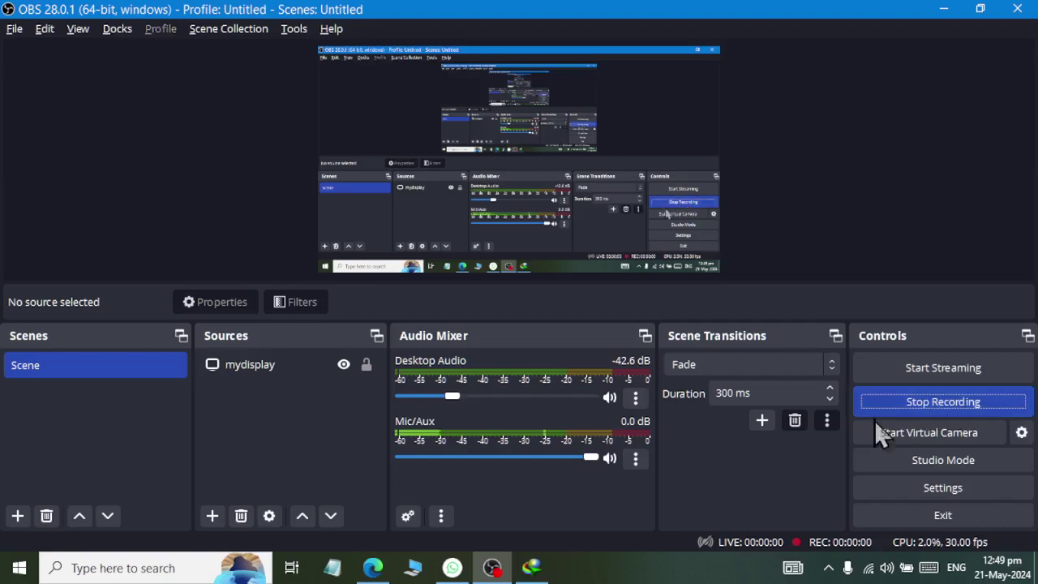
- Launch Notepad by running 'notepad' from the Windows Run box
key("super+r")
type("notepad")
left_click(139, 519)
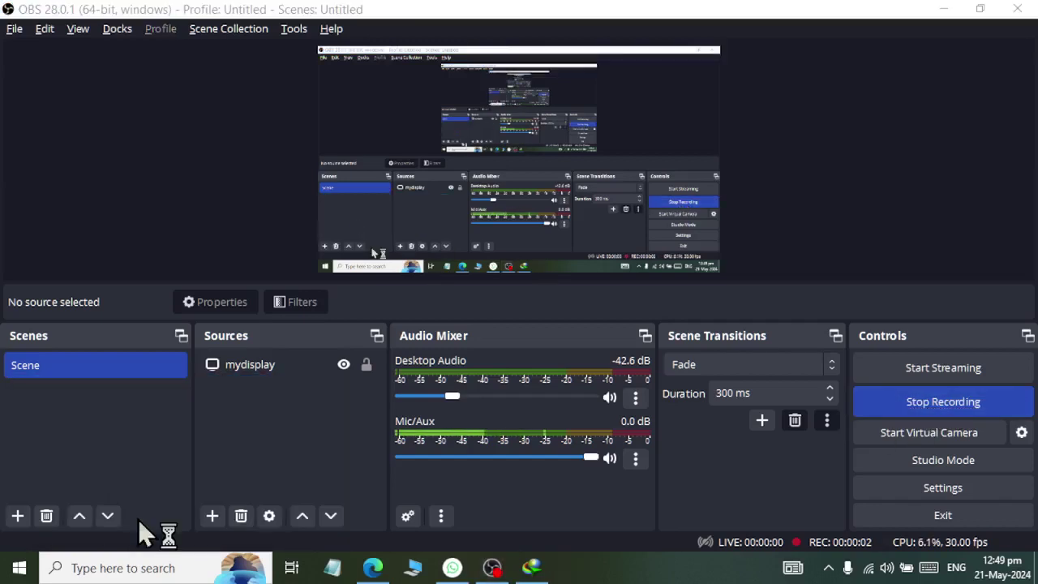
- Type the heading 'IF CONDITIONAL LOGIC' and maximize the Notepad window
type("IF")
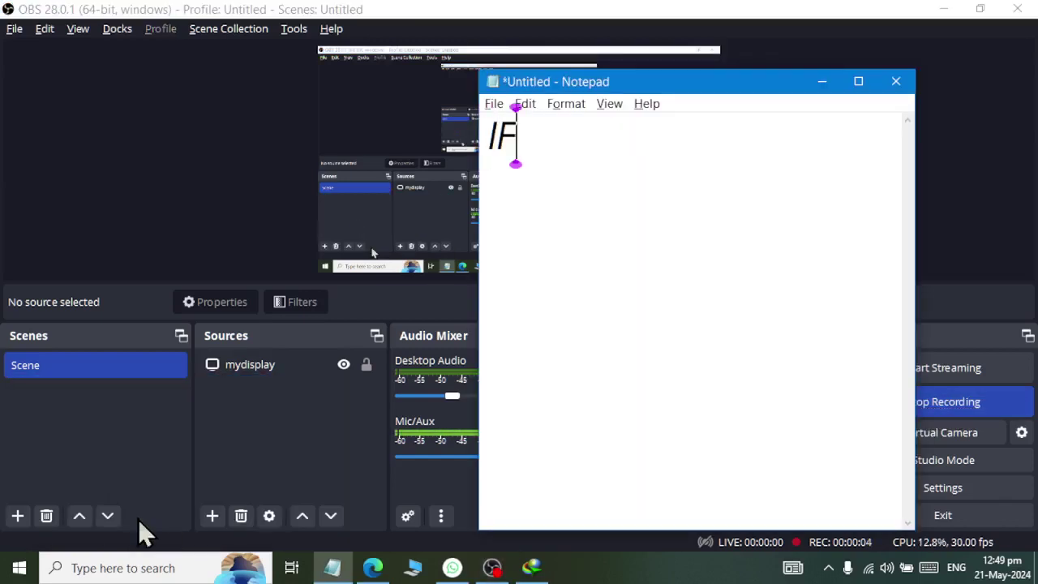
type(" CONDITIONAL L")
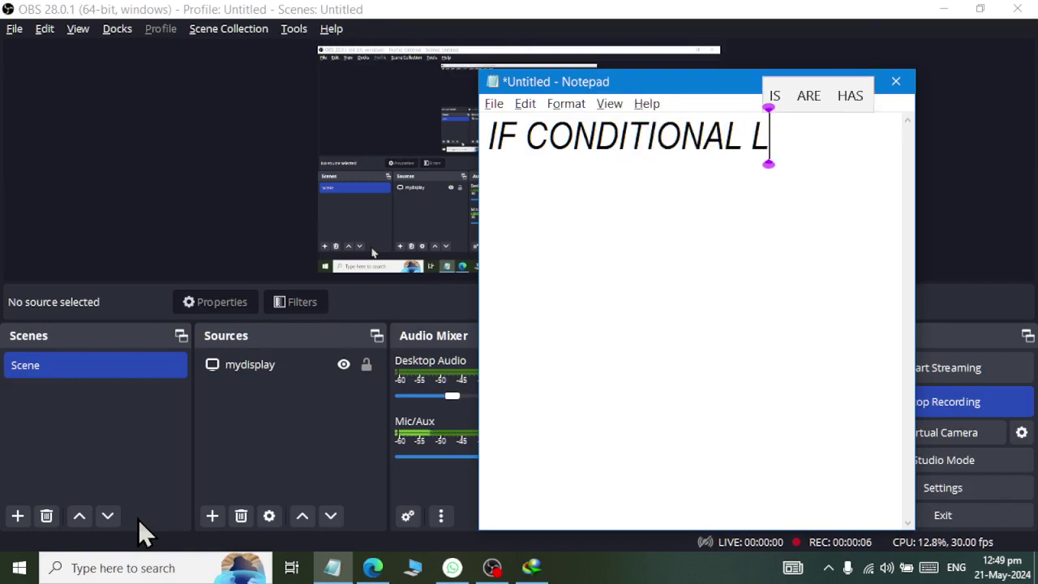
type("OGIC")
key("alt+space")
key("x")
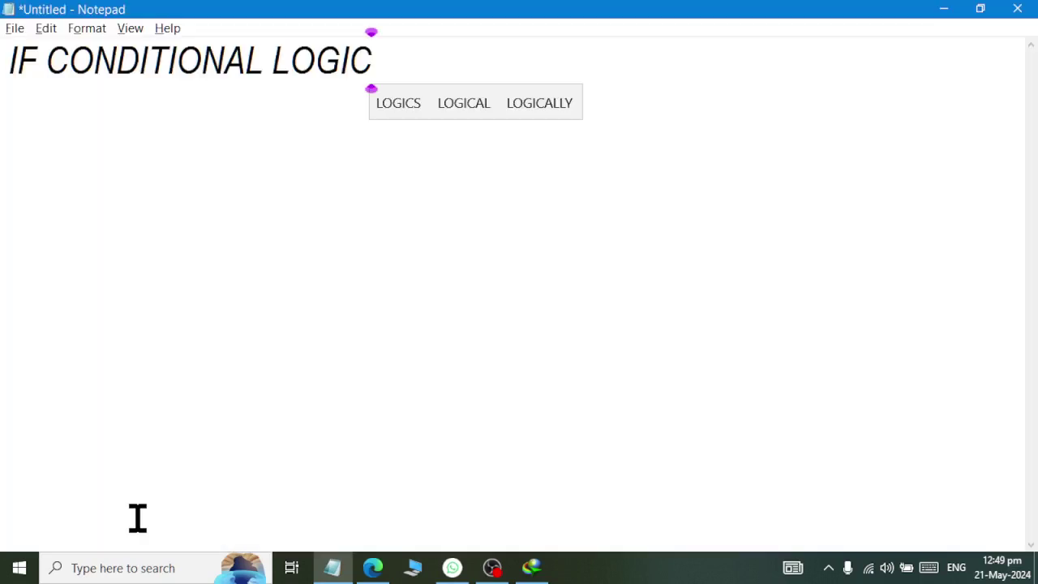
key("Return")
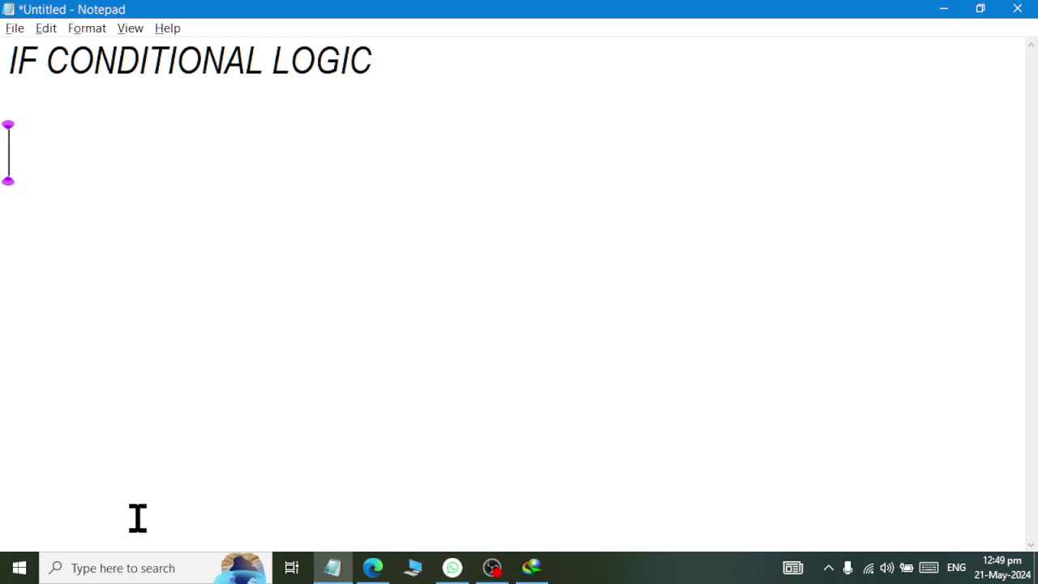
- Add a 'syntax' label and the line '=if(condition,true,false)' below the heading
type("synta")
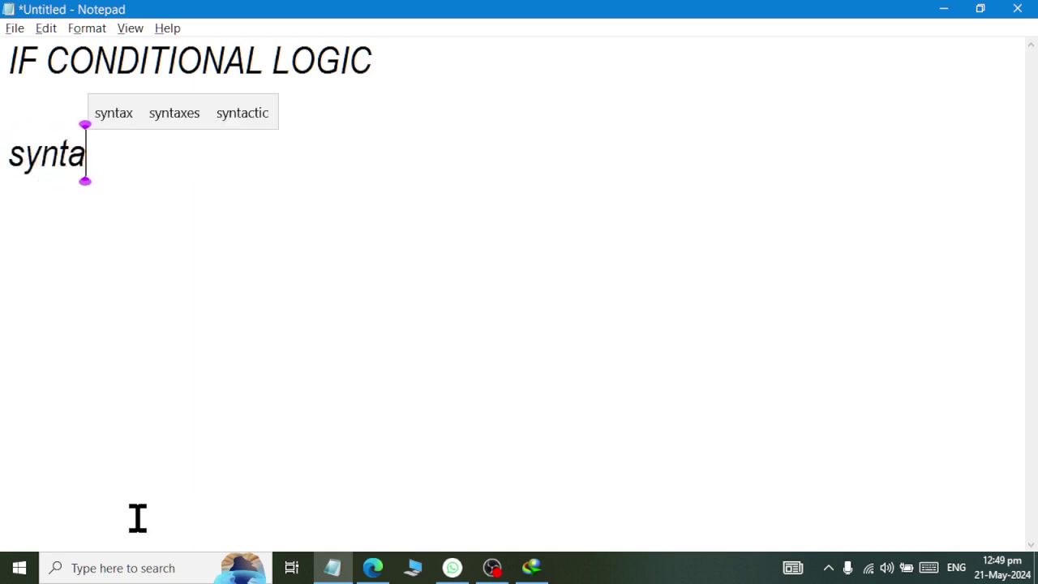
type("x")
key("Return")
type("if")
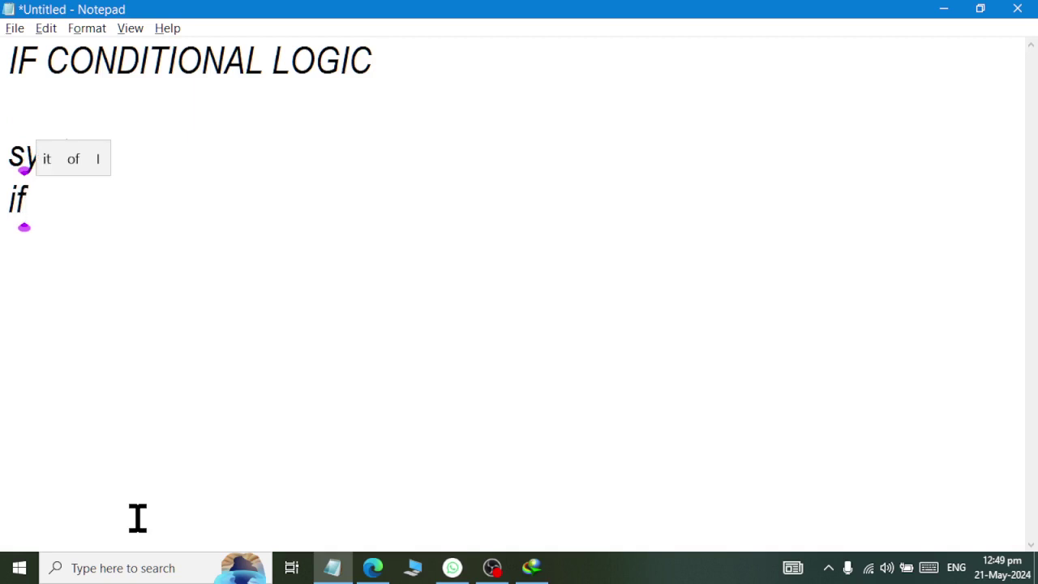
key("BackSpace")
key("BackSpace")
type("=if(")
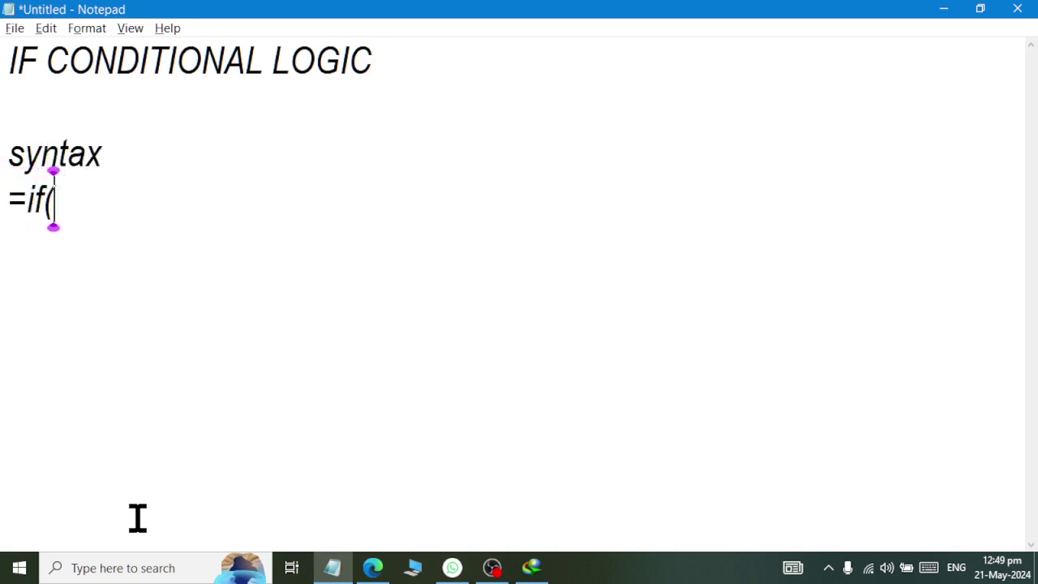
type("o")
key("BackSpace")
type("conditio")
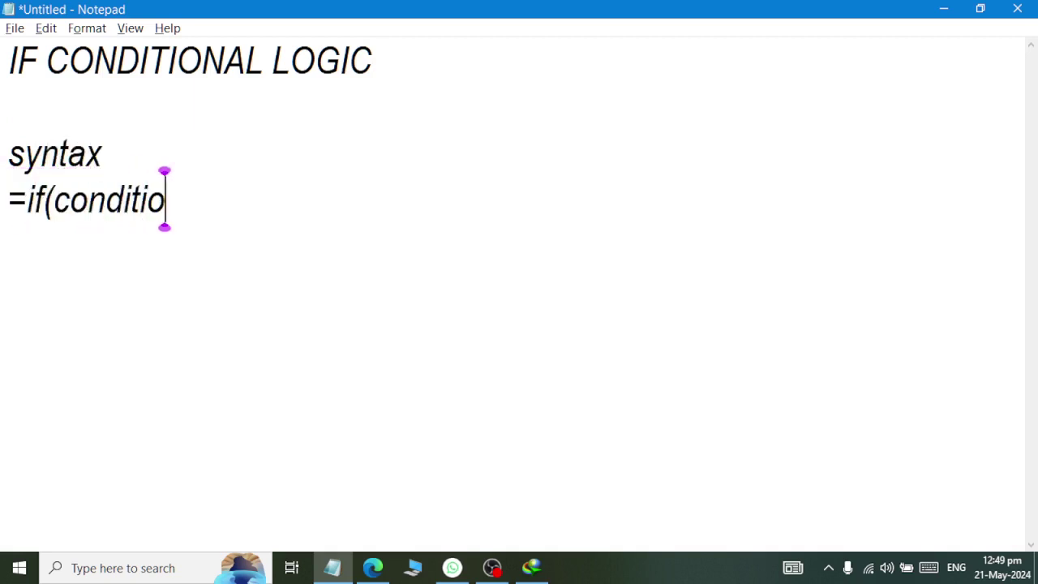
type("n,")
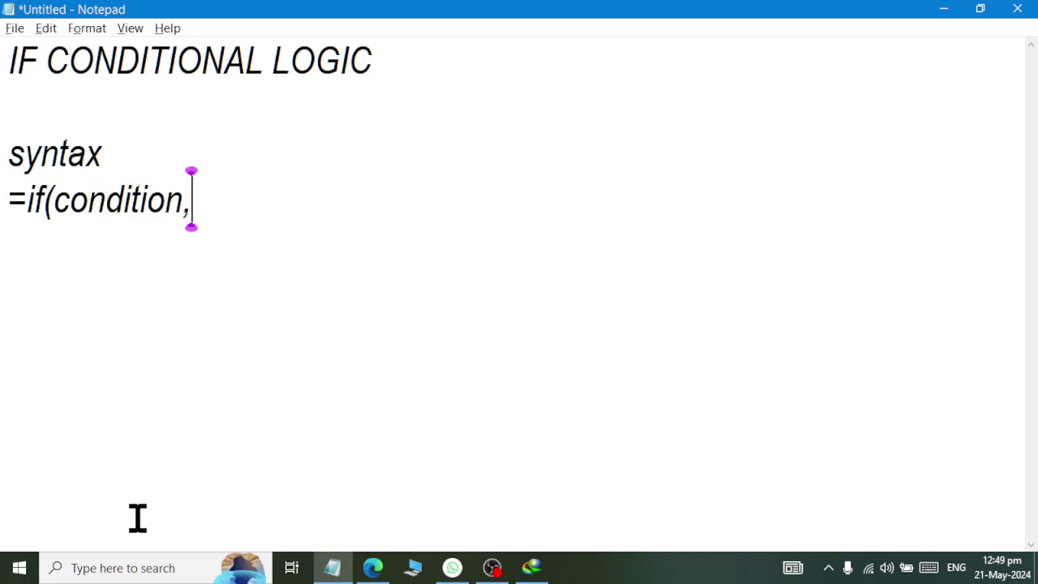
type("true,fa")
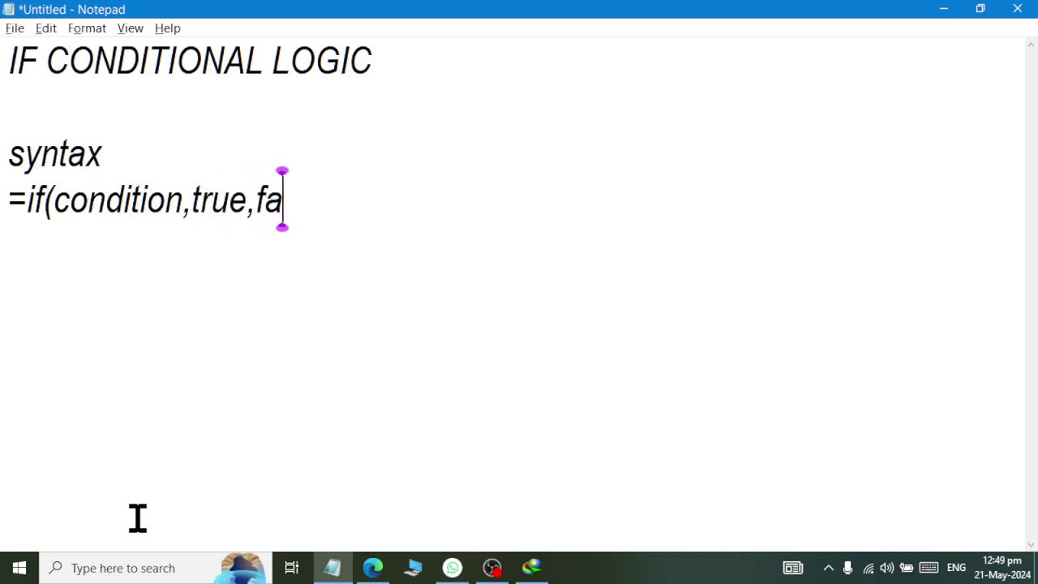
type("lse)")
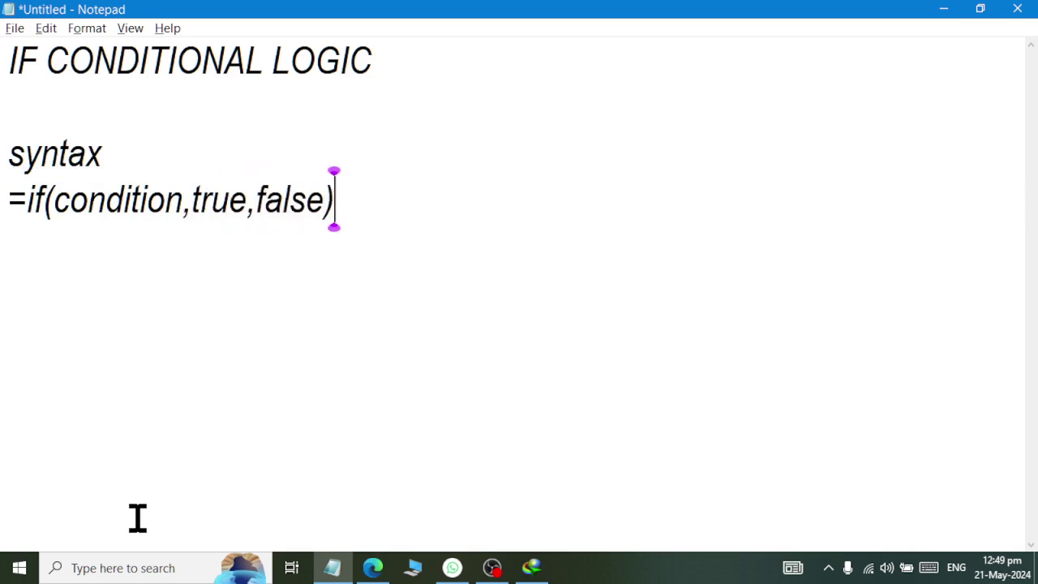
key("Return")
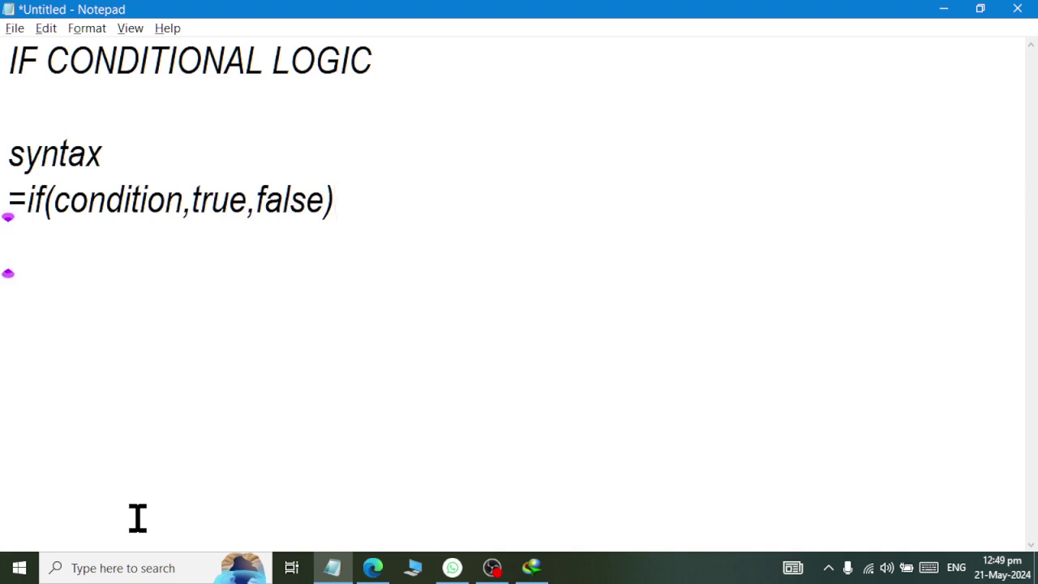
- Duplicate the '=if(condition,true,false)' line onto the line below
left_click_drag(7, 201, 396, 205)
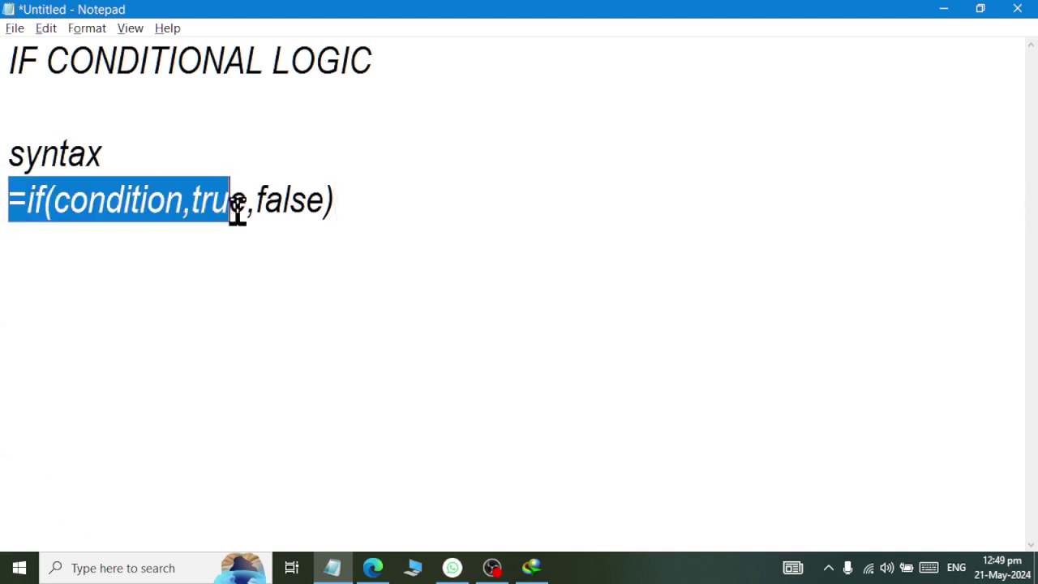
key("ctrl+c")
left_click(392, 204)
key("Down")
key("ctrl+v")
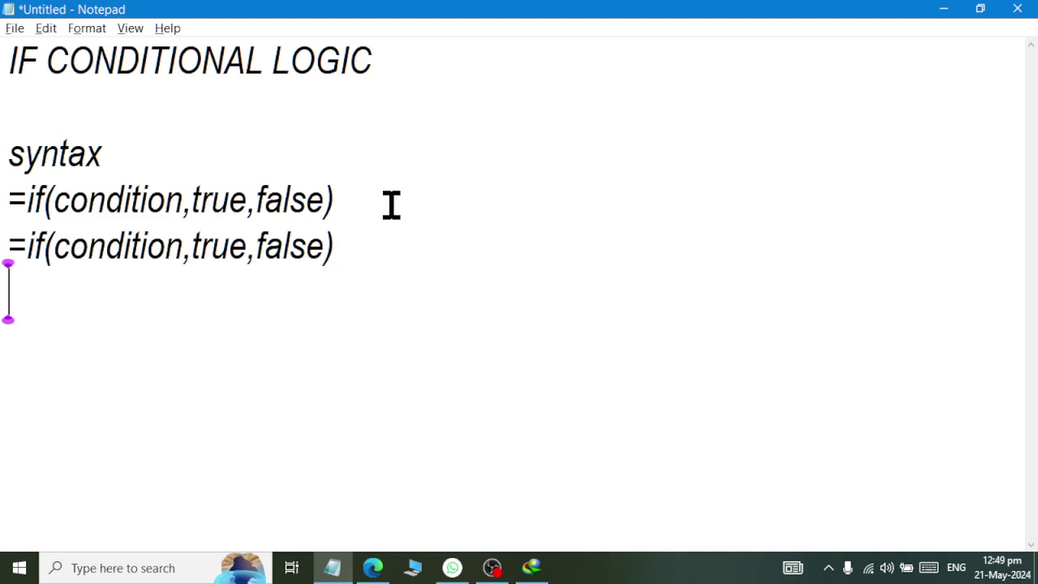
- Replace true with 'code run' in the copied formula line
key("End")
key("Right")
key("Left")
key("Left")
key("Left")
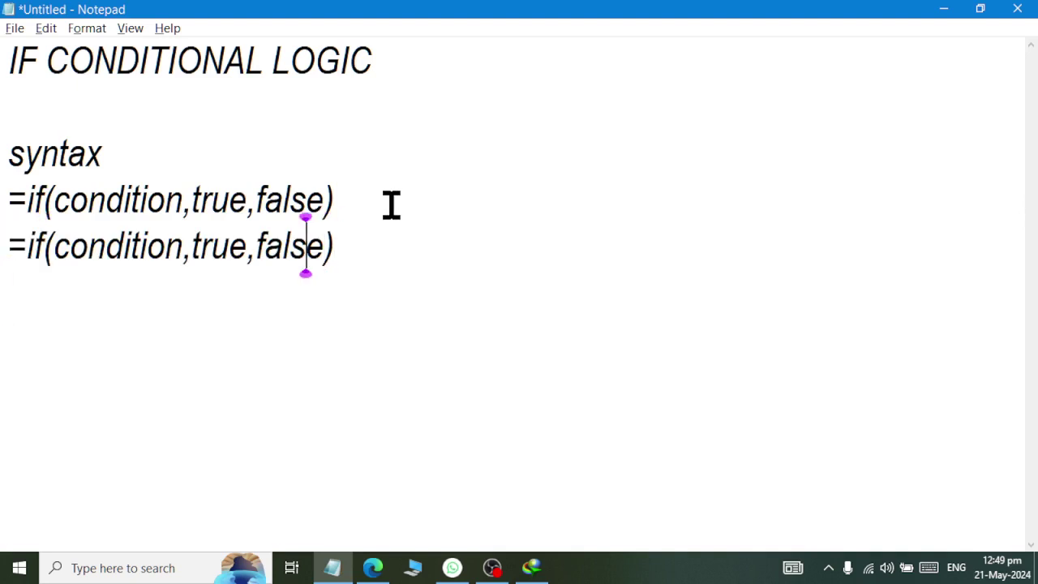
key("Left")
key("Left")
key("Left")
key("Left")
key("Left")
key("BackSpace")
key("BackSpace")
key("BackSpace")
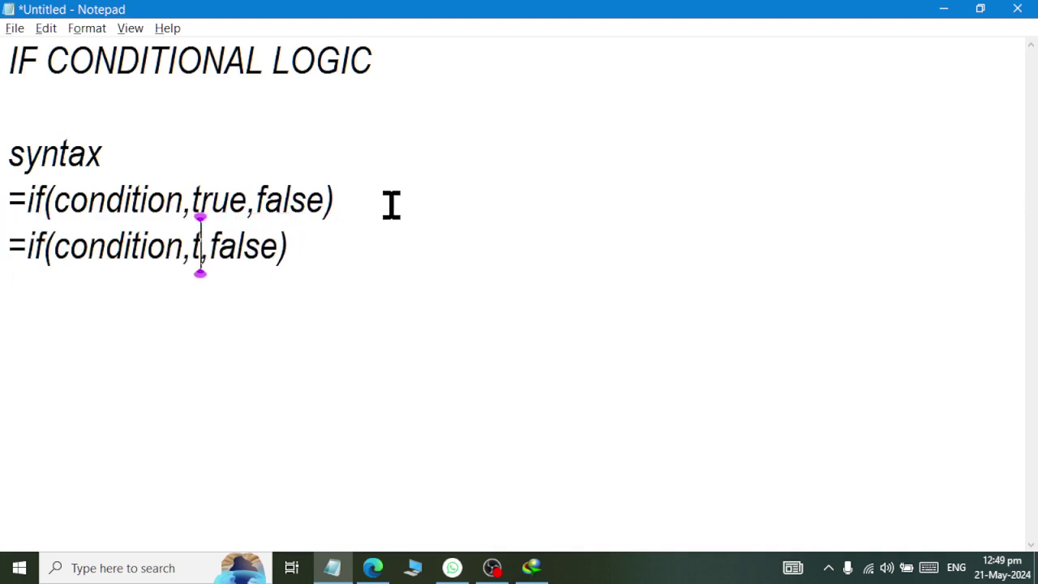
key("BackSpace")
type("code run")
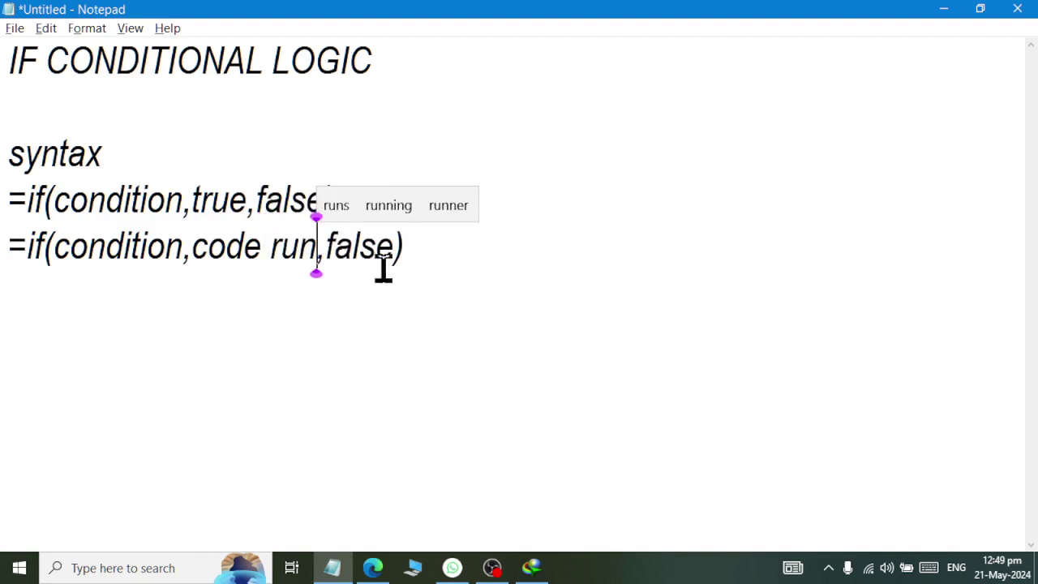
- Replace false with 'code donot run' in the copied formula line
key("End")
key("Left")
key("BackSpace")
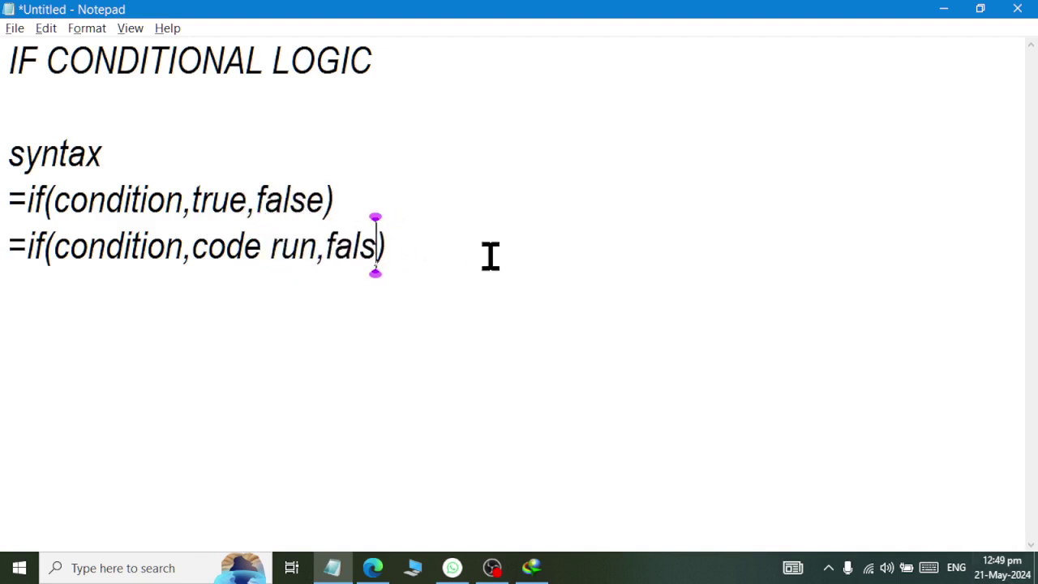
key("BackSpace")
key("BackSpace")
key("BackSpace")
key("BackSpace")
type("code")
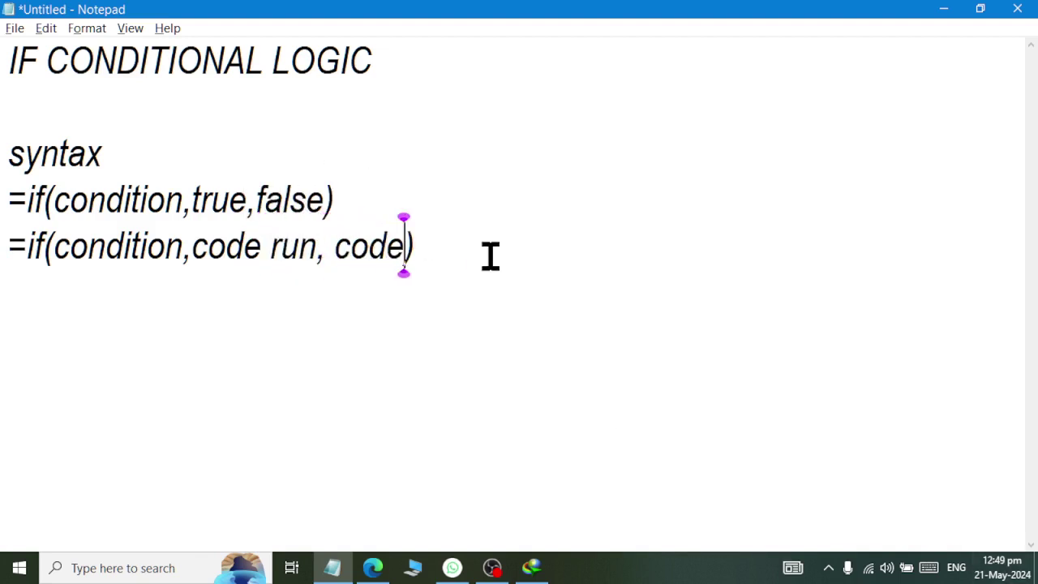
type(" donot ru")
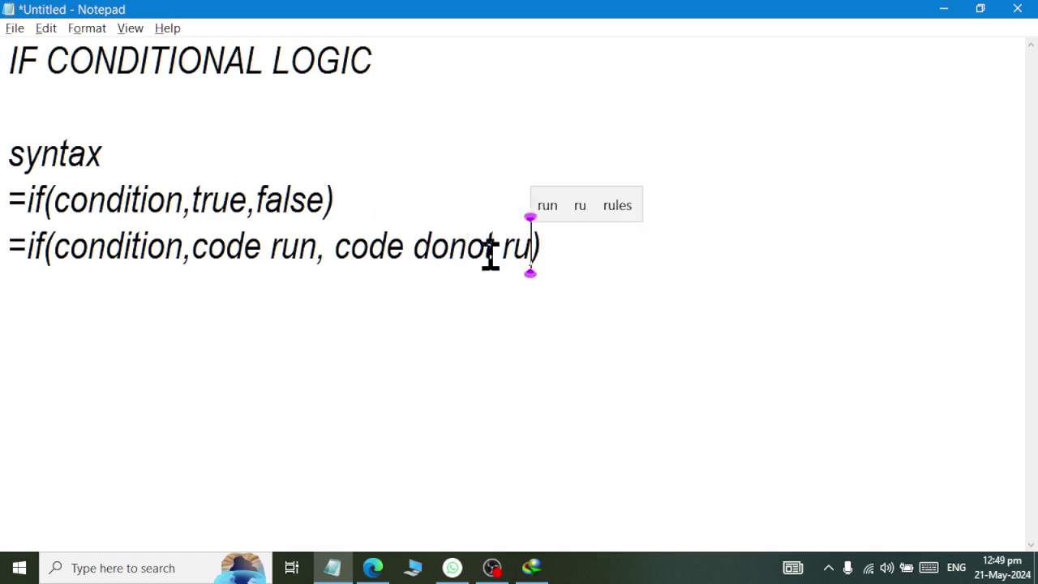
type("n")
- Highlight the condition, true and false parts of both lines to compare them
left_click_drag(4, 245, 727, 247)
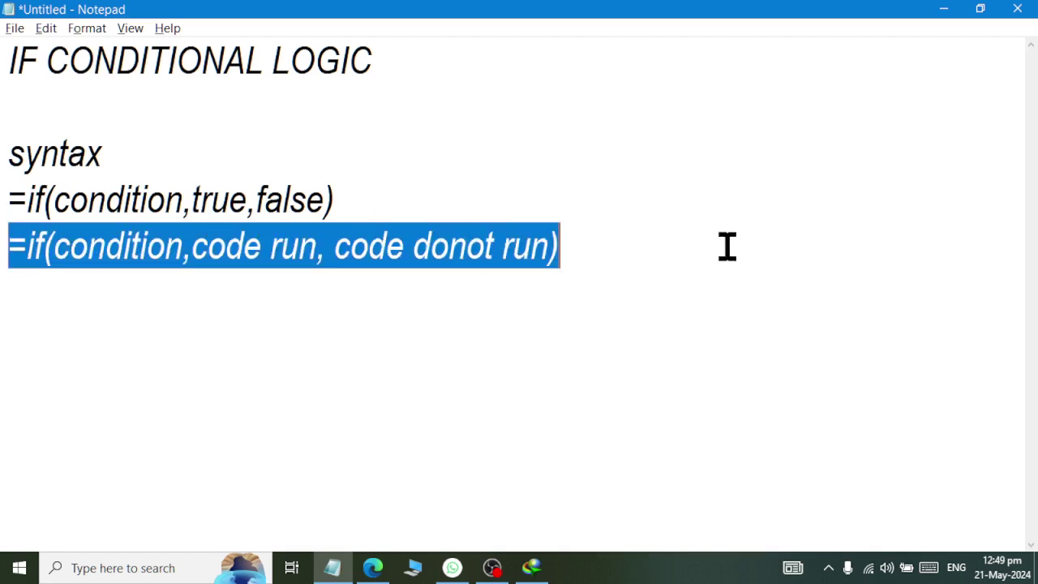
left_click(572, 243)
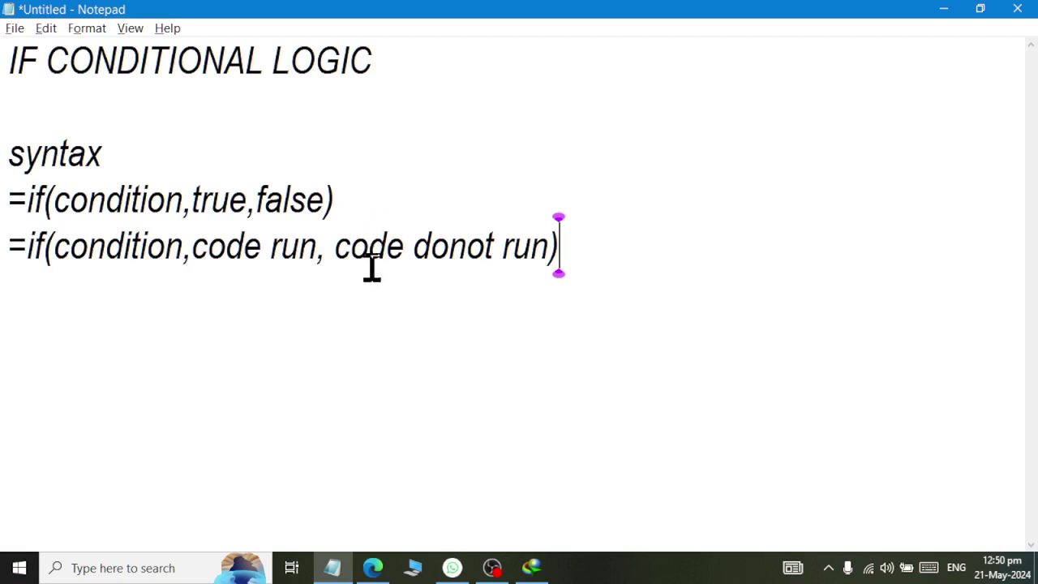
left_click_drag(191, 201, 325, 201)
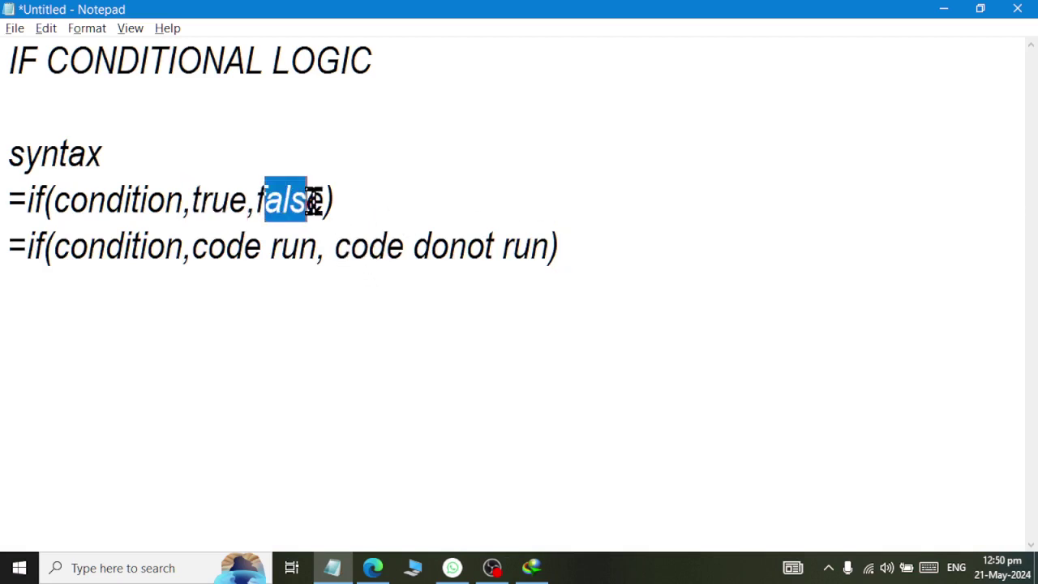
left_click_drag(47, 201, 191, 204)
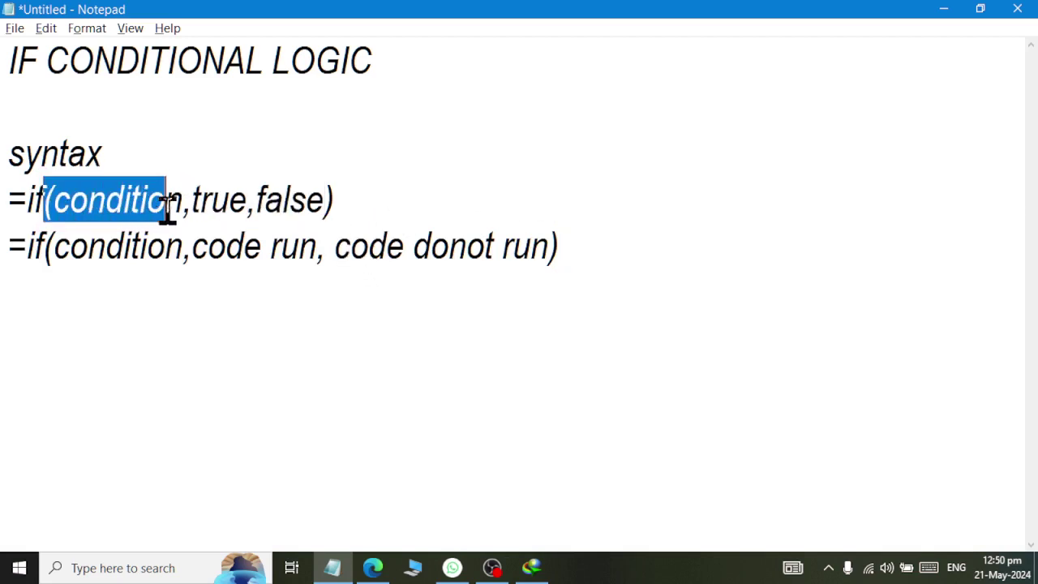
left_click(206, 248)
left_click_drag(207, 247, 532, 248)
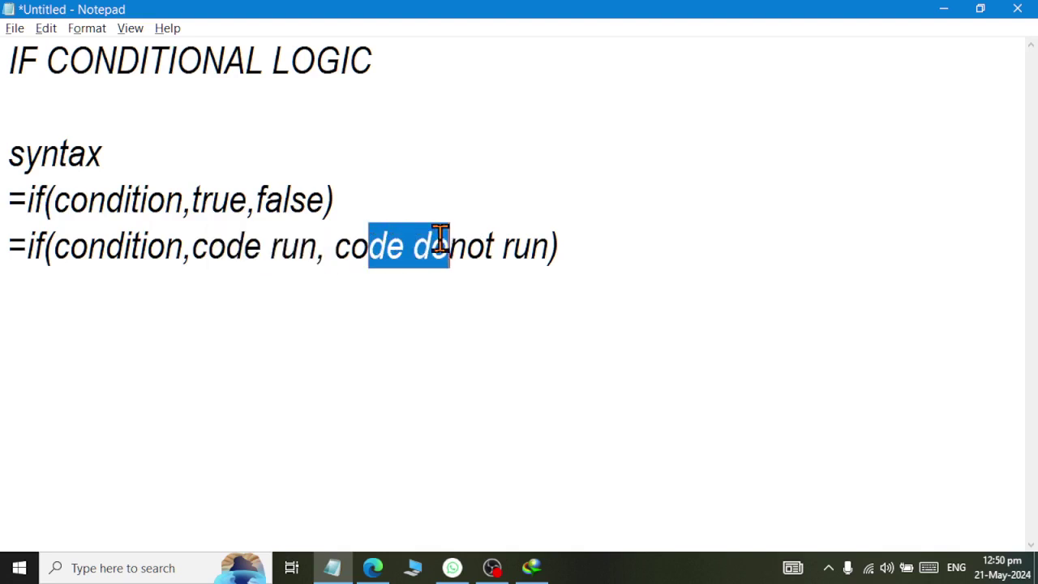
left_click_drag(87, 201, 183, 203)
left_click_drag(264, 201, 325, 203)
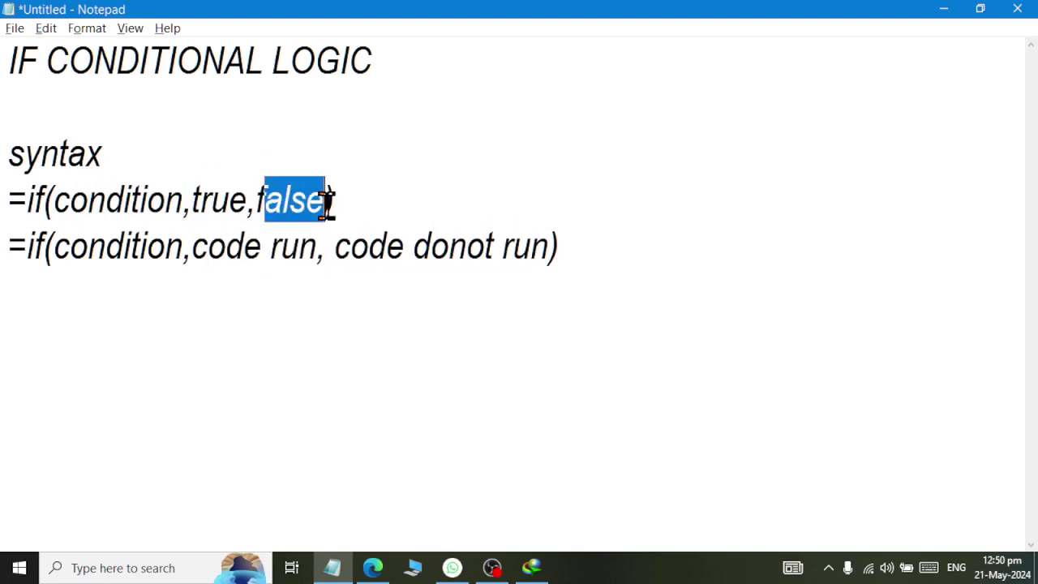
left_click_drag(192, 201, 243, 201)
left_click_drag(225, 247, 371, 247)
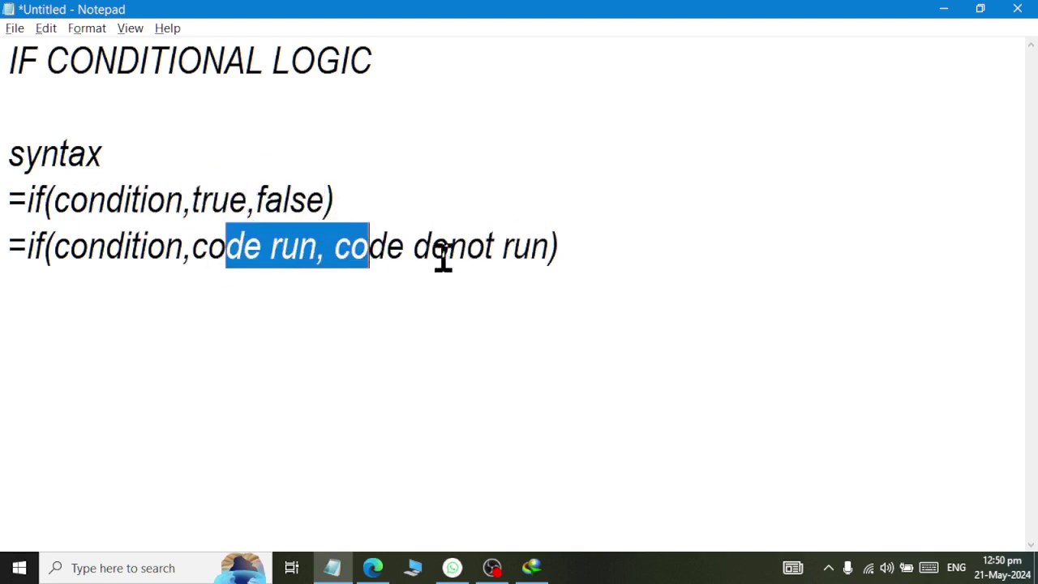
left_click_drag(448, 247, 533, 247)
key("shift+End")
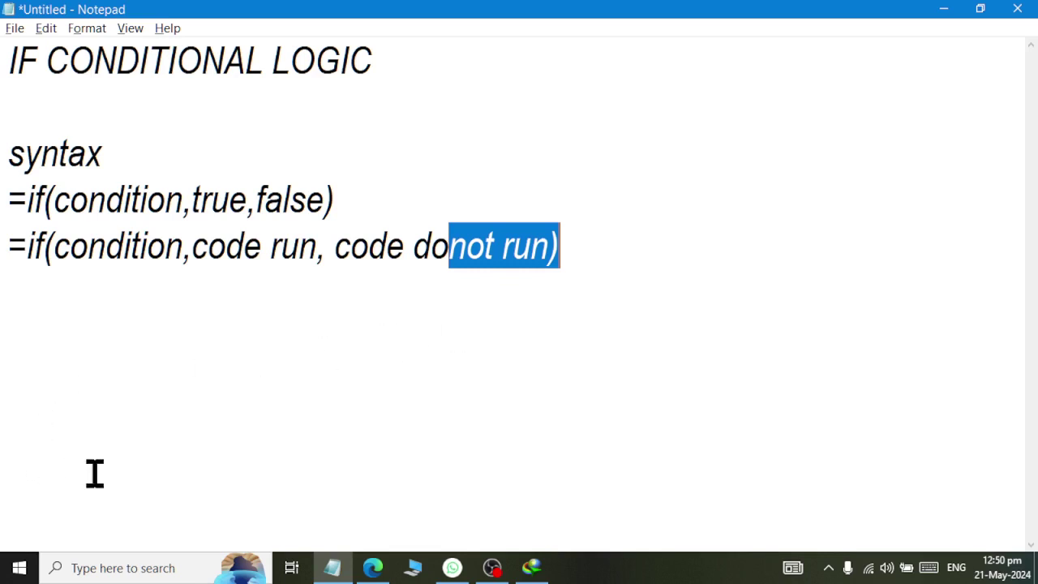
left_click(139, 389)
- Add the heading 'comparison opertors' with '> Greater than' and '< Less Than'
type("compari")
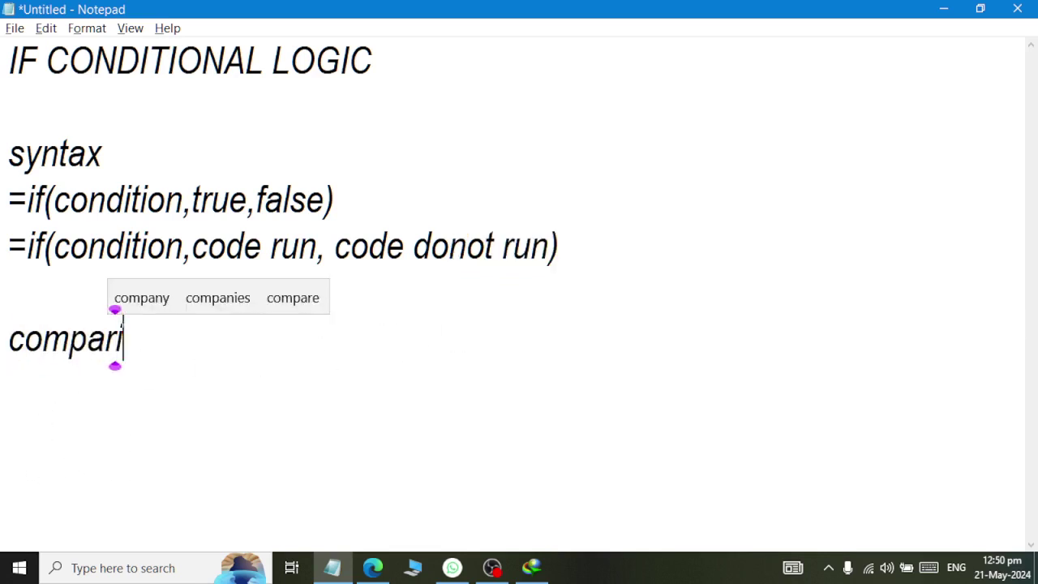
type("son opertor")
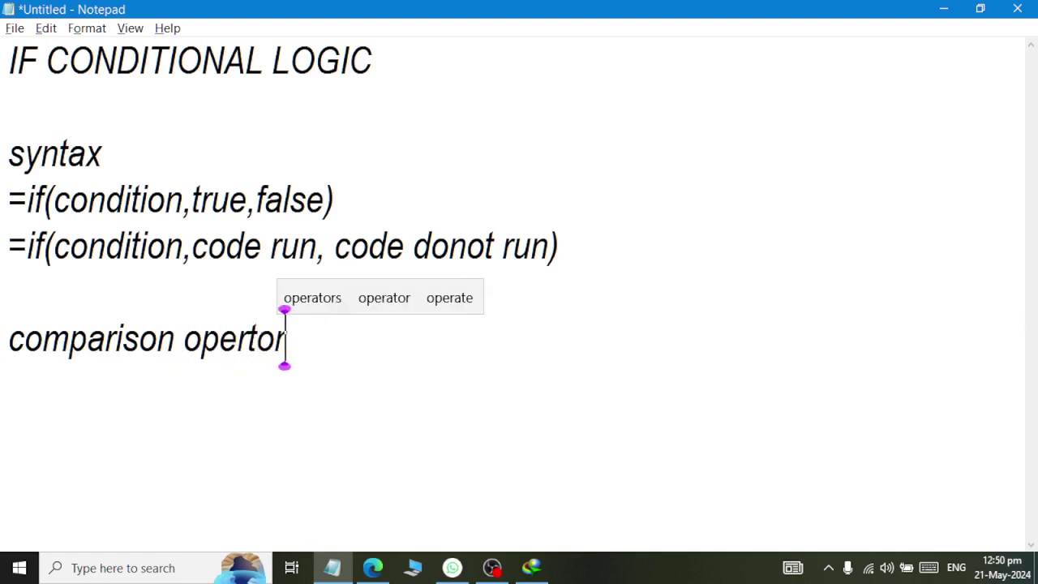
type("s")
key("Return")
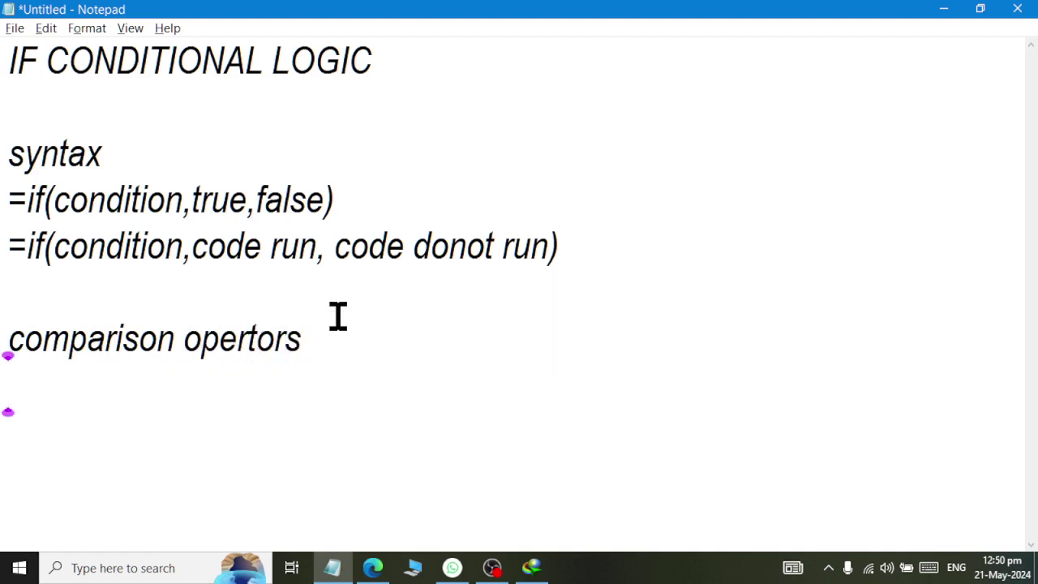
type(">")
key("Tab")
type("Grea")
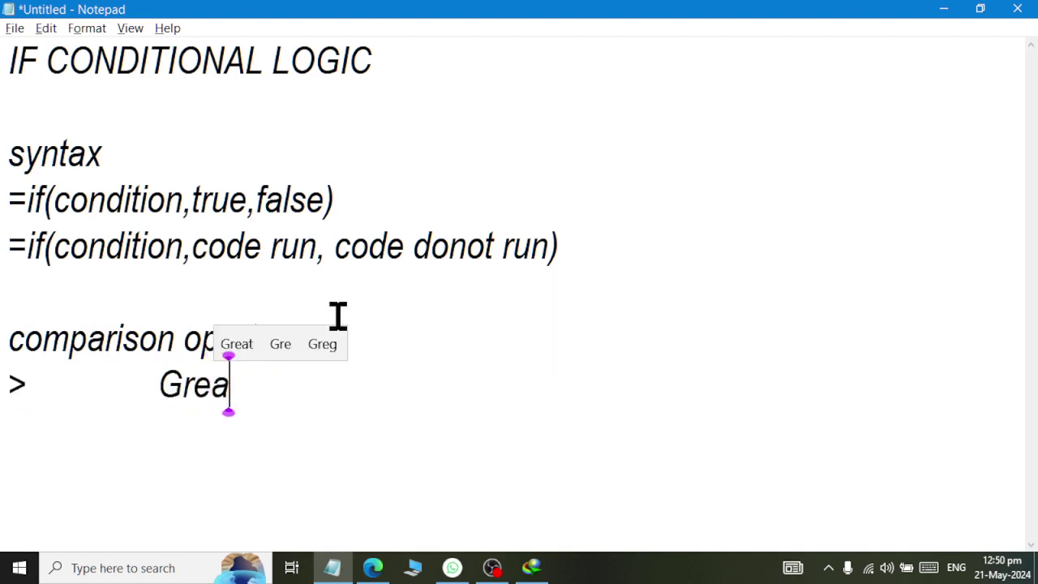
type("ter than")
key("Return")
type("<")
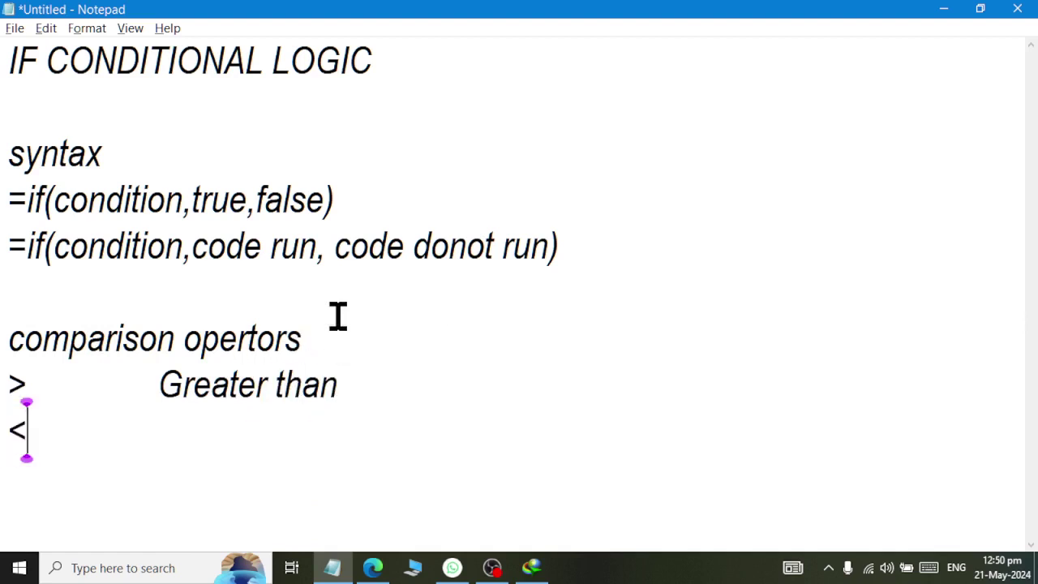
key("Tab")
type("Less Tha")
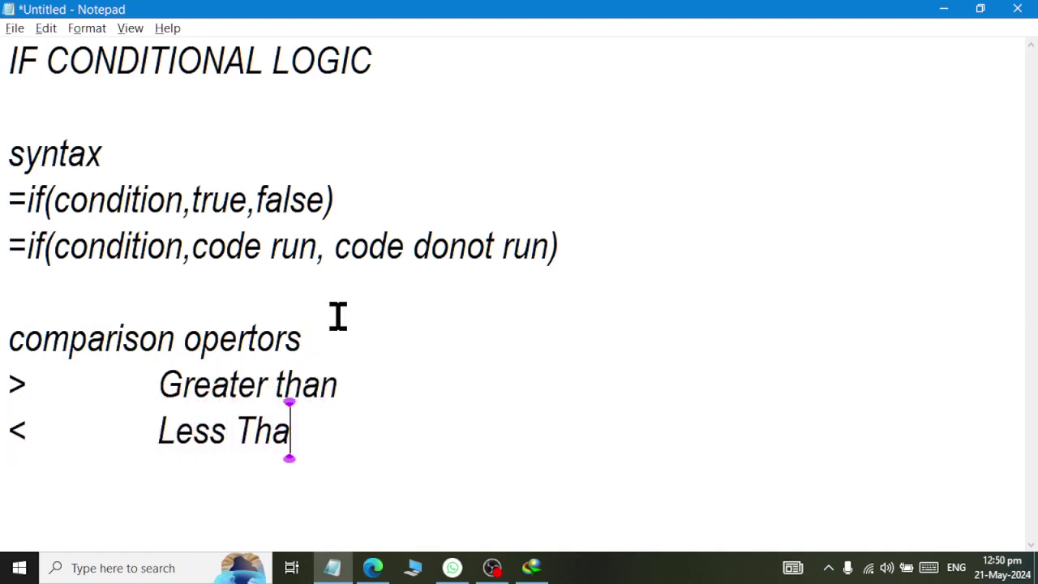
type("n")
- Add '>= Greater Than or Equal too' and '<= Less Than or Equal too' lines
key("Return")
type(">")
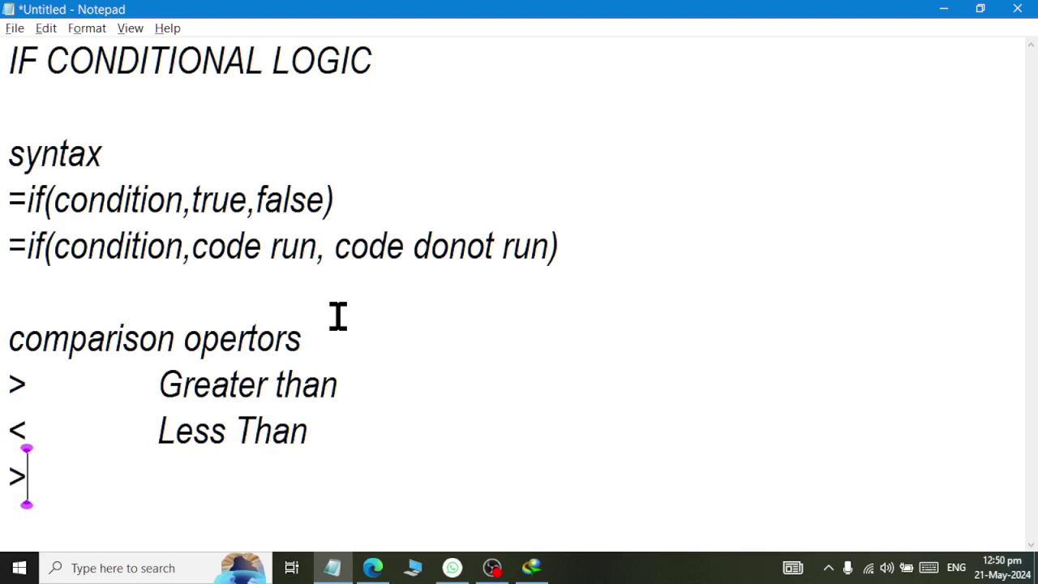
type("=")
key("Tab")
type("Greater")
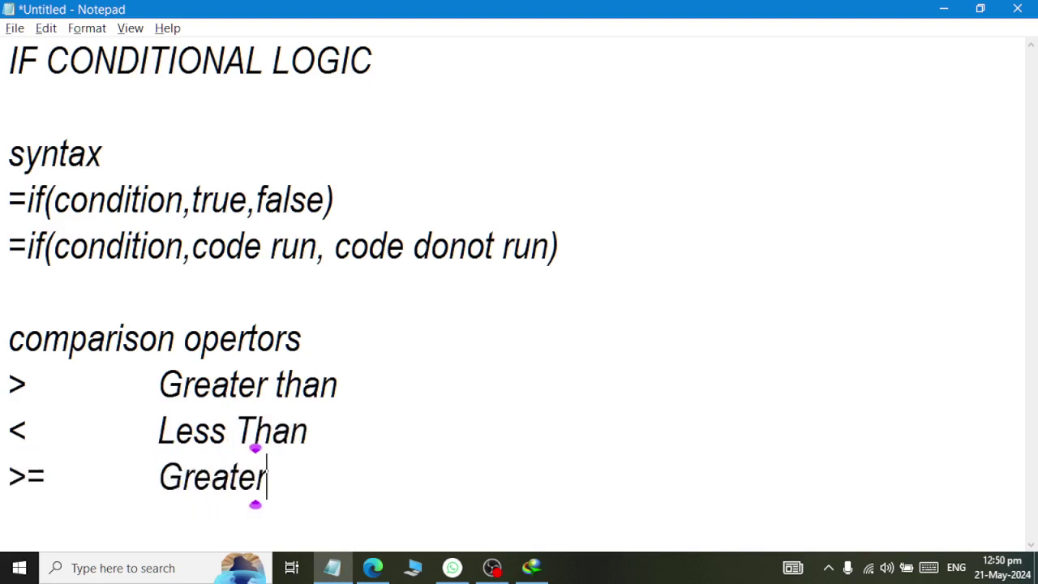
type(" Than or E")
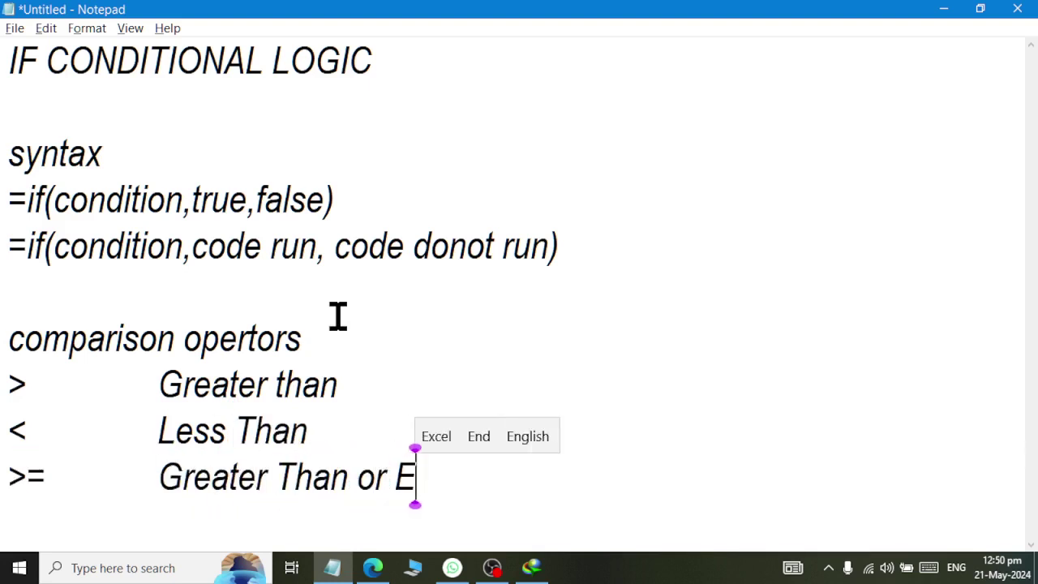
type("qual too")
key("Return")
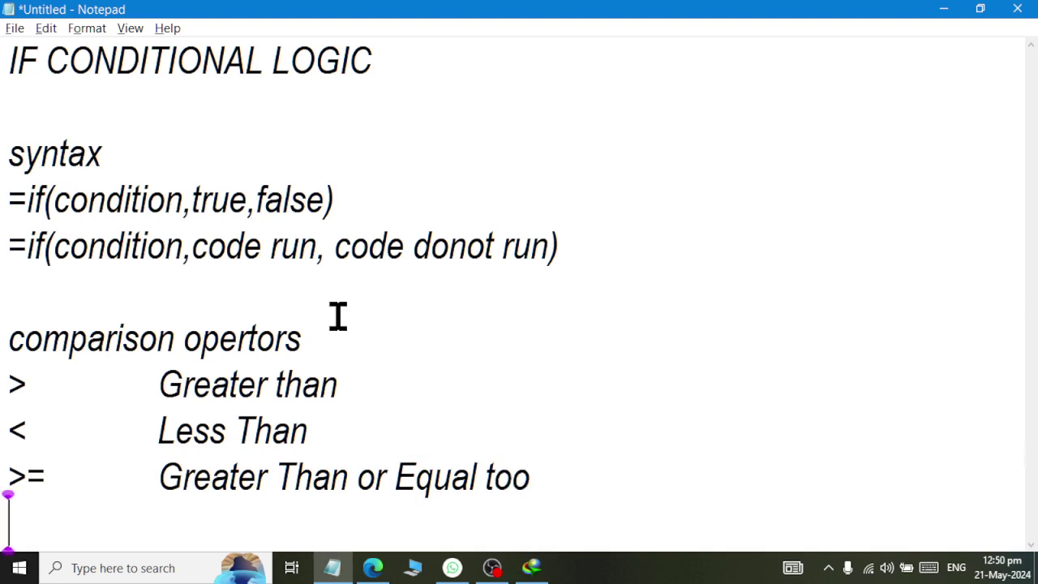
type("<")
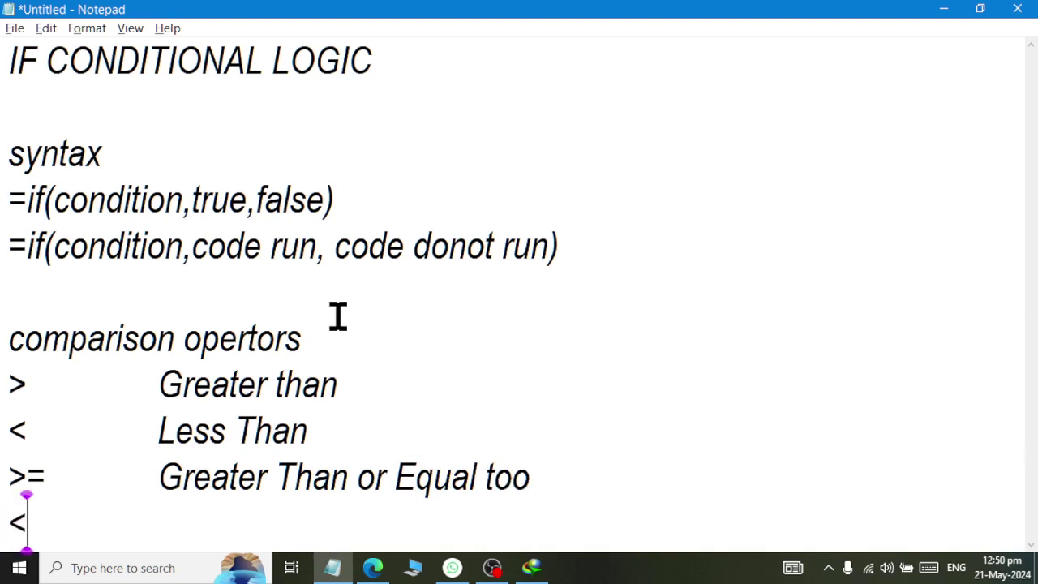
type("=")
key("Tab")
type("Less Tha")
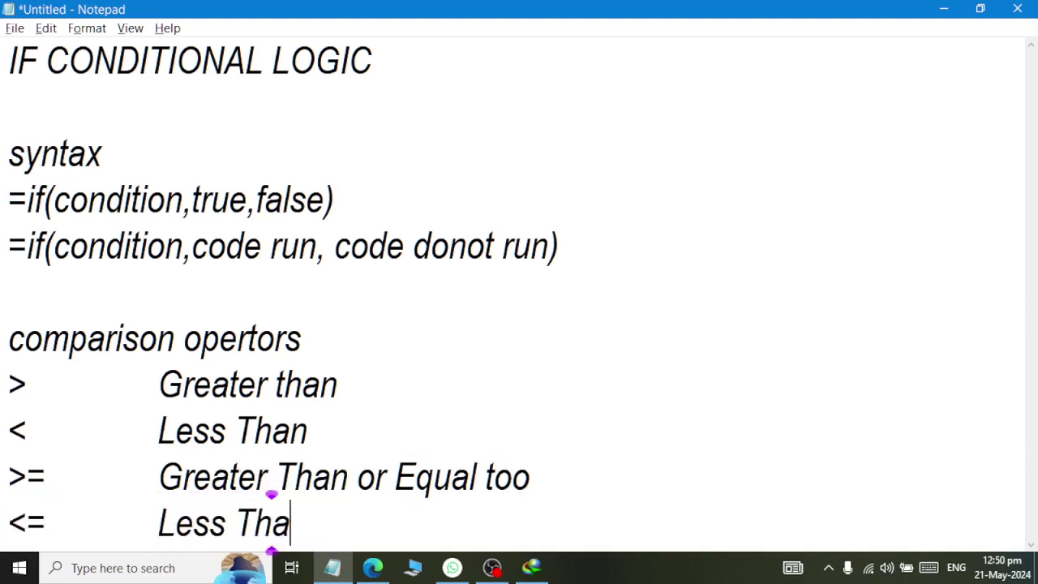
type("n or Equal ")
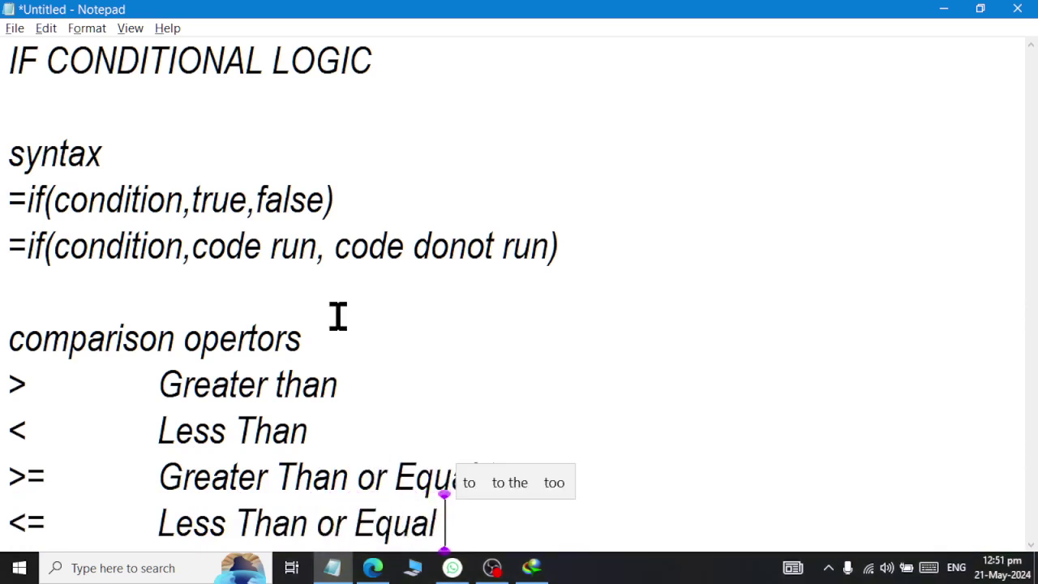
type("too")
- Add the '<> Not Equal too' line and start the '=' operator line
key("Return")
type("<>")
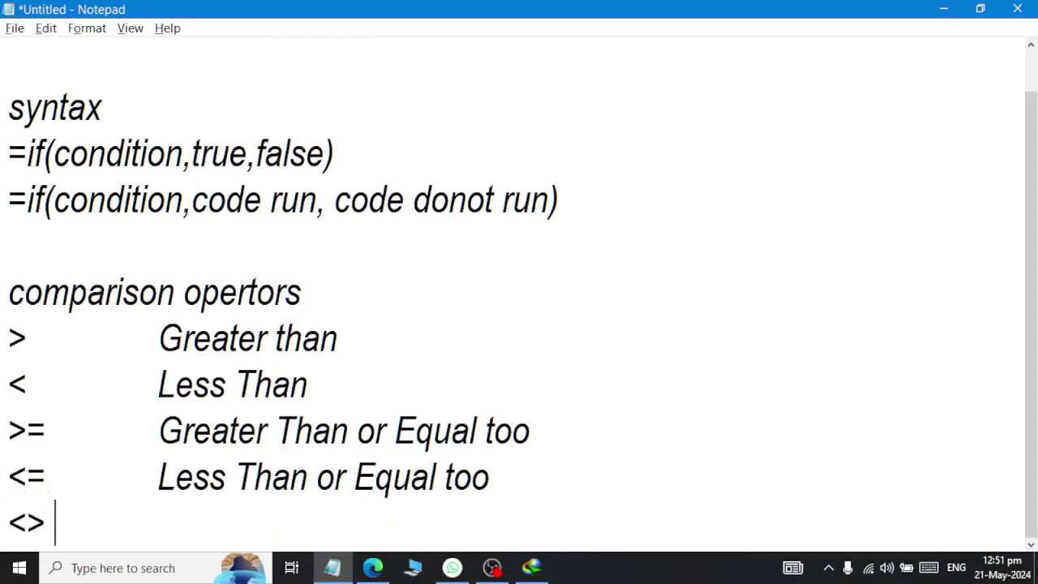
key("Tab")
type("Not Equal t")
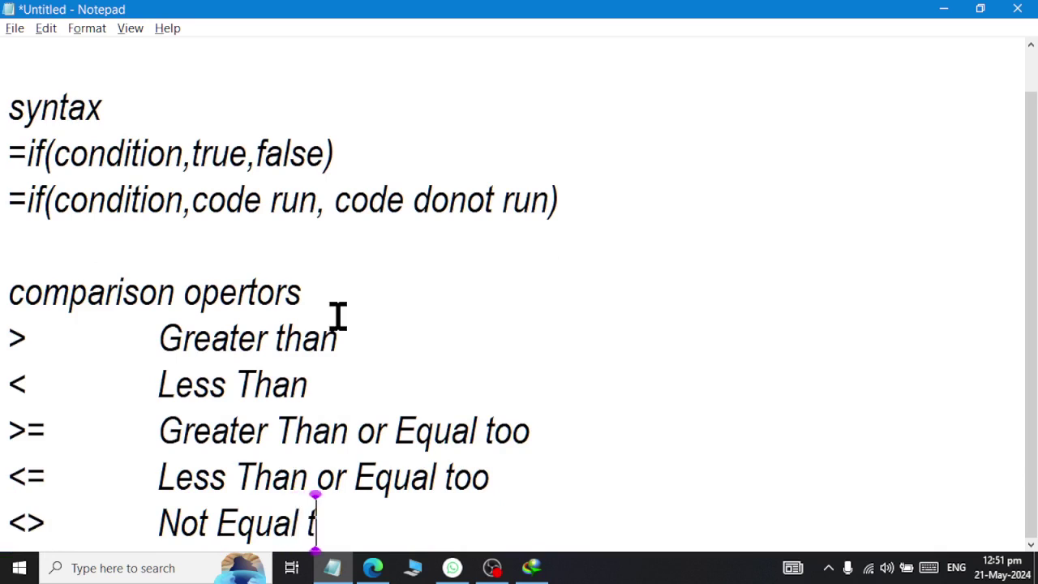
type("oo")
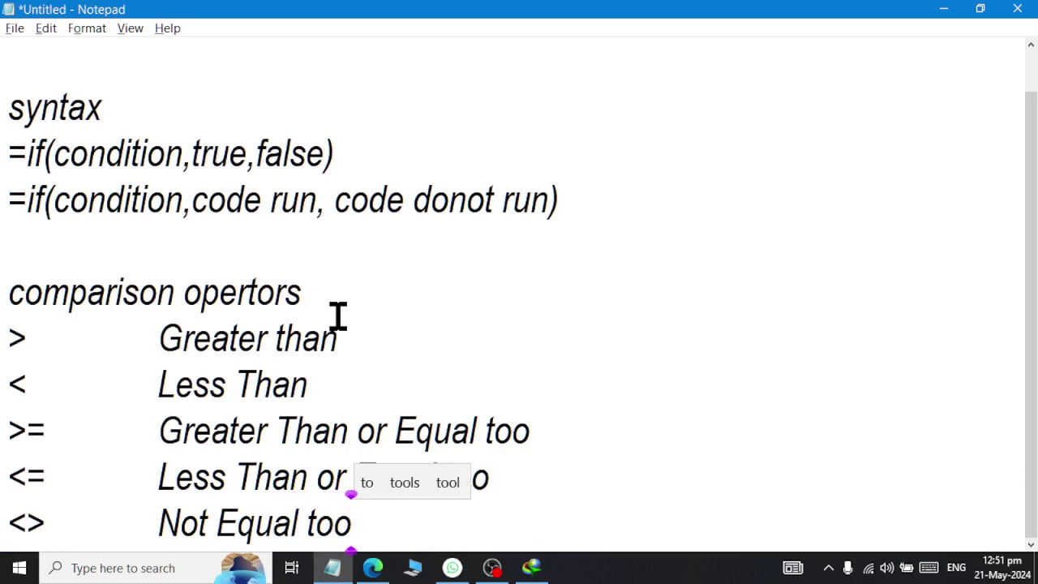
key("Return")
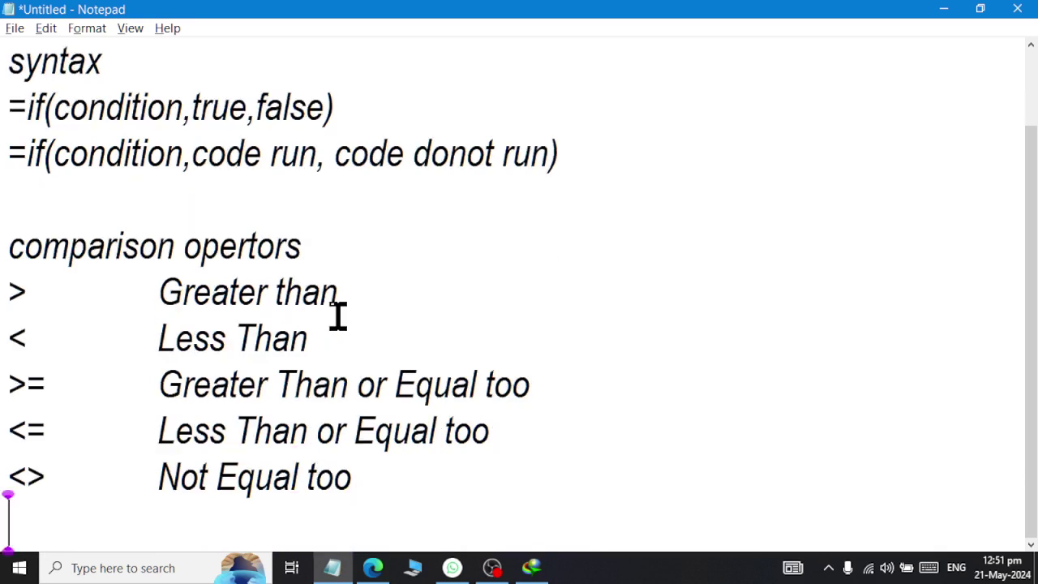
type("=")
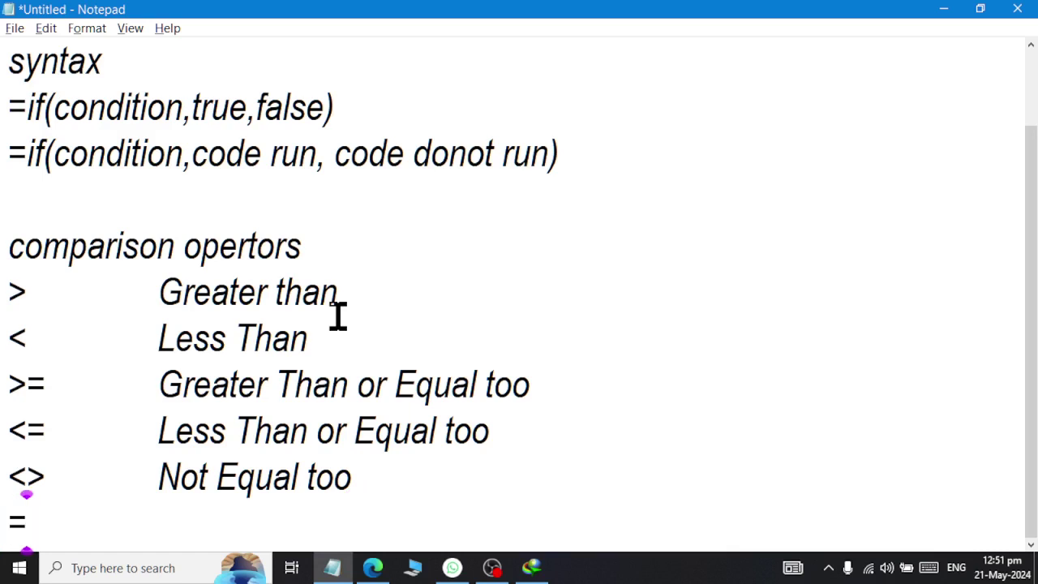
key("Tab")
- Finish the '= equal too' line and add the heading 'Arithematic operators'
type("equal ")
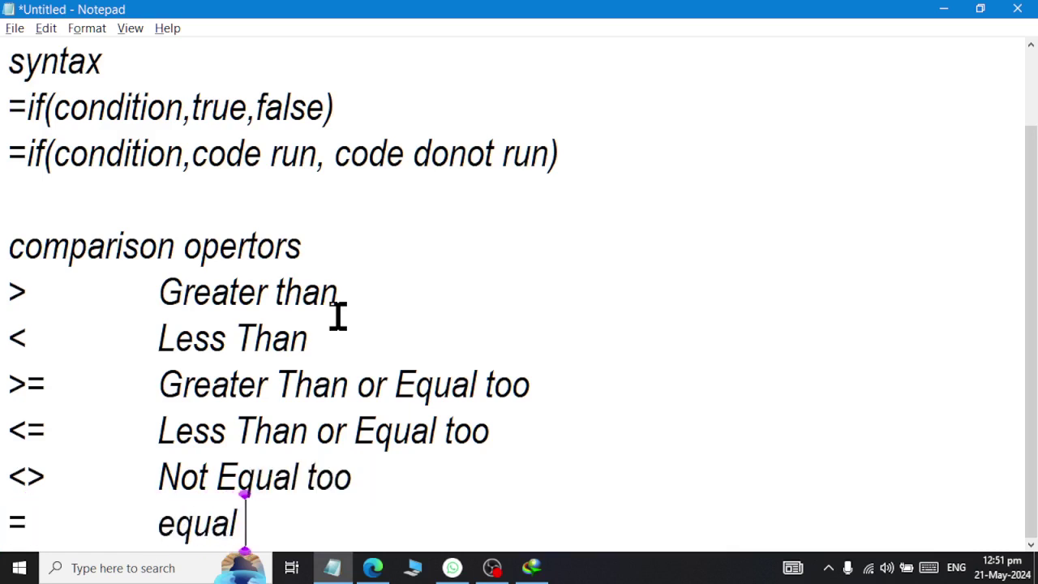
type("too")
key("Return")
key("Return")
type("Ari")
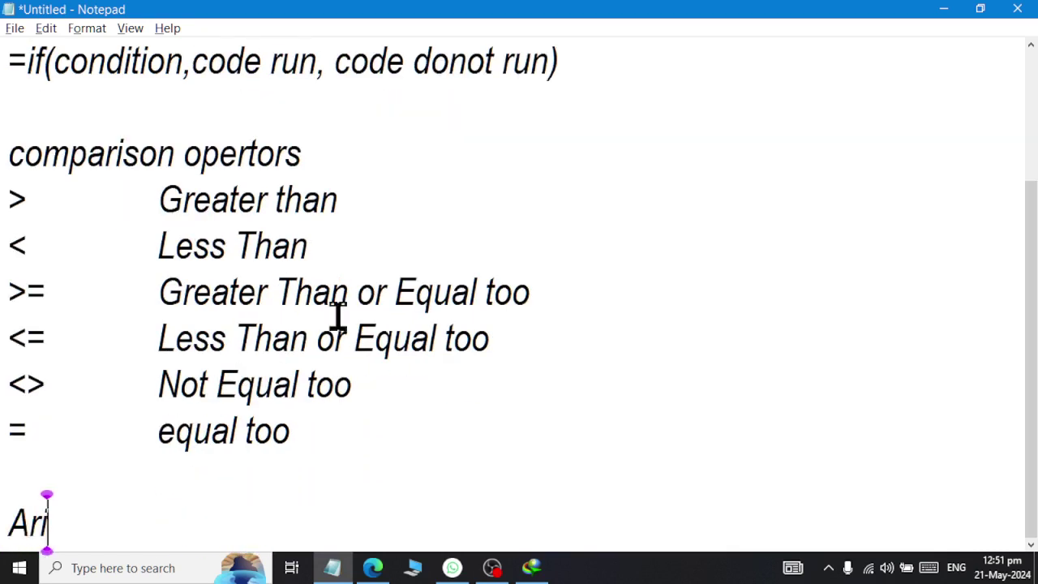
type("themt")
key("BackSpace")
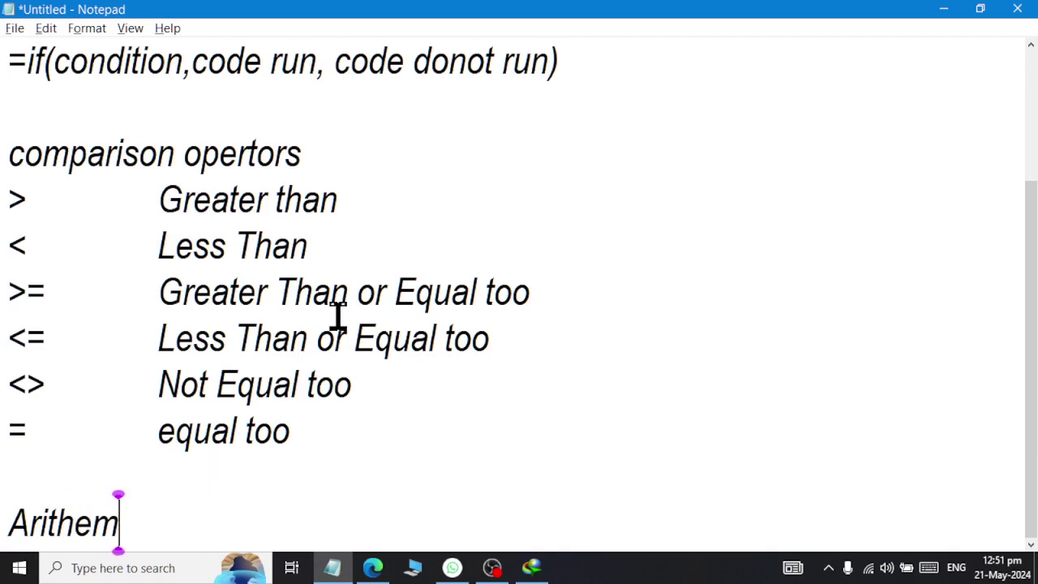
type("atic operator")
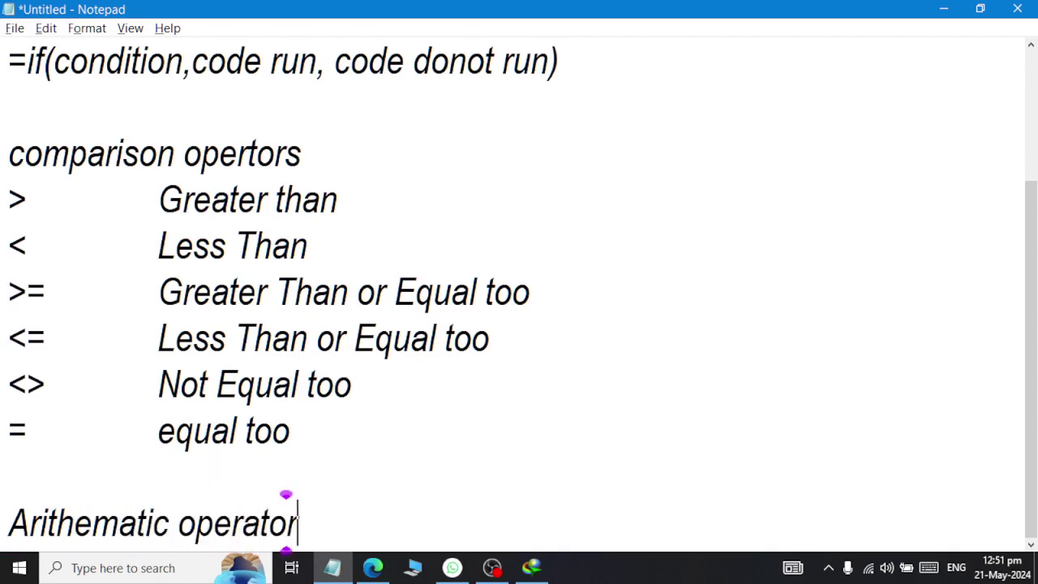
type("s")
key("Return")
- List the operators +, -, *, / and % with 'Modulus'
type("+")
key("Return")
type("0")
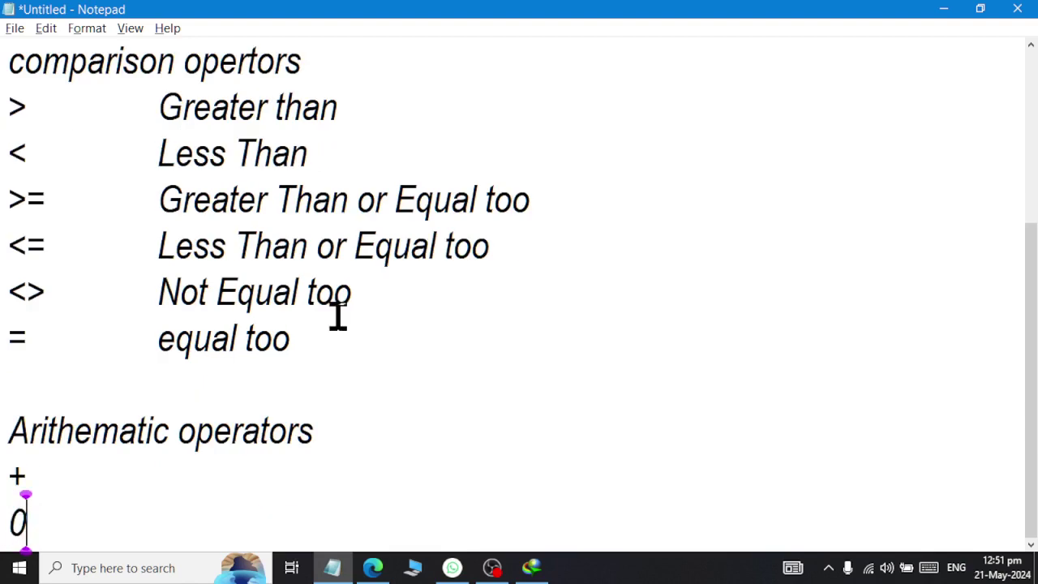
key("BackSpace")
type("-")
key("Return")
type("*")
key("Return")
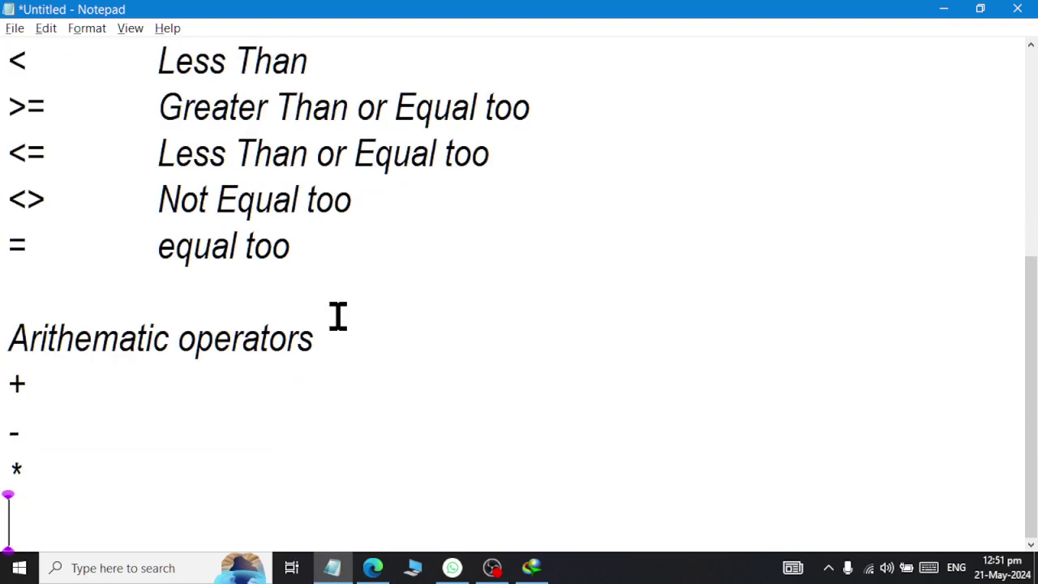
type("/ ")
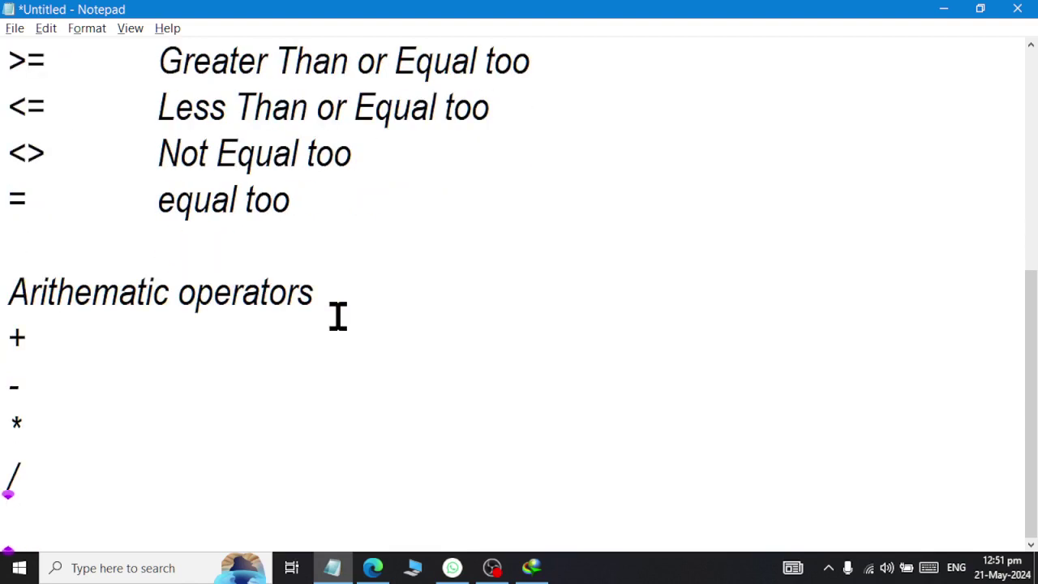
type("%")
key("Tab")
type("Mod")
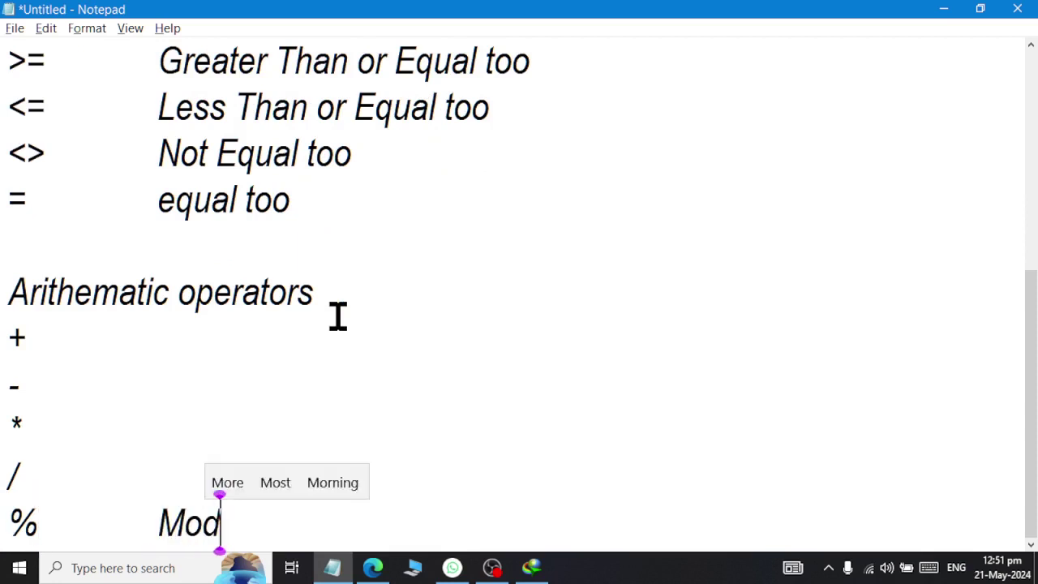
type("ulus")
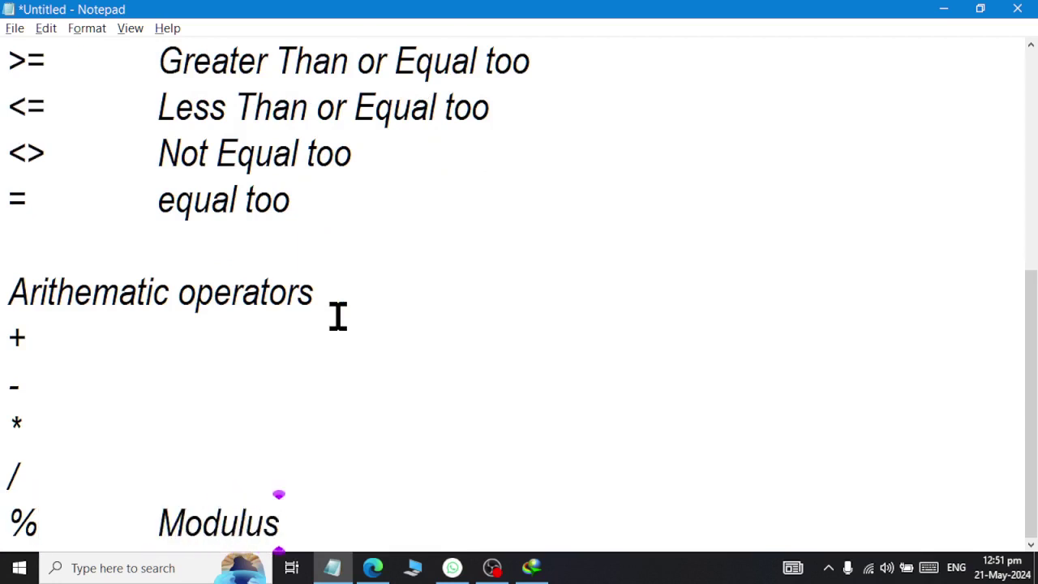
type(" Per")
key("BackSpace")
key("BackSpace")
key("BackSpace")
- Label the / line as 'forward Slash'
key("Up")
key("Up")
key("Down")
key("Tab")
type("forward")
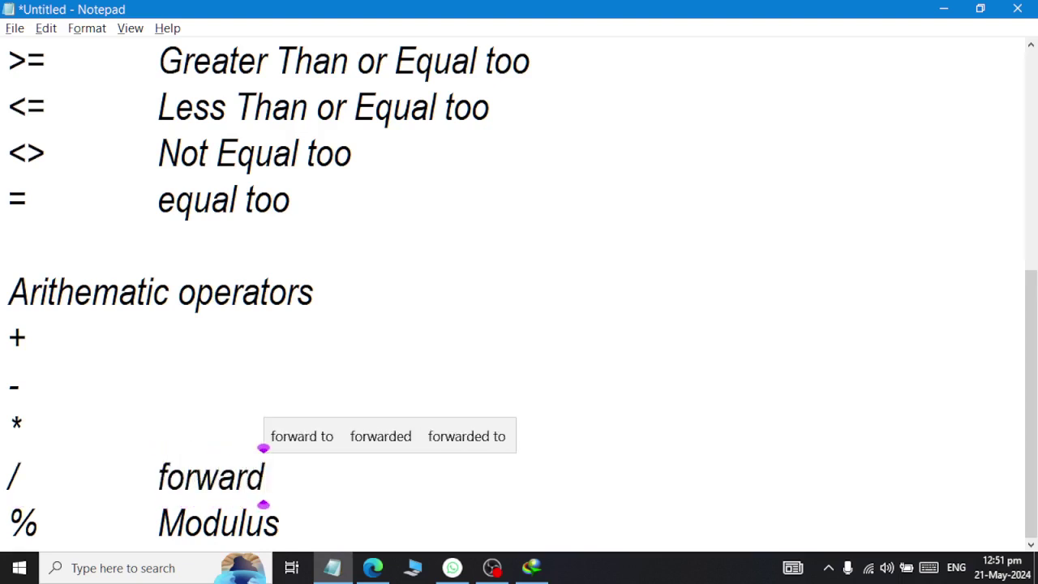
type(" D")
key("BackSpace")
type("Slash")
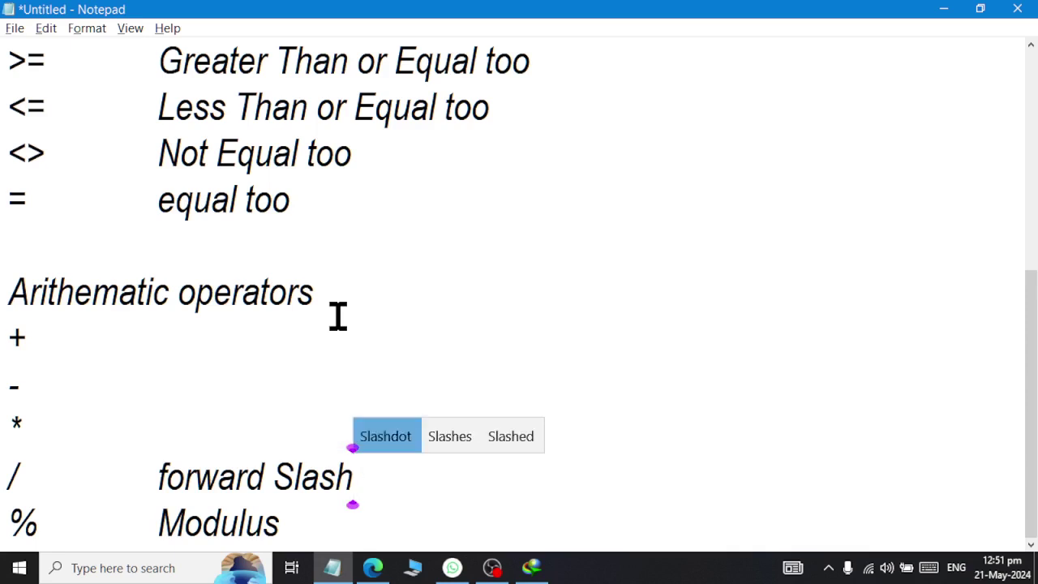
- Label the * line 'asterisk Multiply' and add 'Division' to the / line
key("Up")
key("Tab")
type("asteri")
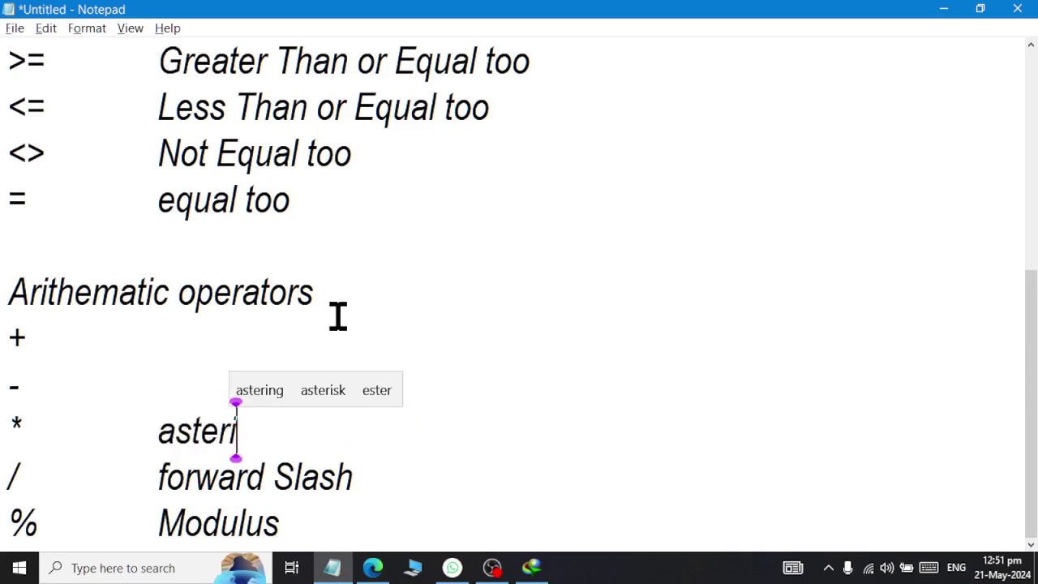
type("sk")
key("Tab")
type("M")
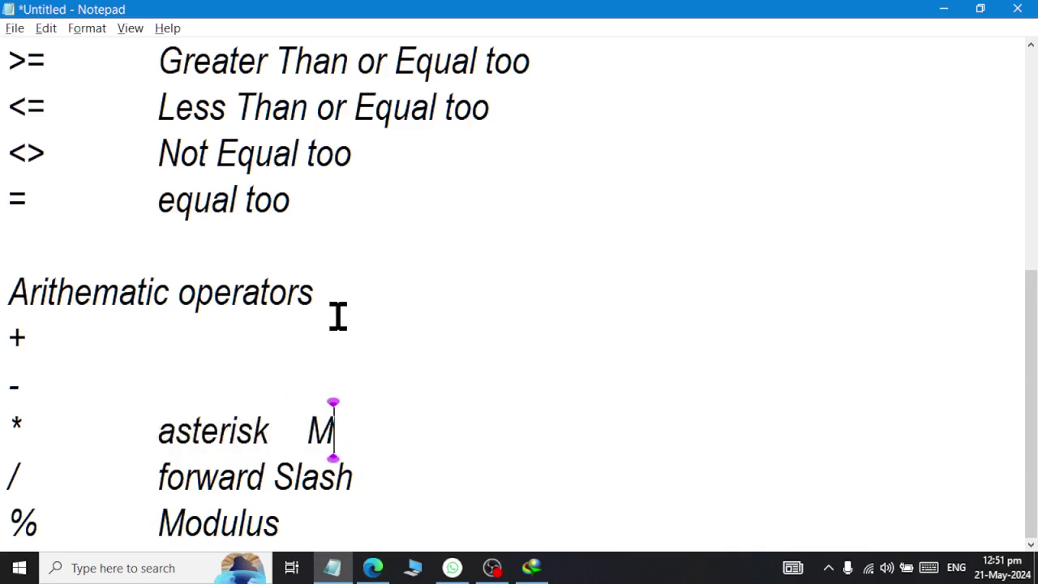
type("ultiply")
key("Down")
key("Tab")
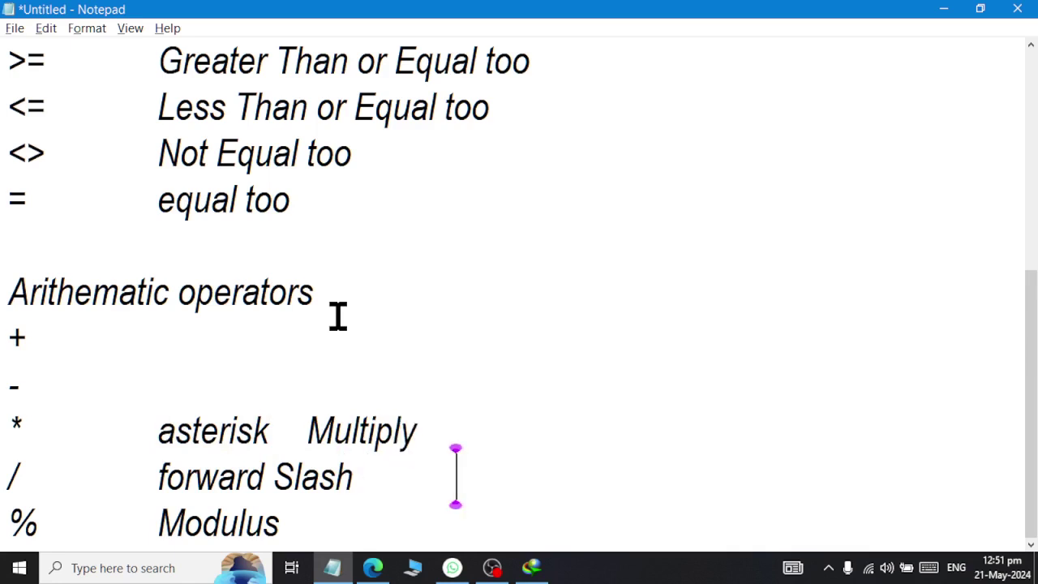
type("Division")
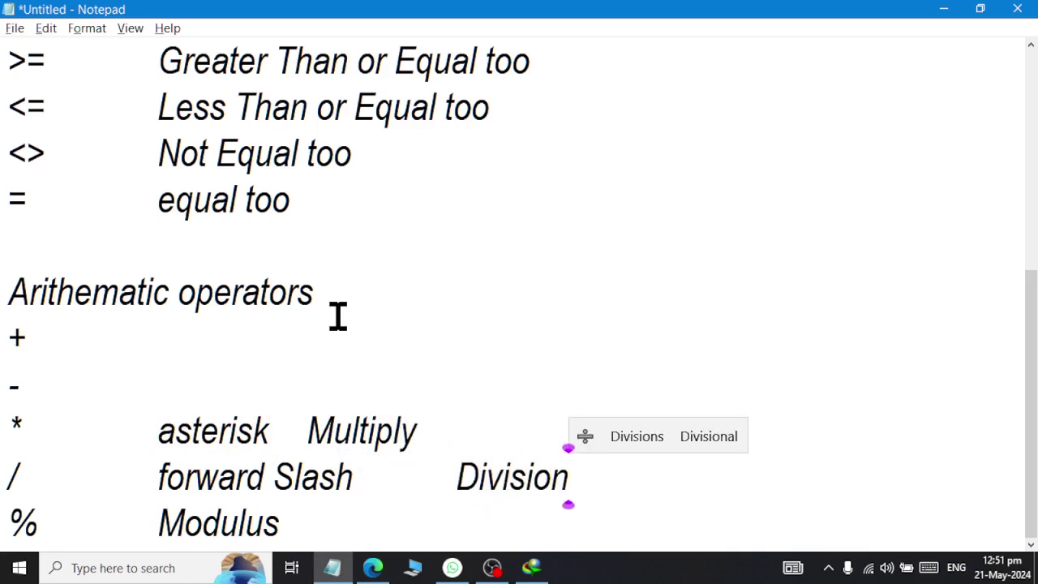
- Insert blank lines above 'Arithematic operators' for the examples
scroll(153, 180, "up", 3)
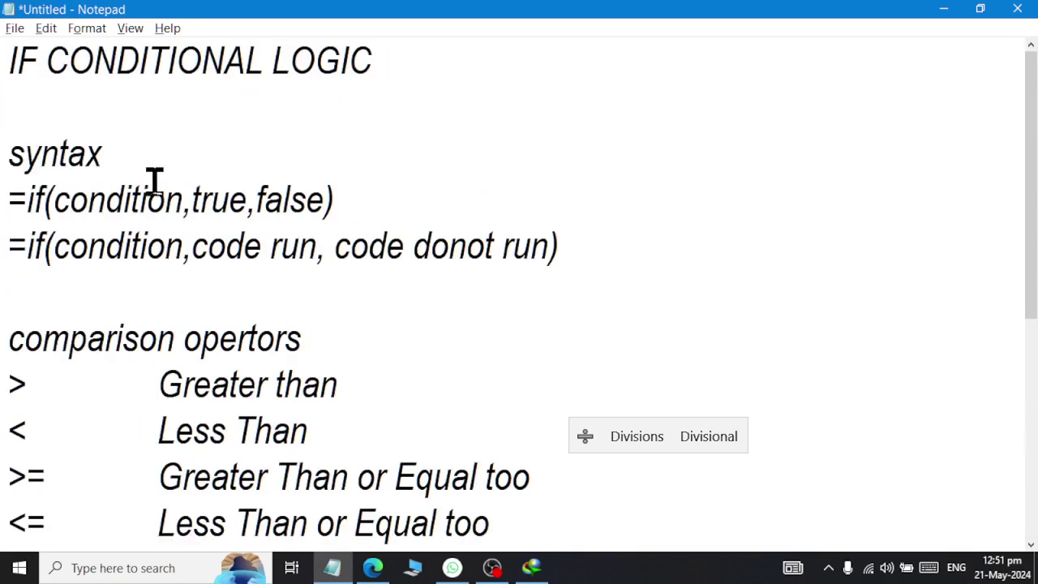
scroll(156, 202, "down", 1)
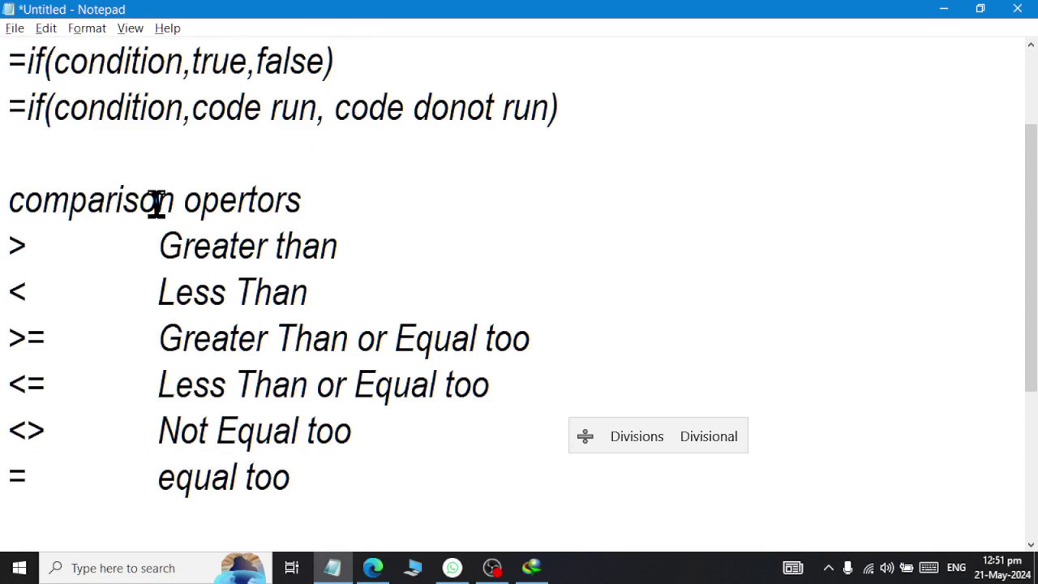
scroll(194, 213, "down", 2)
left_click(335, 257)
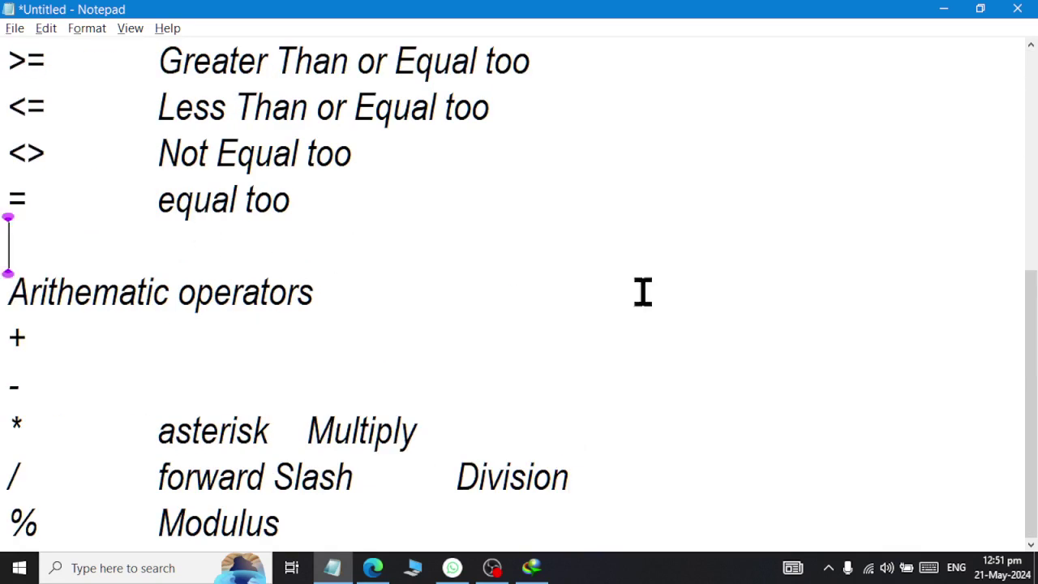
key("Return")
key("Return")
key("Return")
left_click(793, 332)
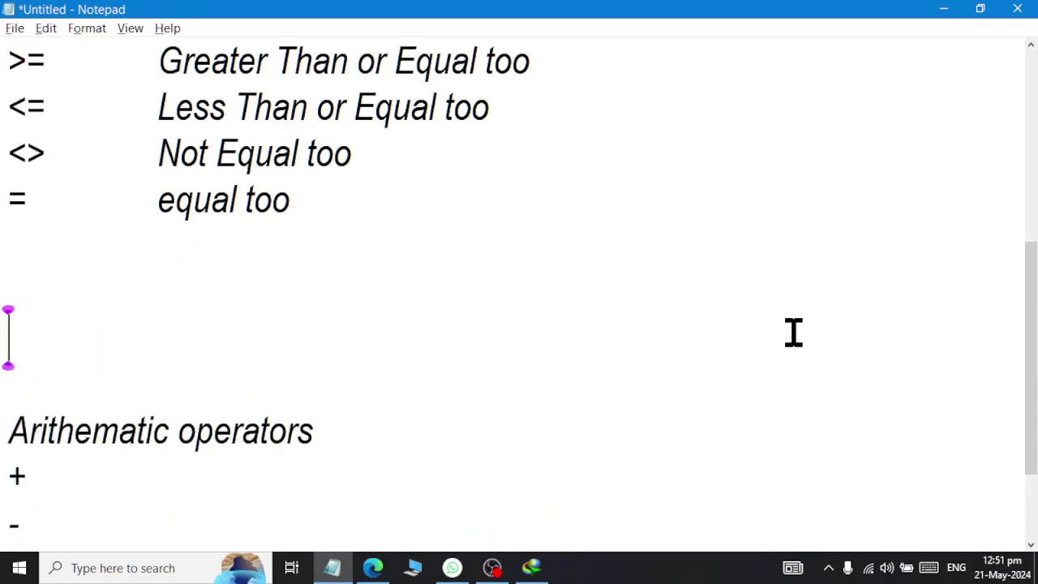
- Type the examples '5 > 3', '3 < 5' and '5 <> 3' on separate lines
type("5 > ")
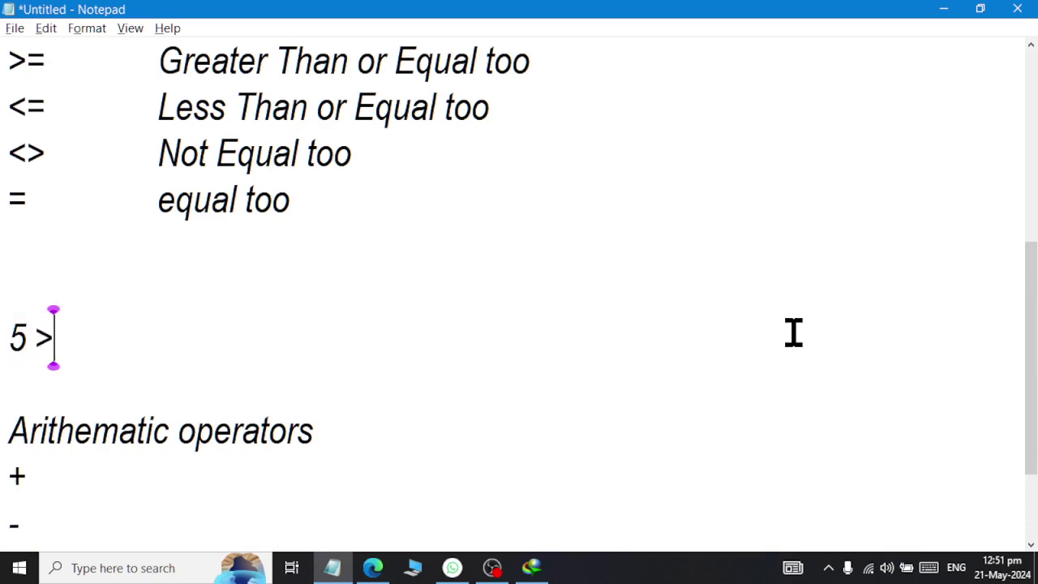
type("3")
key("Return")
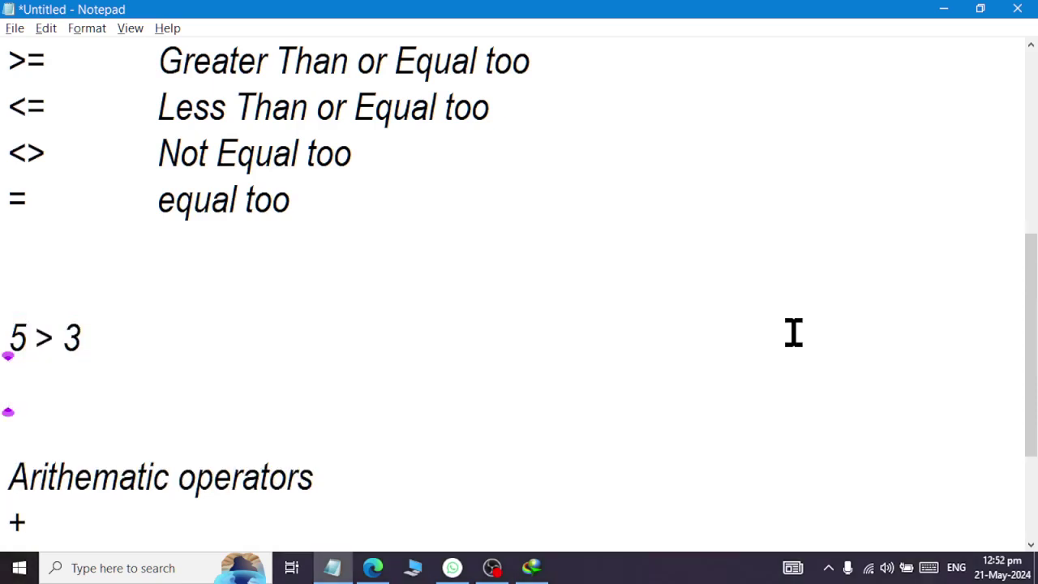
type("3 < ")
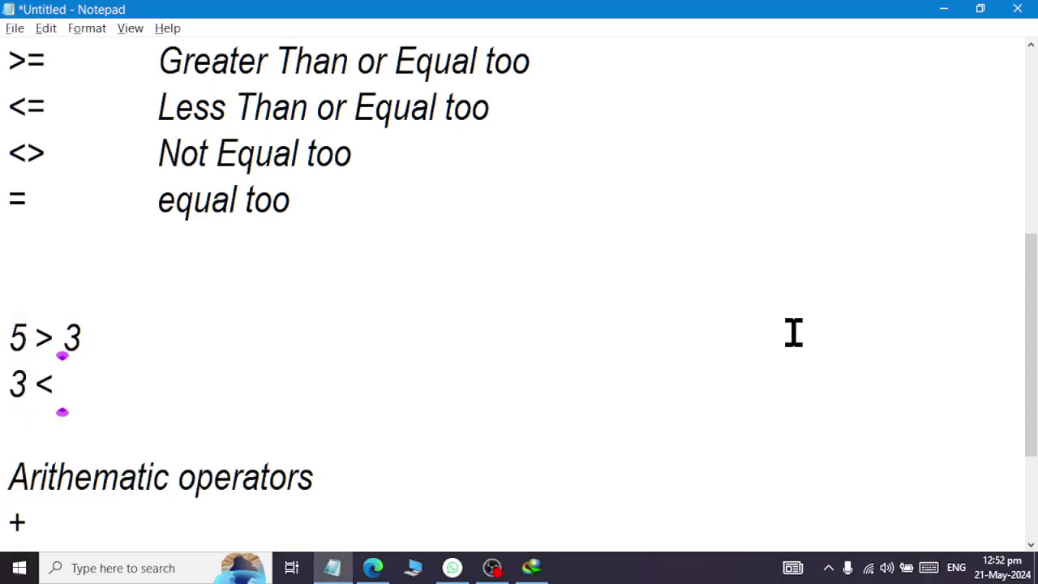
type("5")
key("Return")
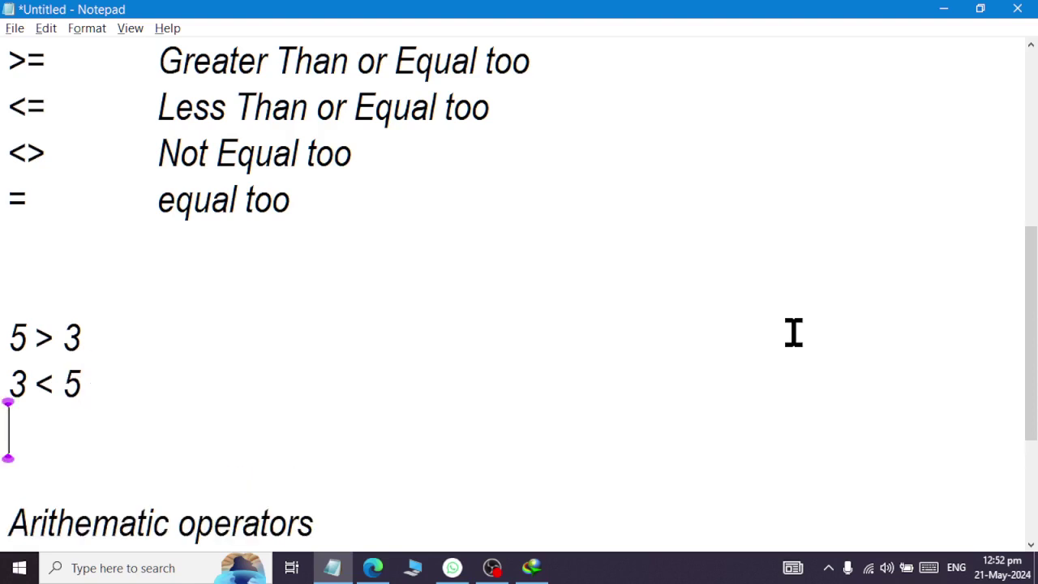
type("5 <> ")
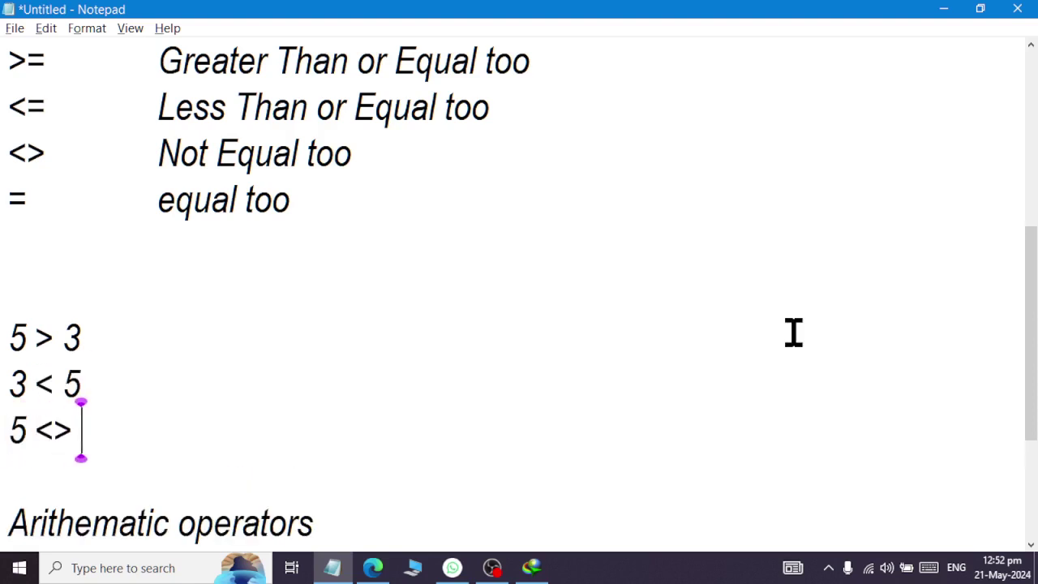
type("5")
key("Return")
key("BackSpace")
key("BackSpace")
type("3")
- Add the examples '5 = 5', '5 >= 4' and '5 <= 3' on separate lines
key("Return")
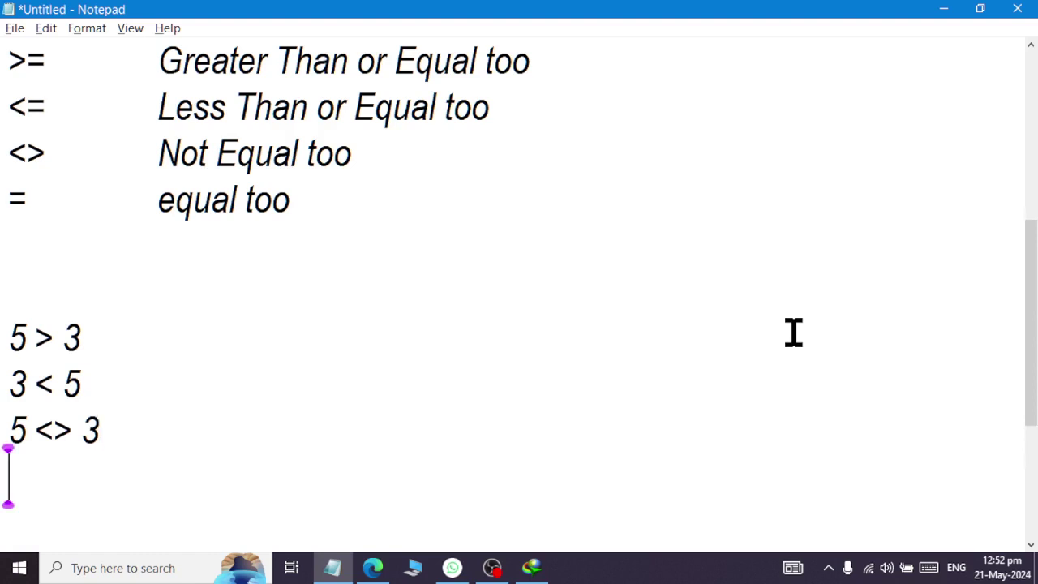
type("5 = 4")
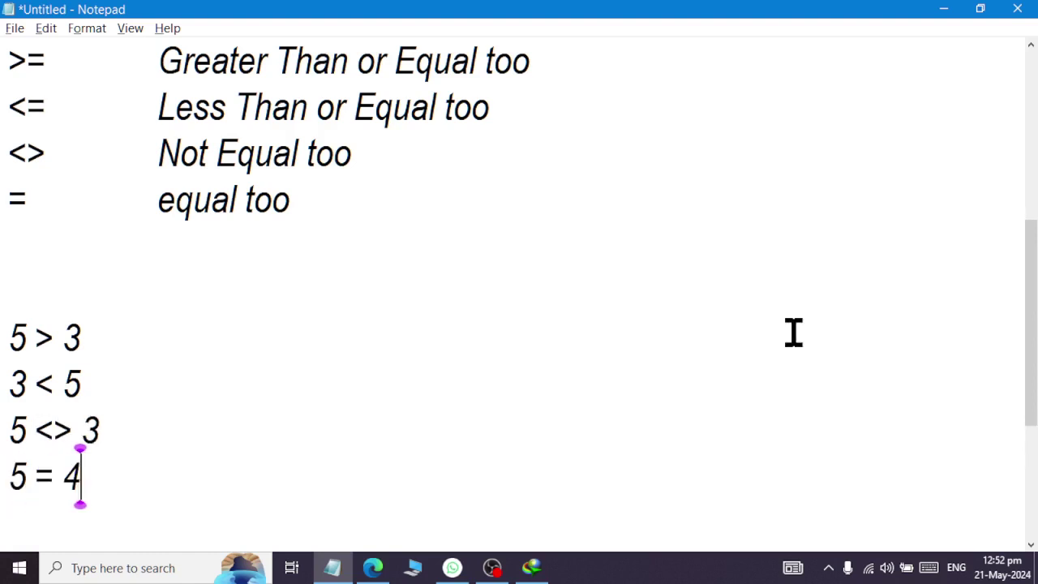
key("BackSpace")
type("5")
key("Return")
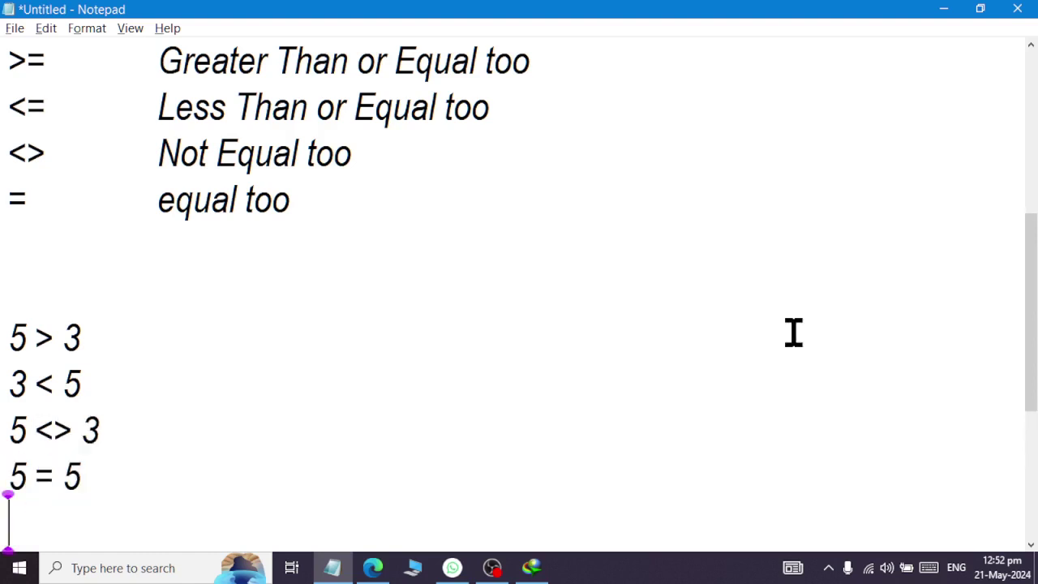
type("5 >= ")
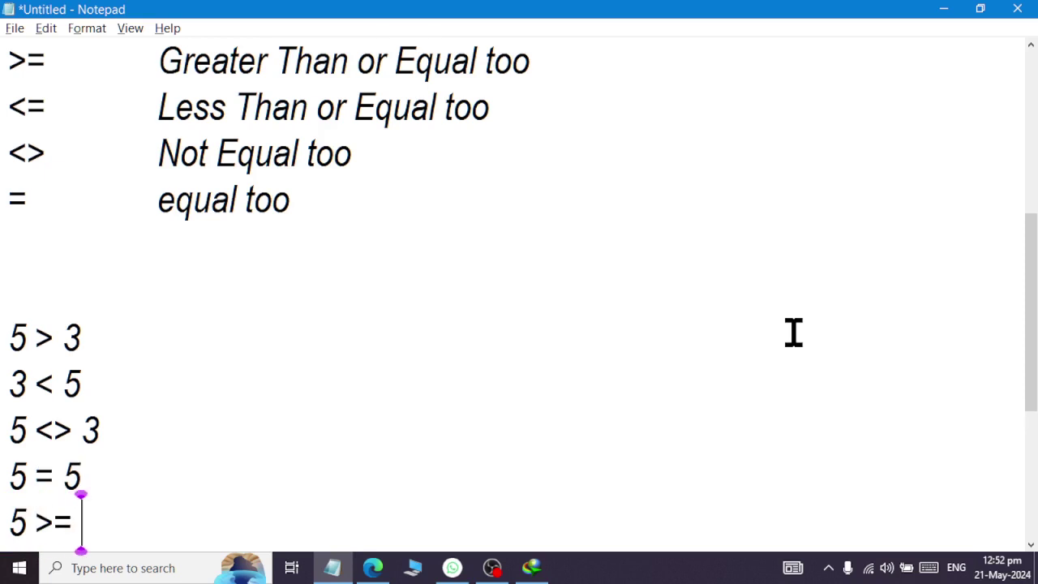
type("4")
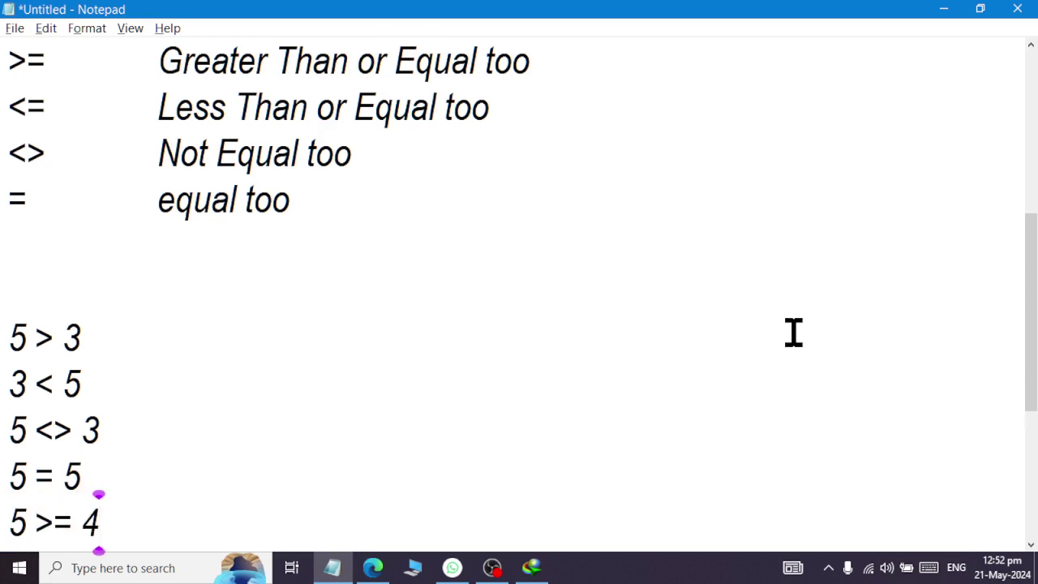
key("Return")
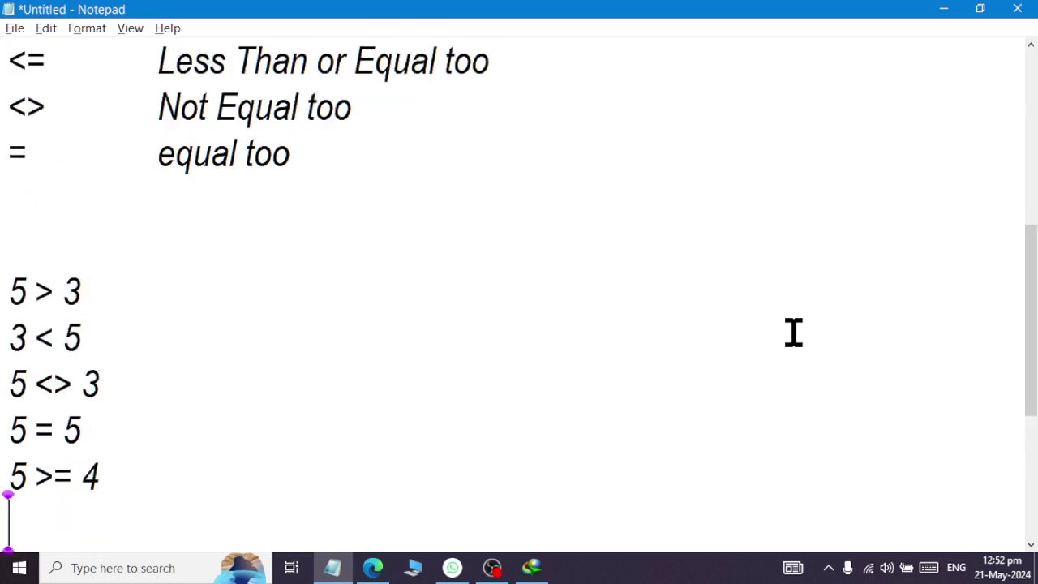
key("Return")
type("5 <")
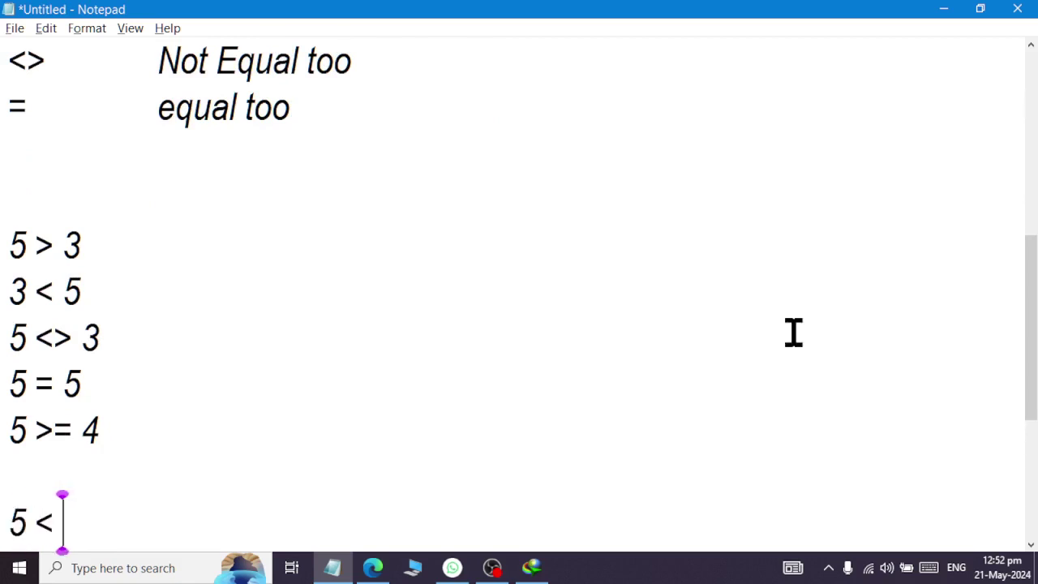
type("= 3")
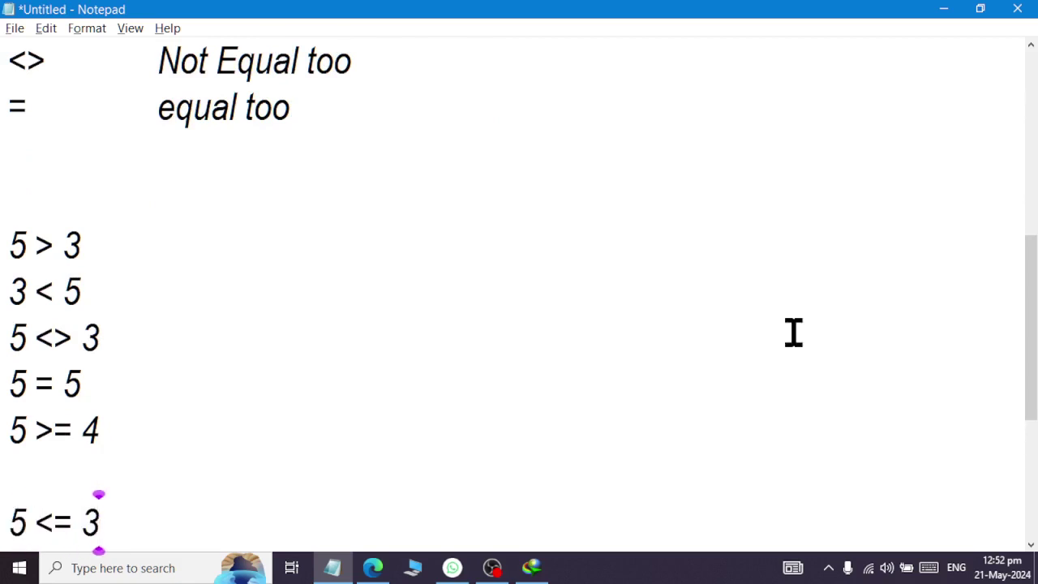
key("Return")
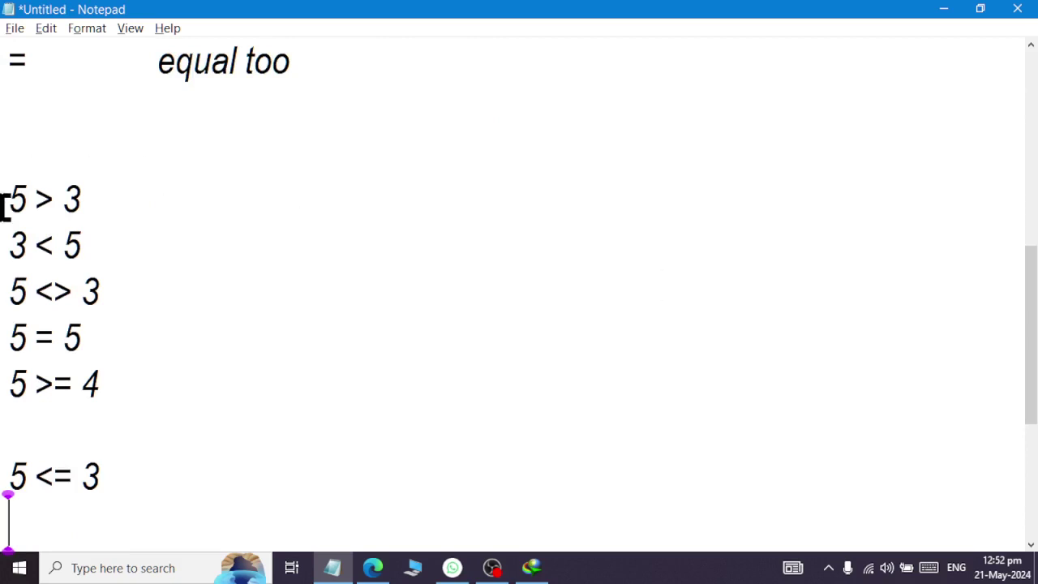
- Highlight the 5 > 3, 3 < 5, 5 <> 3, 5 = 5 and 5 >= 4 examples in turn
left_click_drag(4, 203, 269, 210)
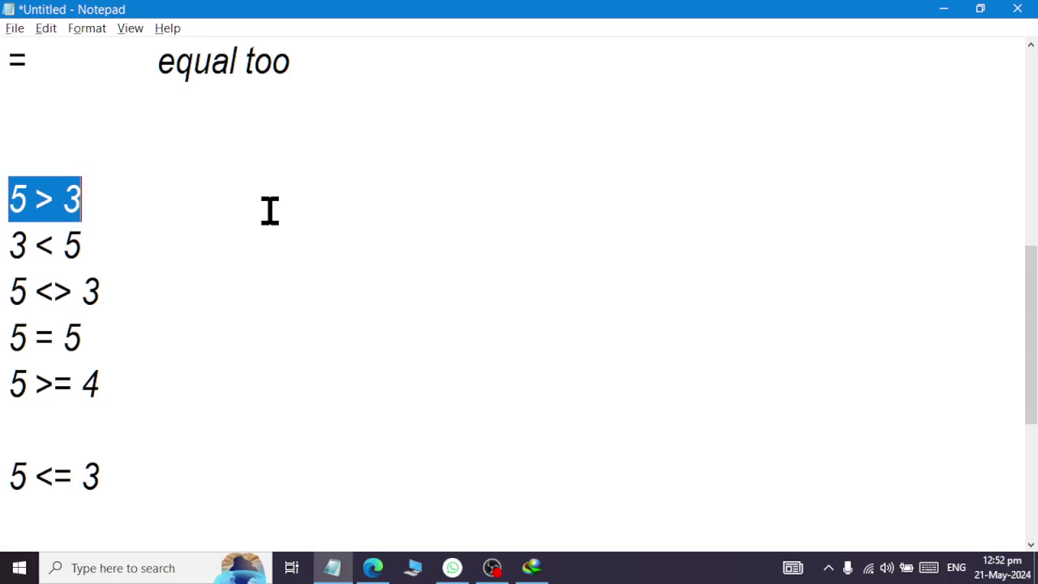
left_click_drag(121, 243, 4, 245)
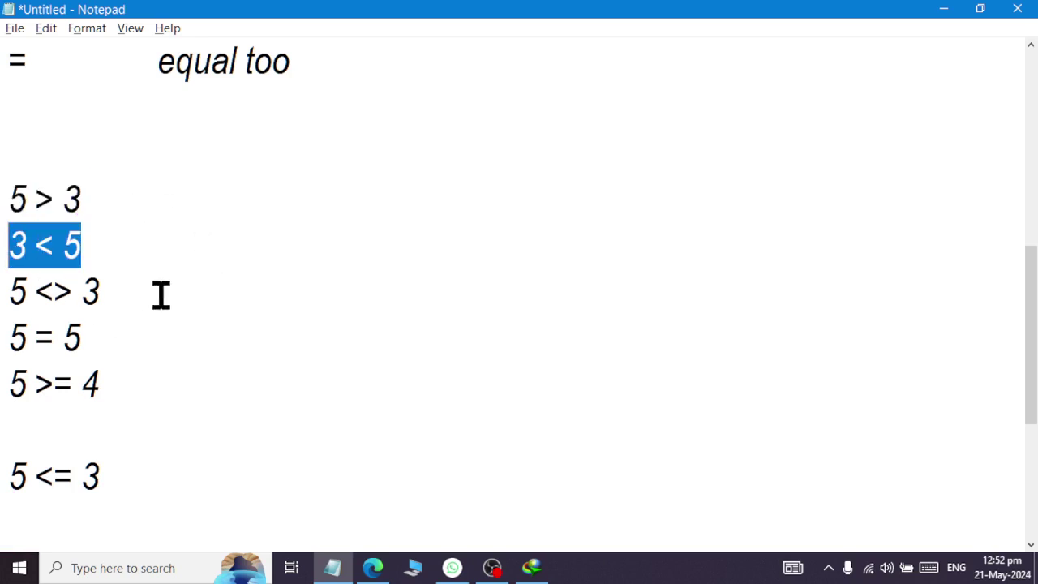
left_click_drag(160, 295, 7, 281)
left_click_drag(162, 354, 5, 334)
left_click_drag(156, 380, 4, 396)
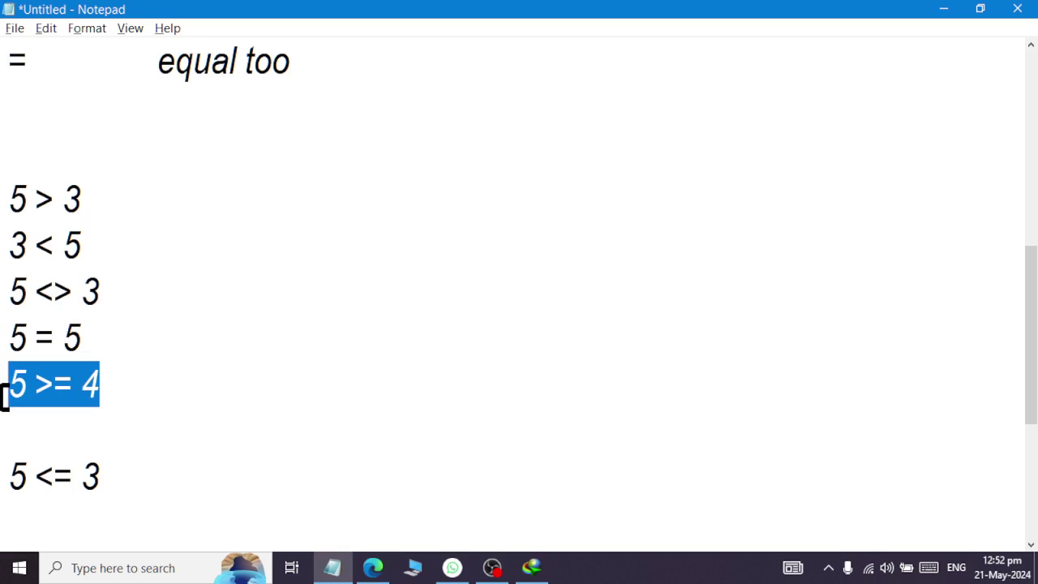
left_click_drag(101, 385, 25, 394)
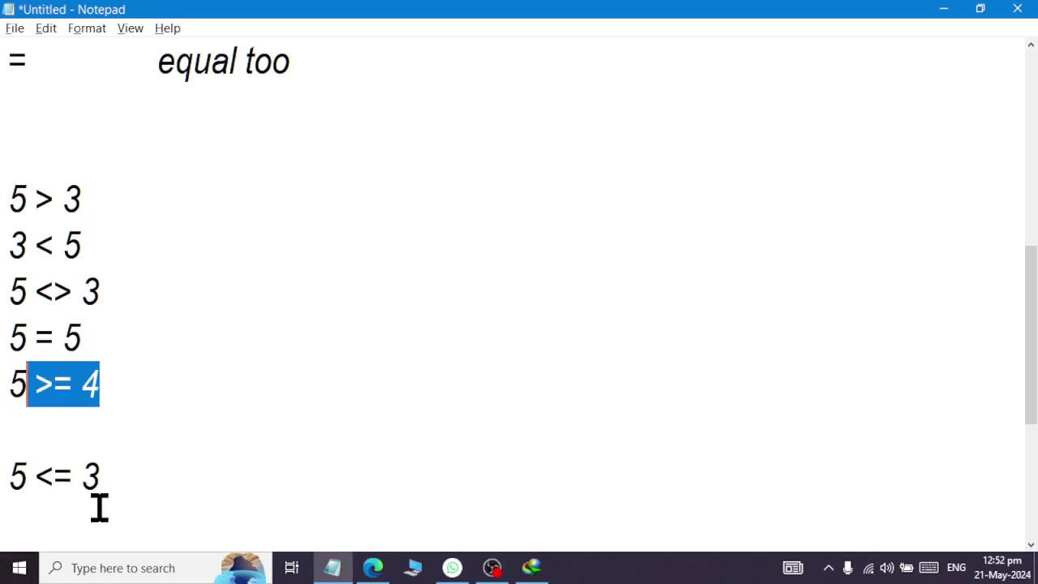
- Highlight parts of '5 <= 3', then select all six comparison examples
left_click_drag(104, 480, 4, 477)
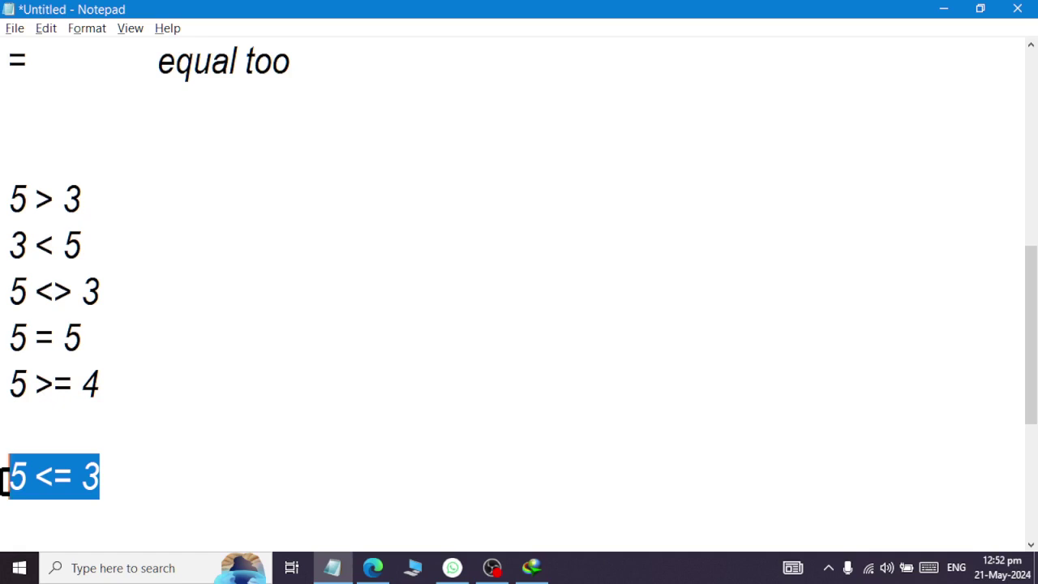
left_click_drag(34, 476, 119, 472)
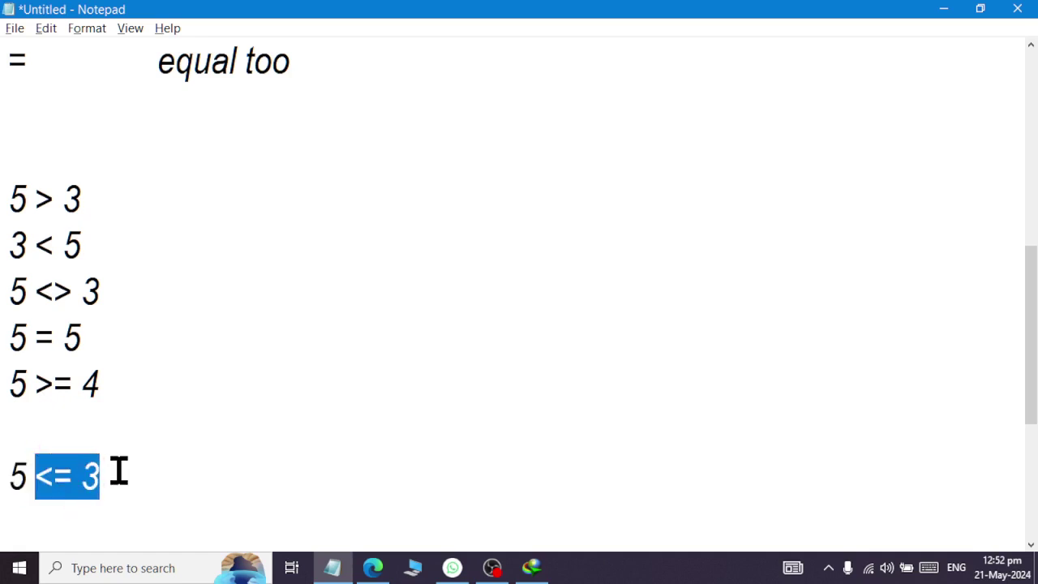
mouse_move(41, 476)
left_mouse_down()
mouse_move(49, 481)
mouse_move(5, 478)
left_mouse_up()
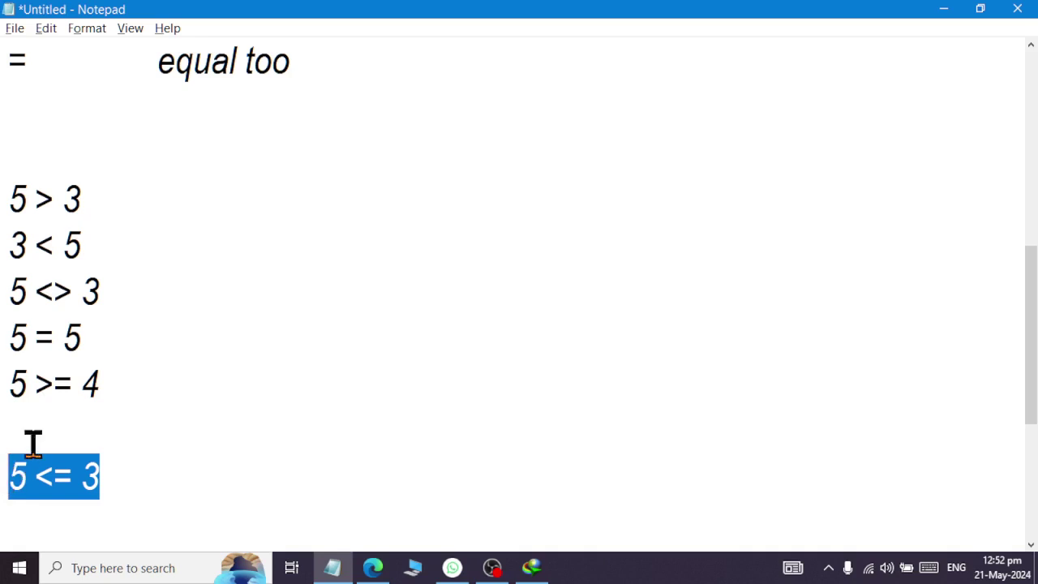
left_click_drag(19, 191, 95, 511)
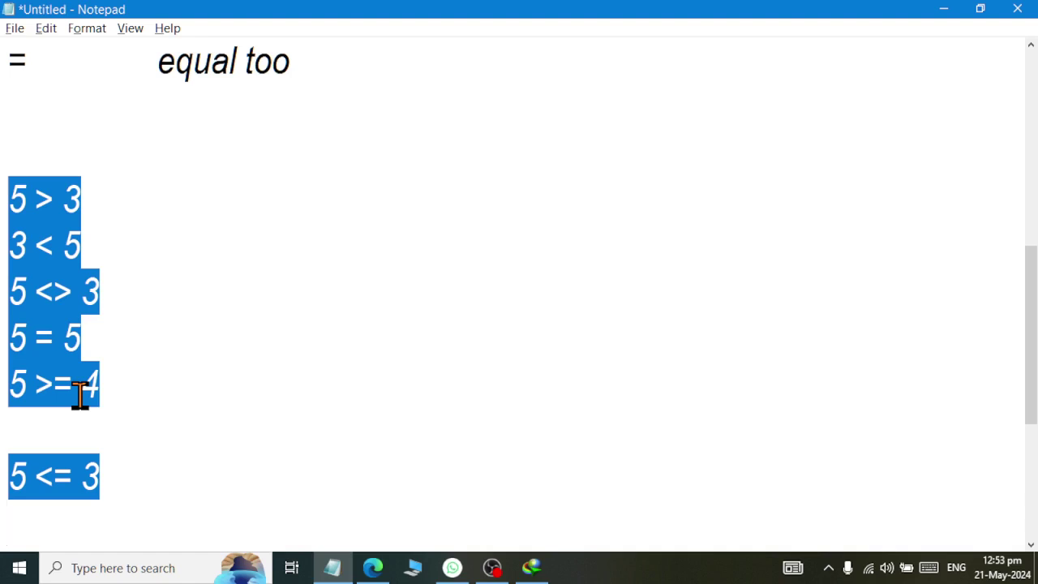
- Launch Excel from the Run dialog and create a new blank workbook
key("super+r")
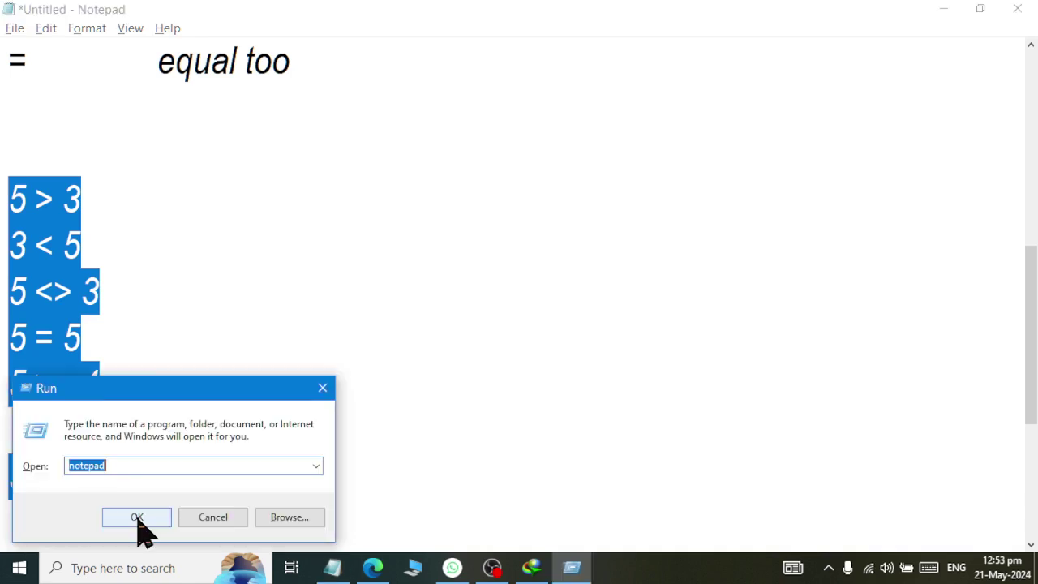
type("excel")
left_click(137, 517)
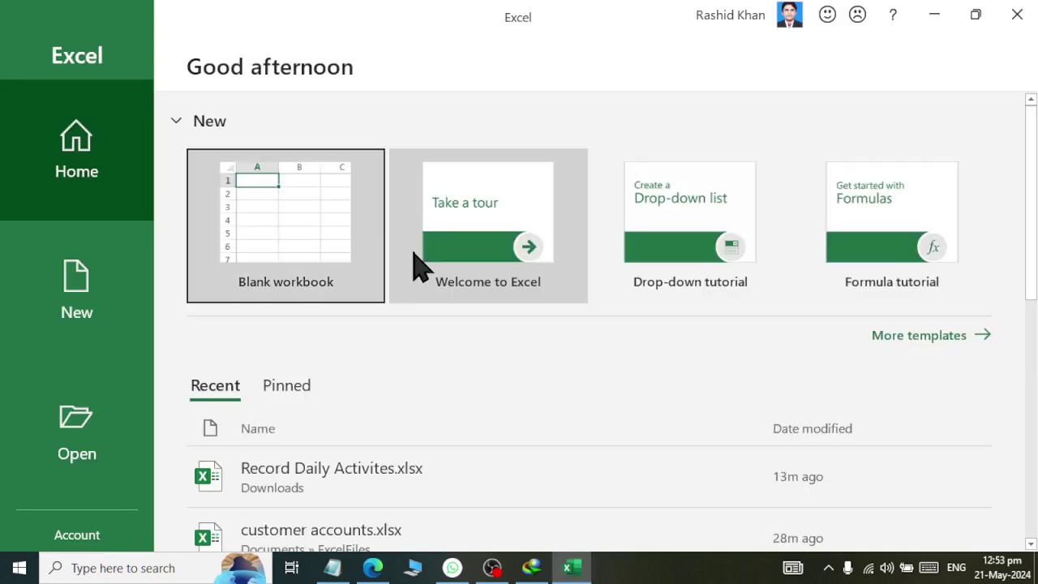
left_click(359, 232)
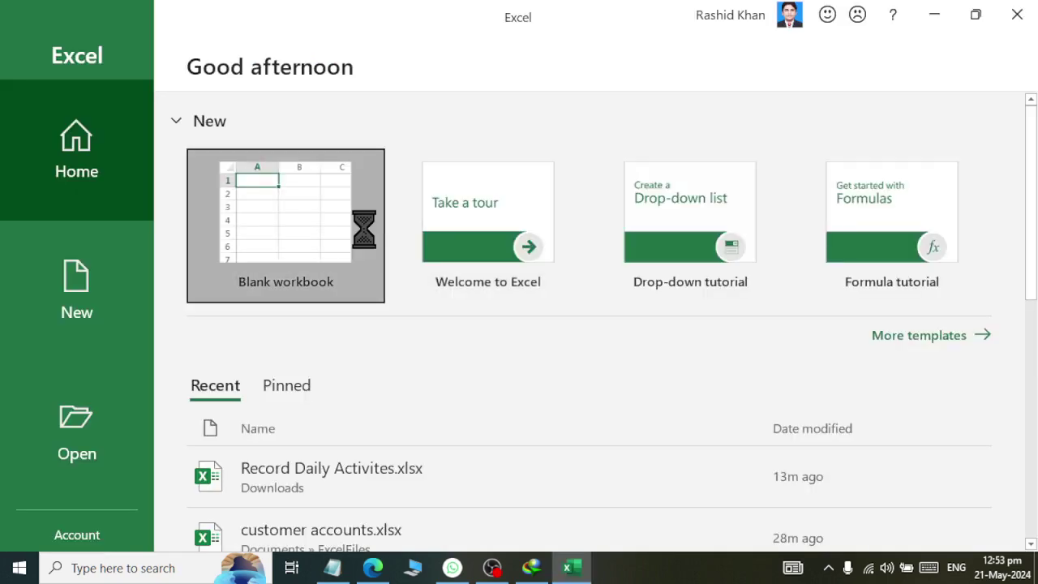
- Enter =5>3 in C5 and =5<>5 in C6
left_click(336, 278)
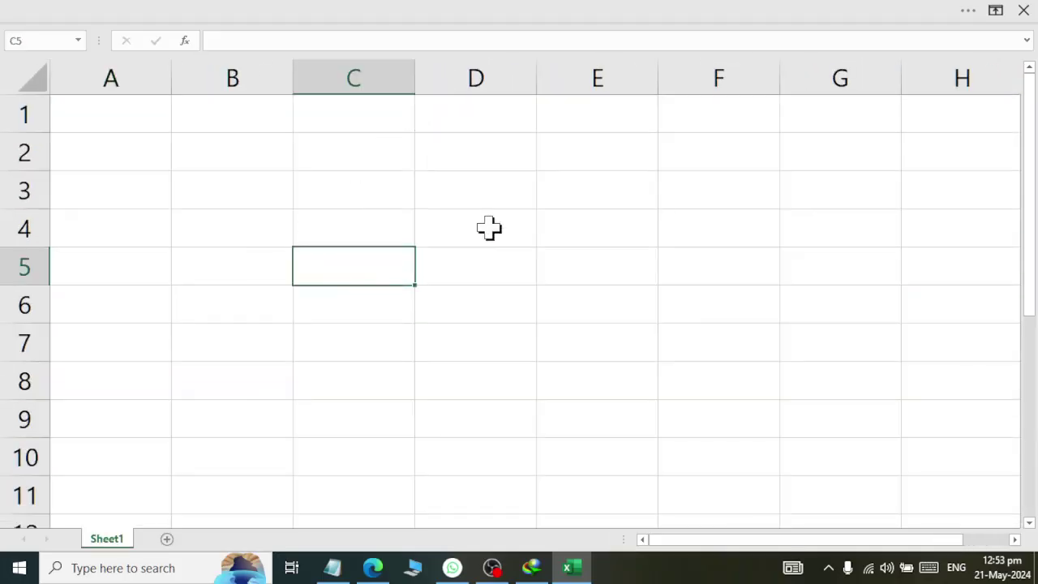
key("F2")
type("=5>3")
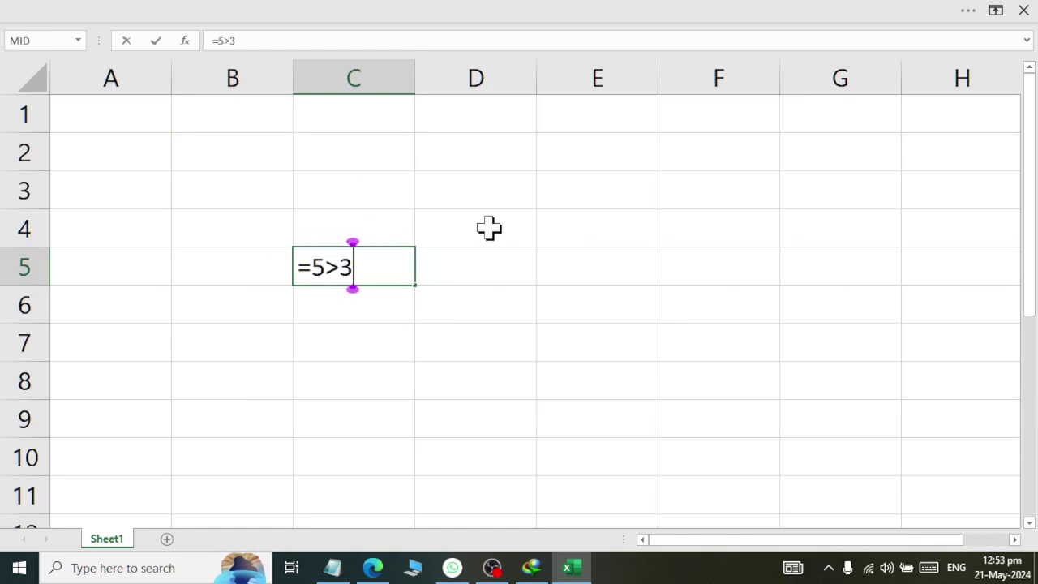
key("Return")
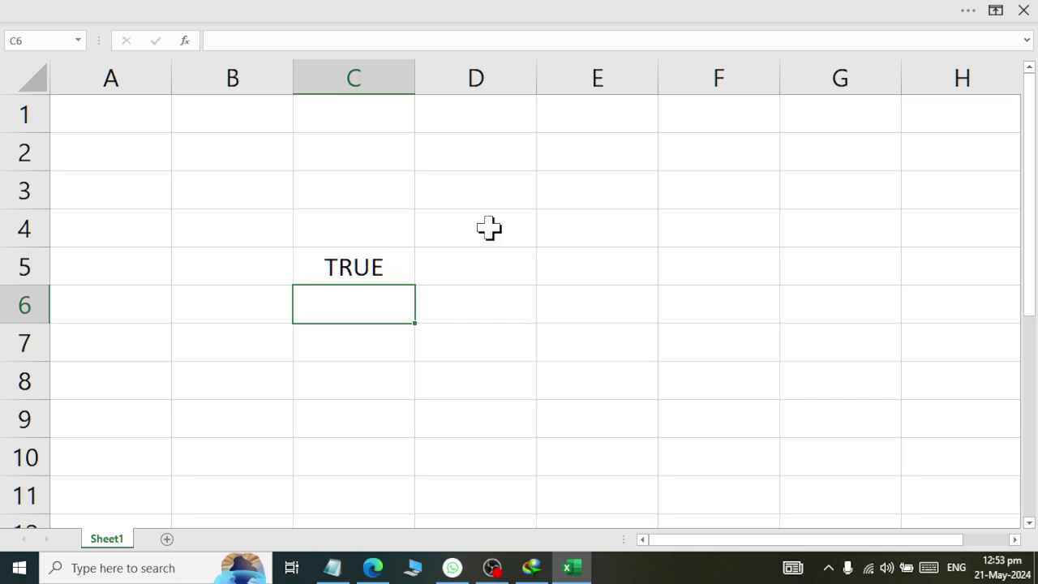
type("=5<>")
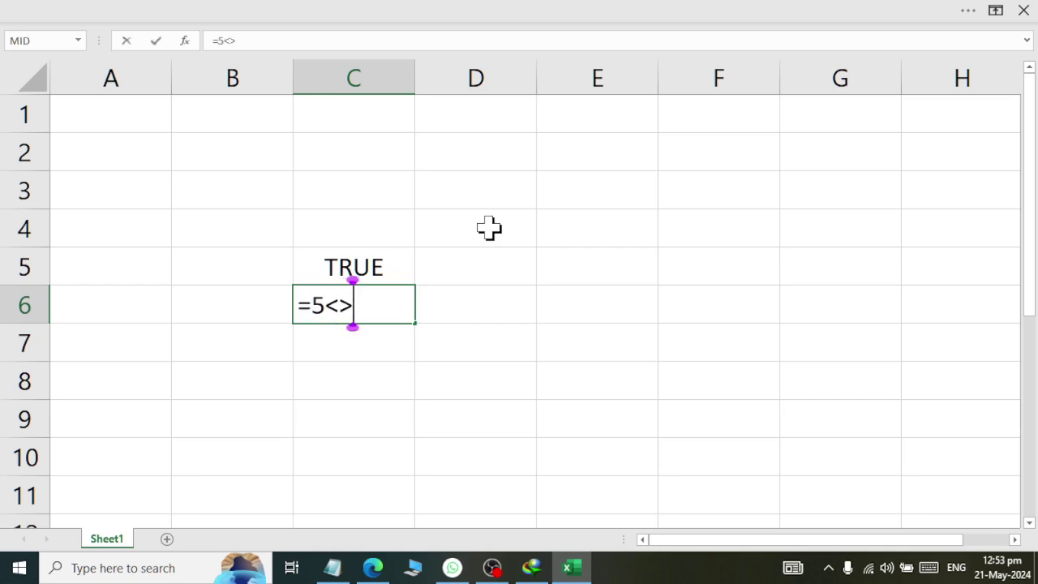
type("5")
key("Return")
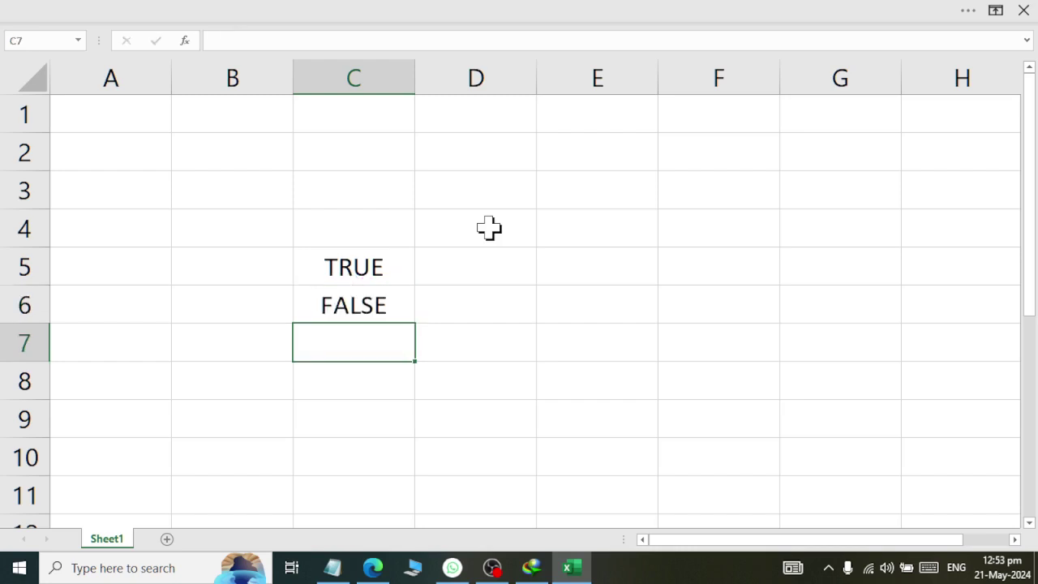
key("Up")
key("Down")
- Enter =5=5 in C7 and =5<>4 in C8
type("=5")
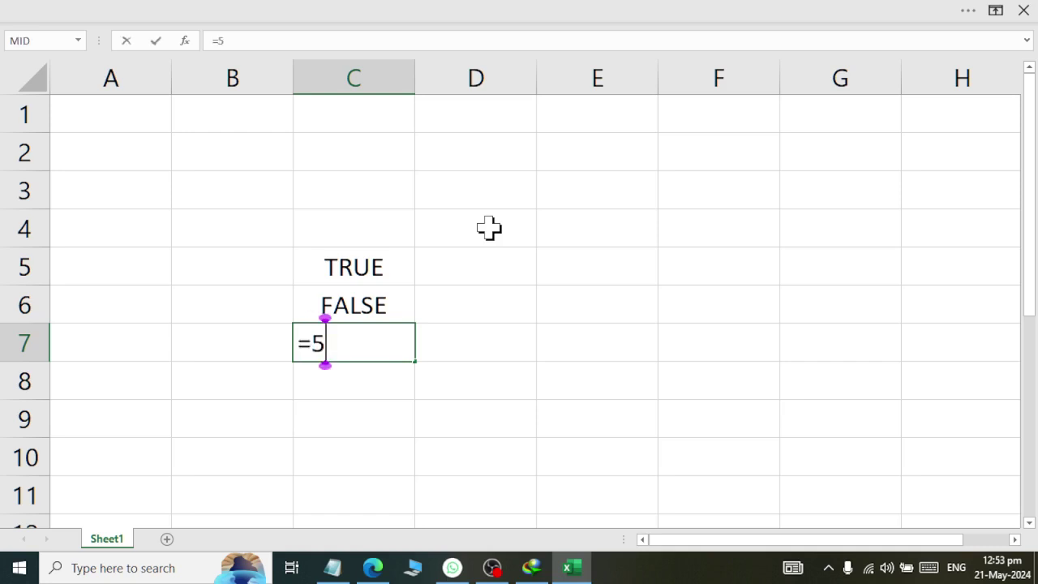
type("=5")
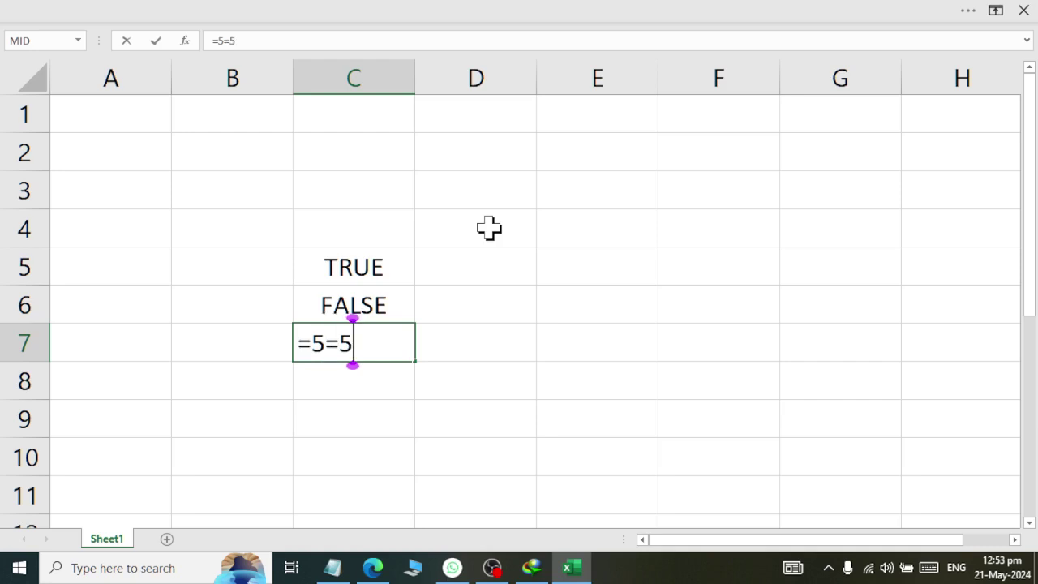
key("Return")
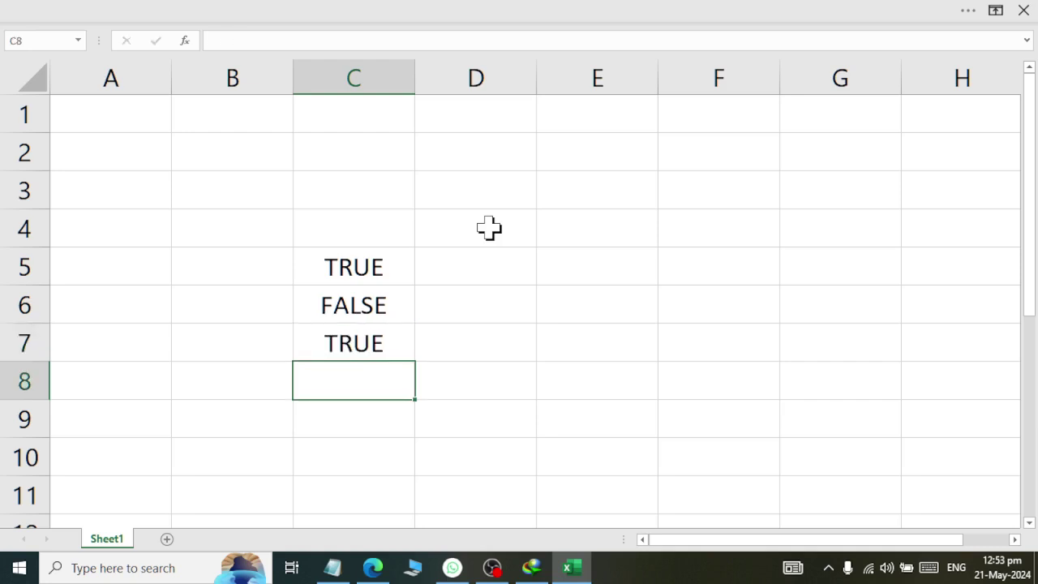
type("=5")
key("BackSpace")
key("BackSpace")
key("Escape")
key("F2")
type("=")
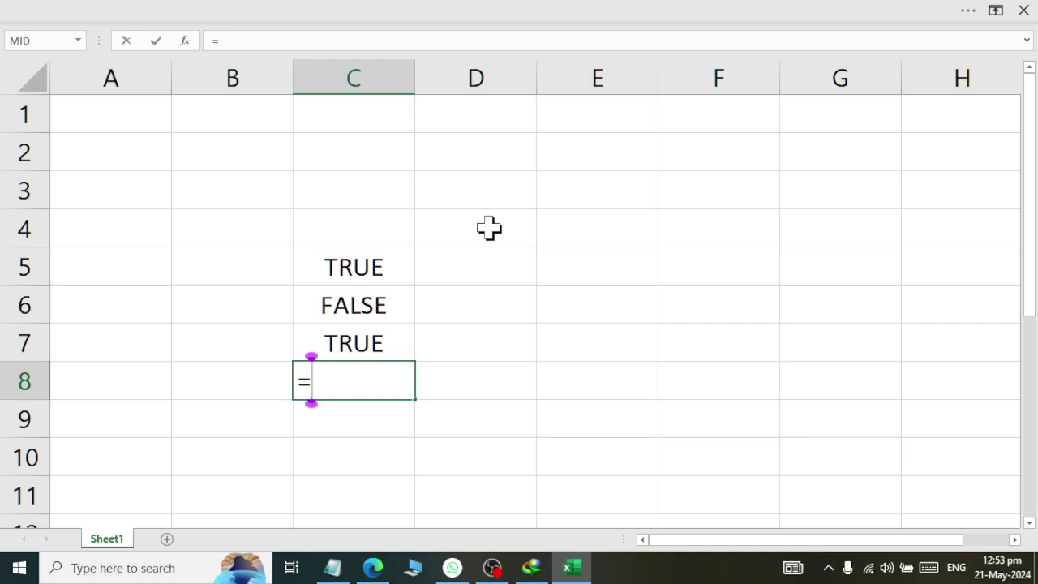
type("5<>")
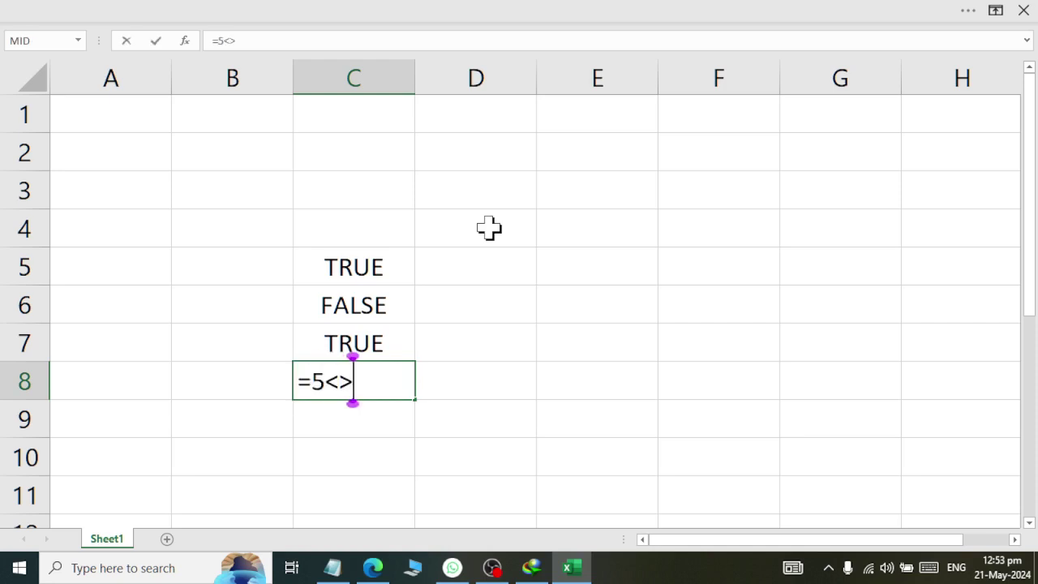
type("4")
key("Return")
- Enter 5>=6 in C9, then add the leading = so it becomes the formula =5>=6
type("5")
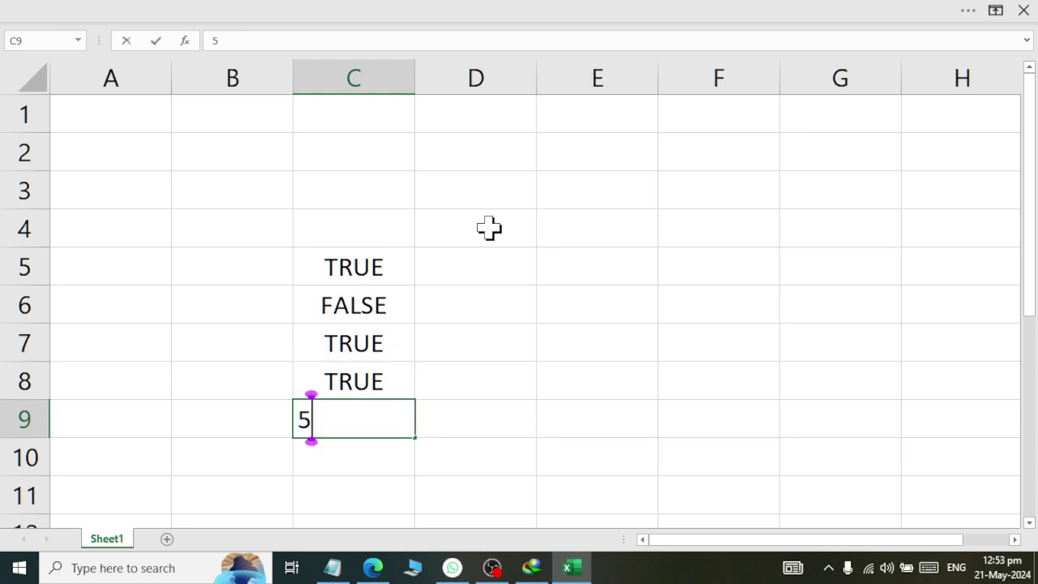
type(">=")
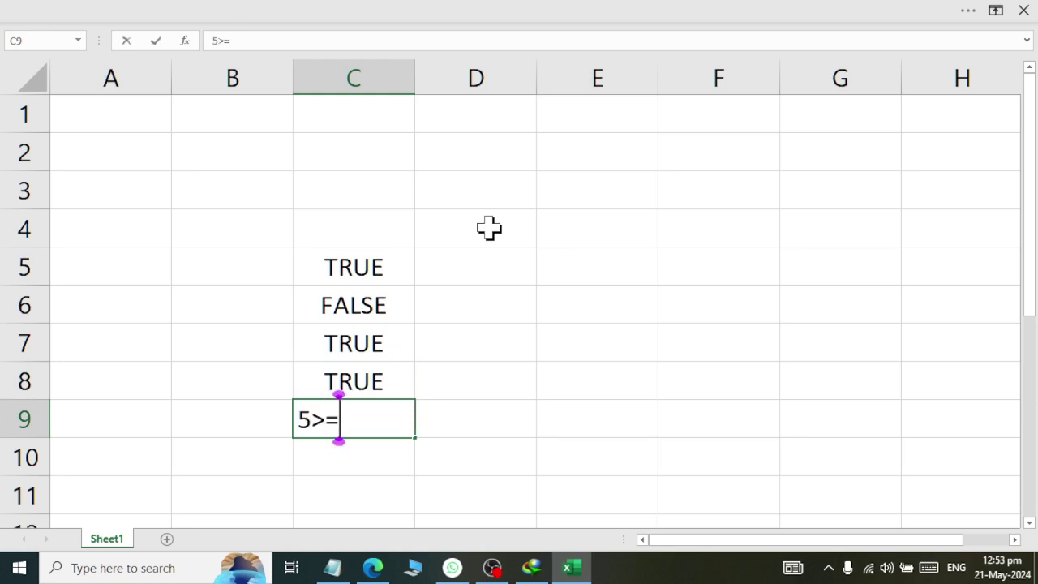
type("6")
key("Return")
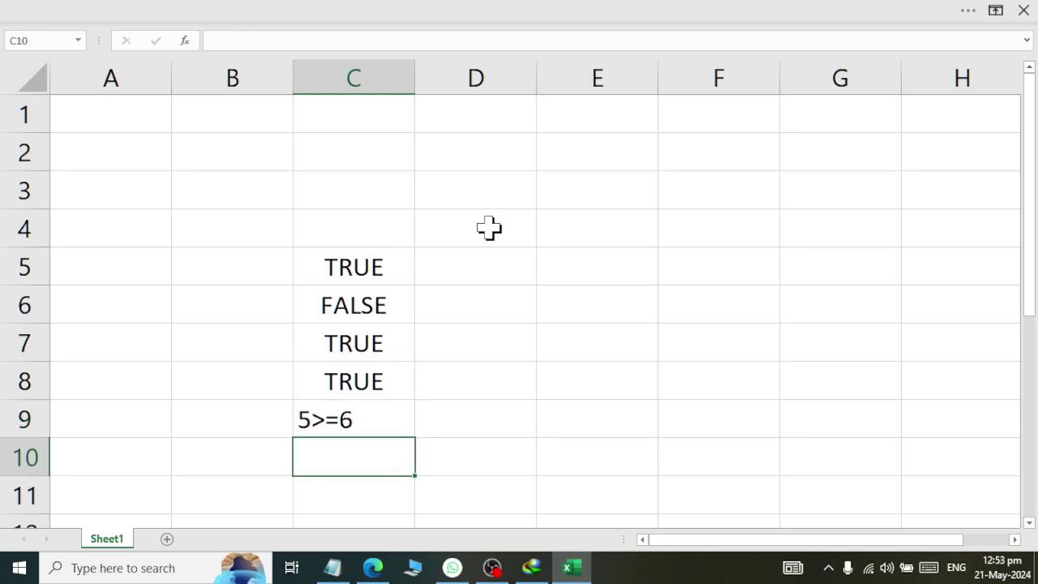
key("Up")
key("Home")
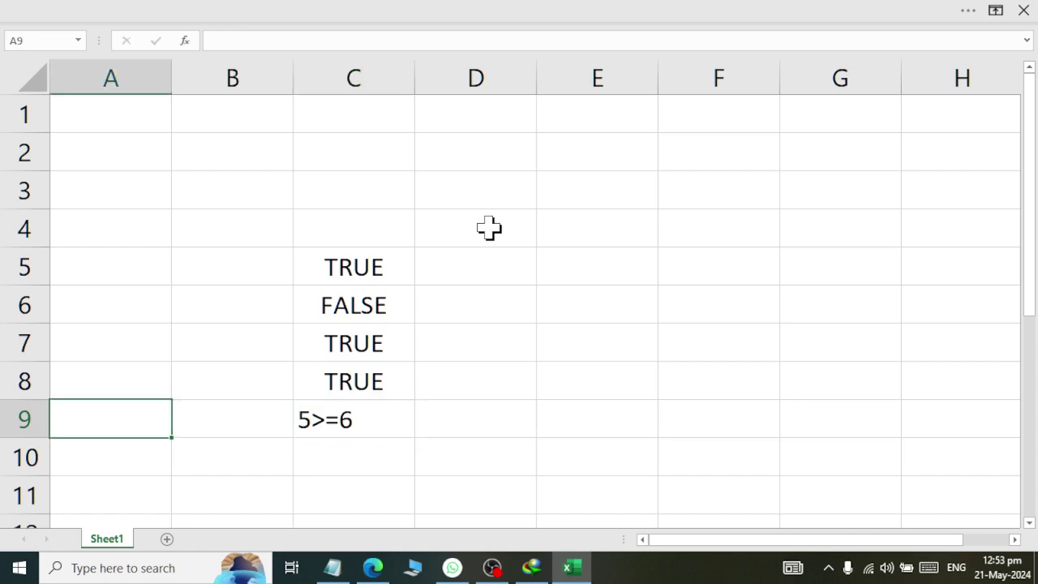
key("Right")
key("Right")
key("F2")
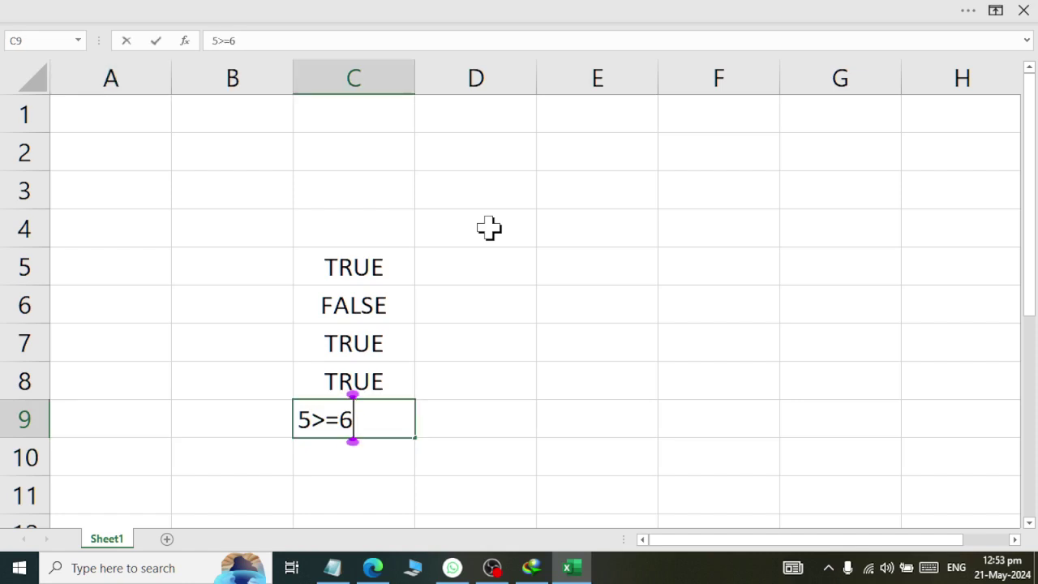
key("Home")
type("=")
key("Return")
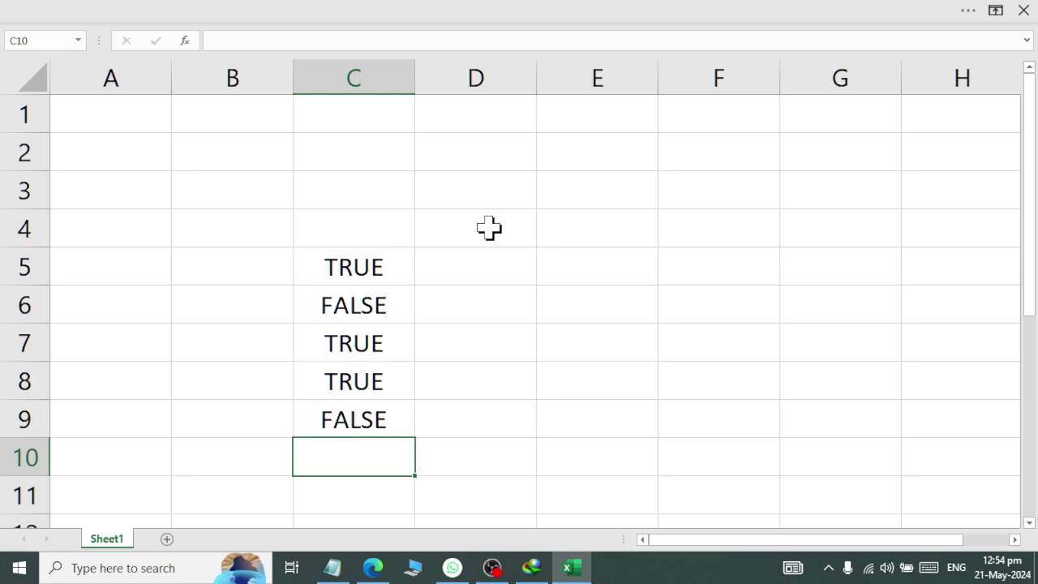
- Enter the number pairs 5/3 and 5/4 in D5:E6
key("Right")
key("Right")
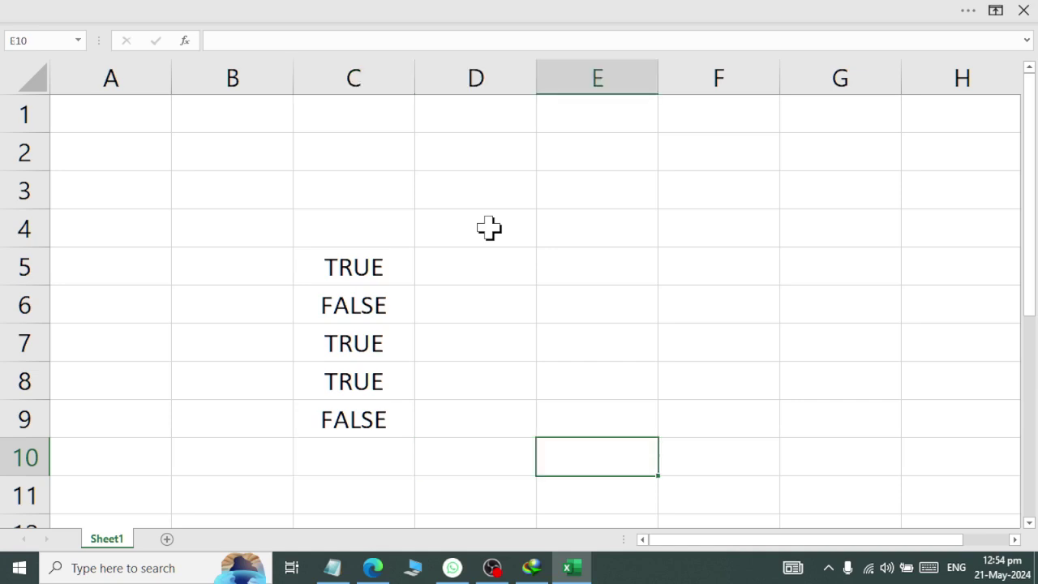
key("Up")
key("Up")
key("Up")
key("Left")
key("Up")
key("Up")
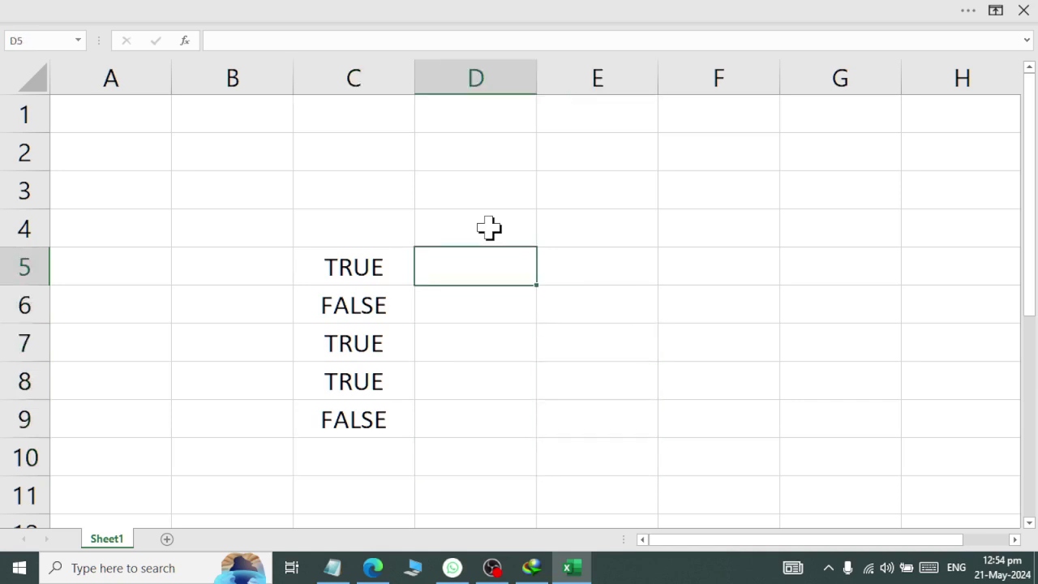
type("5")
key("Tab")
type("3")
key("Return")
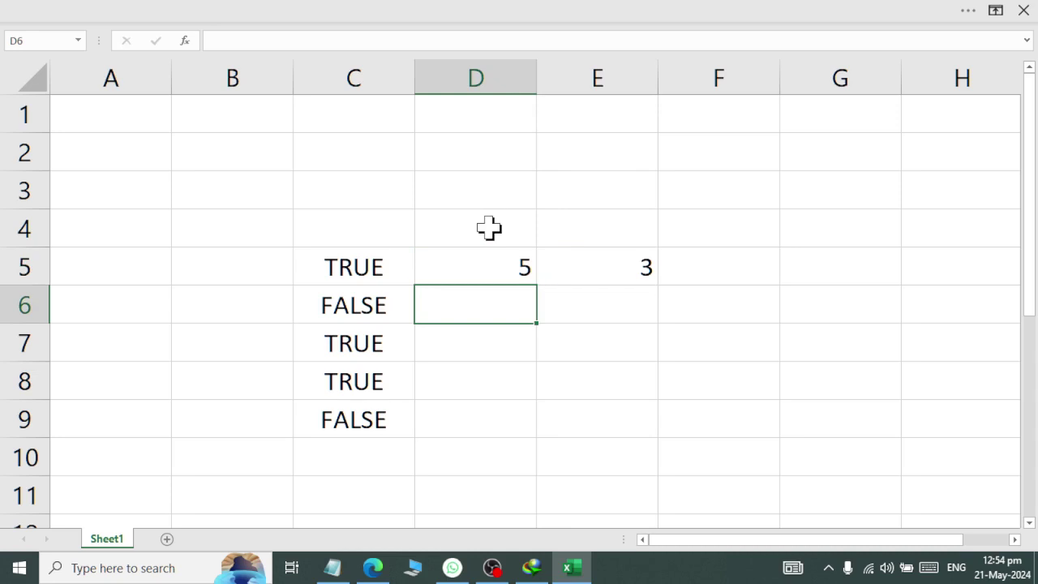
type("5")
key("Tab")
type("4")
key("Return")
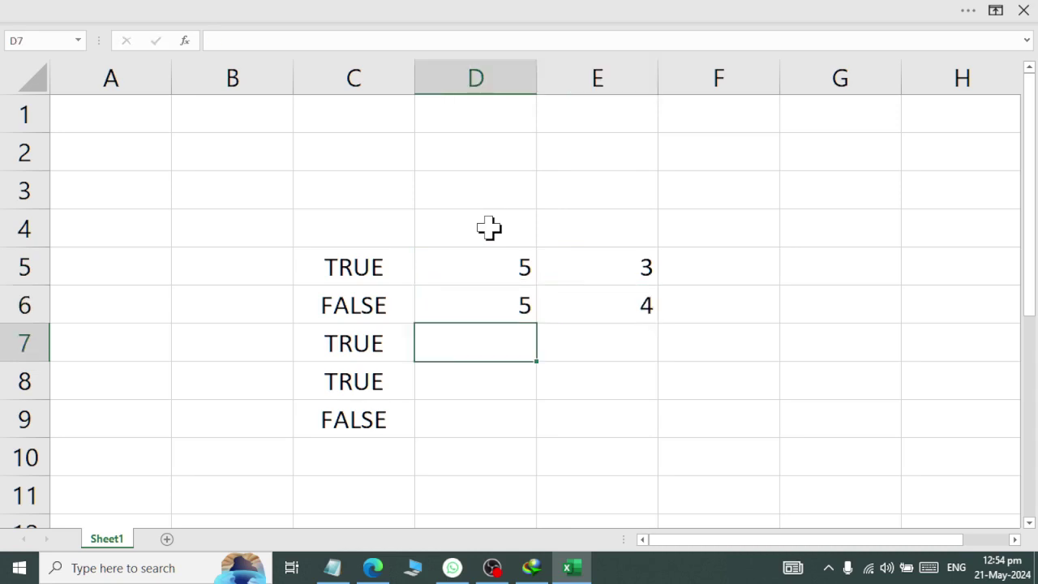
- Enter the number pairs 5/5 and 5/6 in D7:E8
type("5")
key("Tab")
type("5")
key("Return")
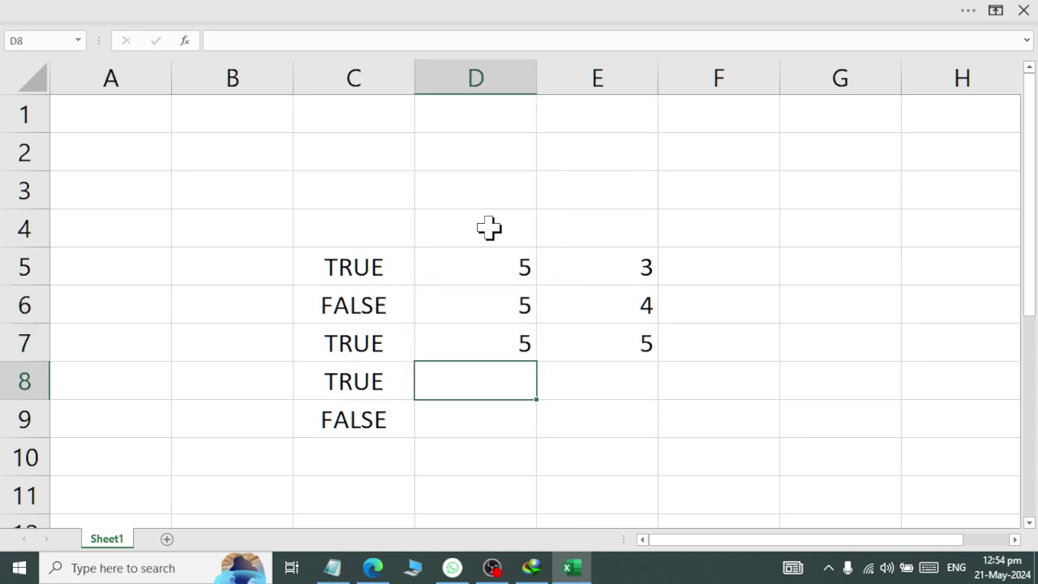
type("5")
key("Tab")
type("6")
key("Return")
key("Up")
- Enter =D5>E5 in F5 by referencing D5 and E5
key("Up")
key("Up")
key("Right")
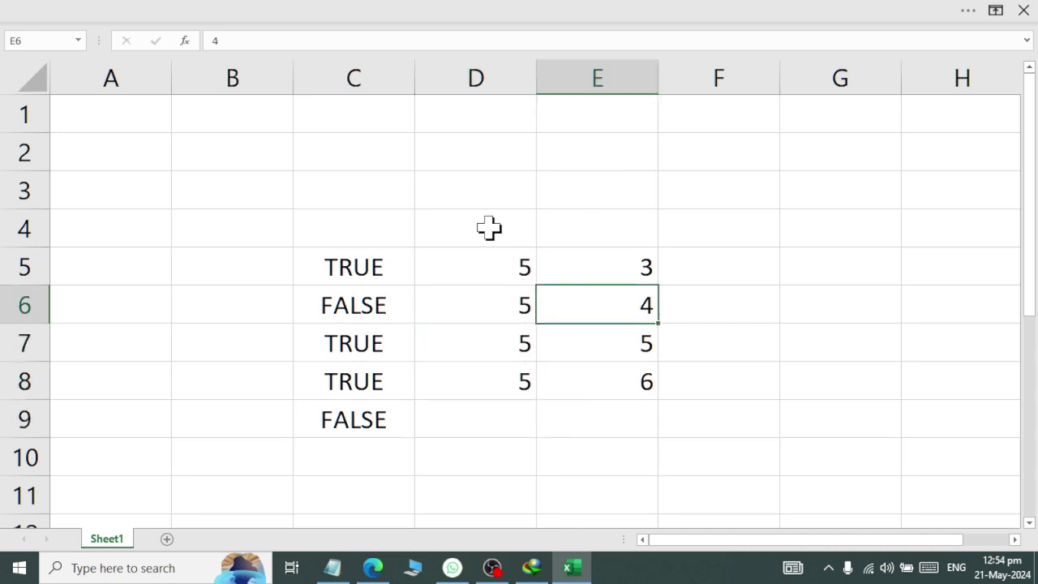
key("Up")
key("Right")
type("=")
left_click(487, 267)
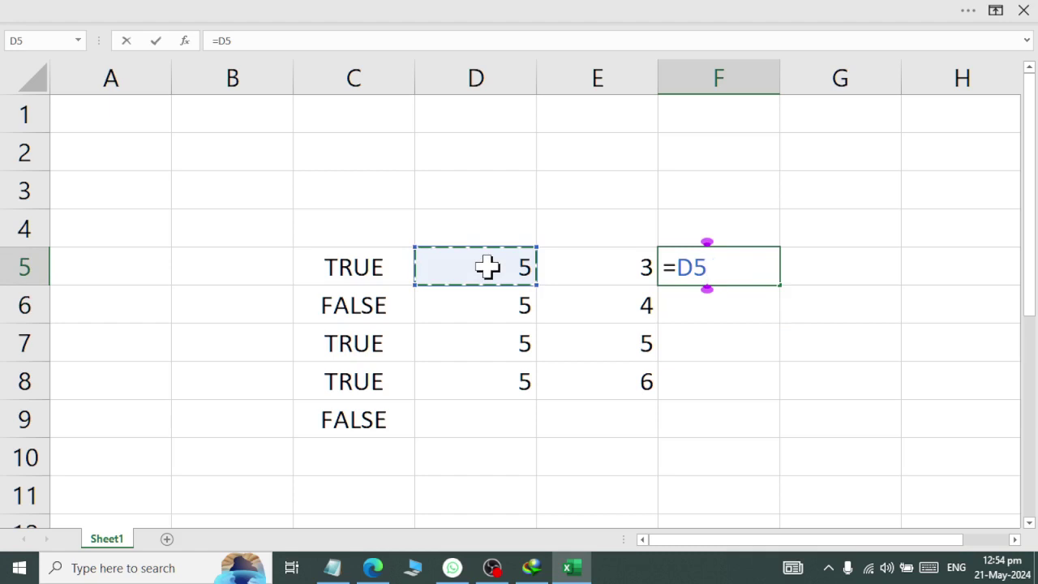
type(">")
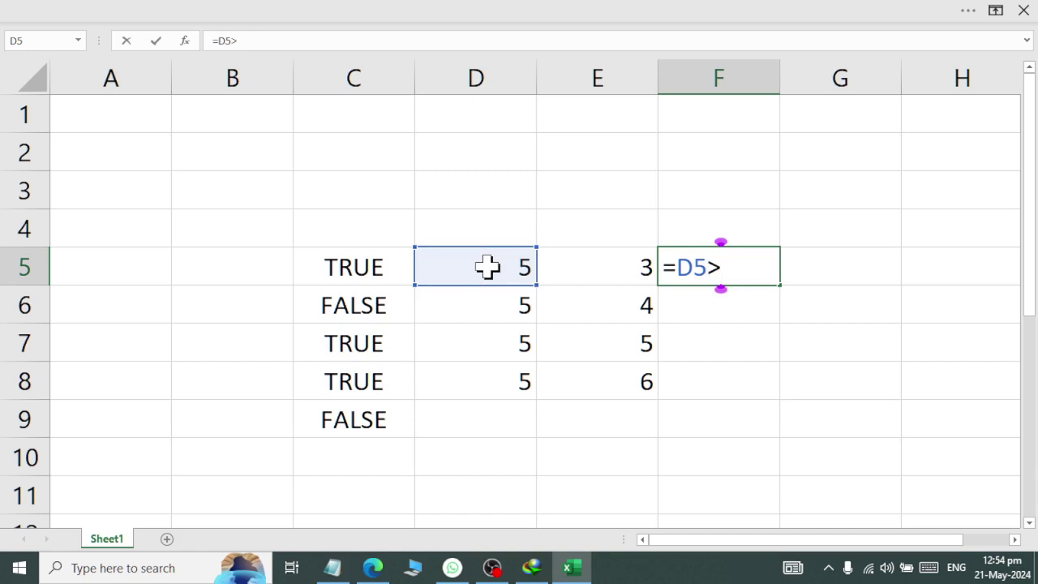
left_click(583, 267)
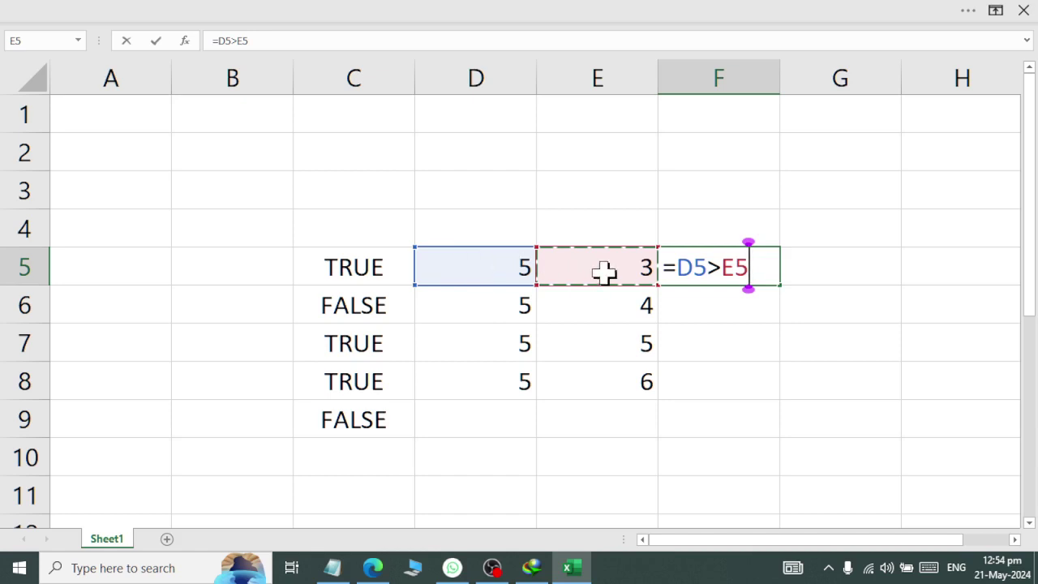
key("Return")
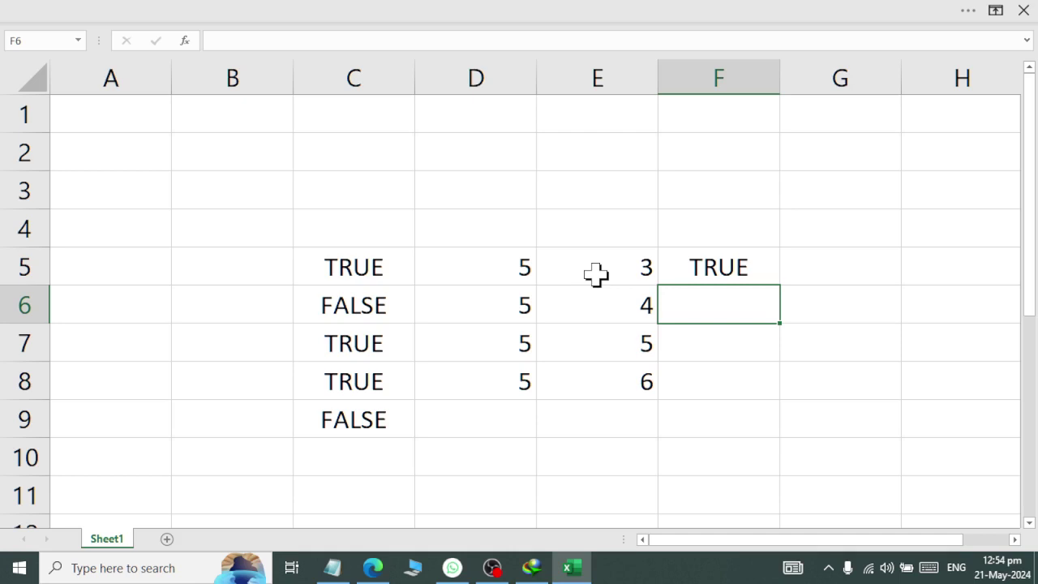
- Fill the =D5>E5 formula down to F8 and review the formulas in F5:F8
left_click(742, 243)
left_click(745, 258)
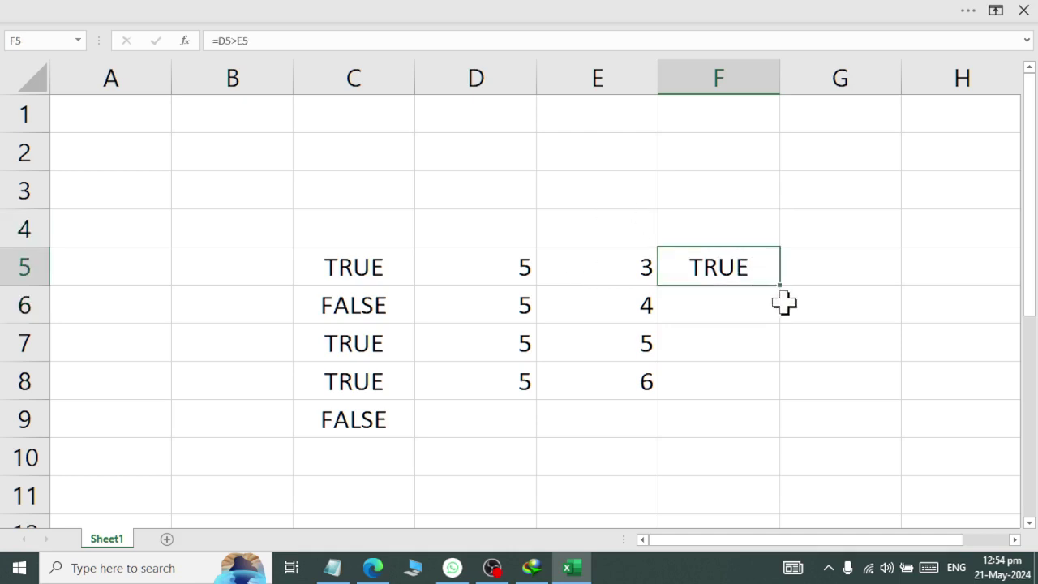
left_click_drag(781, 288, 781, 409)
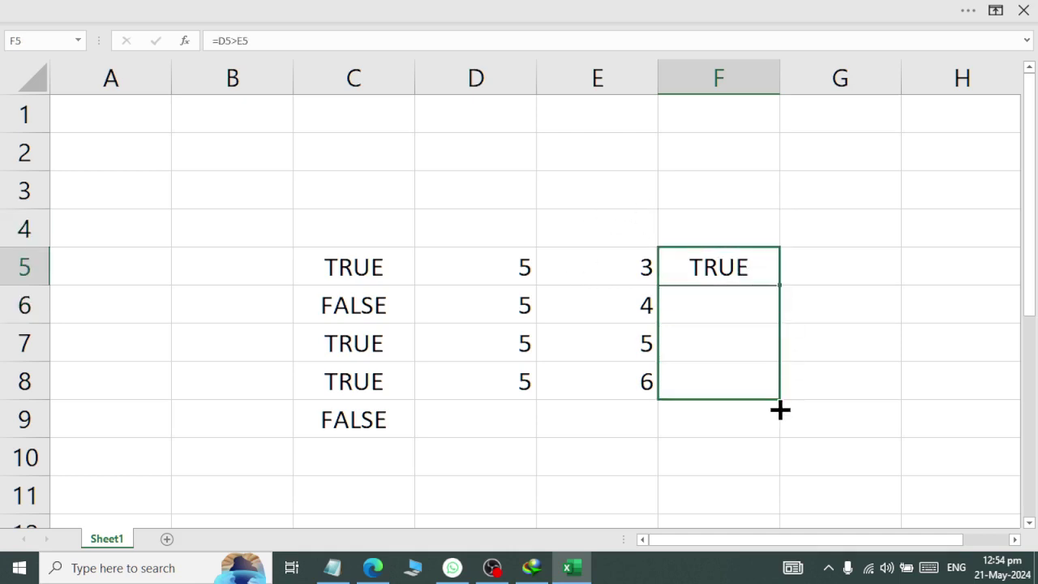
double_click(725, 298)
key("Return")
double_click(738, 336)
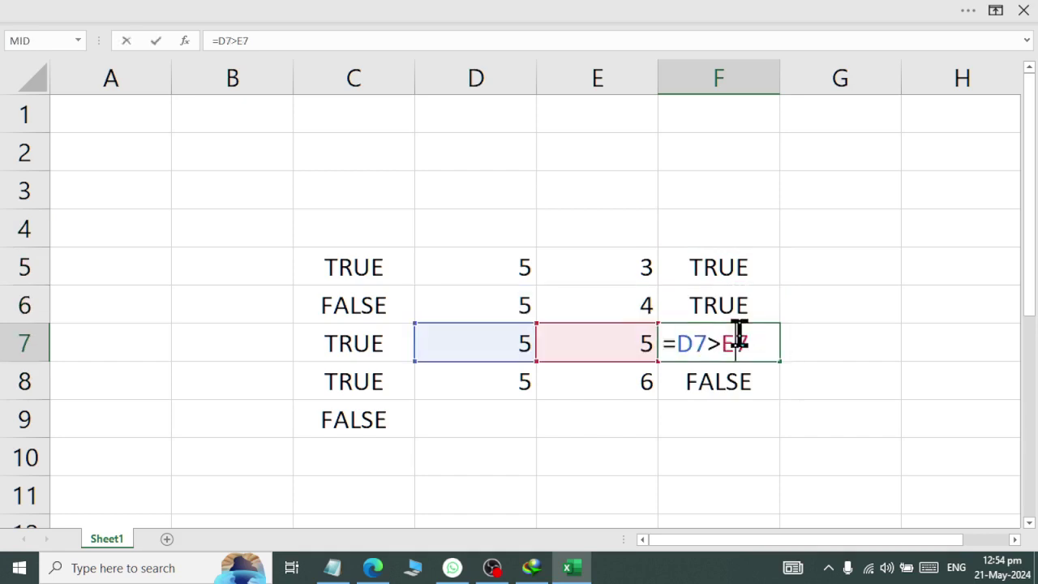
key("Return")
double_click(731, 382)
key("Return")
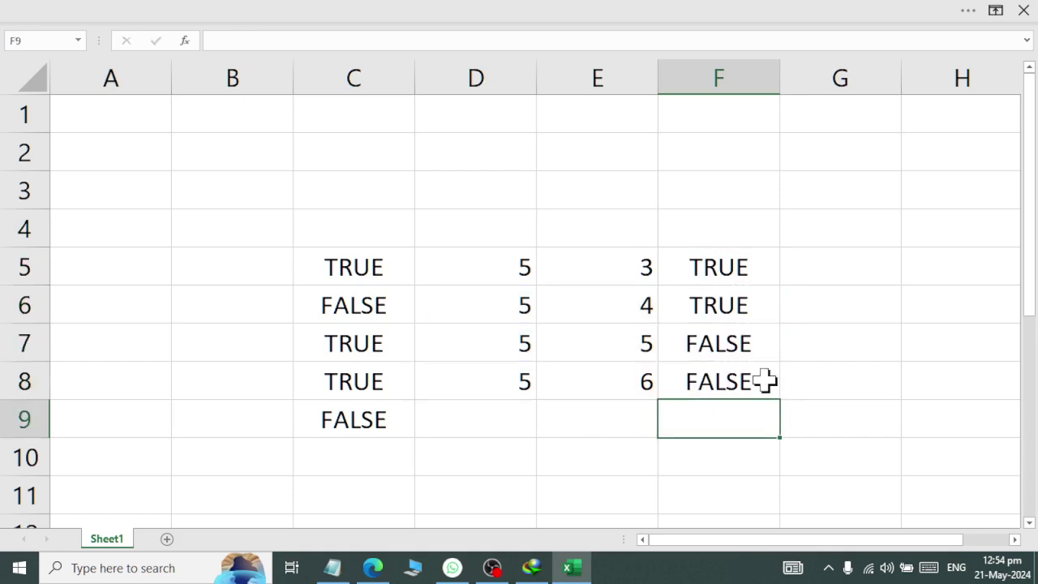
left_click(758, 381)
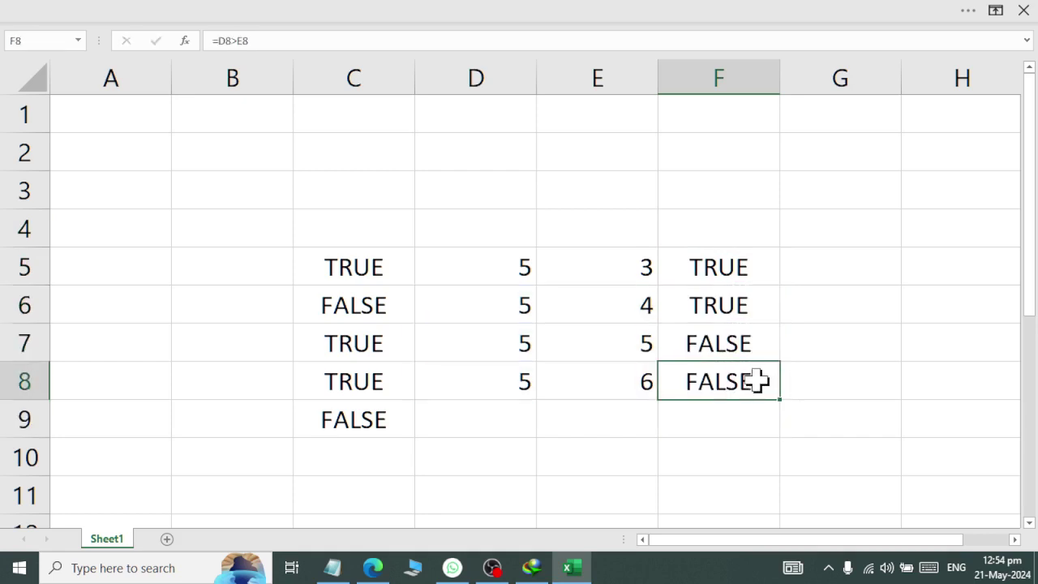
left_click(712, 256)
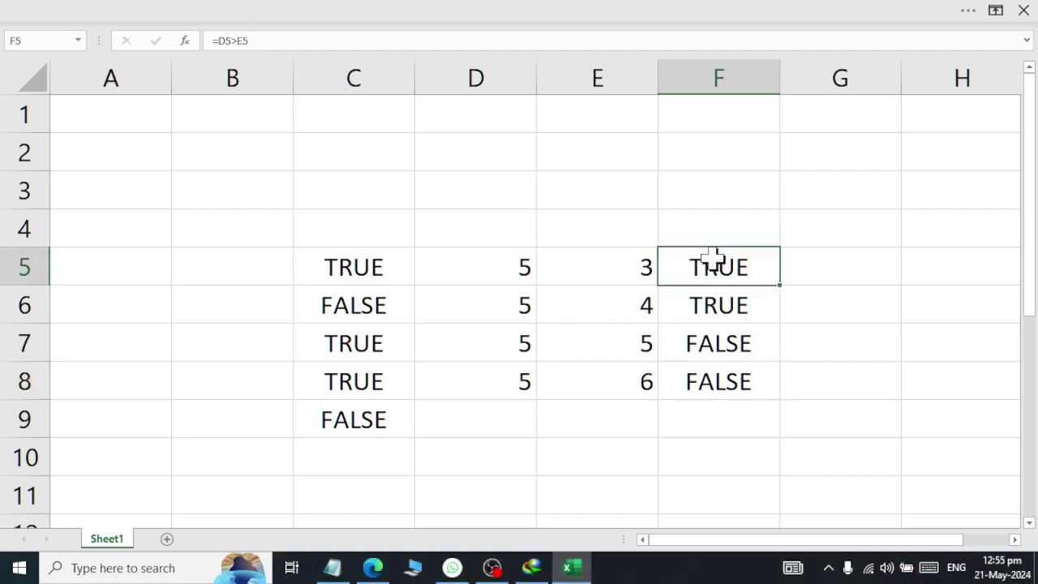
double_click(712, 256)
key("Return")
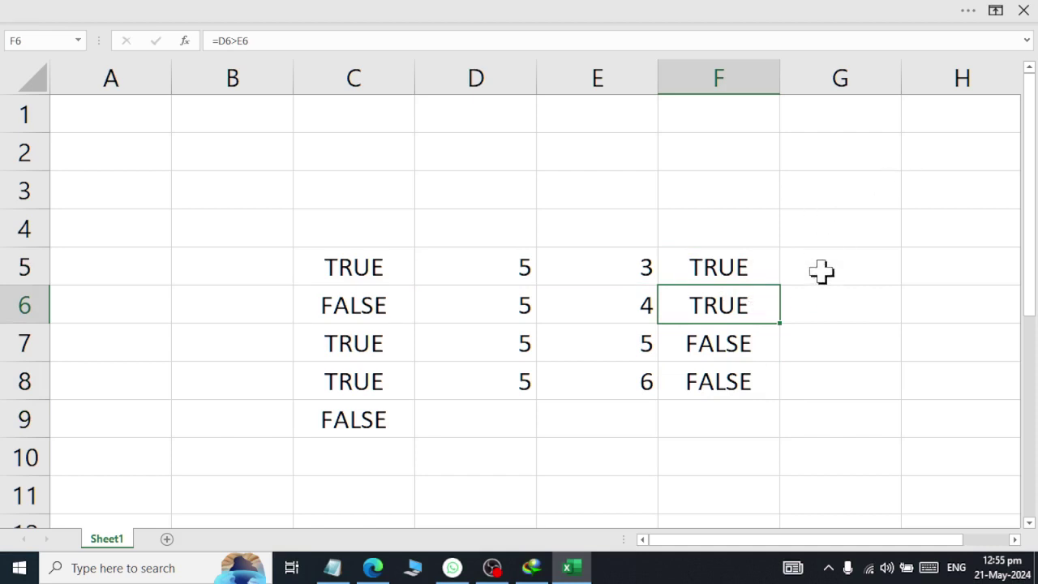
- Change F6 to =D6<E6 and F7 to =D7<E7
double_click(718, 300)
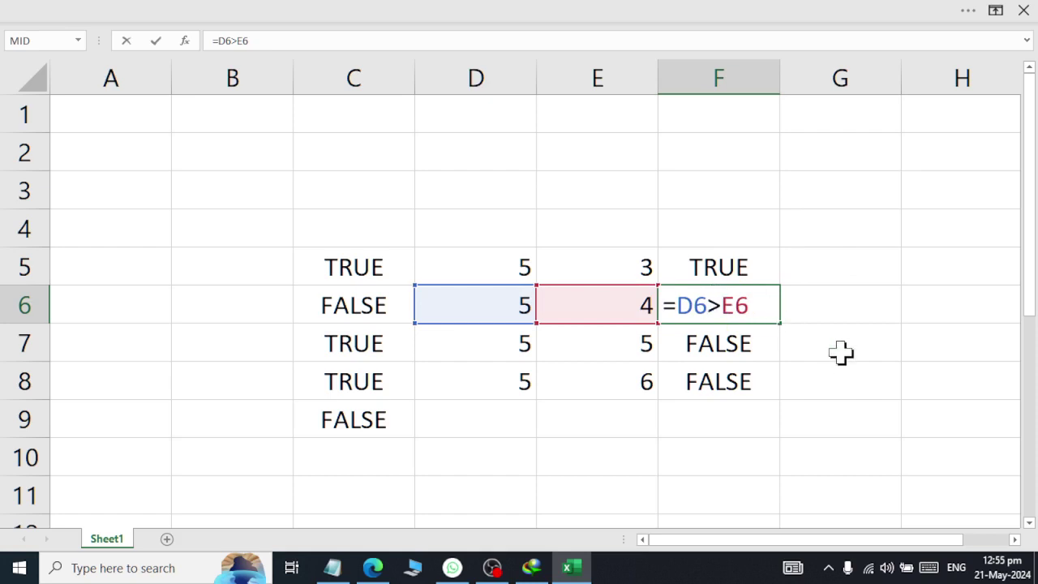
key("BackSpace")
type("<")
key("Return")
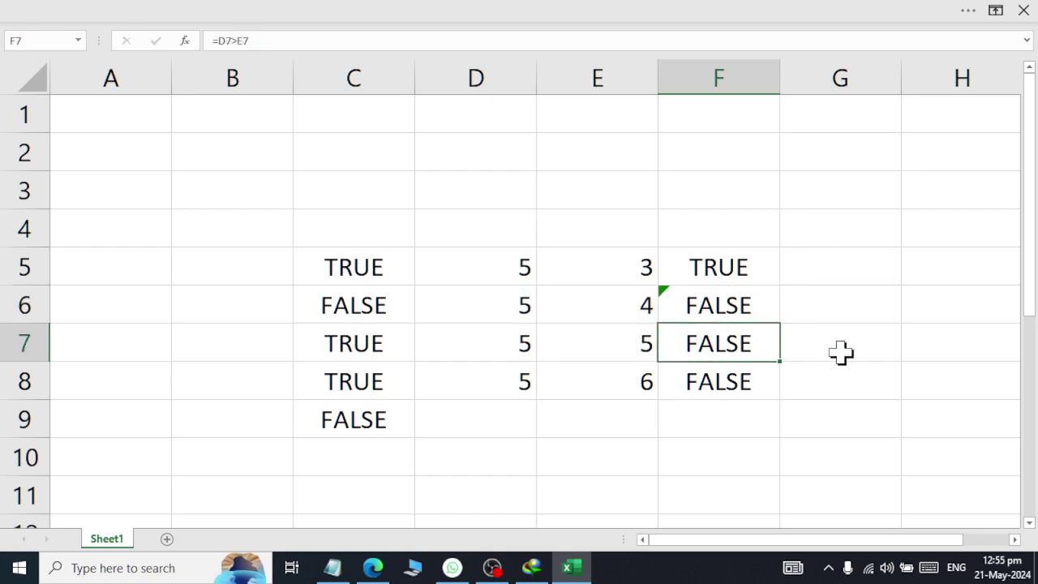
key("F2")
key("Left")
key("Left")
key("Left")
key("Delete")
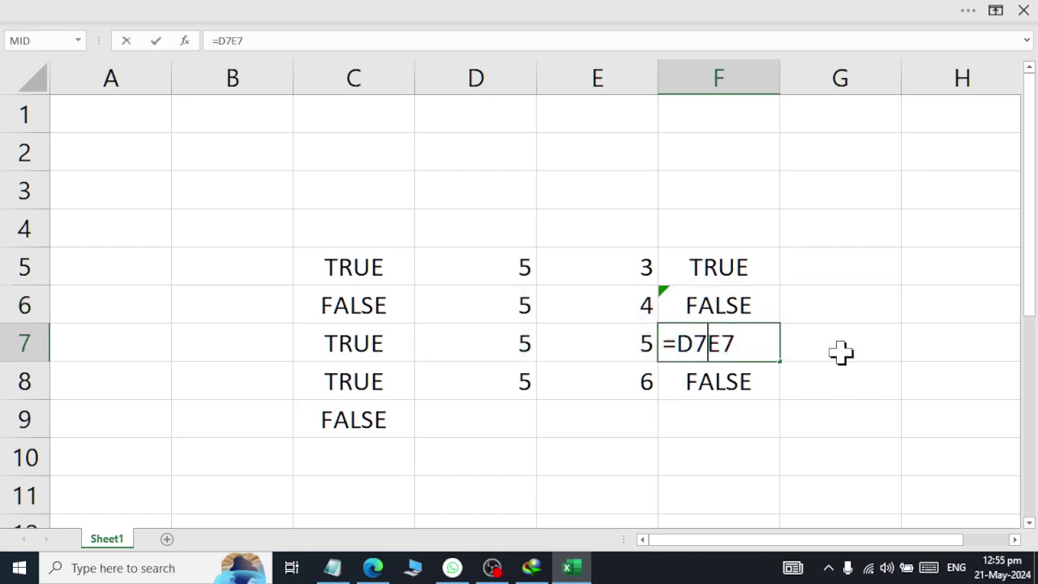
type("<")
key("Return")
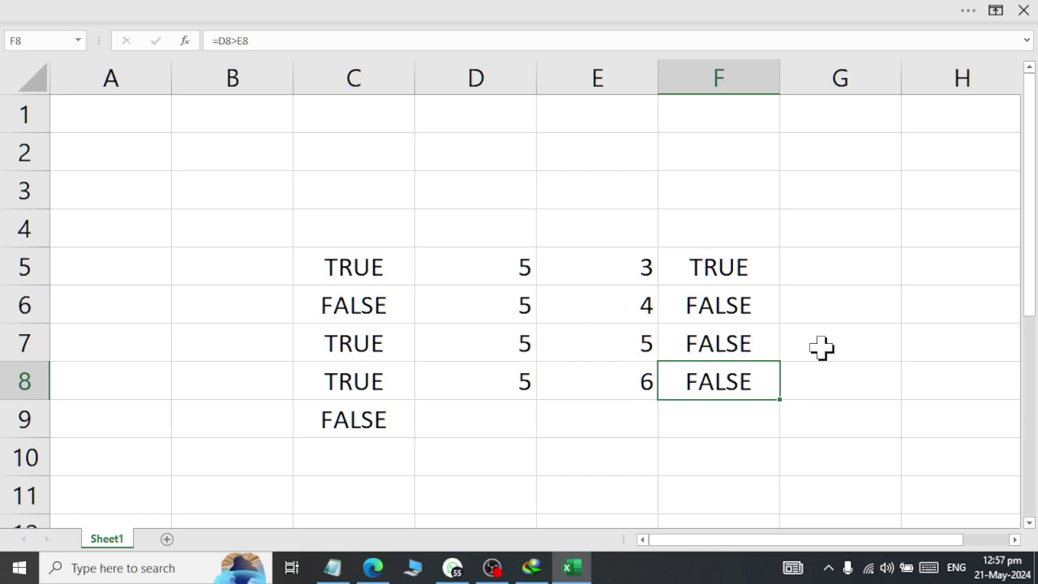
- Review the comparison formulas in F5:F8 without changing them
double_click(734, 302)
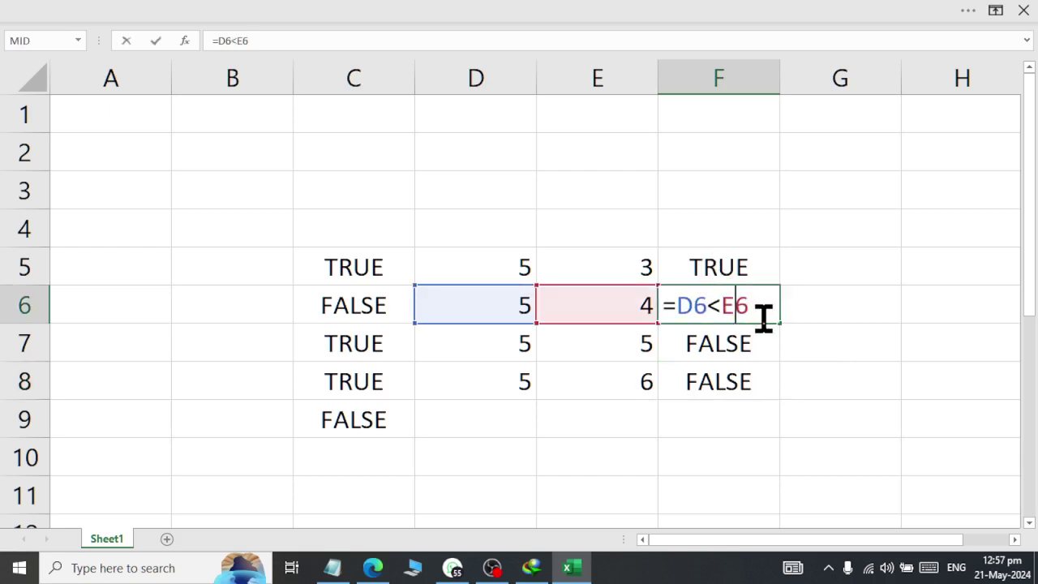
key("Escape")
double_click(725, 262)
left_click(764, 302)
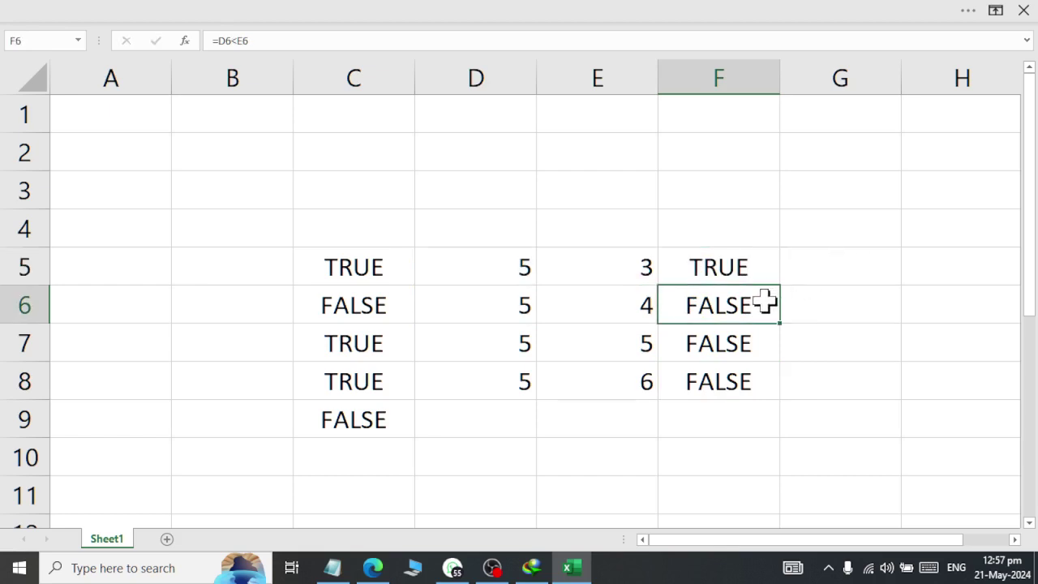
double_click(764, 302)
double_click(753, 347)
key("Escape")
double_click(724, 381)
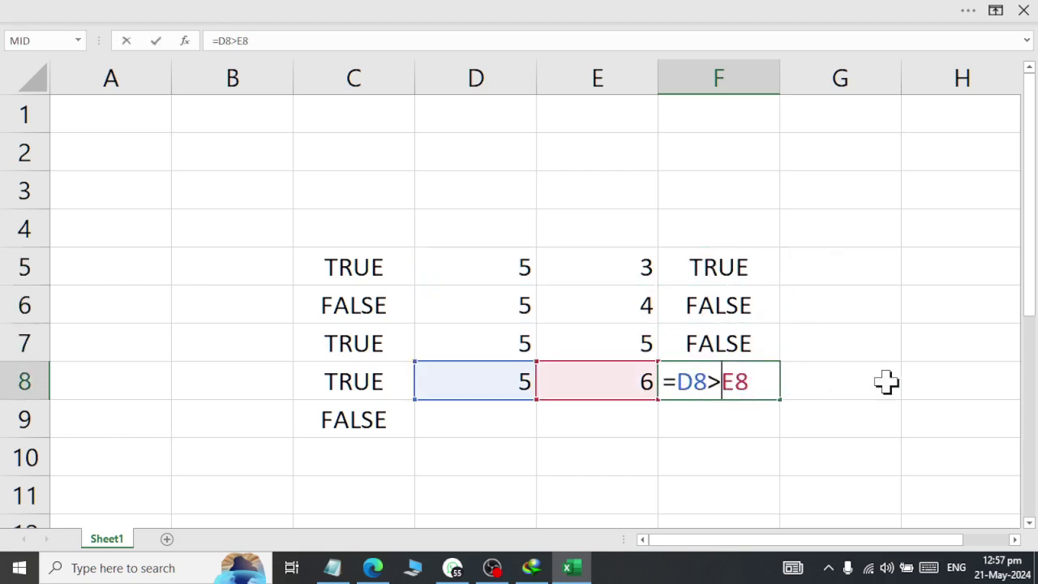
key("Escape")
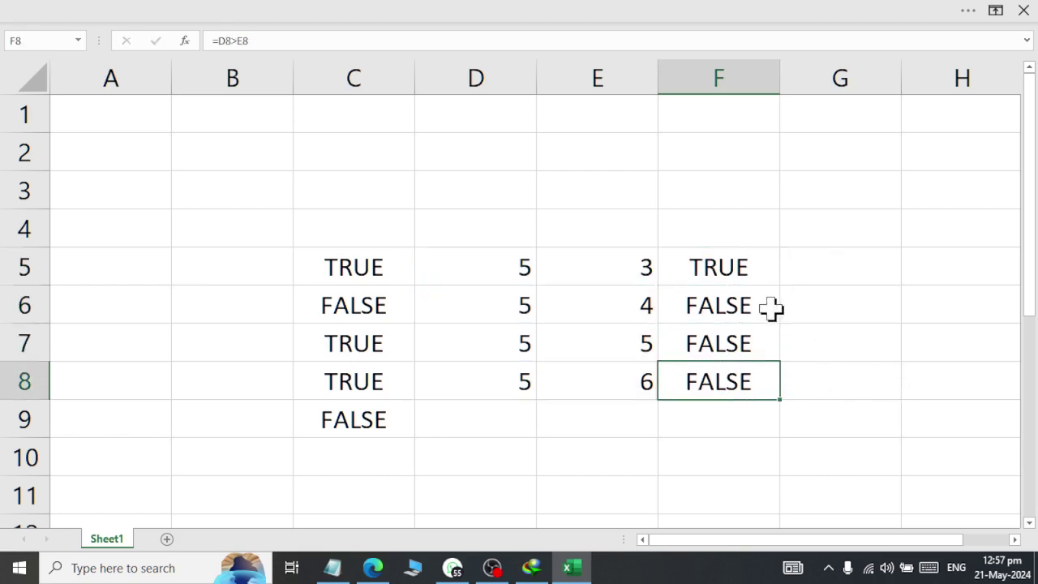
left_click_drag(770, 307, 750, 396)
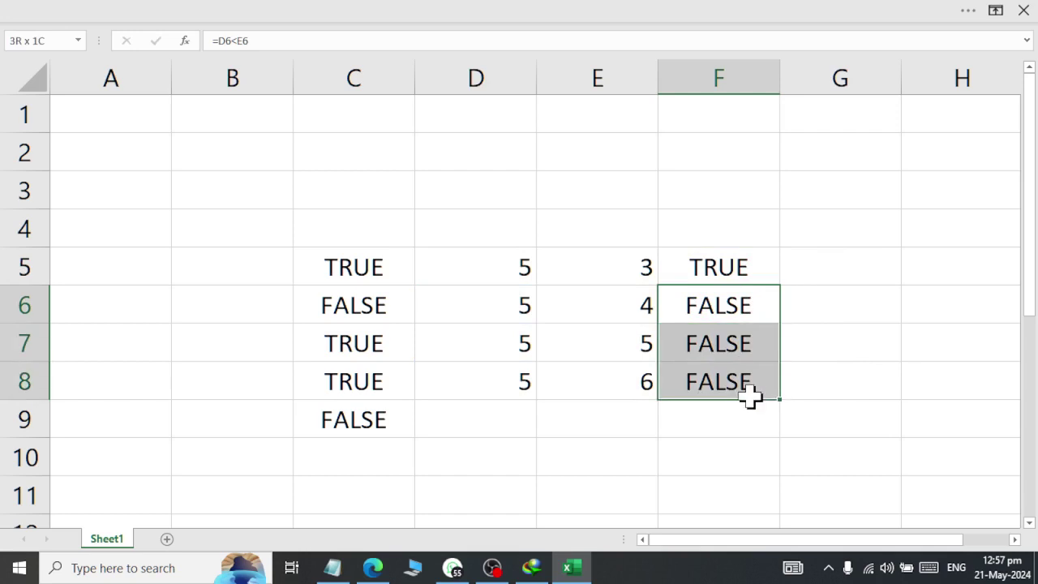
- Change F6 to =D6>=E6 and set F7 back to =D7>E7
double_click(742, 309)
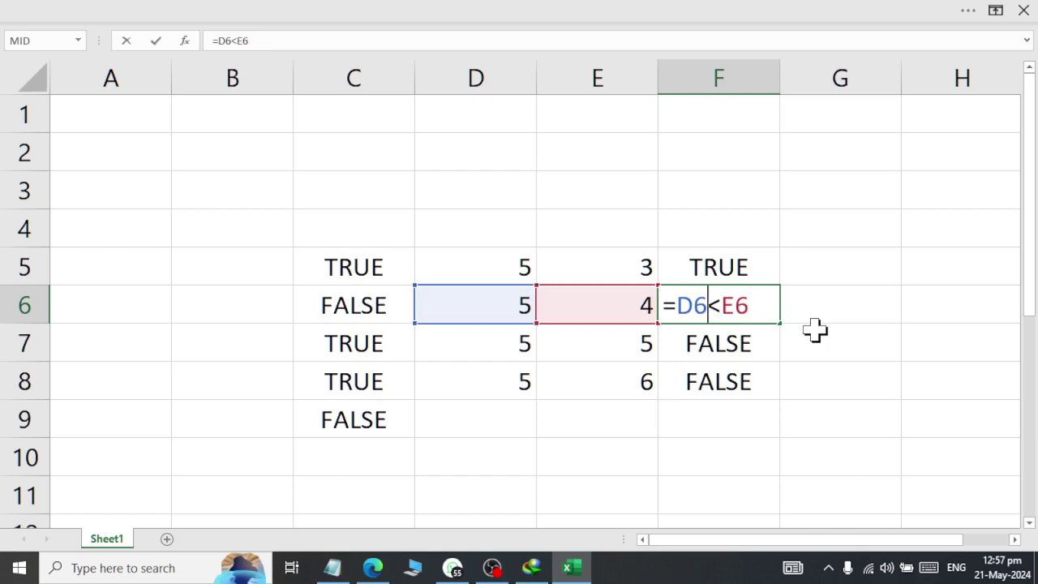
key("Delete")
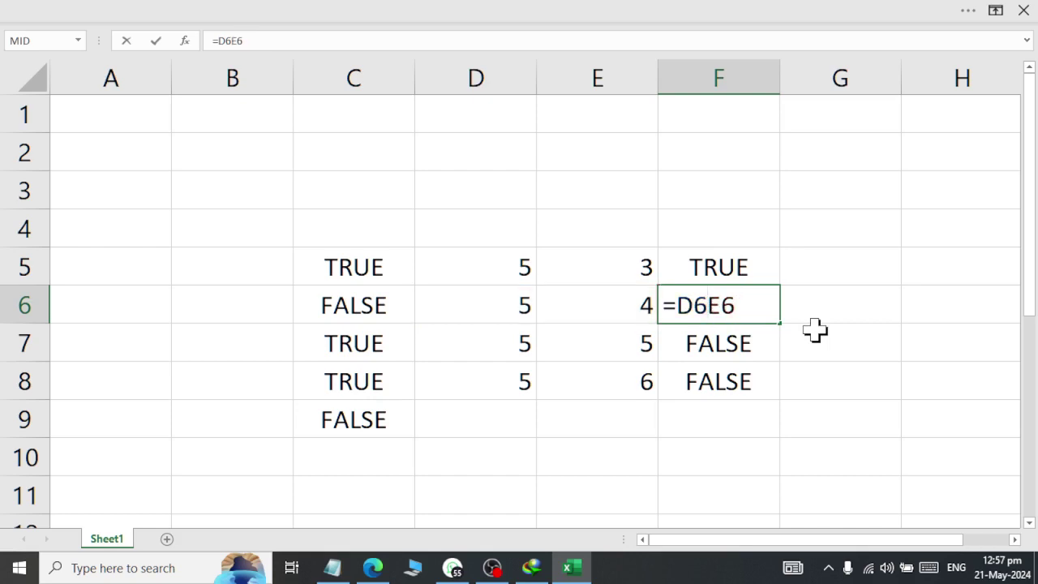
type(">=")
key("Return")
key("Up")
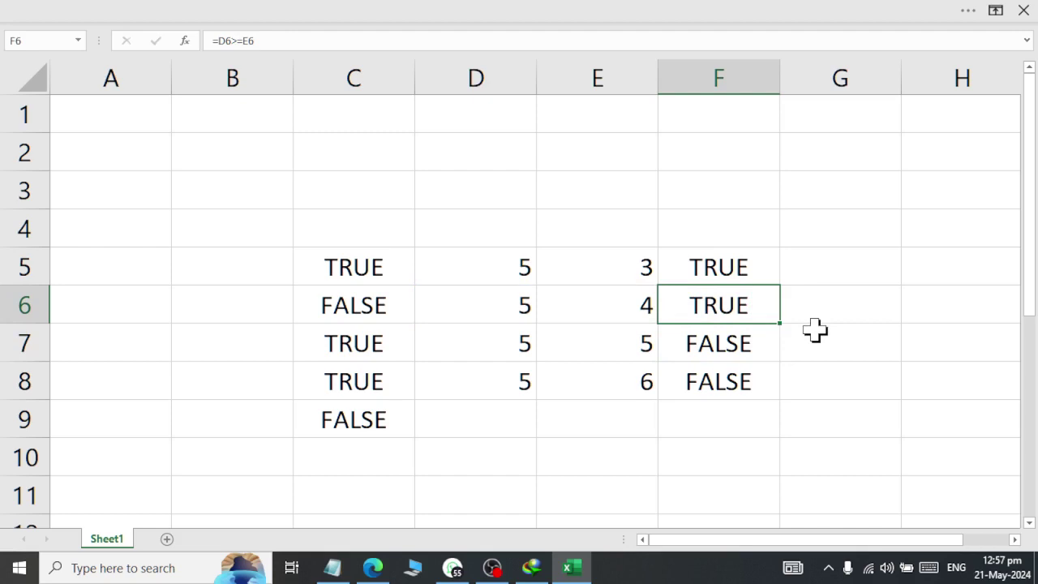
key("Down")
key("F2")
key("Left")
key("Left")
key("Left")
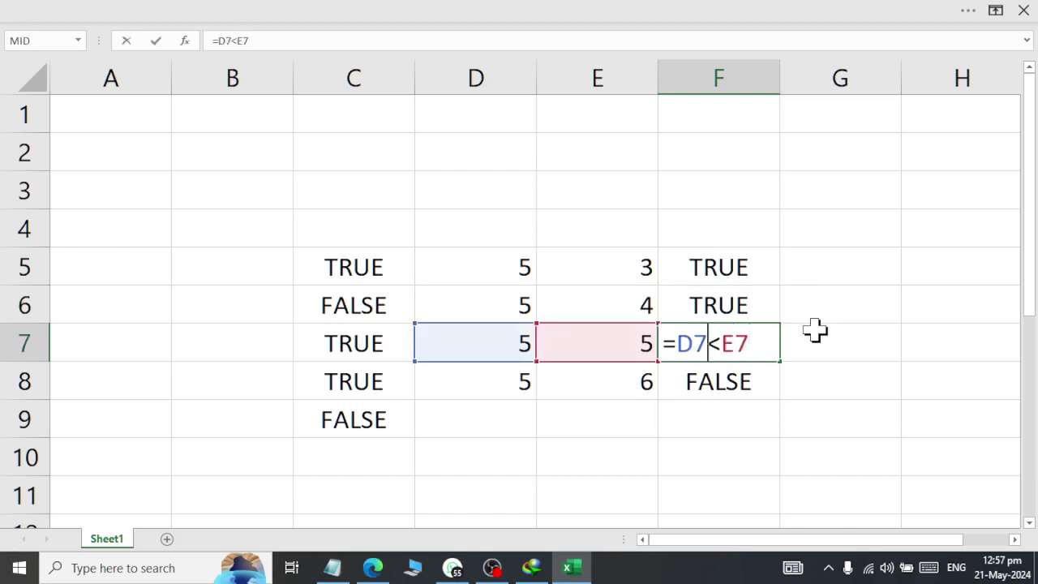
key("Delete")
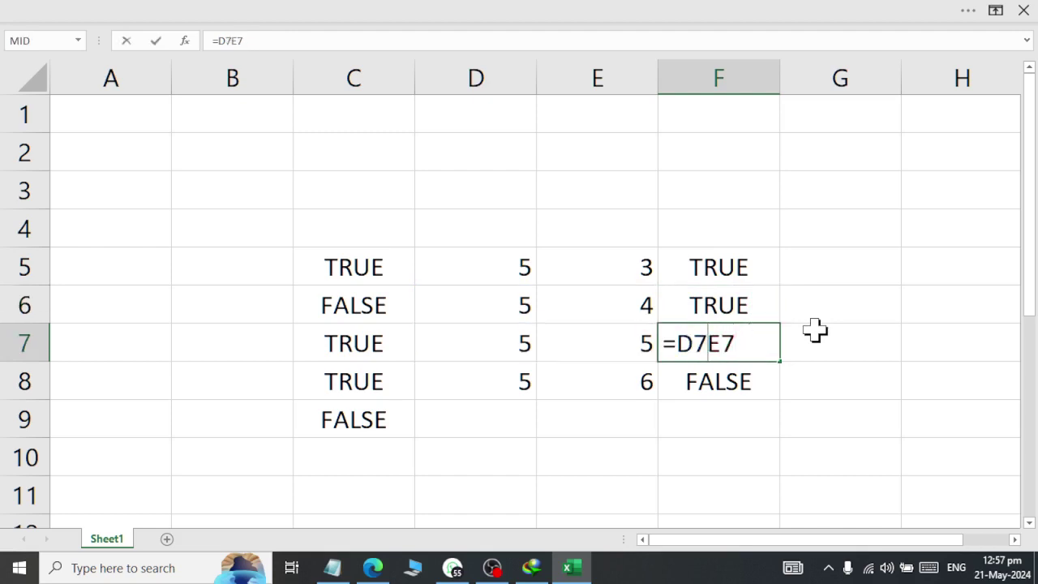
type(">")
key("Return")
- Change F8 to =D8>=E8
key("F2")
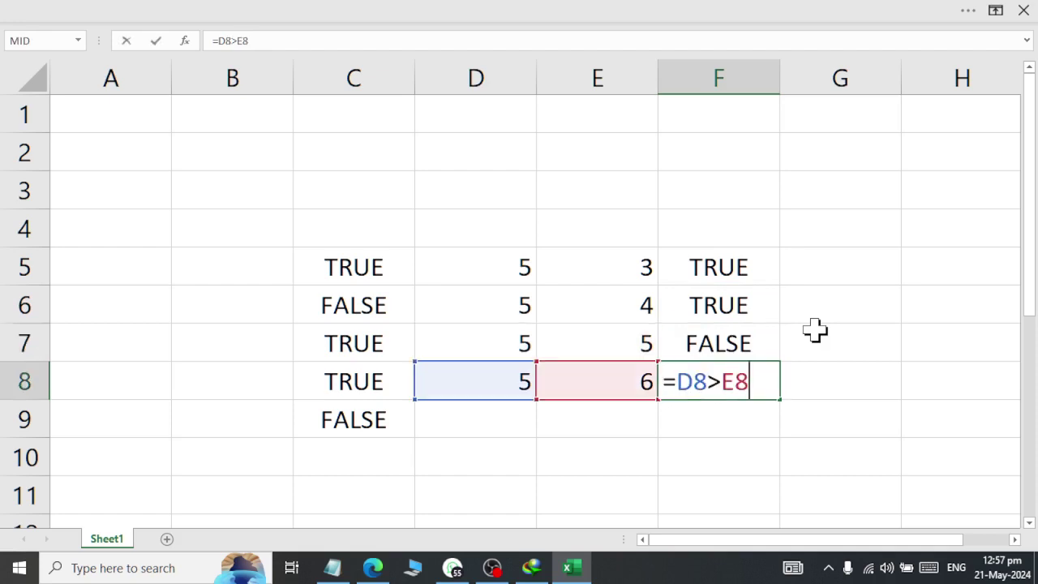
key("Left")
key("Left")
type("=")
key("Return")
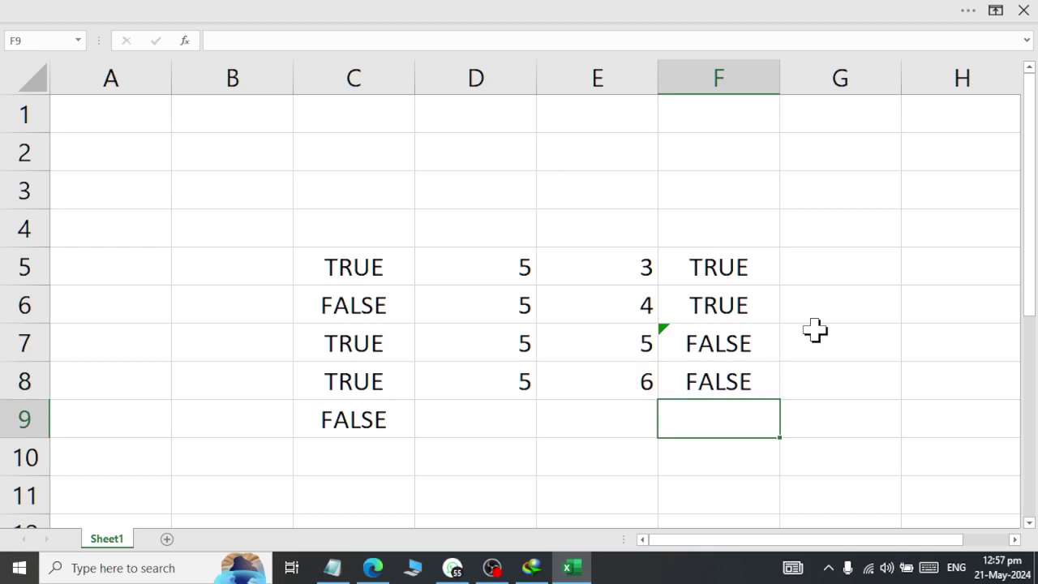
key("Up")
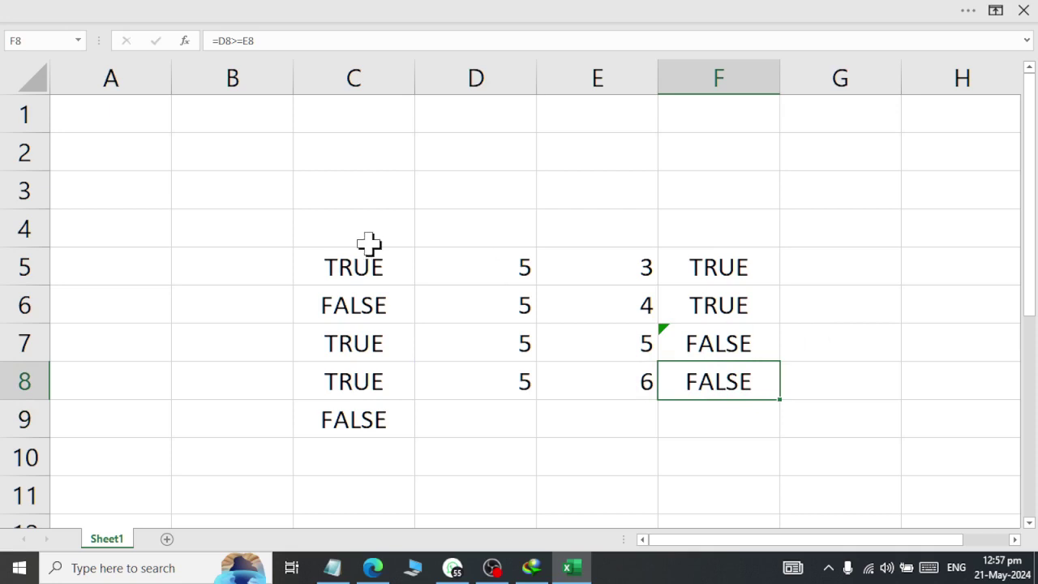
- Compare the =5>3 formula in C5 with the =D5>E5 formula in F5
left_click(475, 274)
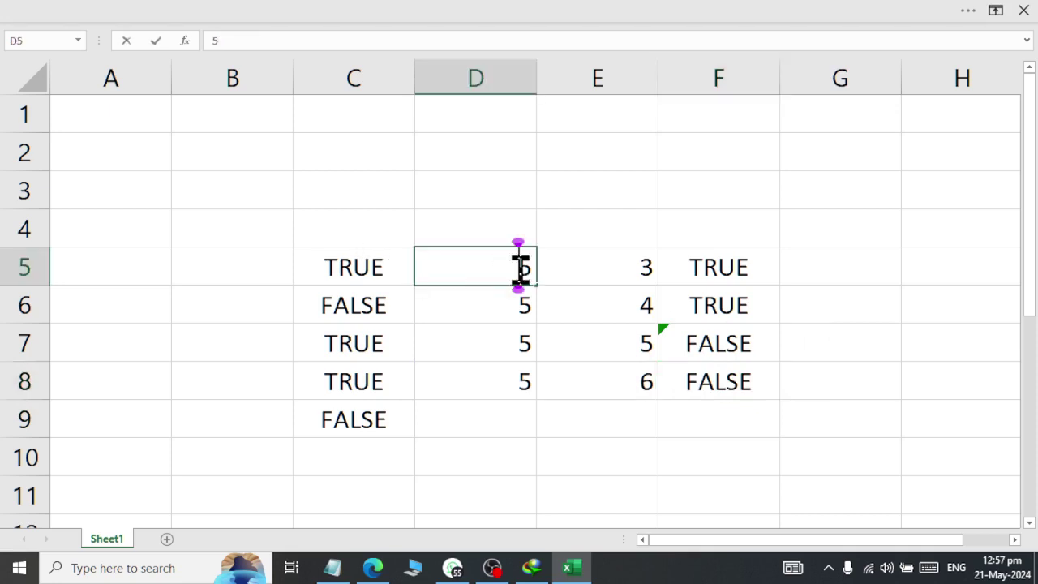
double_click(371, 266)
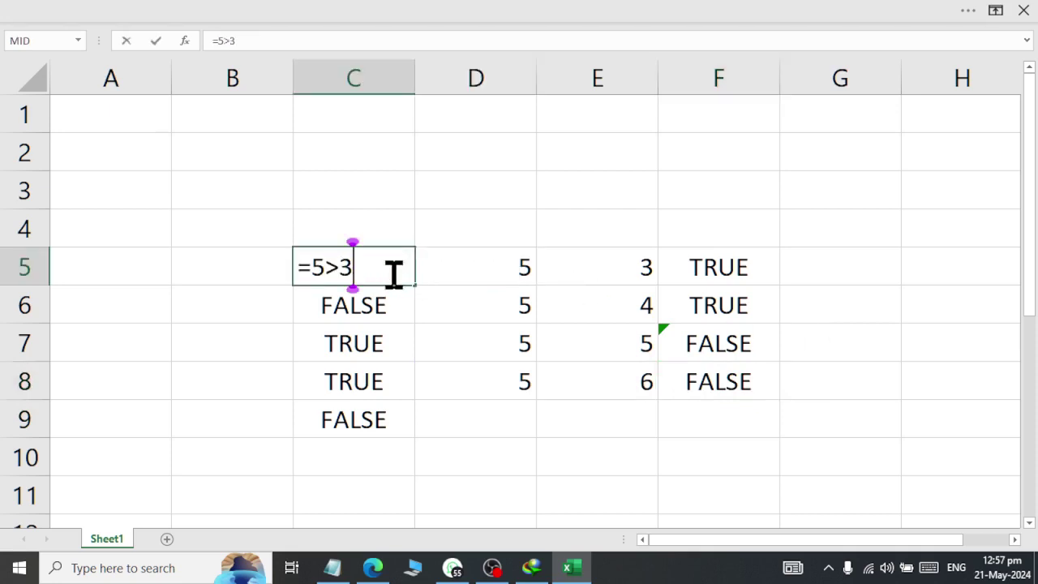
double_click(731, 266)
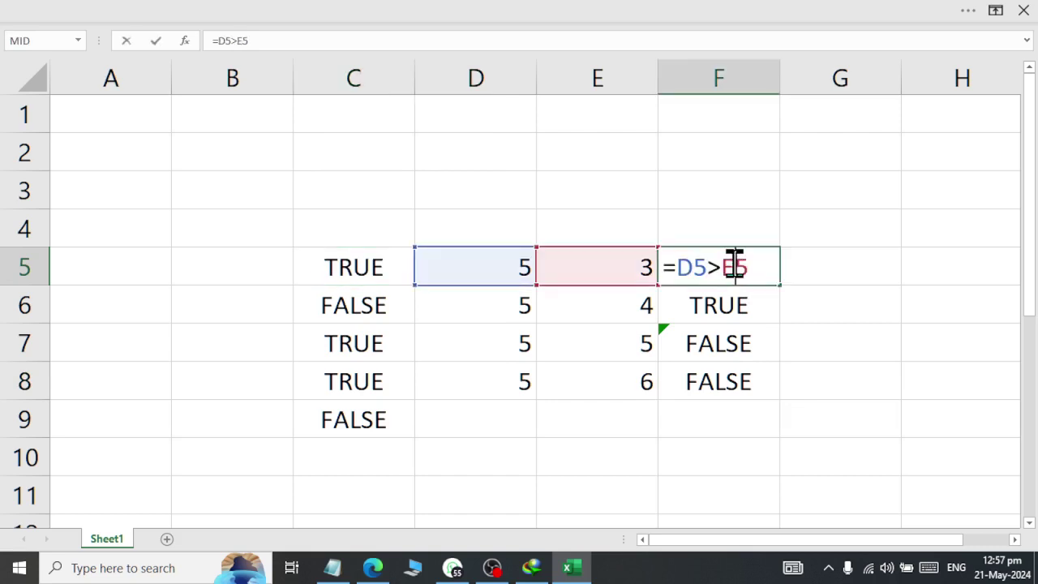
left_click(371, 270)
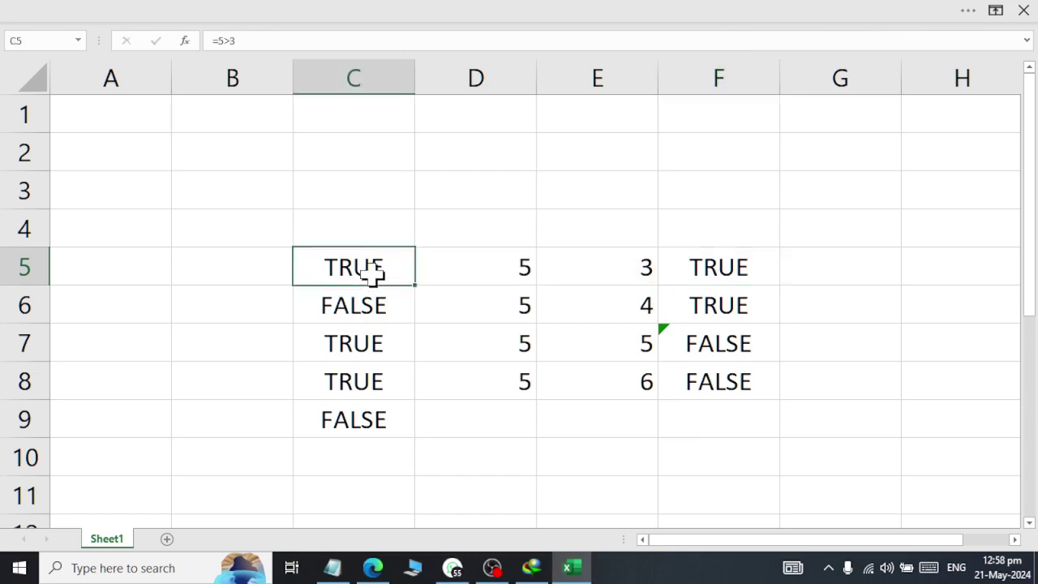
double_click(371, 270)
key("Escape")
double_click(710, 261)
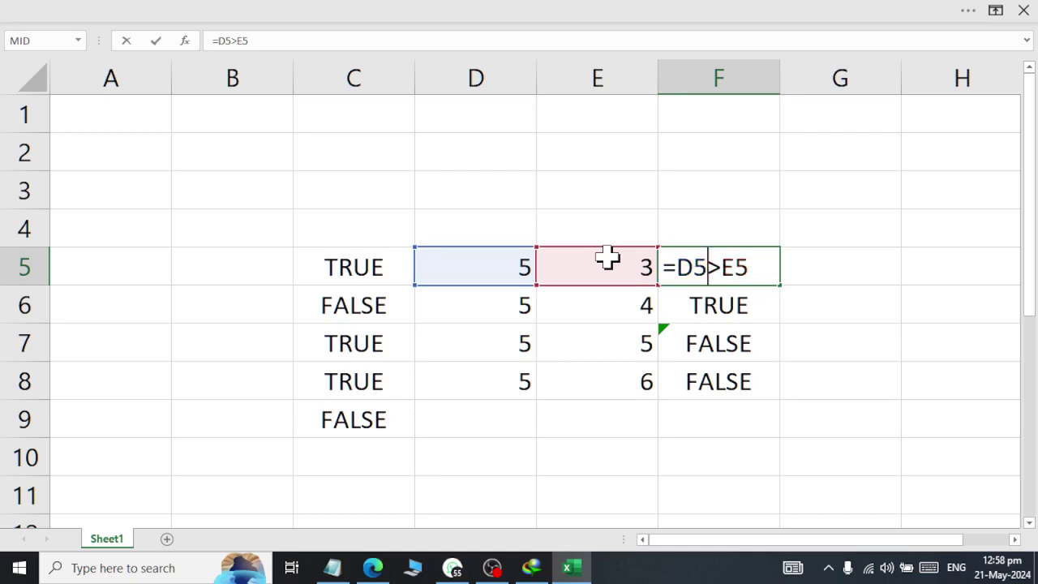
key("Return")
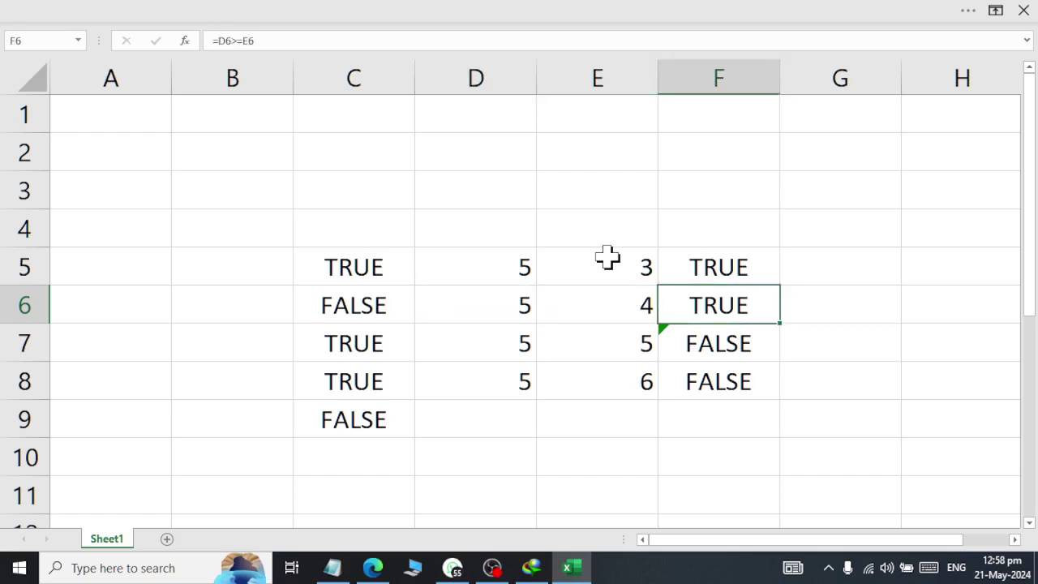
key("Right")
key("Right")
key("Right")
- Type the heading Age in G4
key("Left")
key("Left")
key("Up")
key("Up")
type("A")
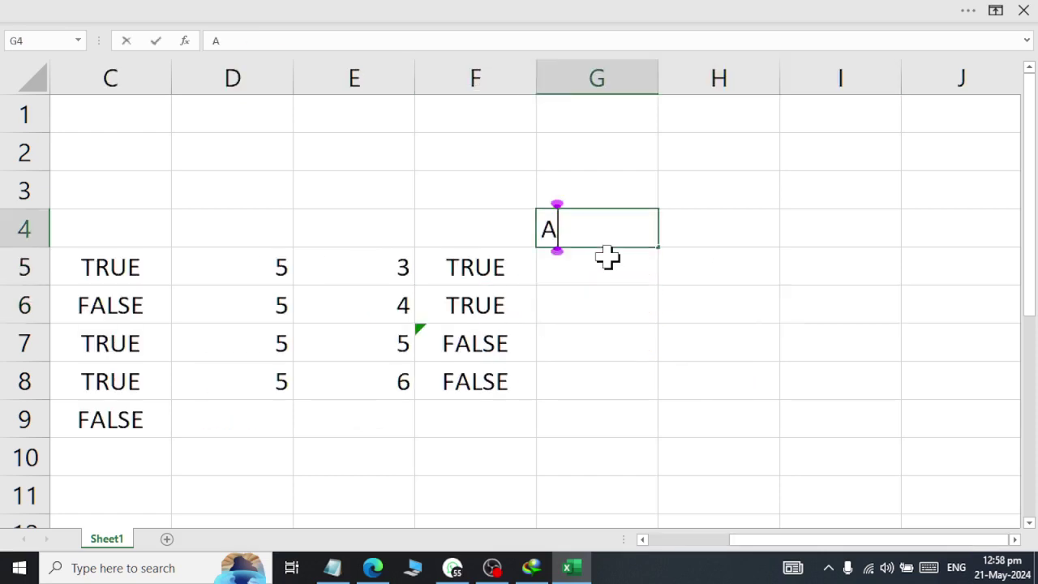
type("ge")
key("Return")
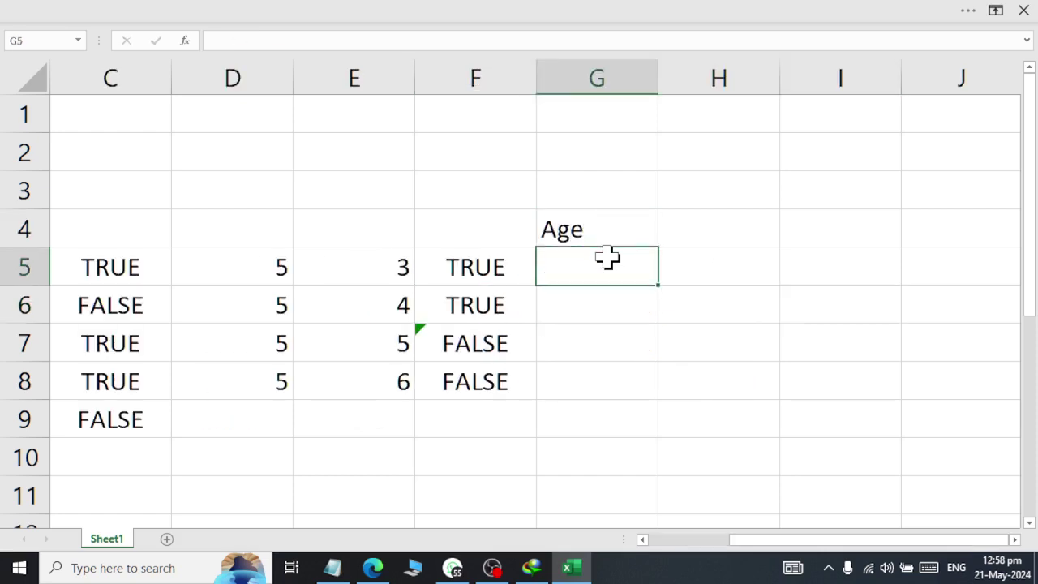
- Enter '18 <' in I5 and 'Your Teen Ager' in J5
key("Right")
key("Right")
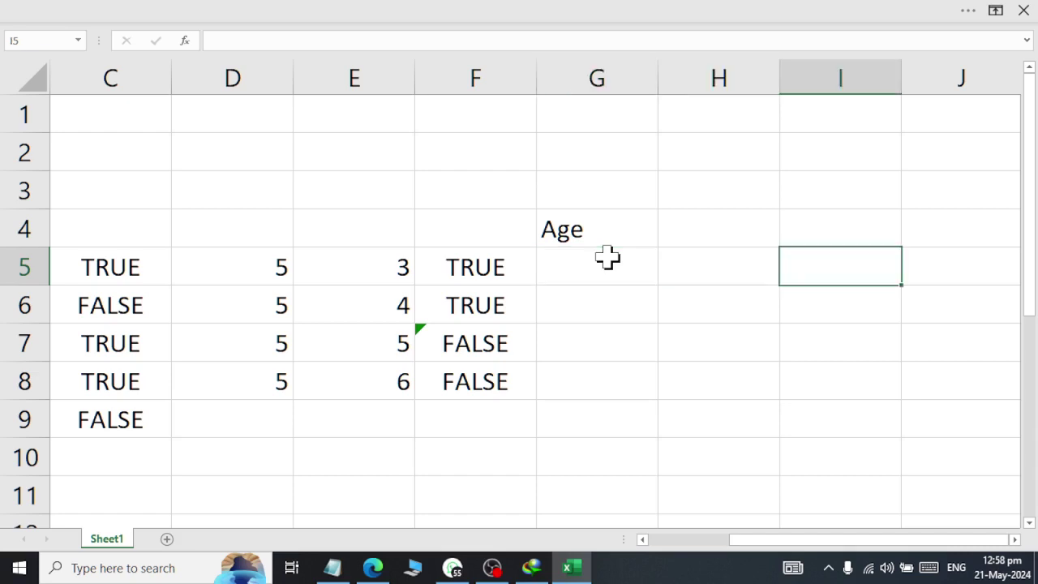
type("18 <")
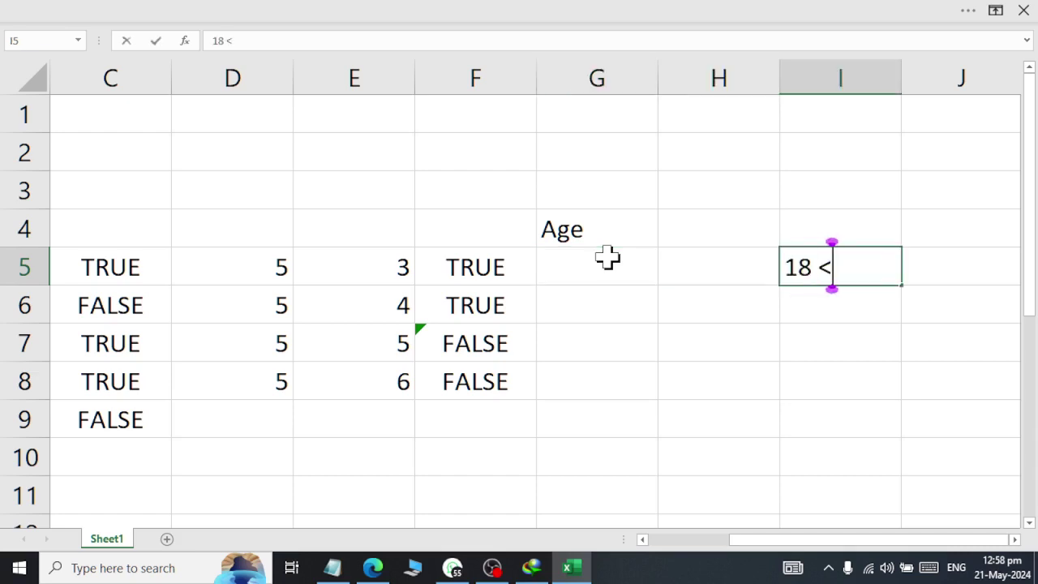
key("Tab")
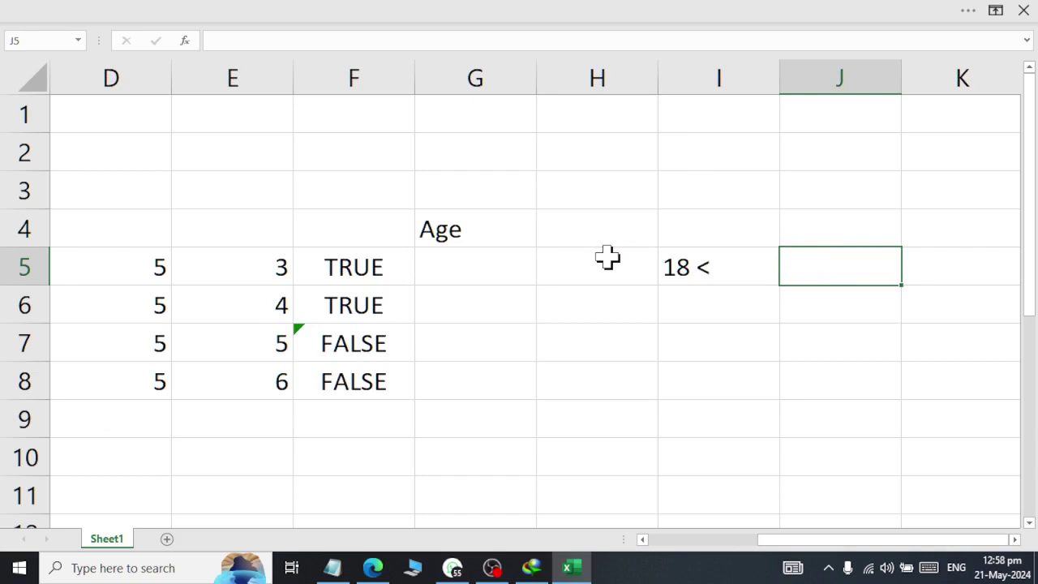
type("Your Te")
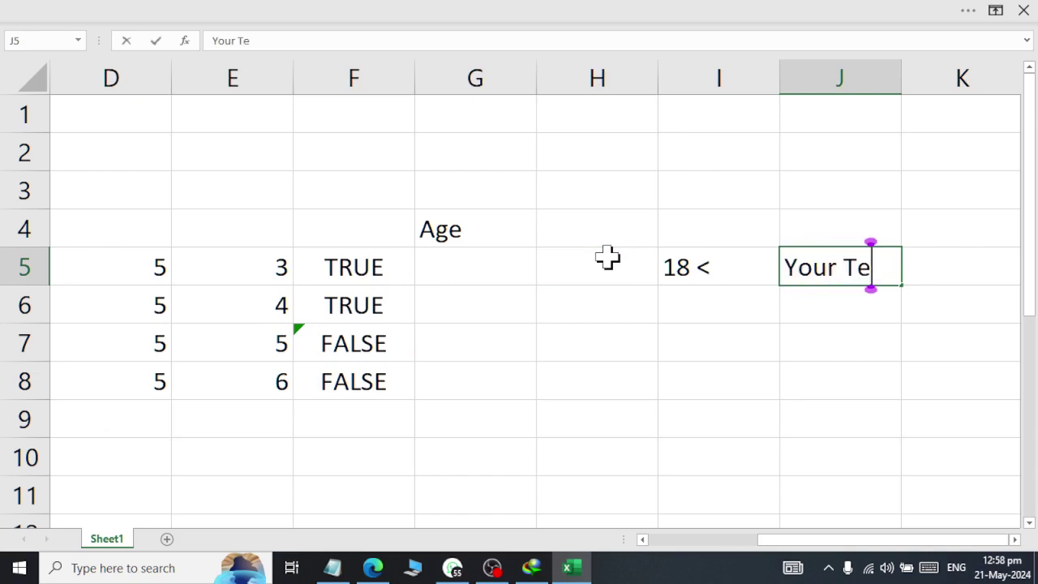
type("en Ager")
key("Return")
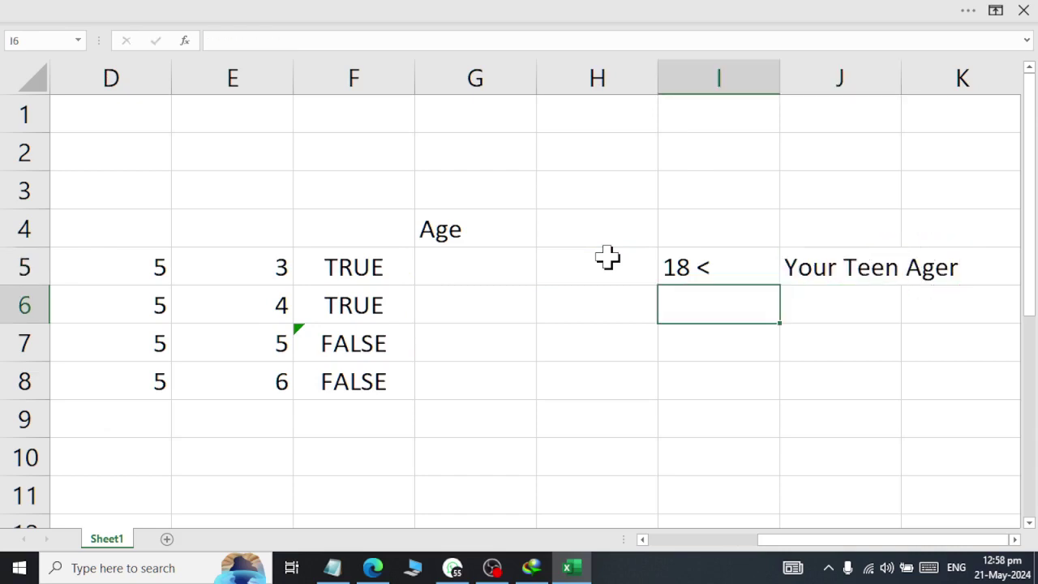
- Enter '18 >=' in I6 and 'You are Adult' in J6
type("18 ")
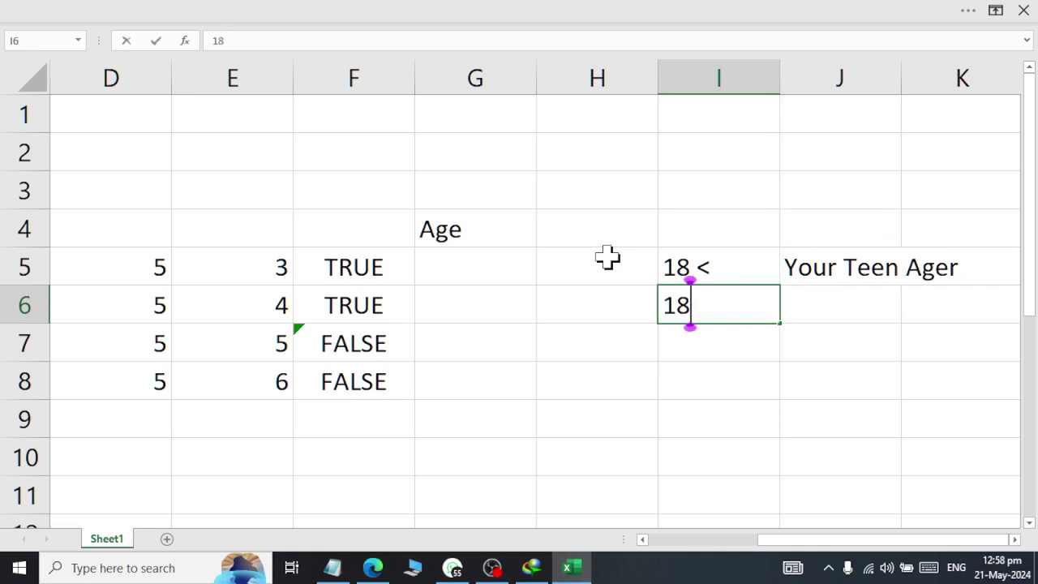
type(">=")
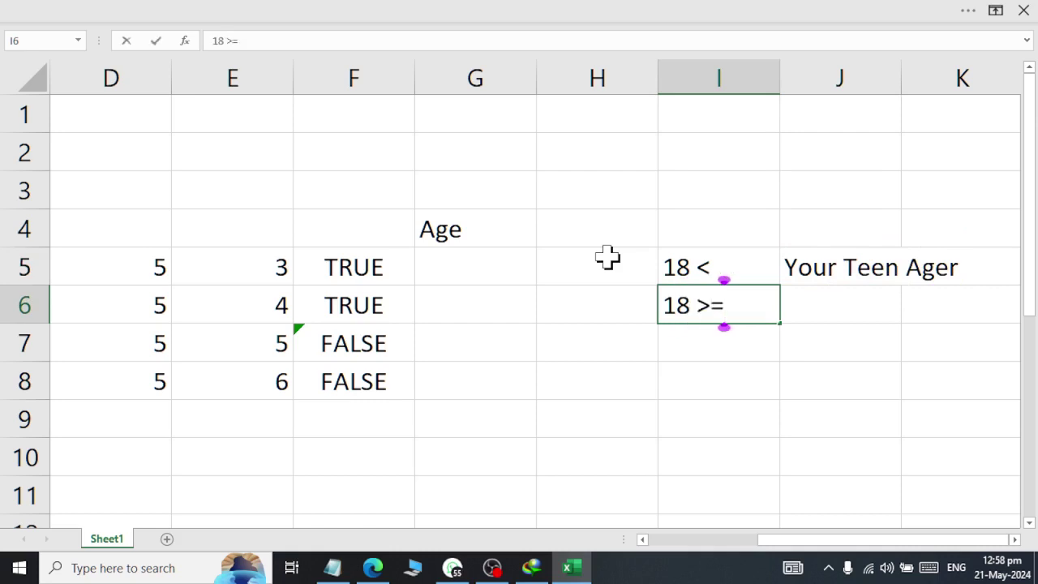
key("Tab")
type("Yo")
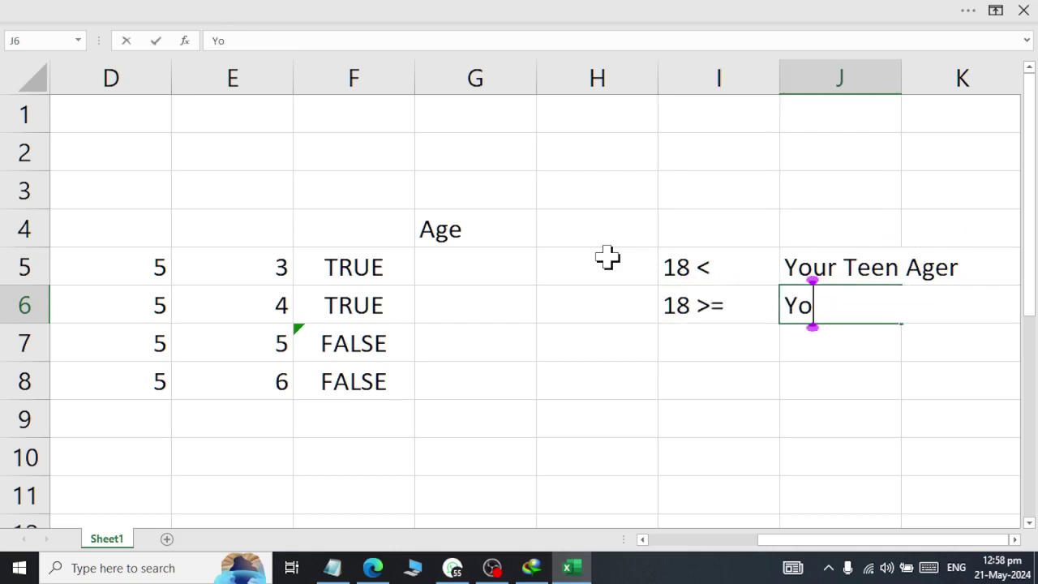
type("u are Adult")
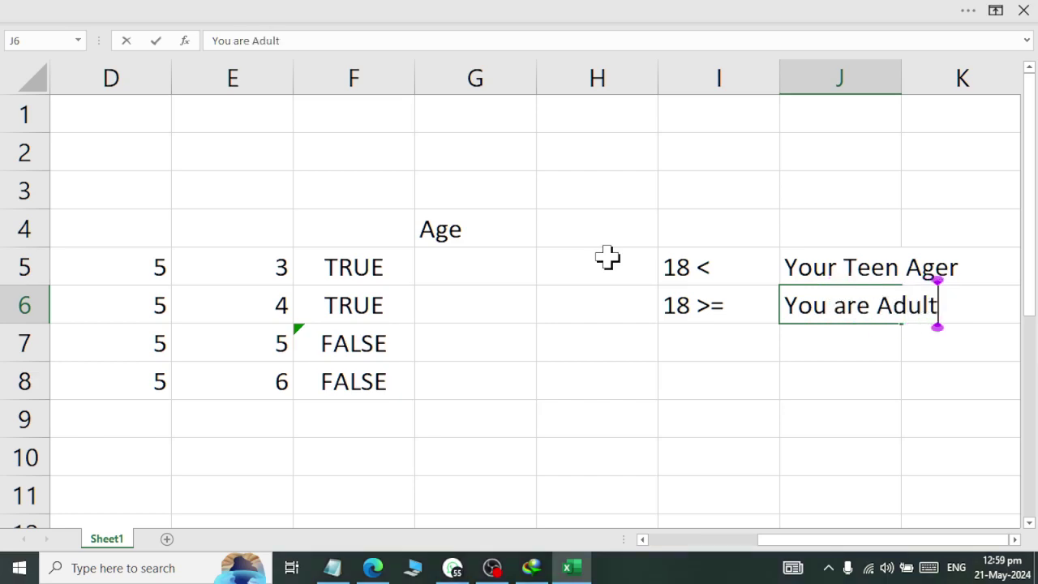
key("Return")
key("Left")
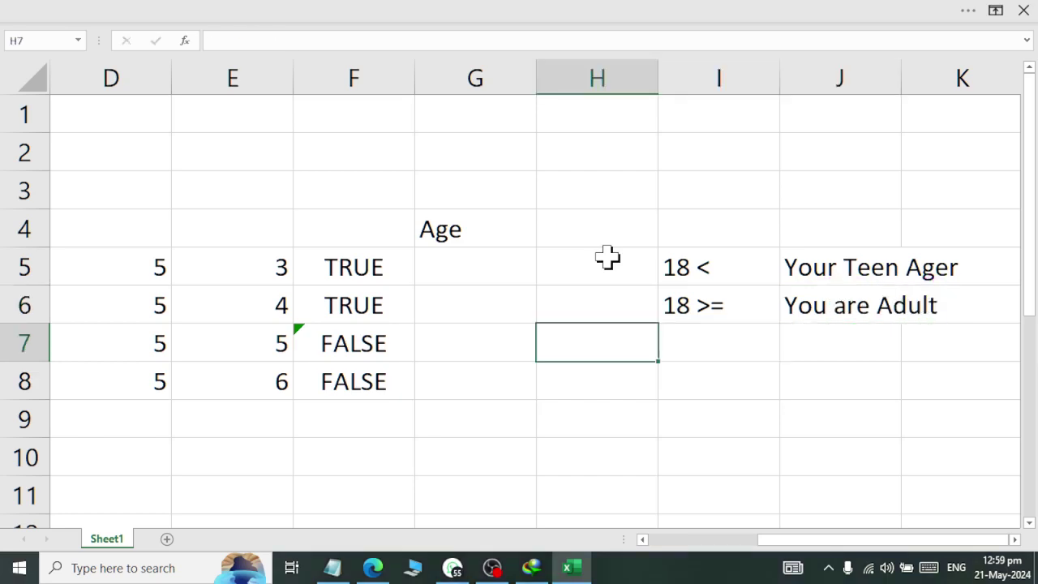
key("Left")
key("Left")
key("Up")
key("Up")
key("Right")
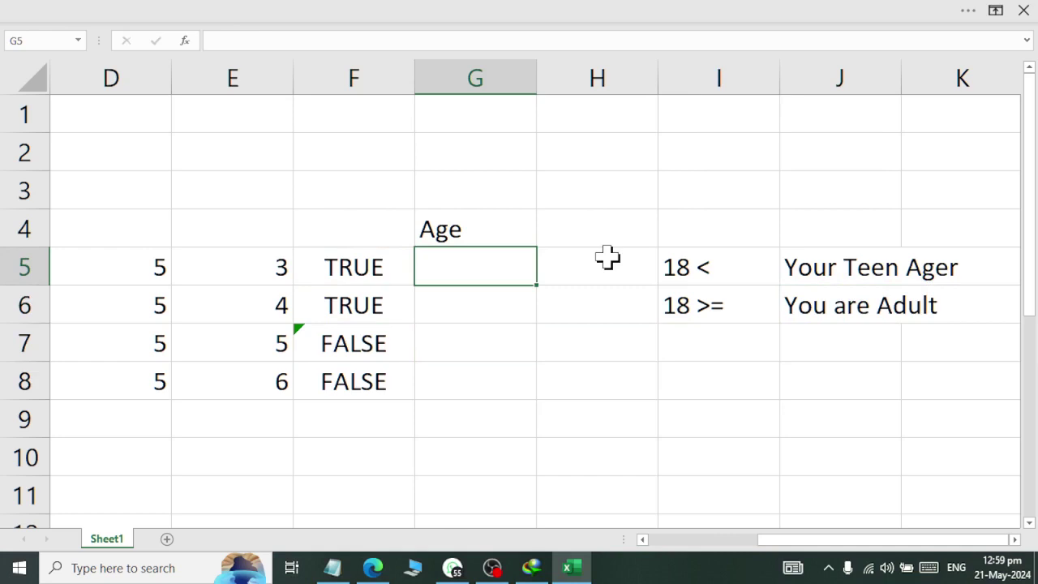
- Check the age rules in I5:J6, then type age 13 into G5
left_click(614, 271)
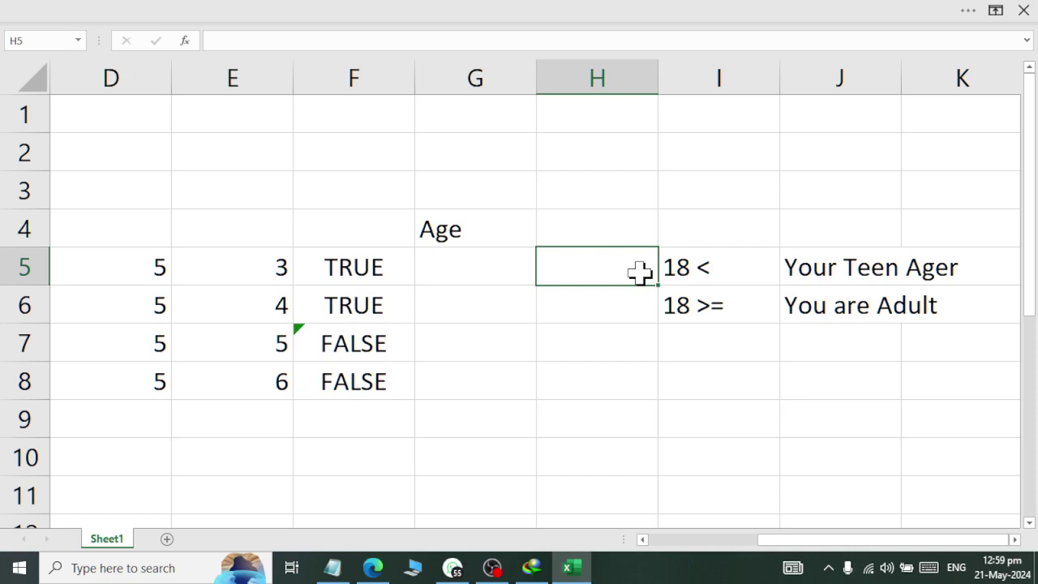
left_click_drag(663, 263, 863, 321)
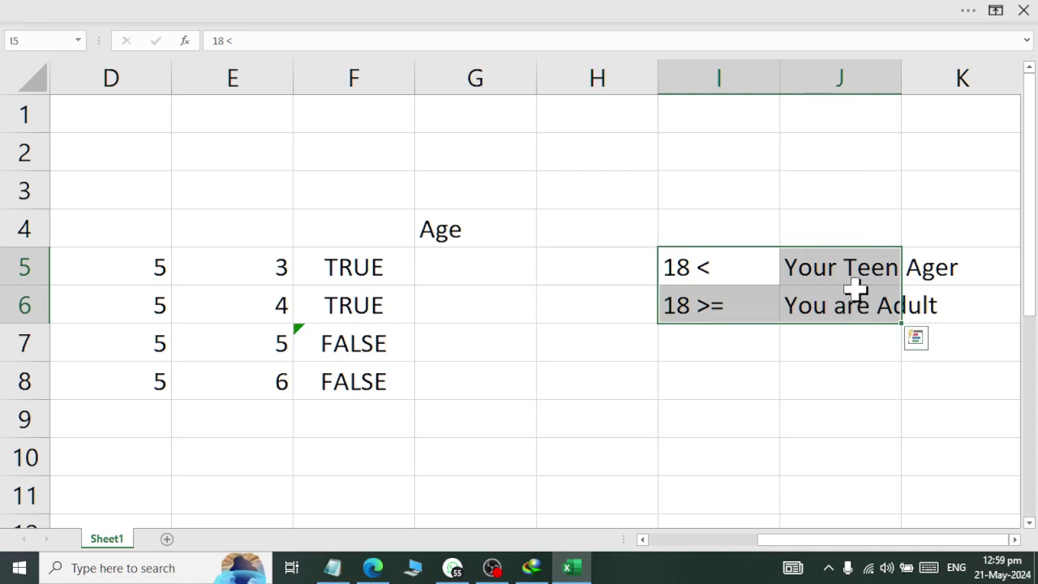
left_click_drag(856, 273, 859, 322)
left_click(468, 268)
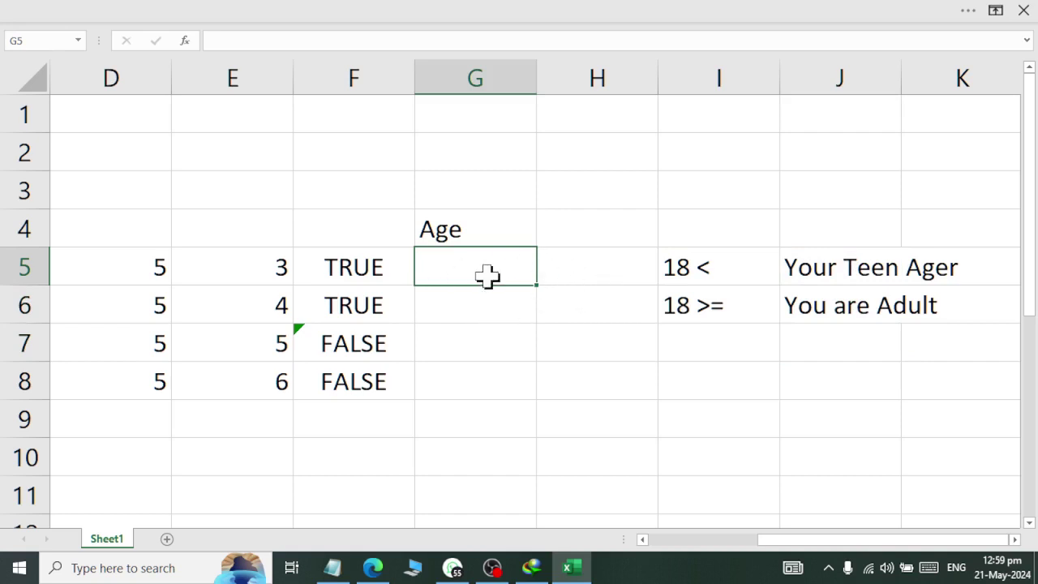
type("1")
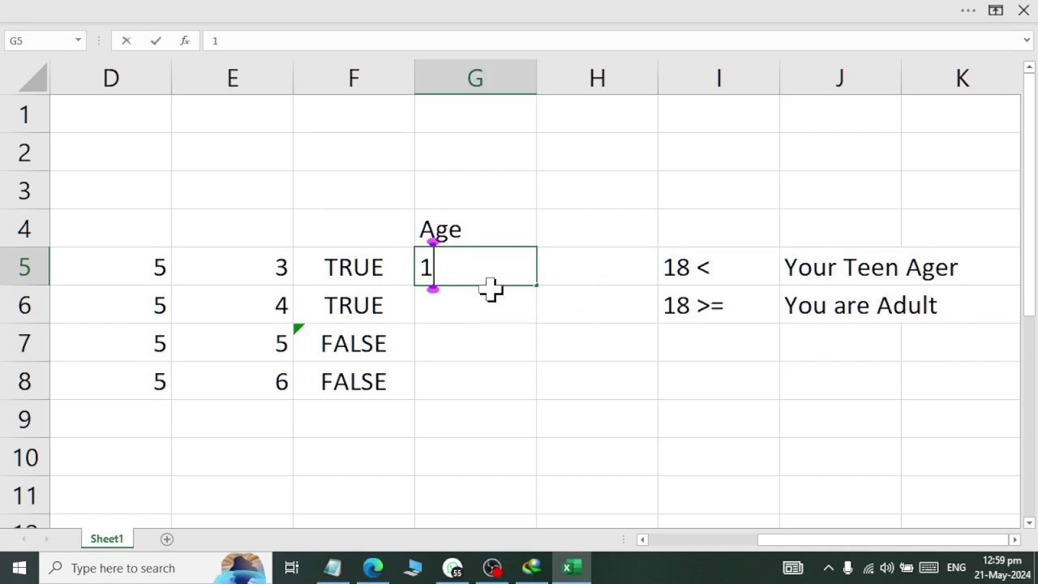
type("3")
key("Return")
key("Up")
key("Right")
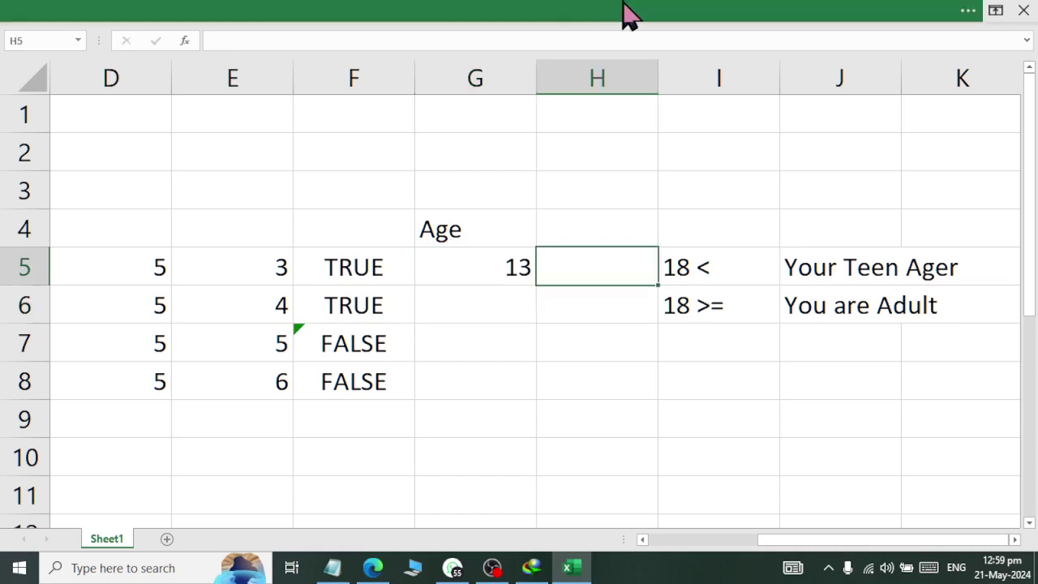
- Widen column H and start an IF formula in H5 testing G5>=18, with empty result quotes
left_click_drag(660, 73, 799, 76)
type("=")
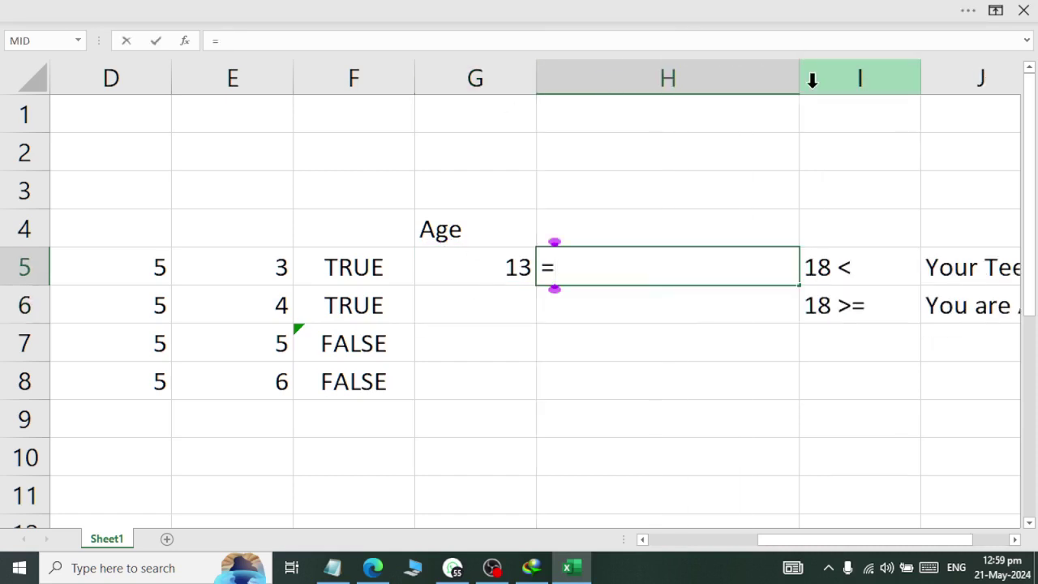
type("if(")
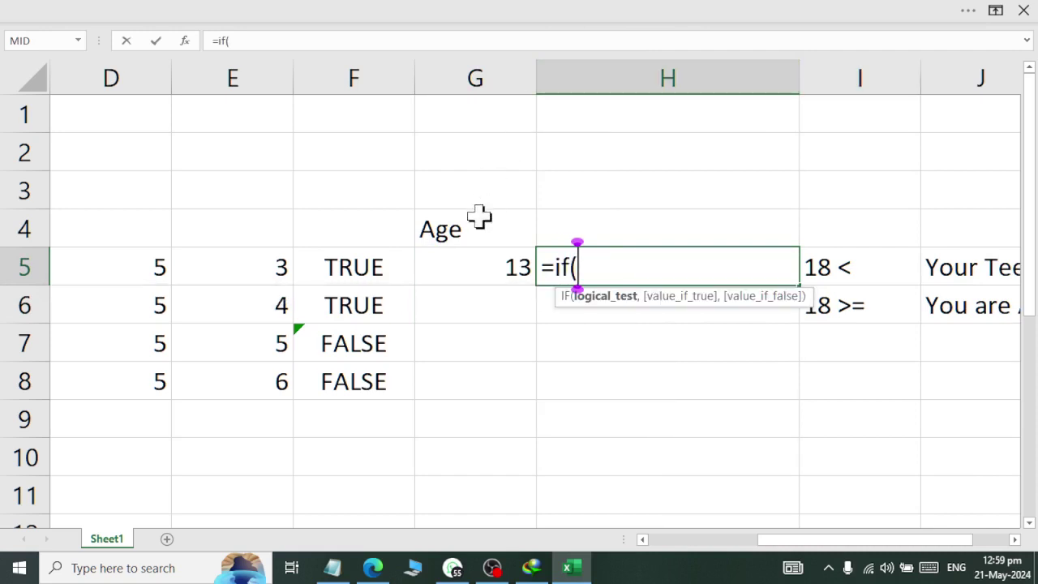
left_click(476, 266)
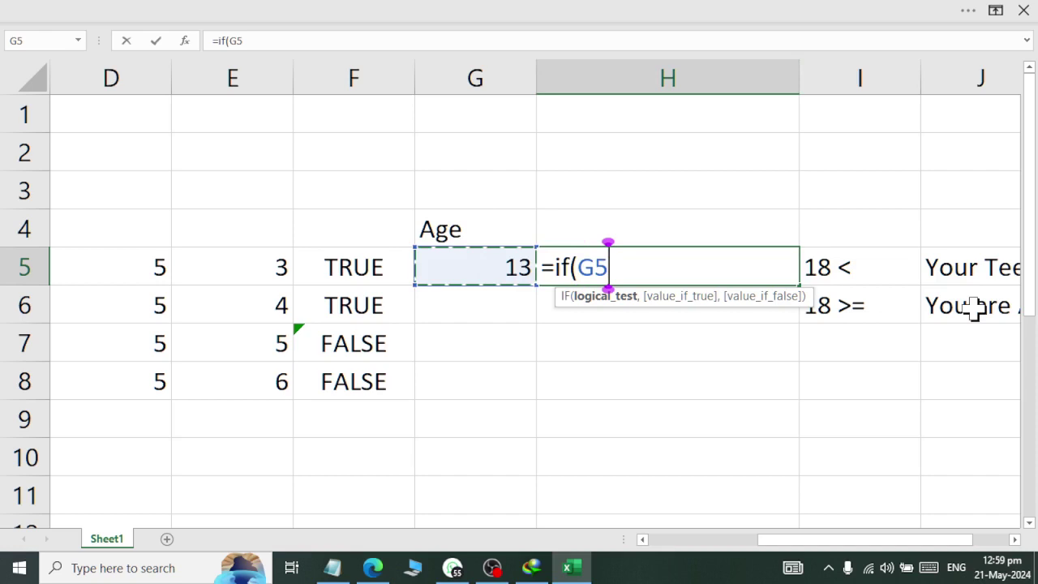
type(">")
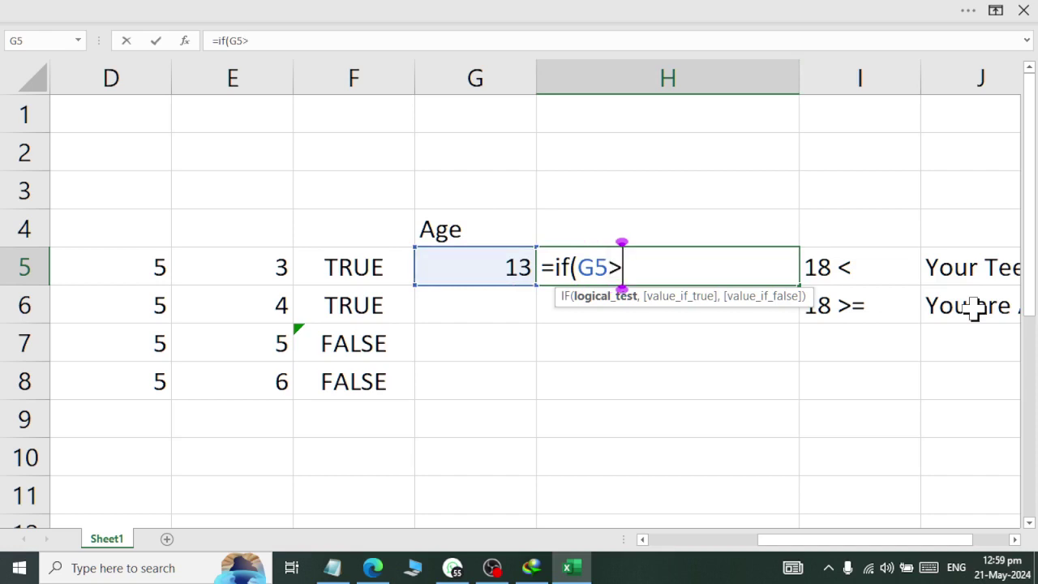
type("=")
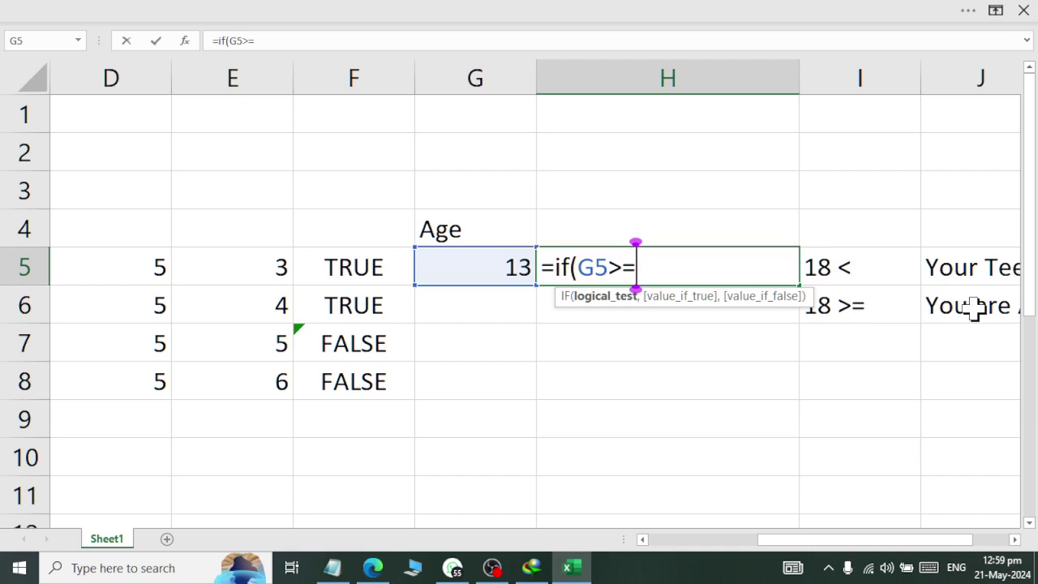
type("18")
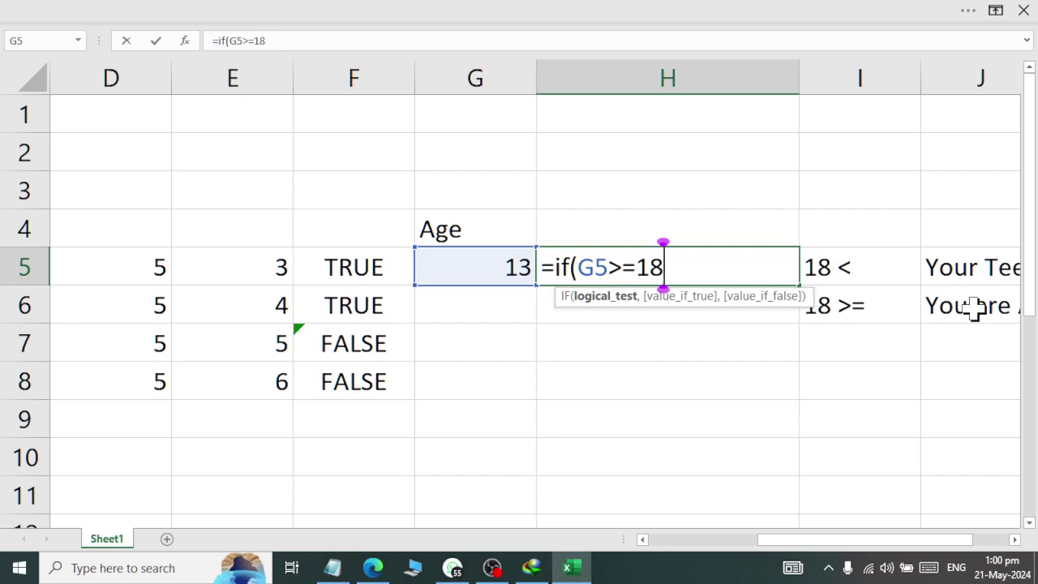
type(",")
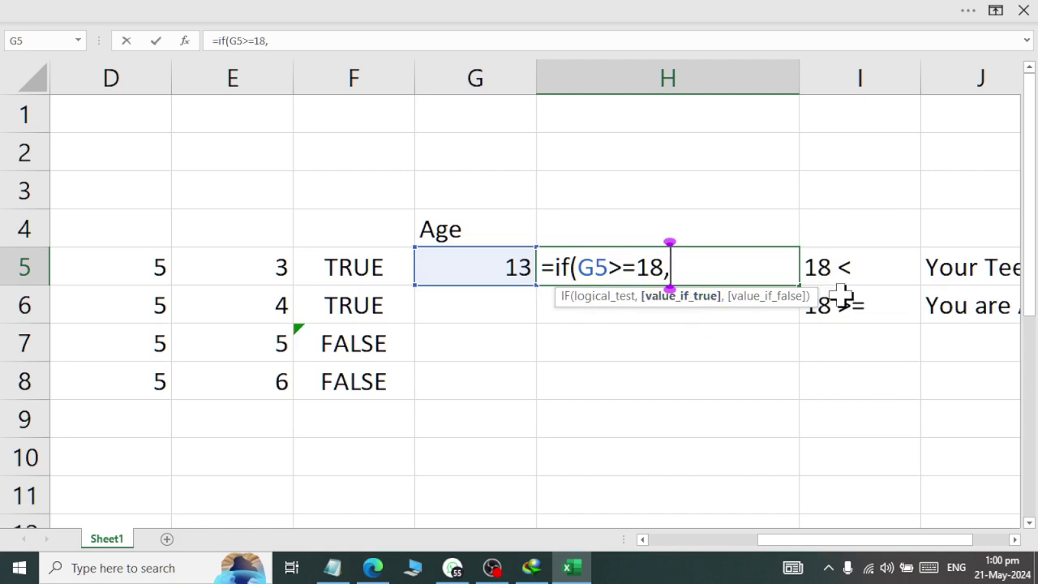
type("\"\"")
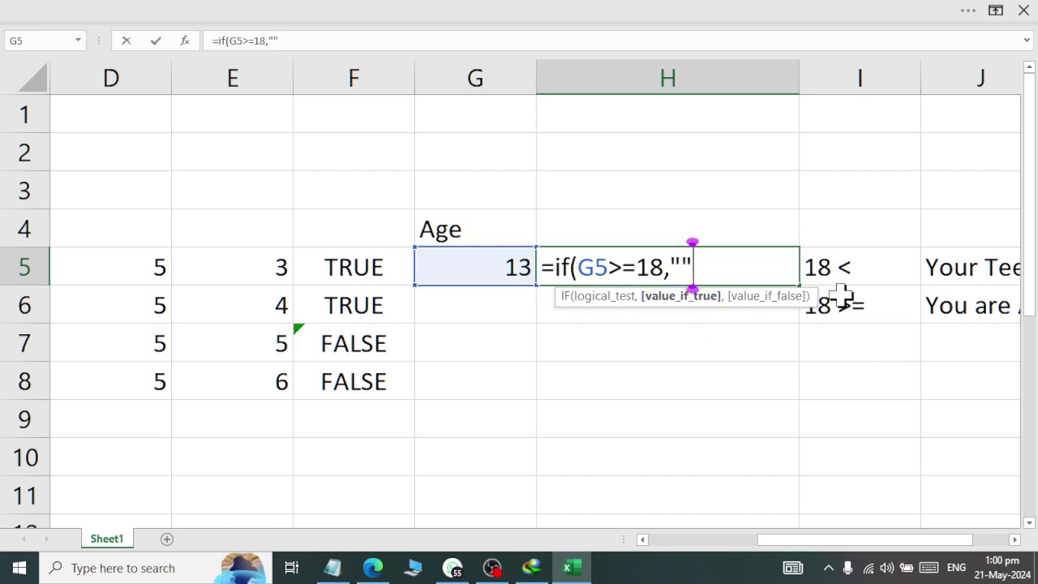
type(",")
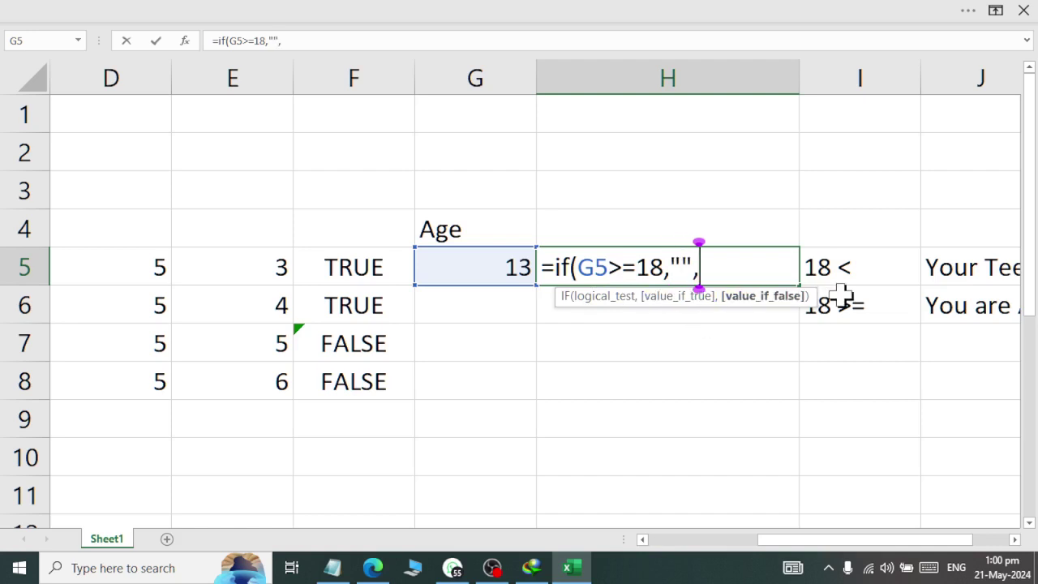
type("\"\"")
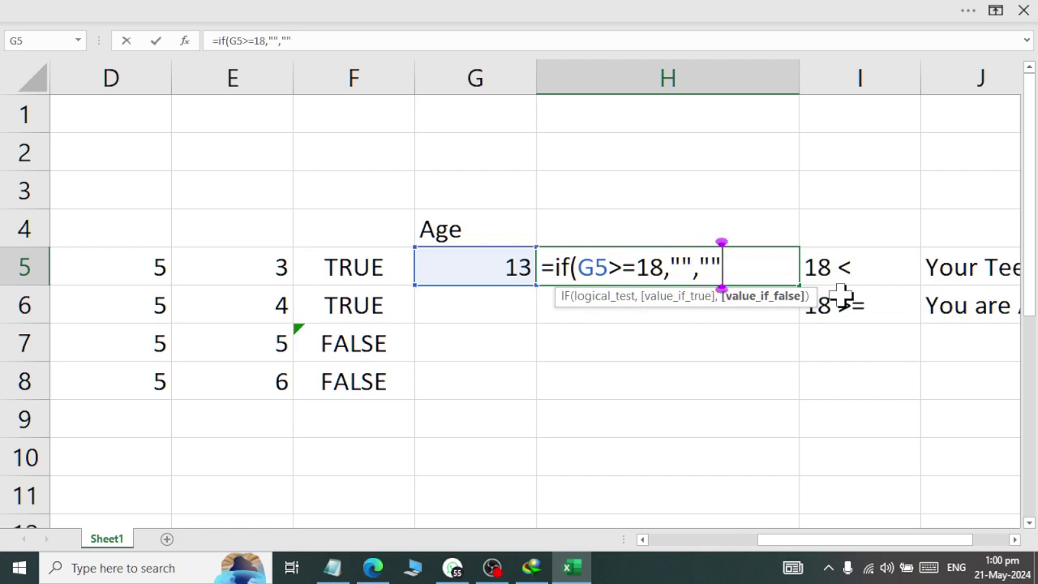
type(")")
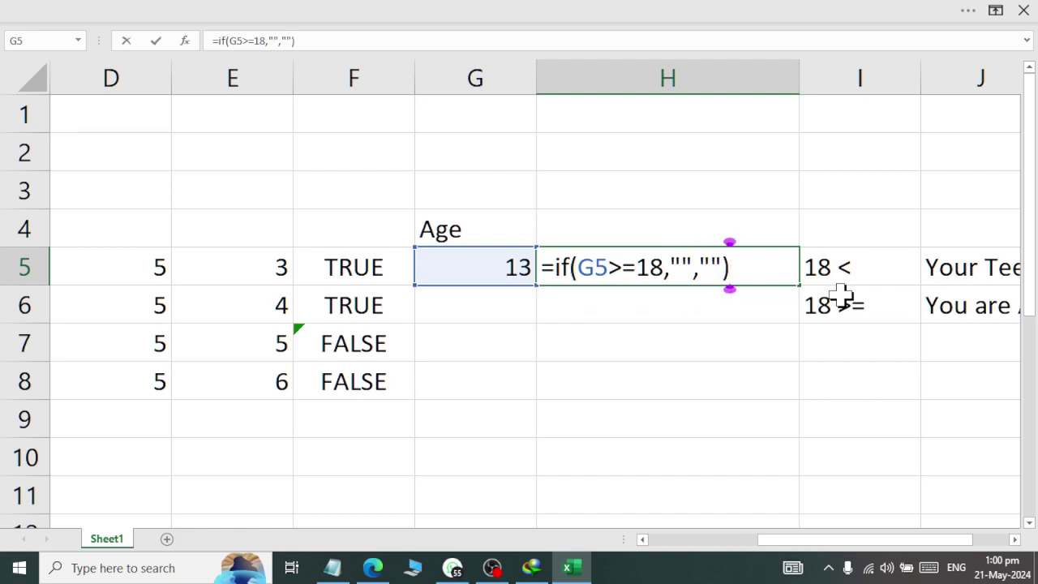
- Fill in the results "You are ADult" and "You are Teen Ager" and confirm H5's formula
left_click(683, 266)
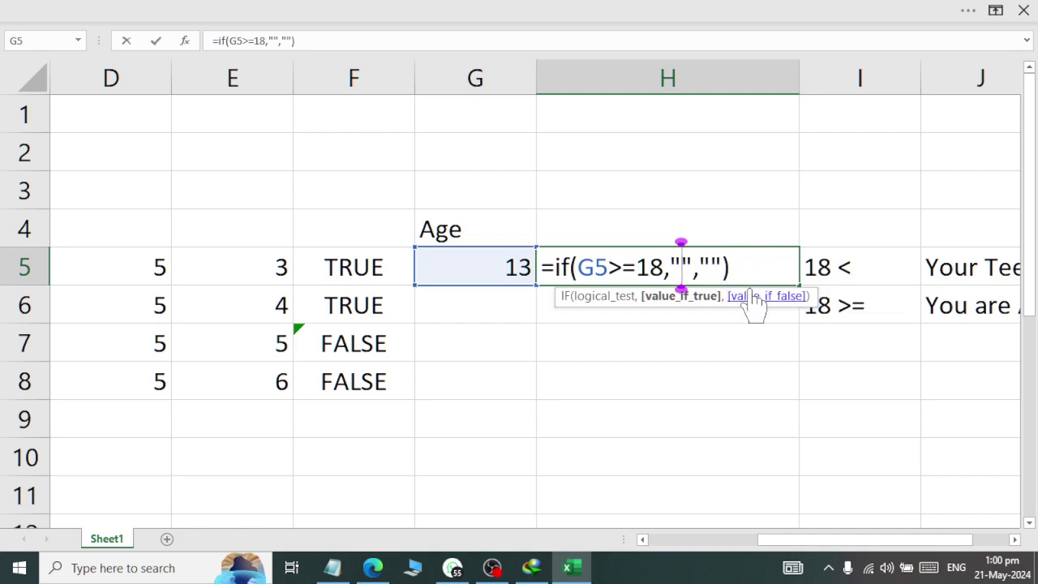
type("Y")
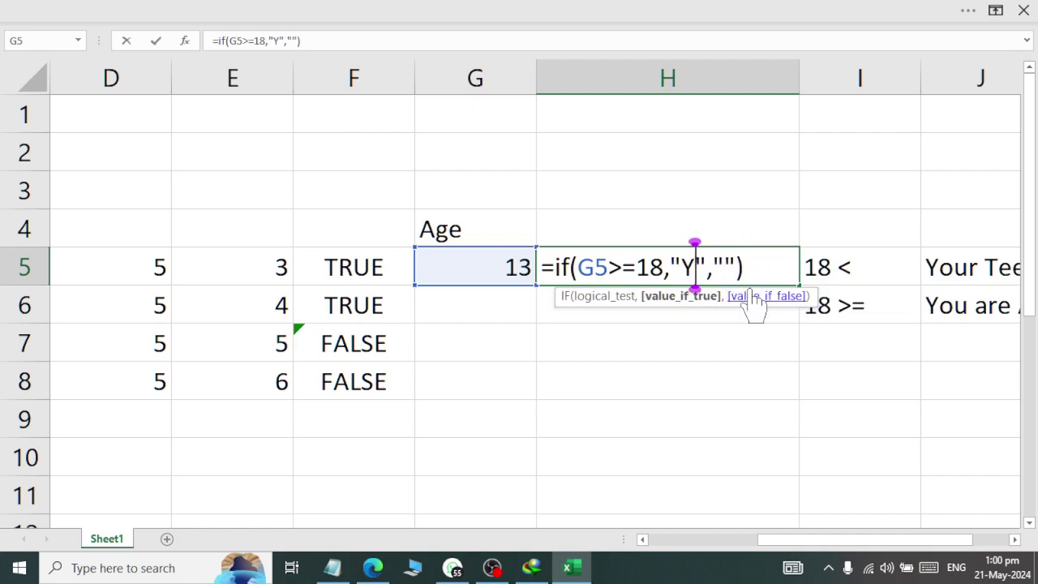
type("ou are ADuly")
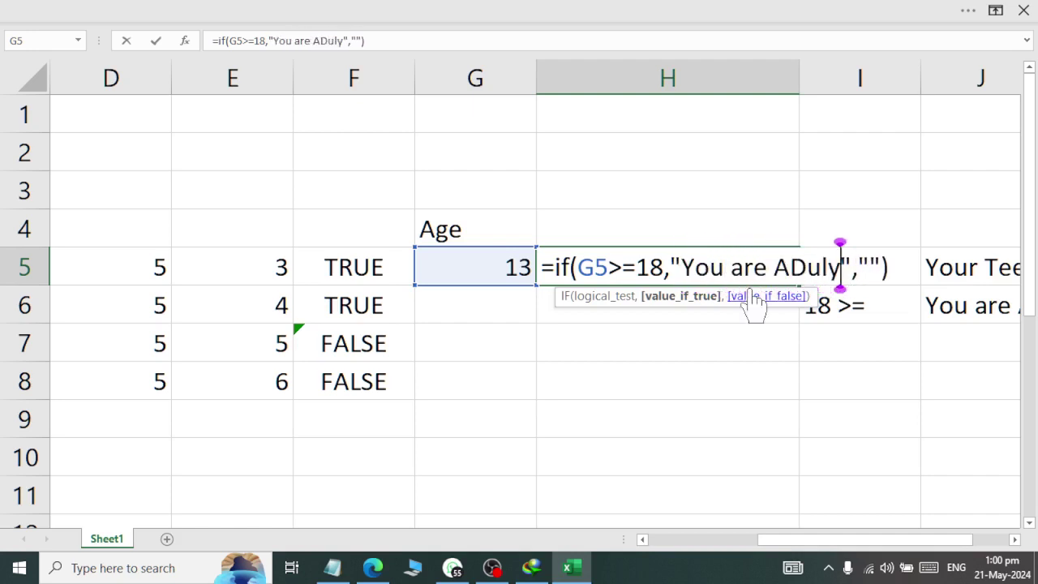
key("BackSpace")
type("t")
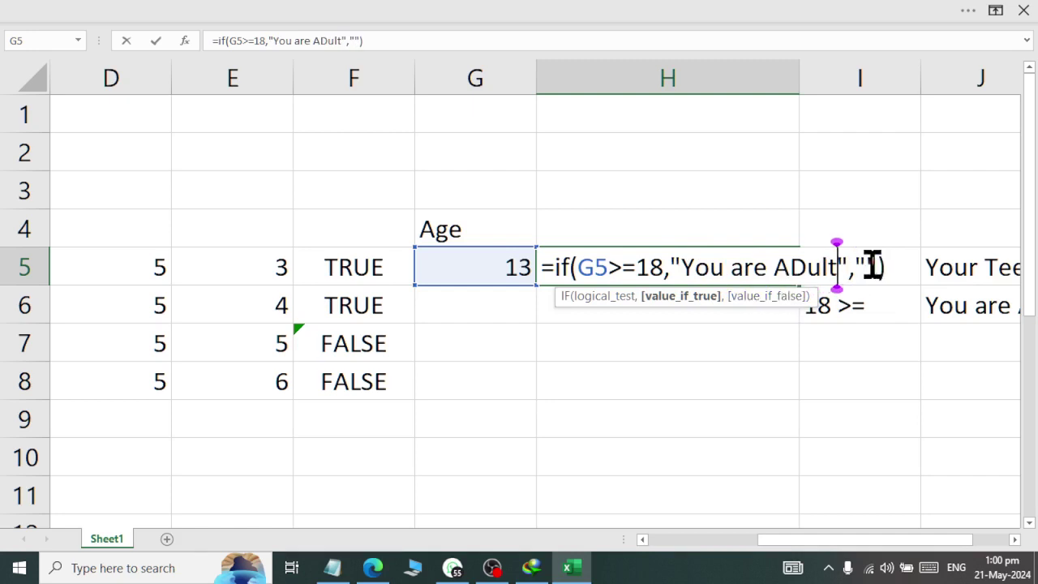
left_click(864, 266)
type("You")
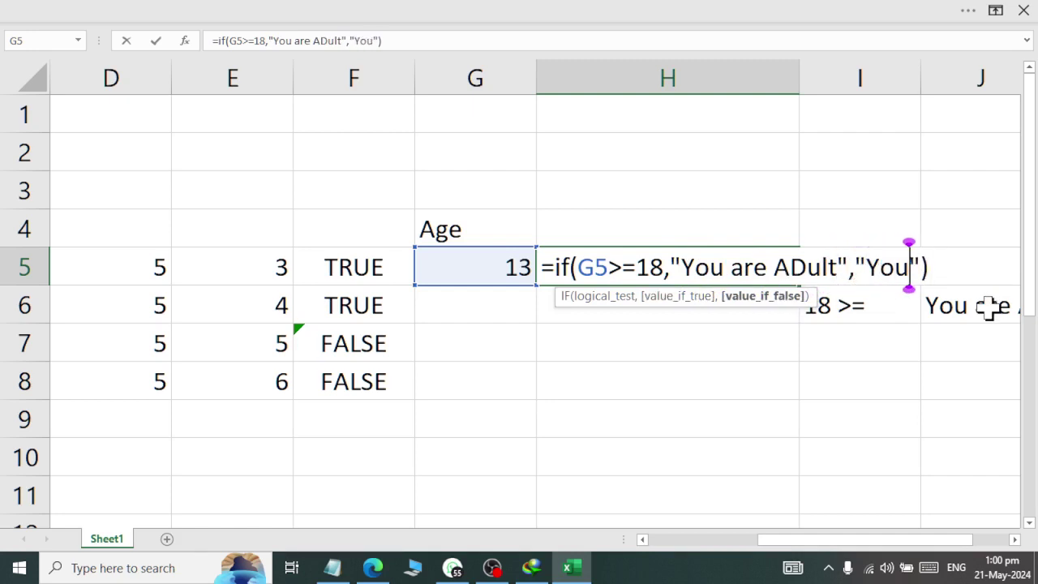
type(" are Teen ")
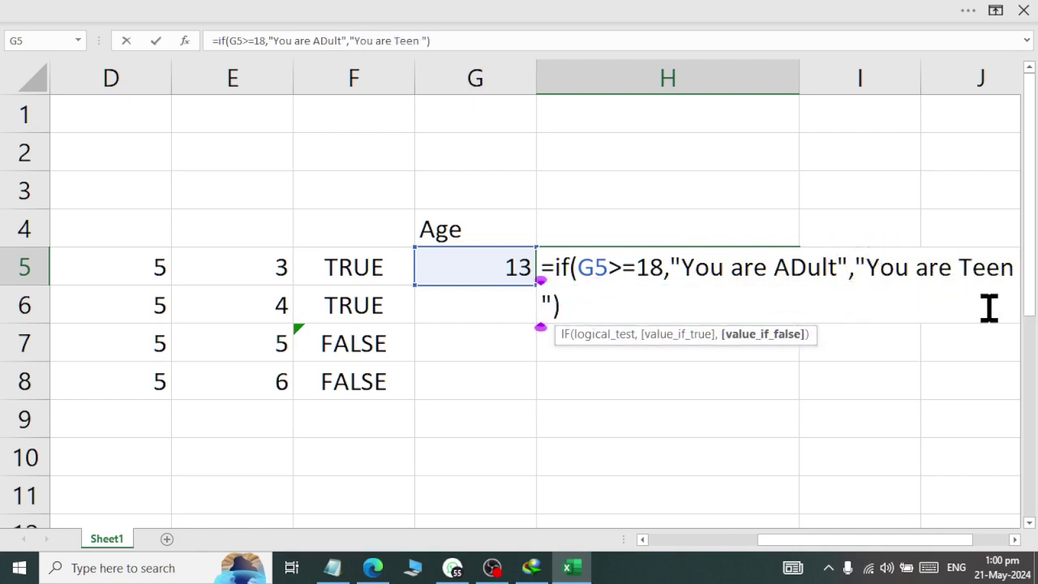
type("Ager")
key("Return")
key("Up")
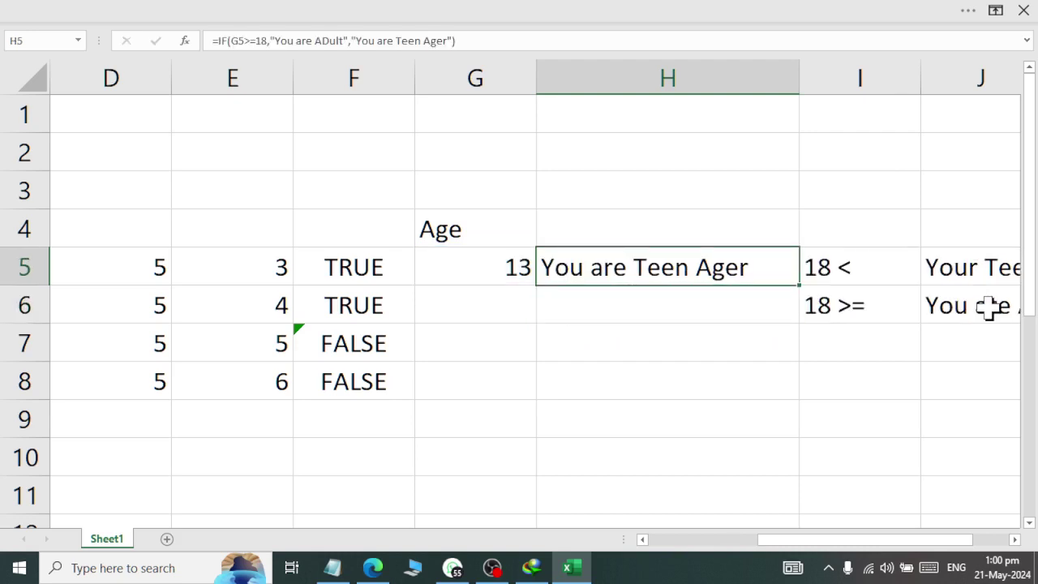
- Enter the ages 14, 15 and 16 in G5 in turn to test the formula in H5
key("Left")
type("14")
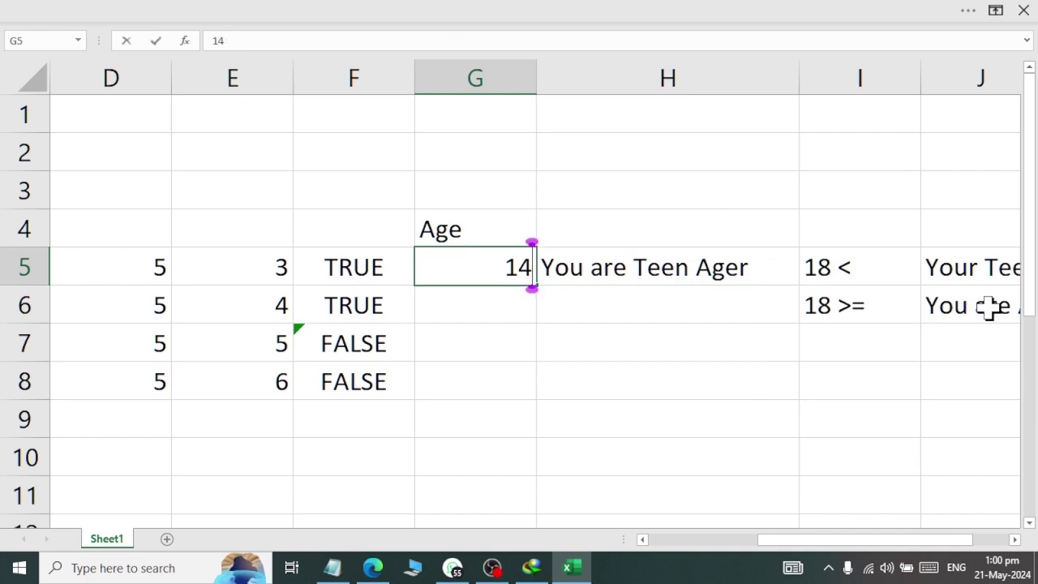
key("Return")
key("Up")
type("15")
key("Return")
key("Up")
type("16")
key("Return")
key("Up")
- Enter the ages 17, 18 and 19 in G5, so H5 switches to You are ADult
type("17")
key("Return")
key("Up")
type("1")
type("8")
key("Return")
key("Up")
type("19")
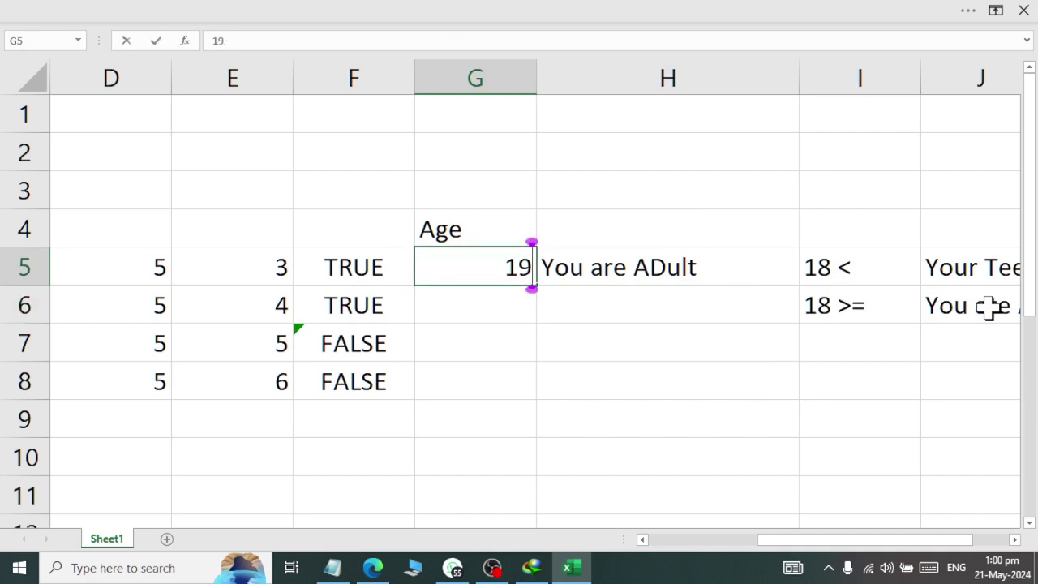
key("Return")
key("Up")
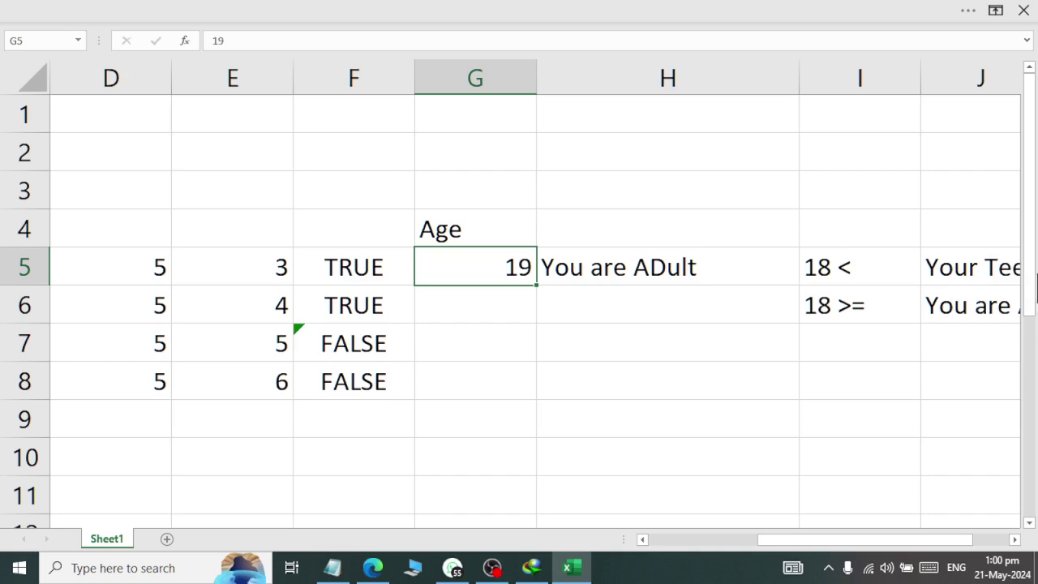
- Scroll right and add the heading Gender in L4
left_click(1013, 539)
left_click(749, 223)
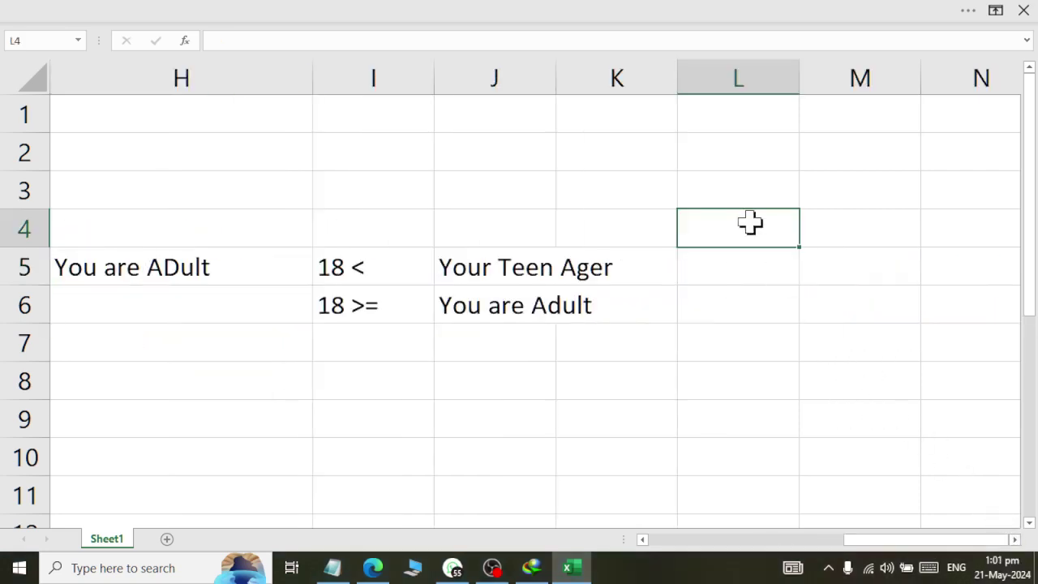
type("Gender")
key("Return")
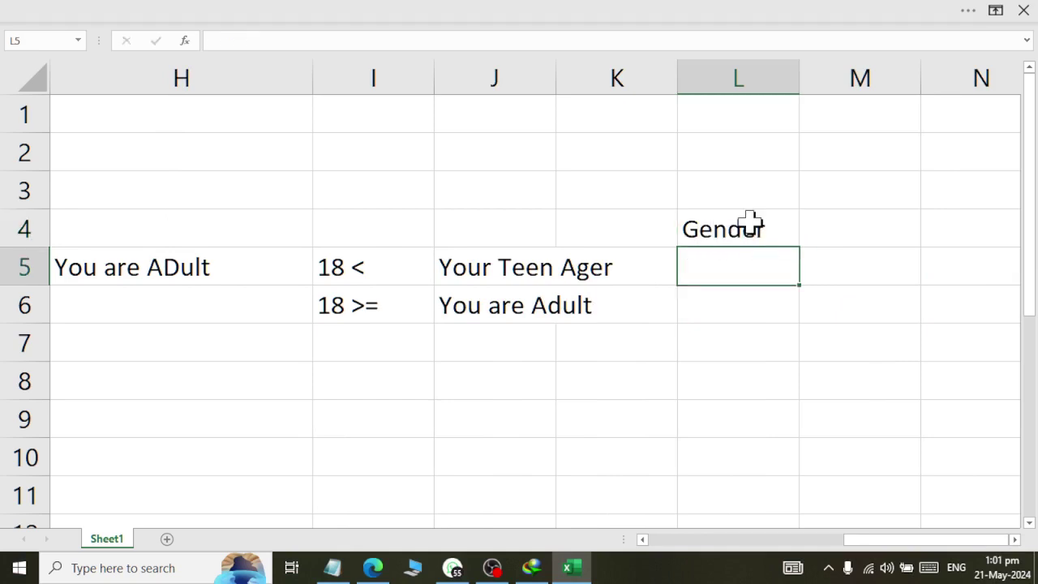
- Enter =IF(L5="M","Male","Female") in M5, removing the stray > sign from the test
key("Right")
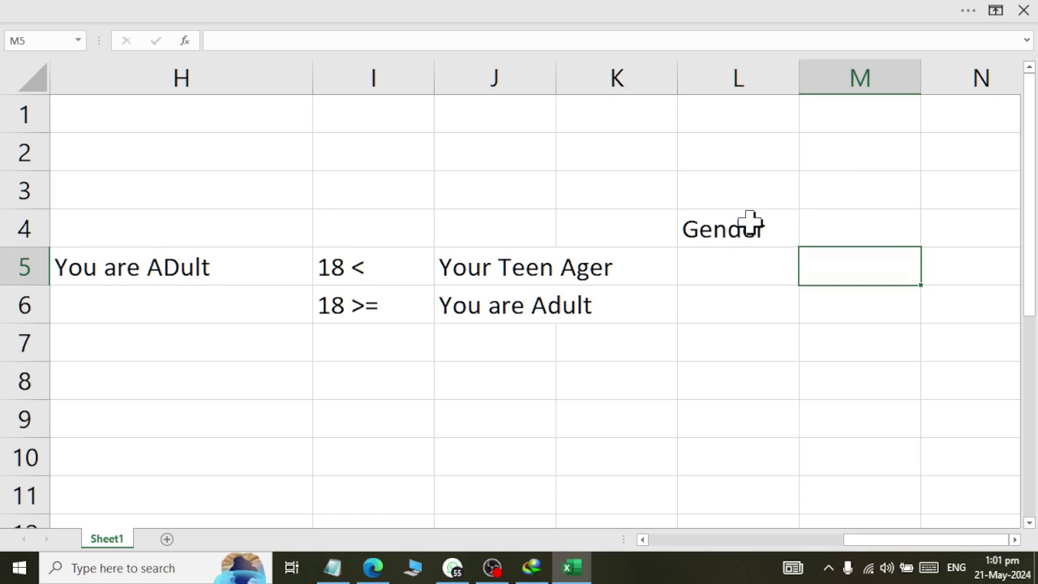
type("=if")
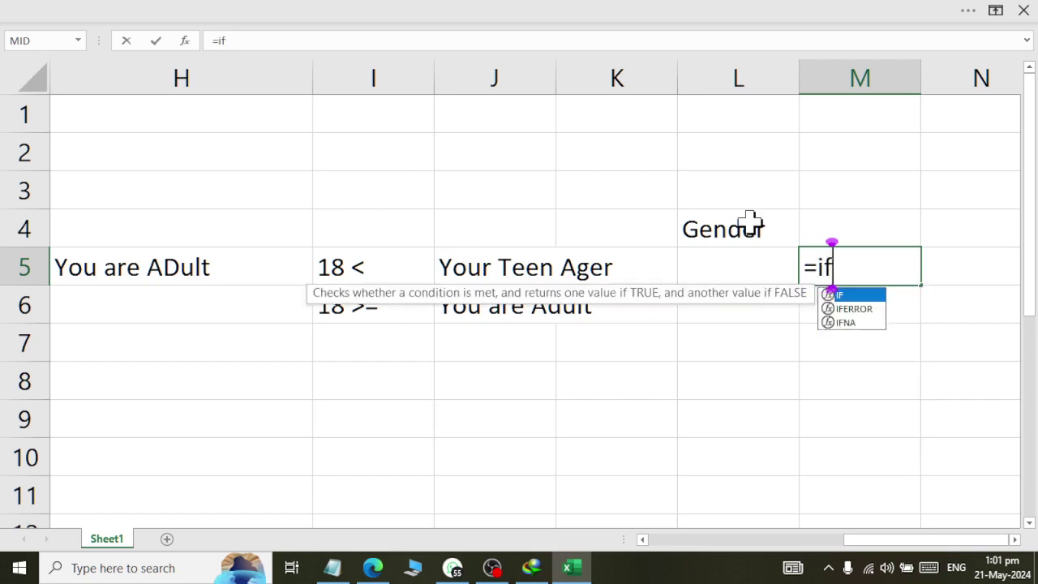
type("(")
left_click(718, 276)
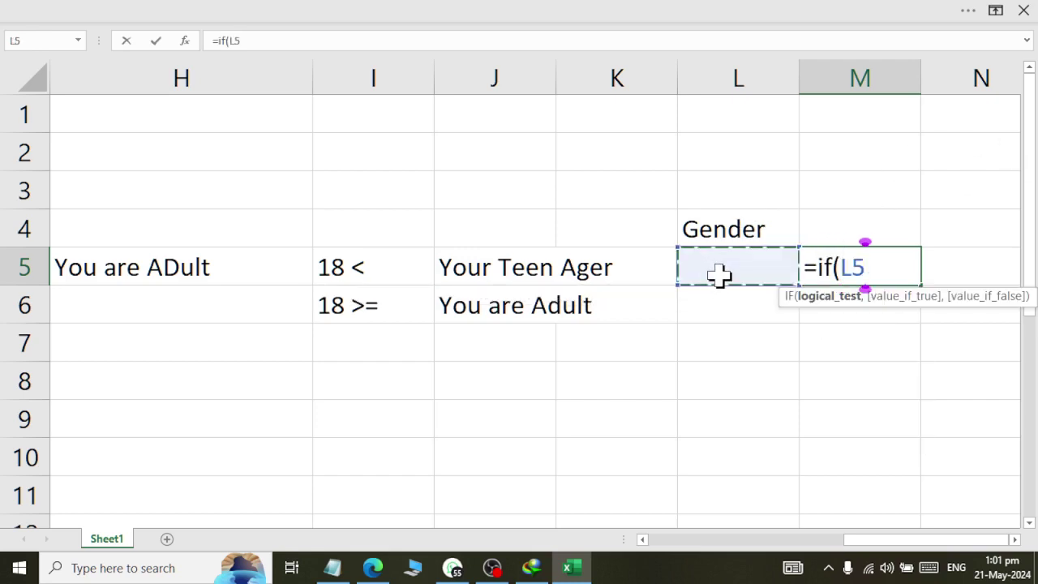
type(">=")
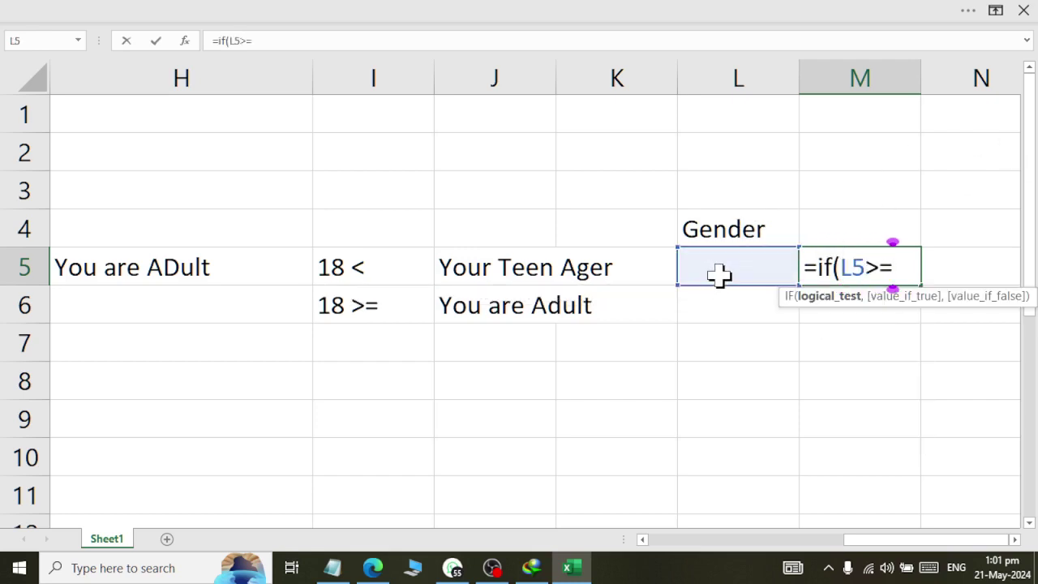
type("\"")
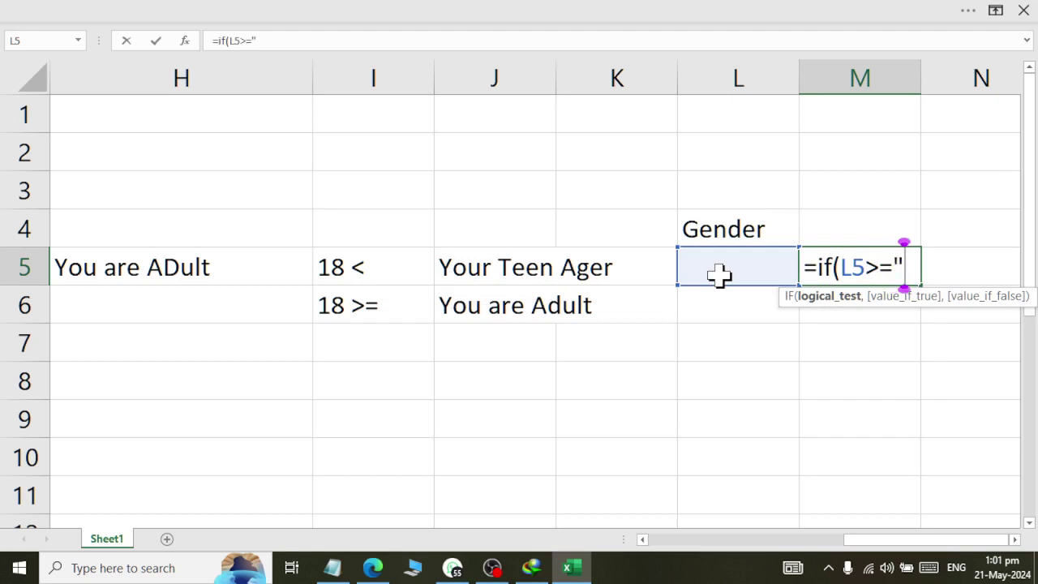
type("M\"")
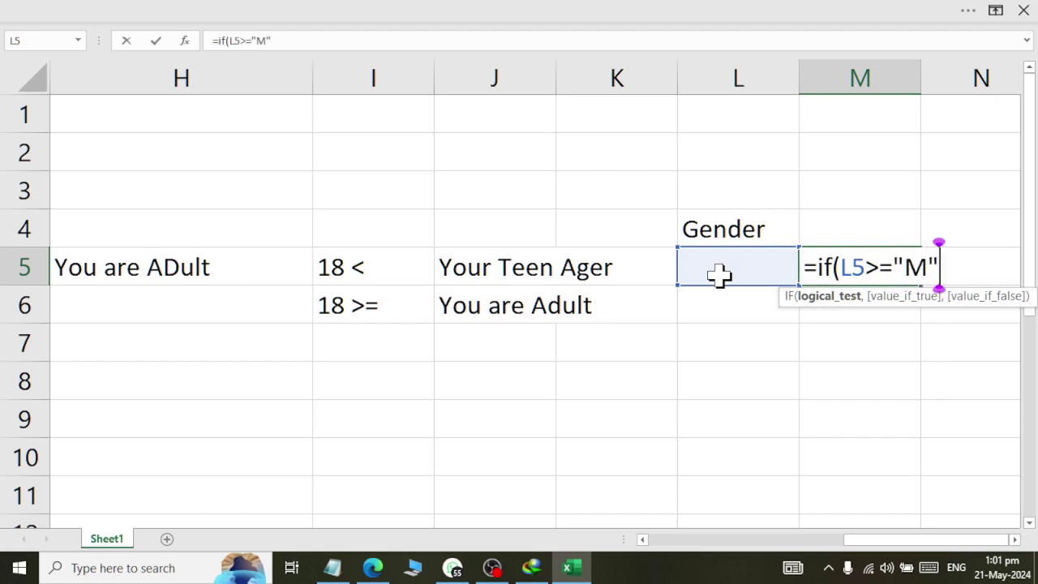
type(",")
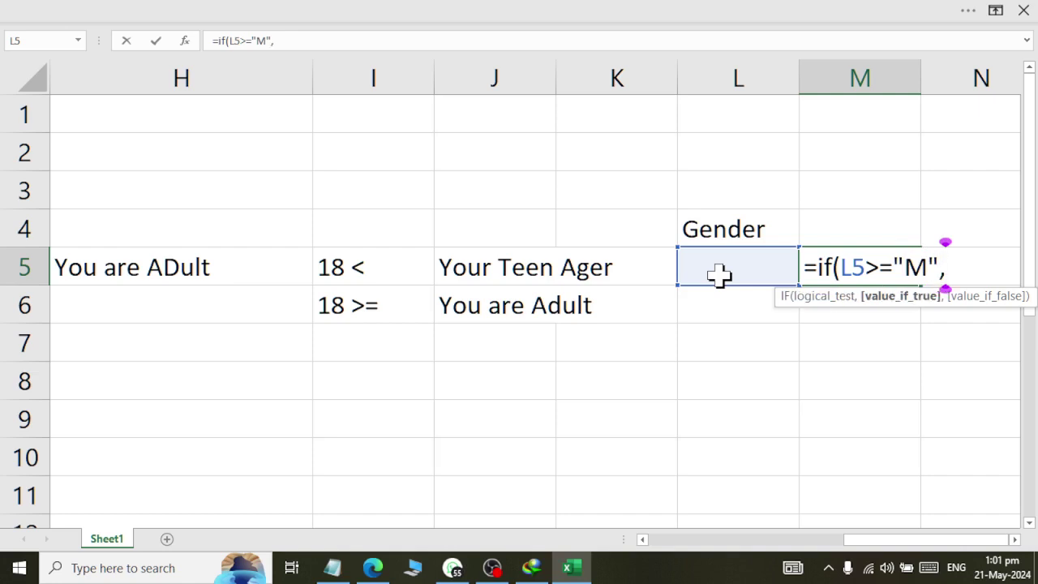
type("\"Male")
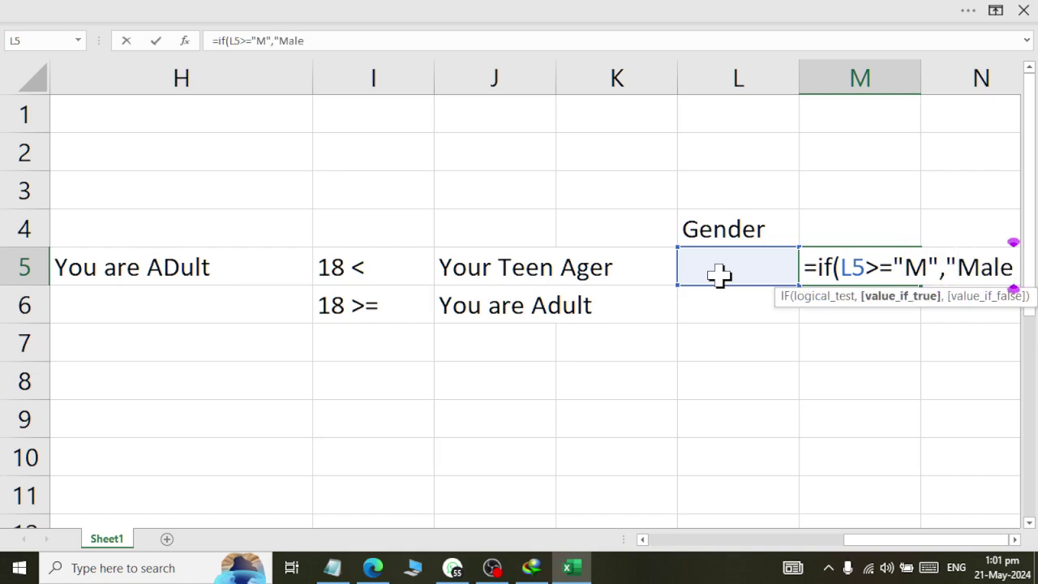
type("\",\"")
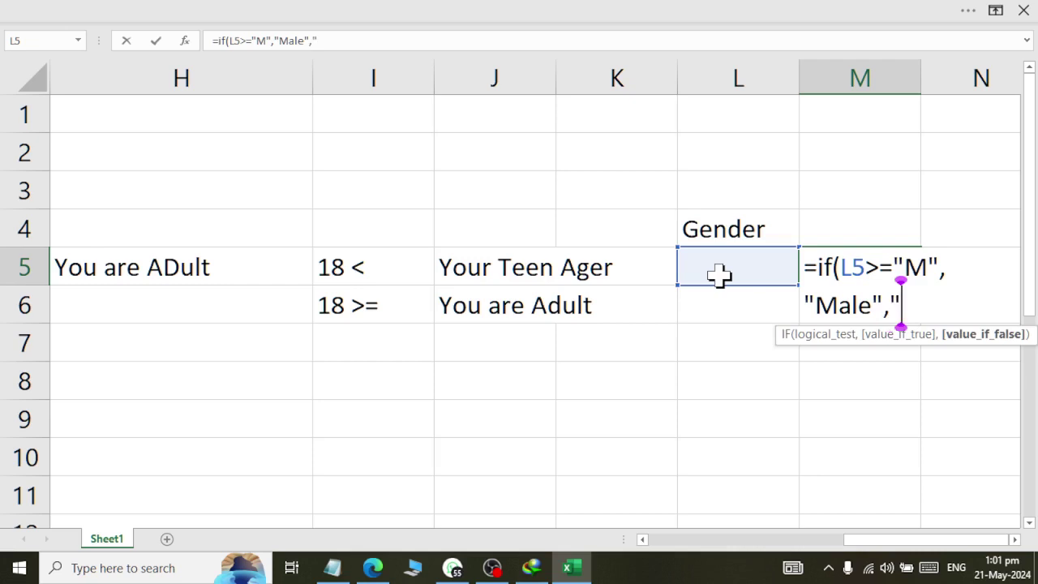
type("Female\"")
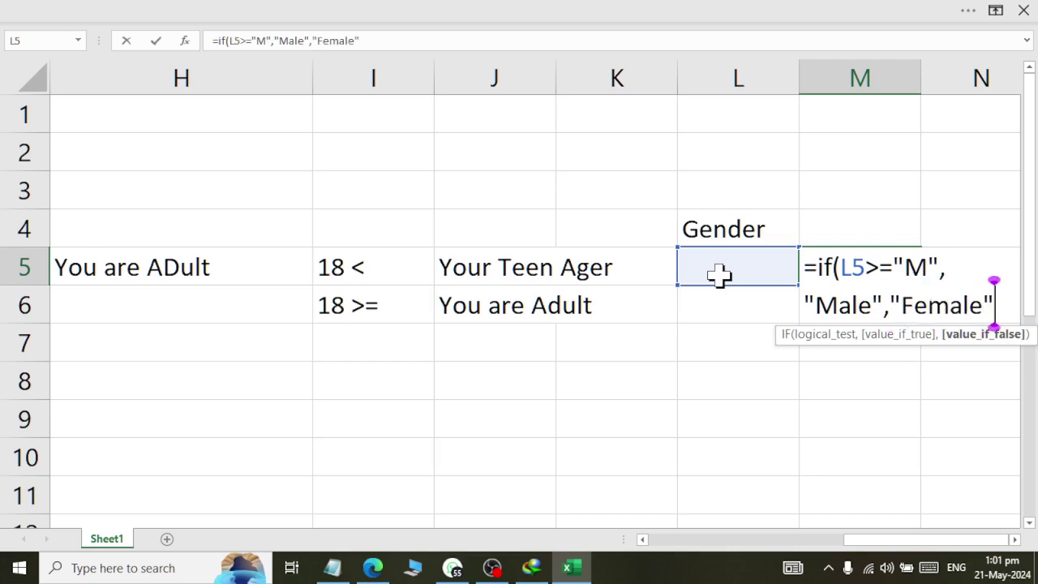
type(")")
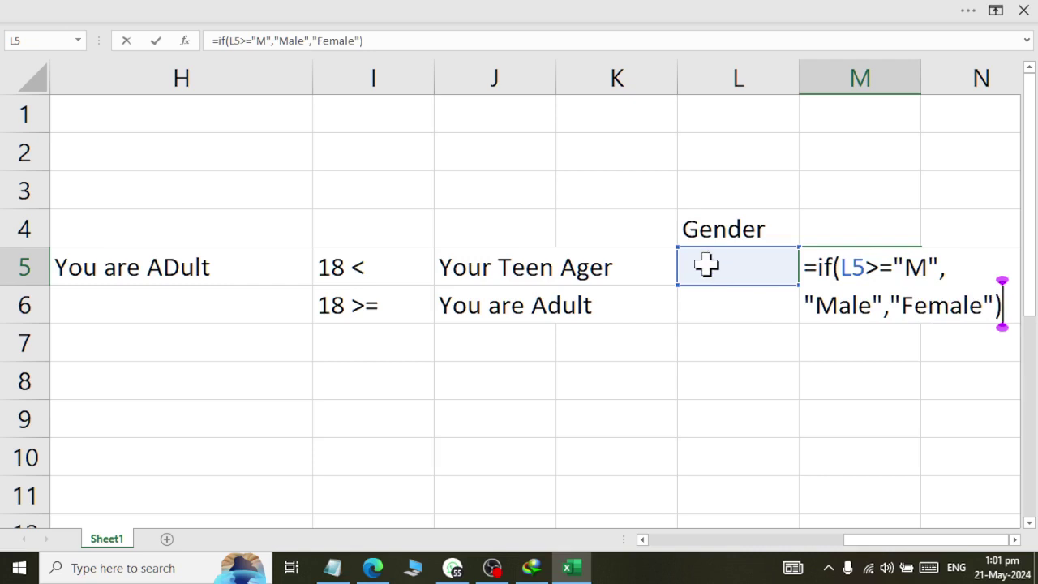
left_click(878, 268)
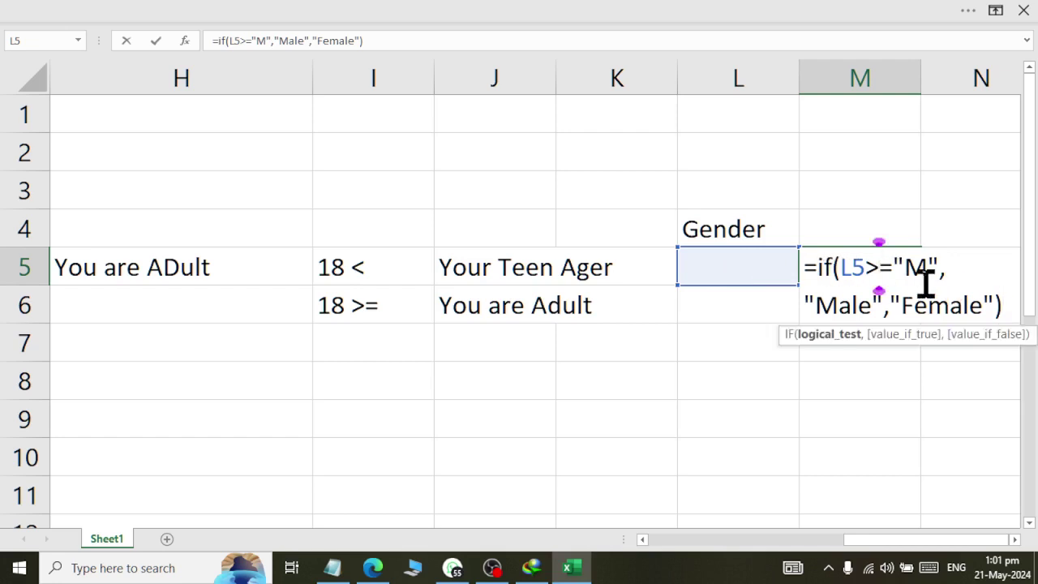
key("BackSpace")
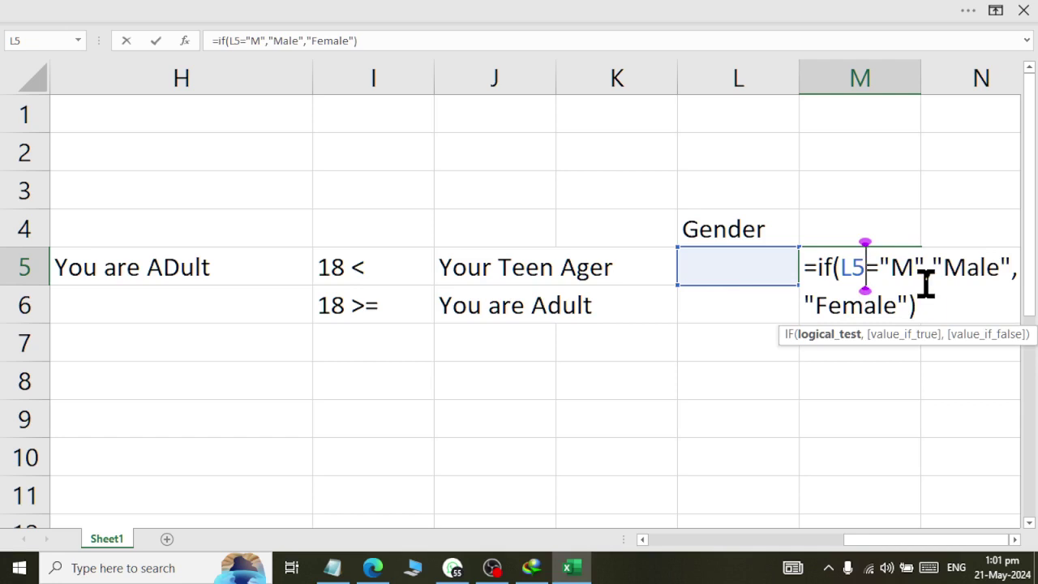
key("Return")
left_click(864, 267)
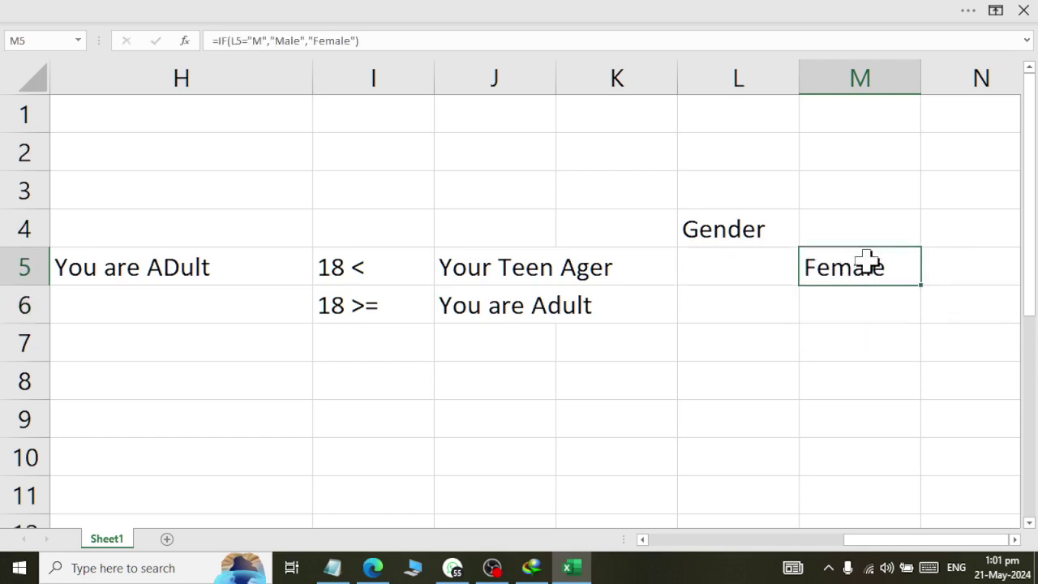
- Enter M in L5 and copy M5's gender formula down column M to row 21
left_click(663, 271)
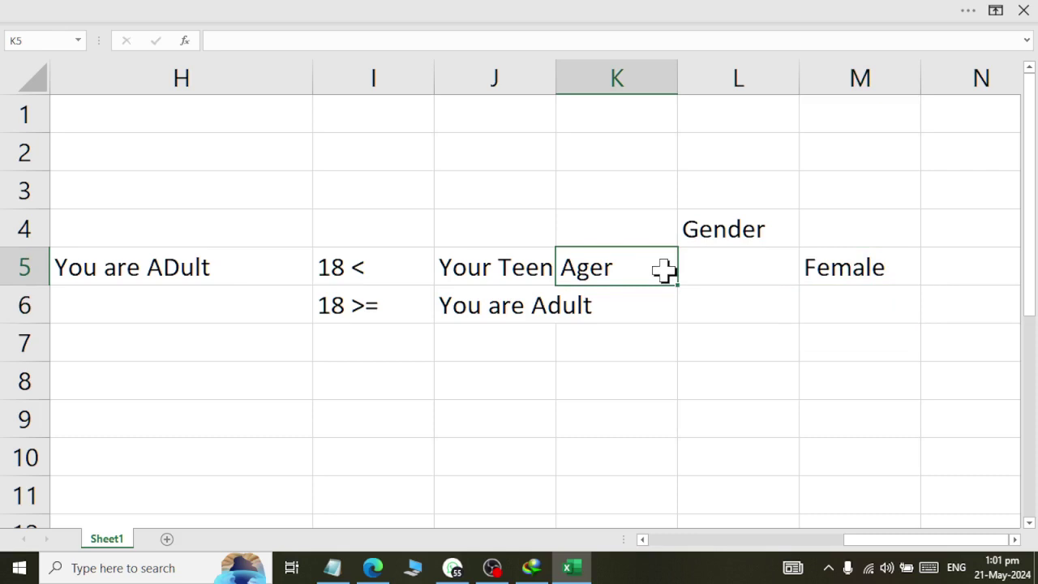
left_click(711, 271)
type("M")
key("Return")
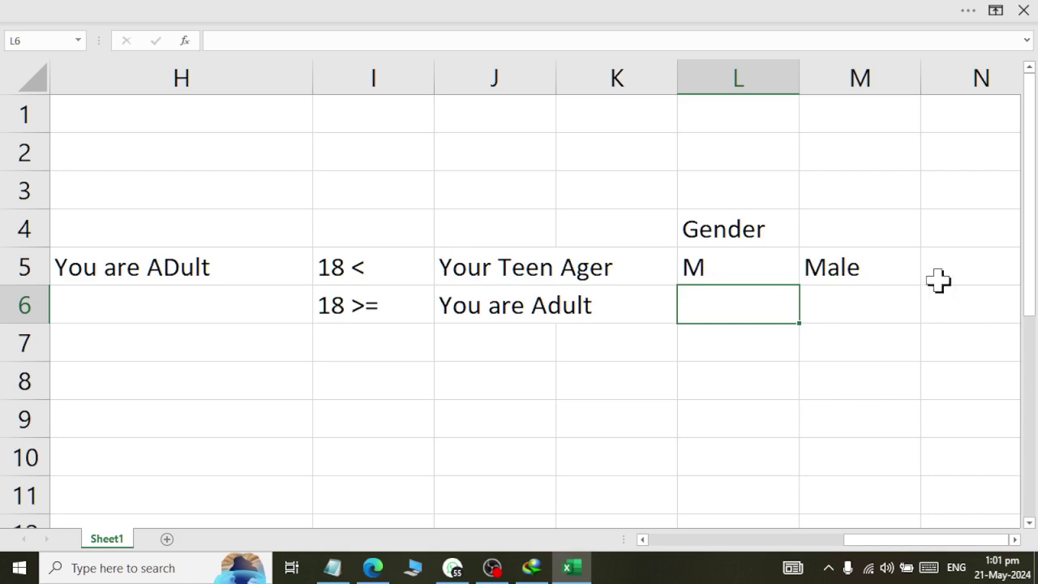
left_click(910, 273)
left_click_drag(921, 285, 907, 545)
- Enter M as the gender in L6, L7 and L8
scroll(830, 366, "up", 4)
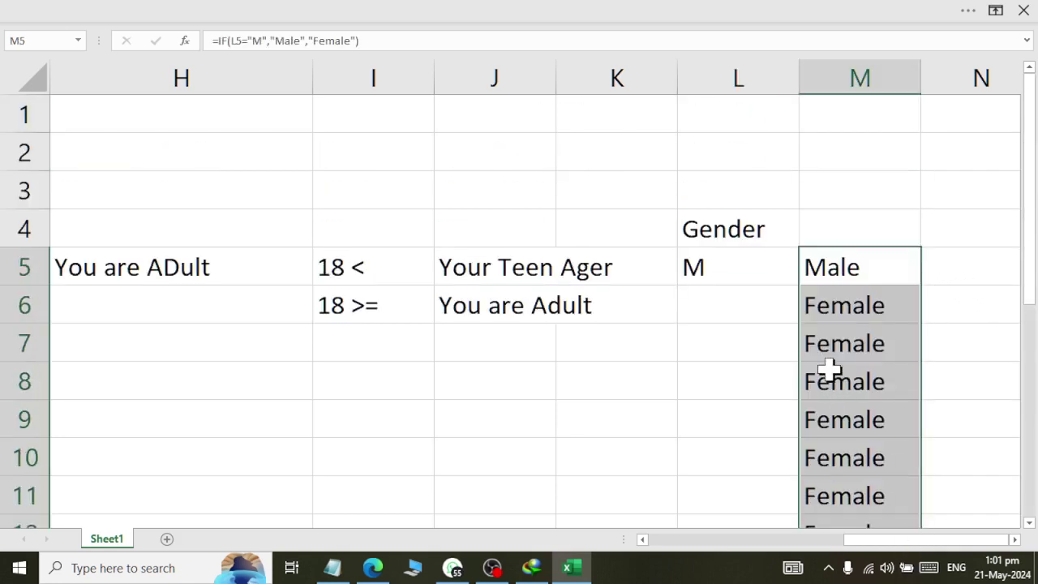
left_click(737, 276)
left_click(758, 301)
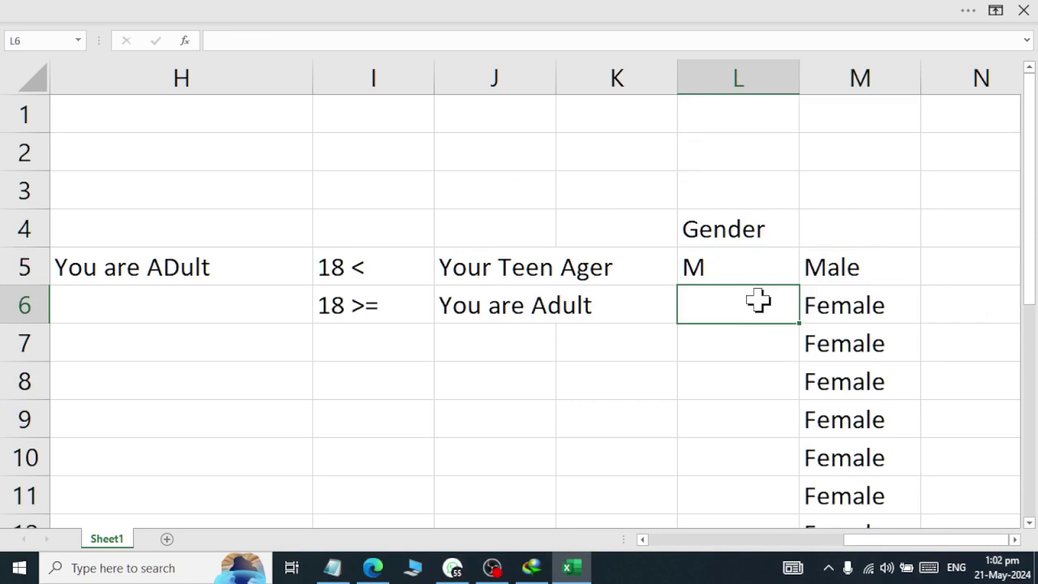
type("M")
key("Return")
type("M")
key("Return")
type("M")
key("Return")
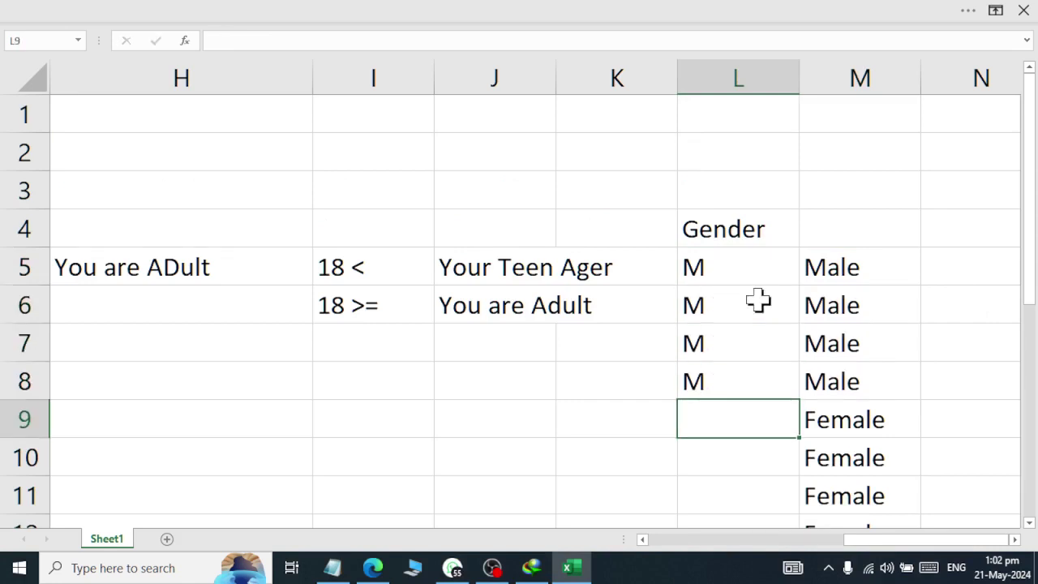
- Set L9 to F and L10 to M, replacing a test entry
key("Return")
key("Up")
type("F")
key("Return")
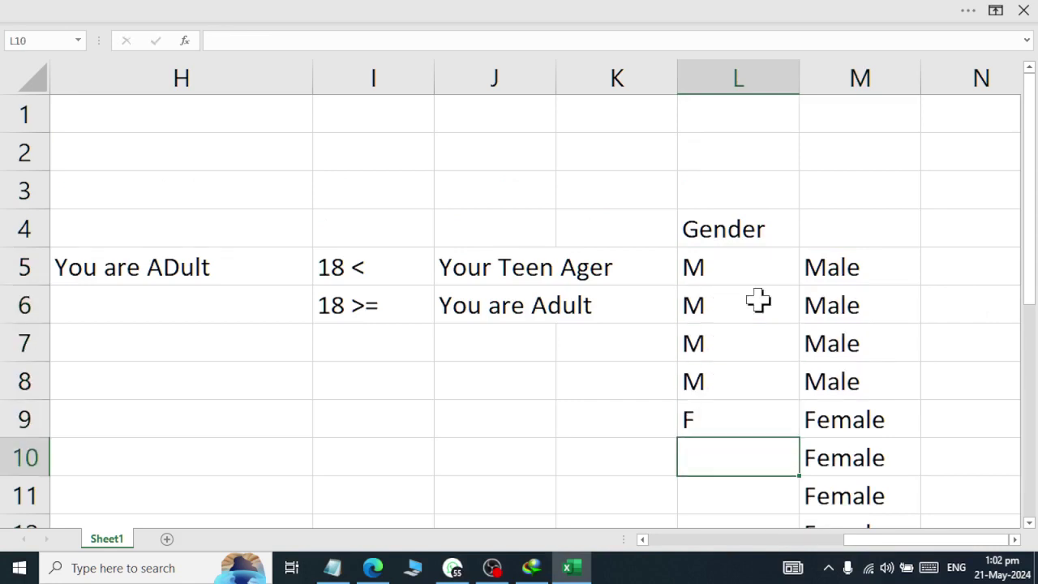
type("hfj")
key("Return")
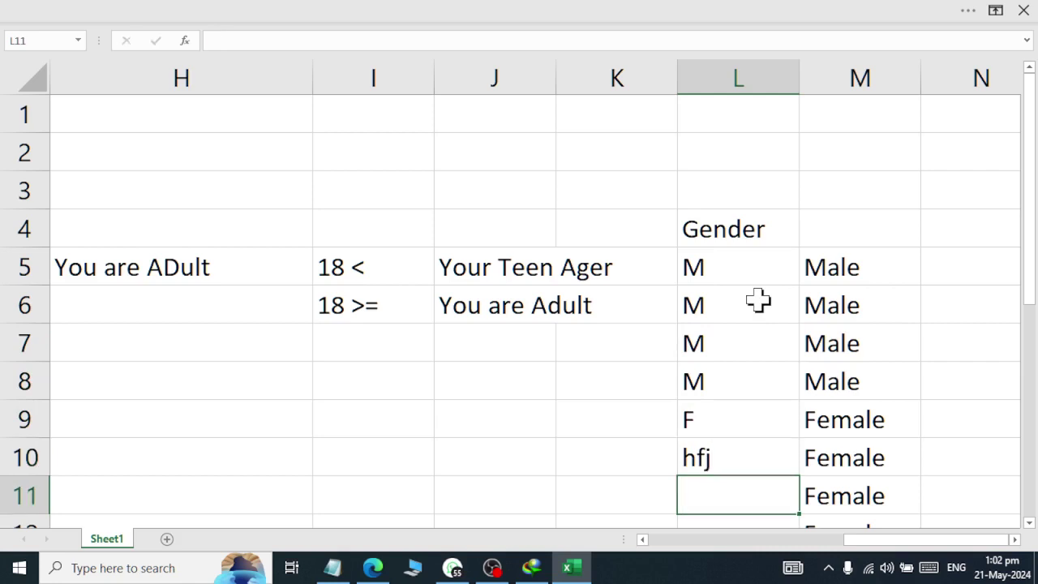
key("Up")
type("M")
key("Return")
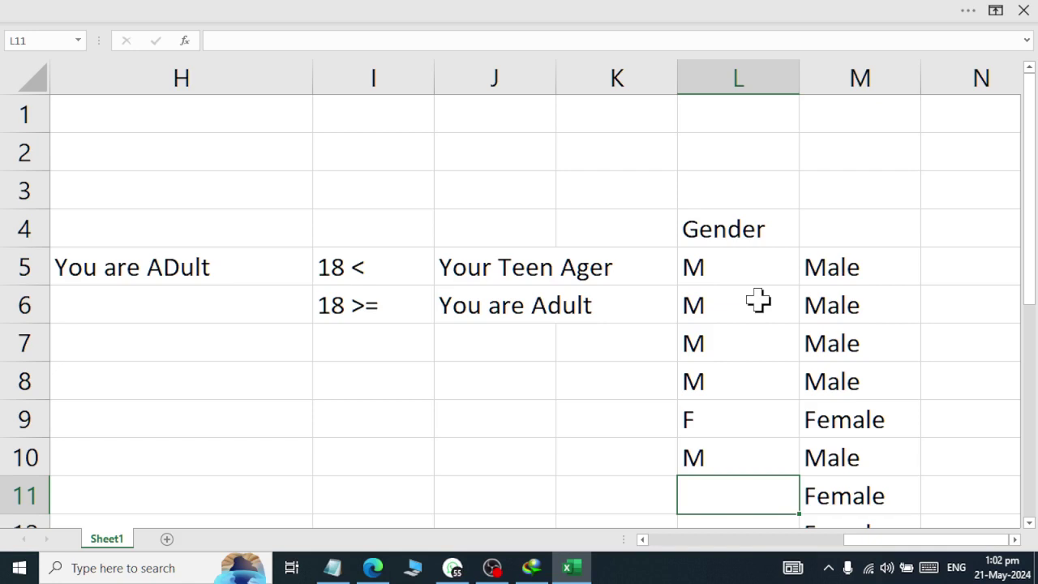
left_click(1013, 543)
- Add a second Gender header in N4
left_click(1012, 543)
left_click(578, 221)
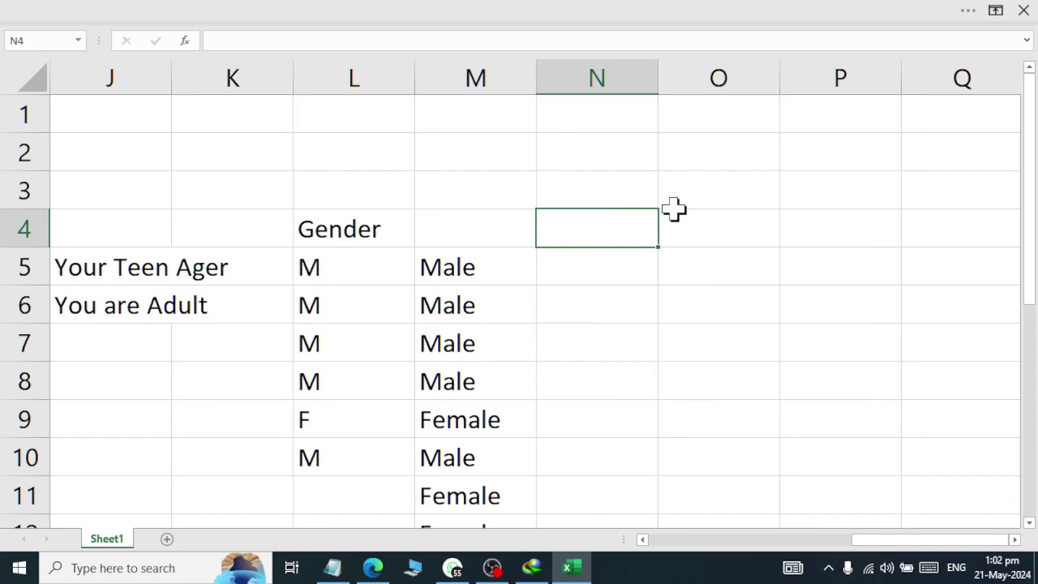
type("Gender")
key("Return")
- Enter =IF(N5<>"M","Female","Male") in O5, fixing a misplaced closing bracket
key("Right")
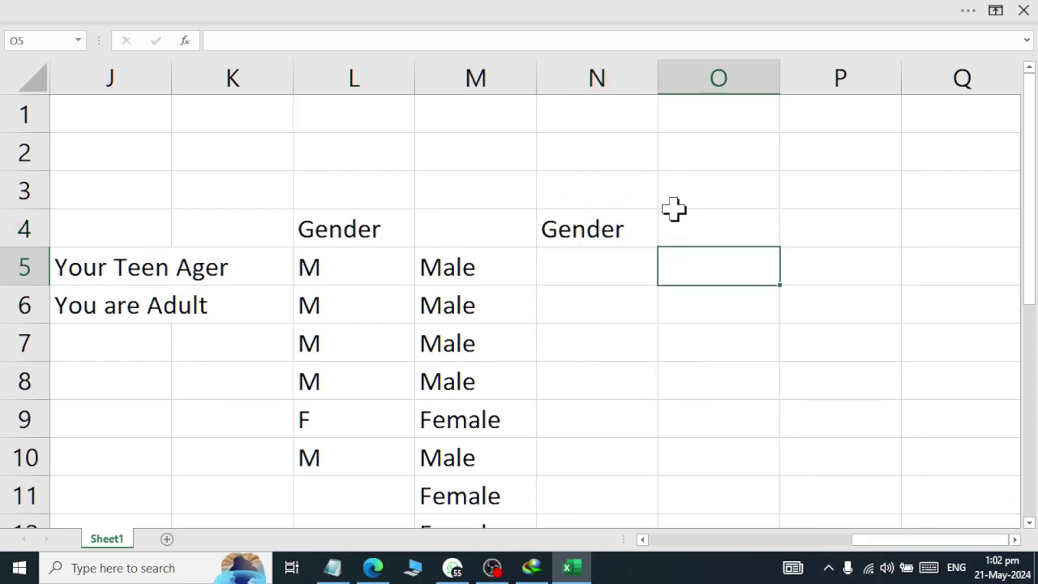
type("=if(")
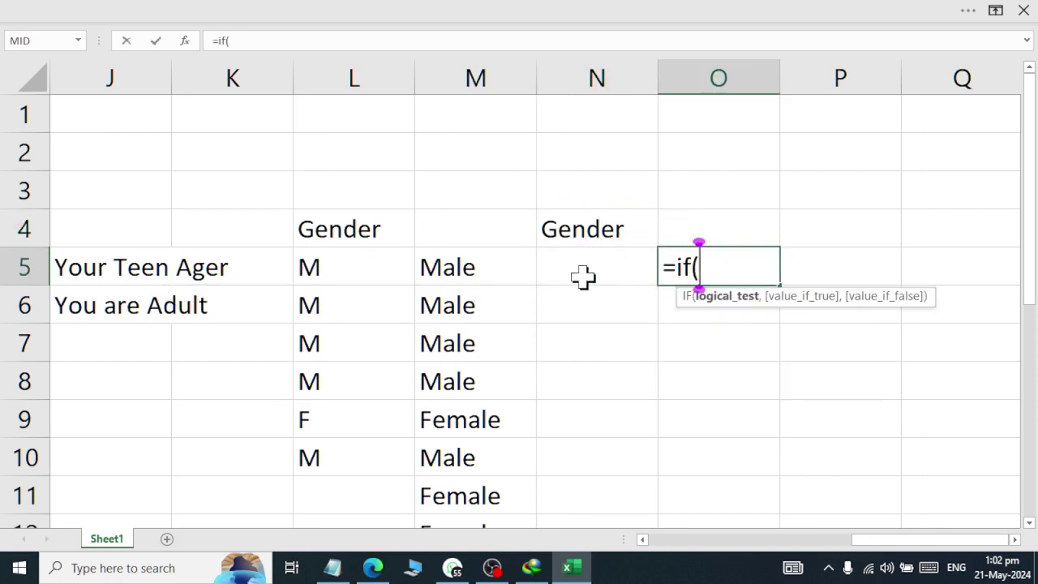
left_click(587, 275)
type("<>")
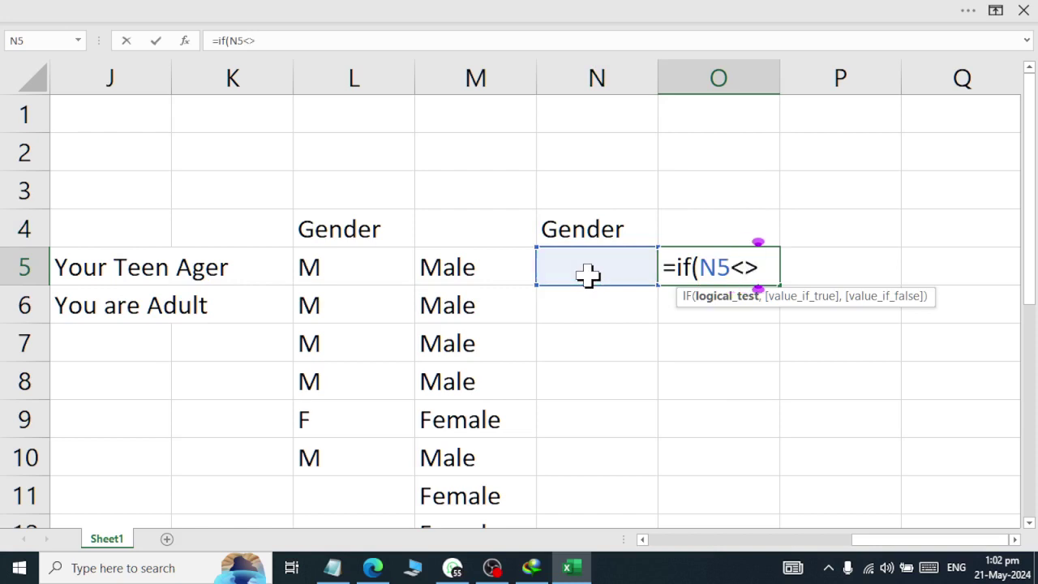
type("\"M")
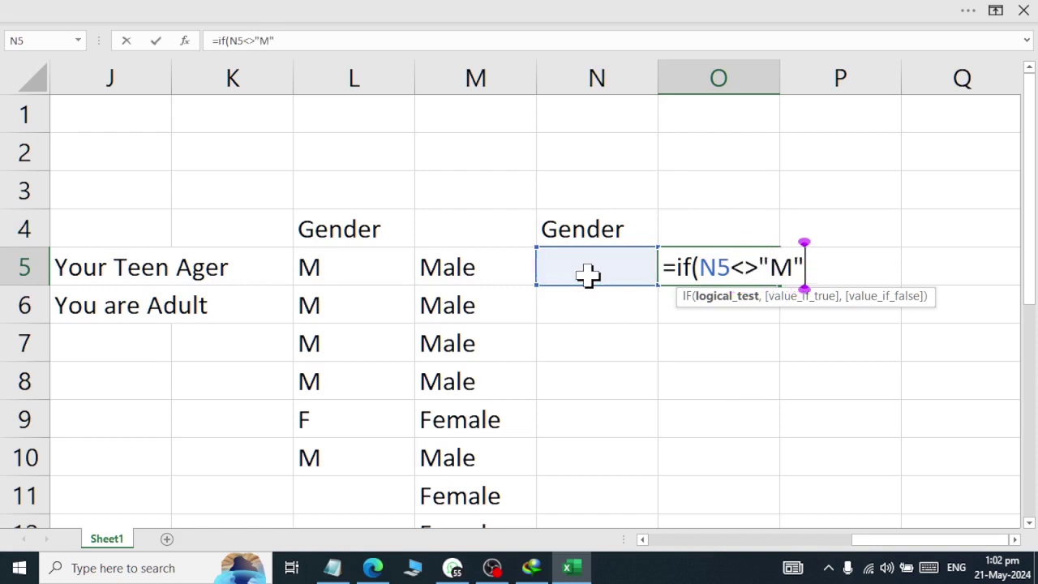
type("\"")
type(",")
type("F")
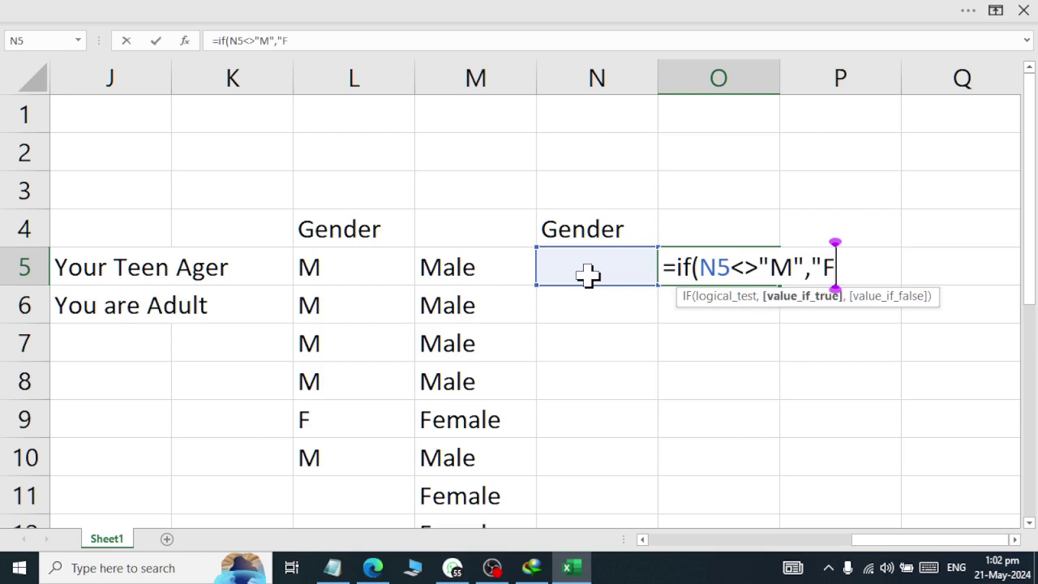
type("emale\",")
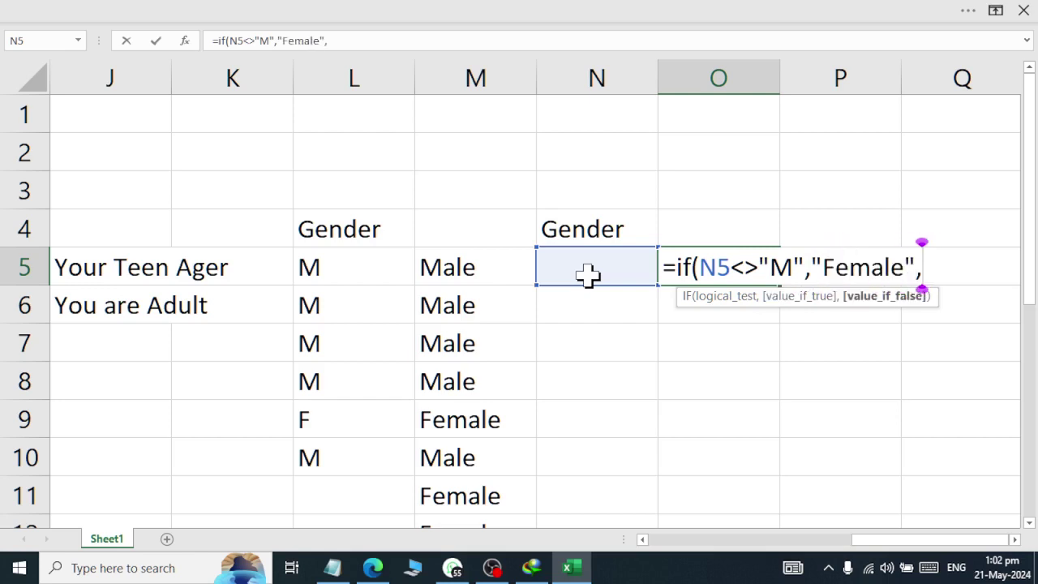
type("\"Male)")
key("BackSpace")
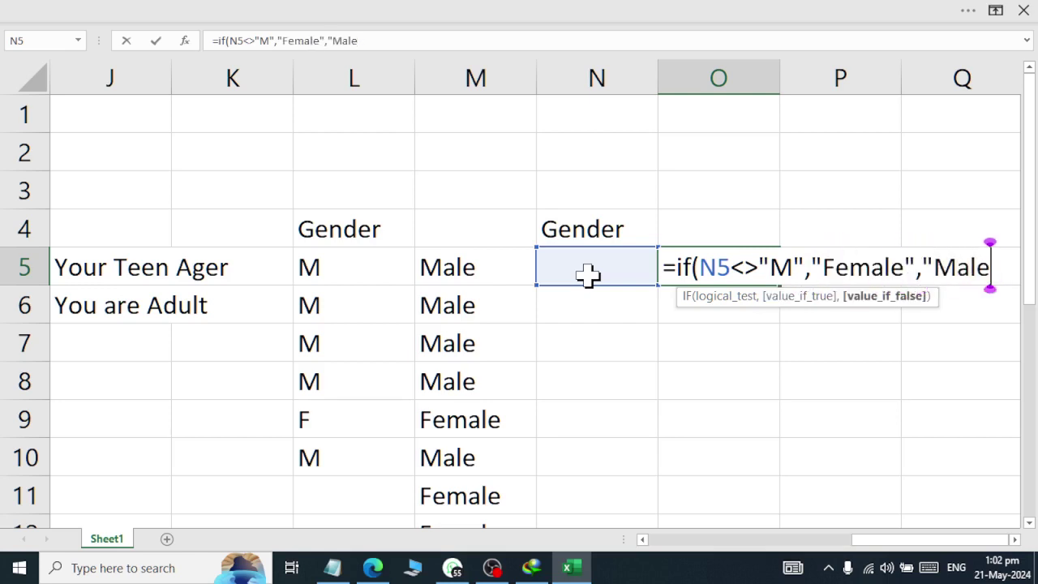
type("\")")
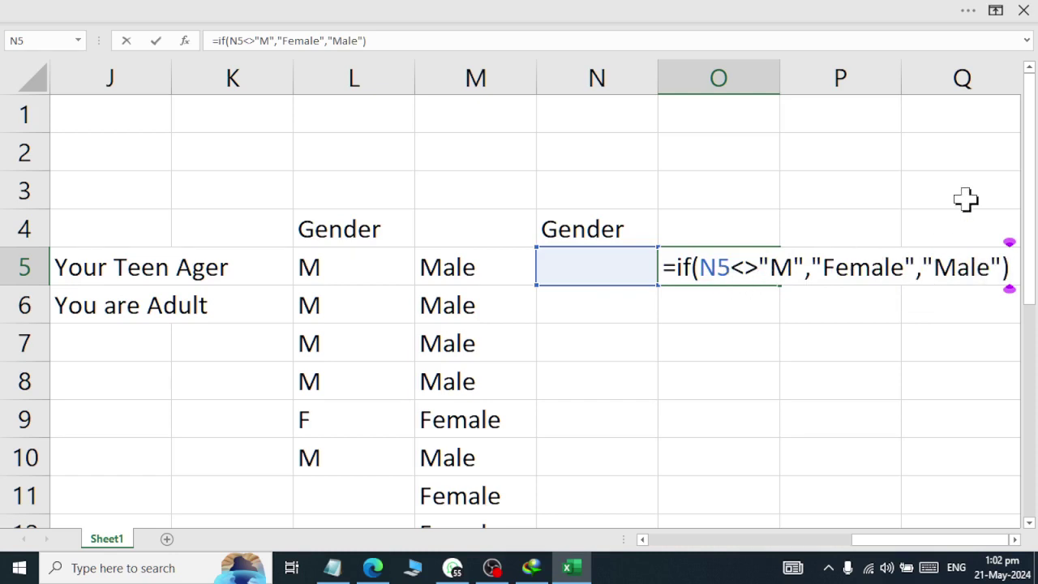
key("Return")
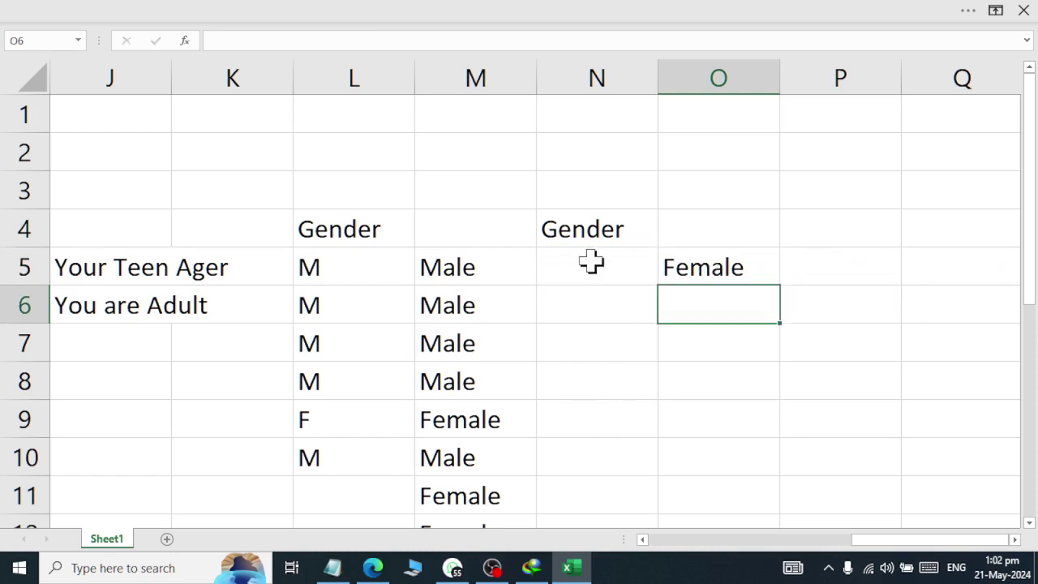
- Fill O5's formula down column O and enter M in N5, N6 and N7
left_click(742, 264)
double_click(782, 288)
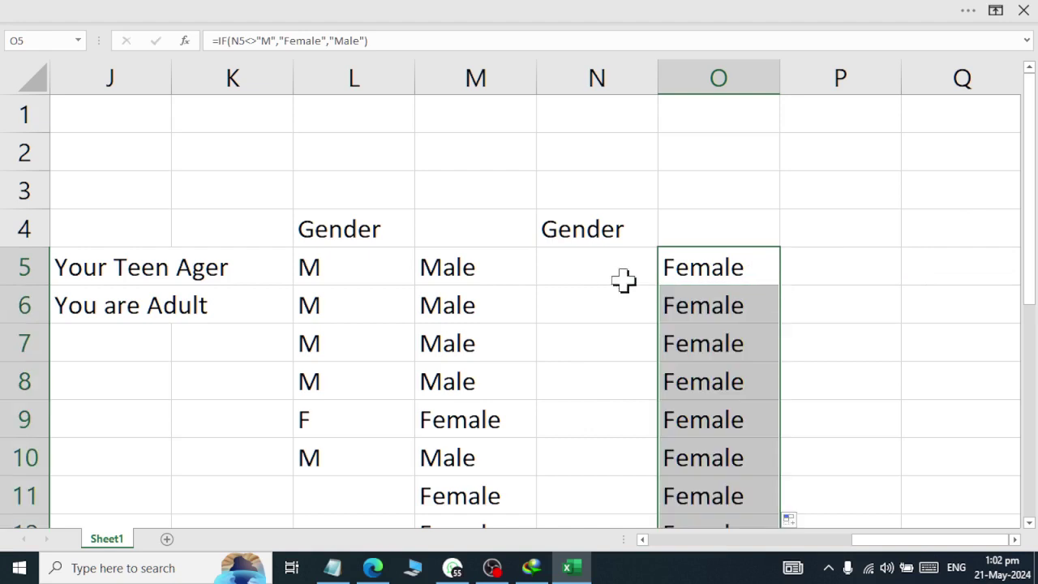
left_click(636, 266)
type("M")
key("Return")
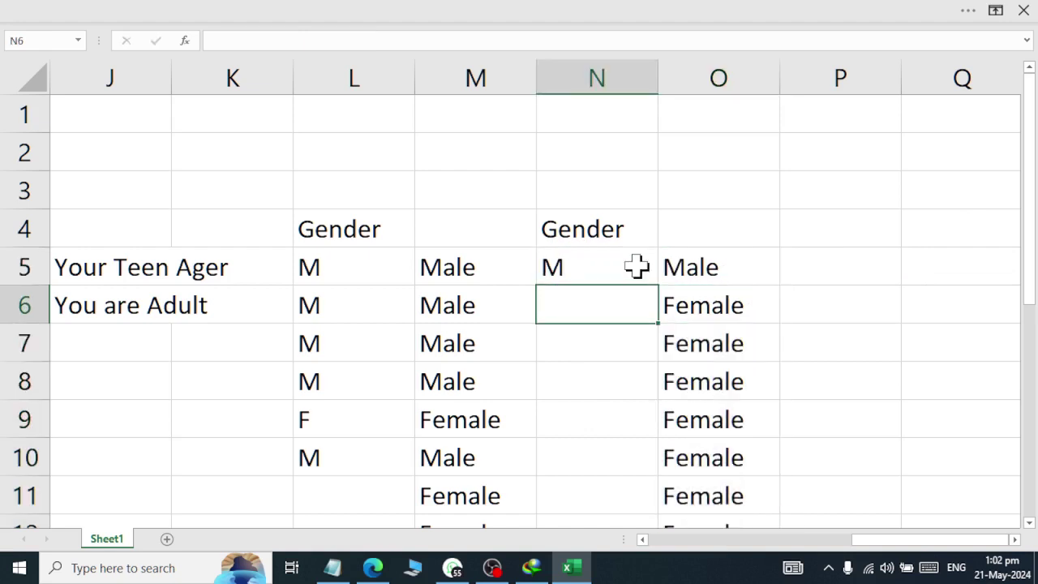
type("M")
key("Return")
type("M")
key("Return")
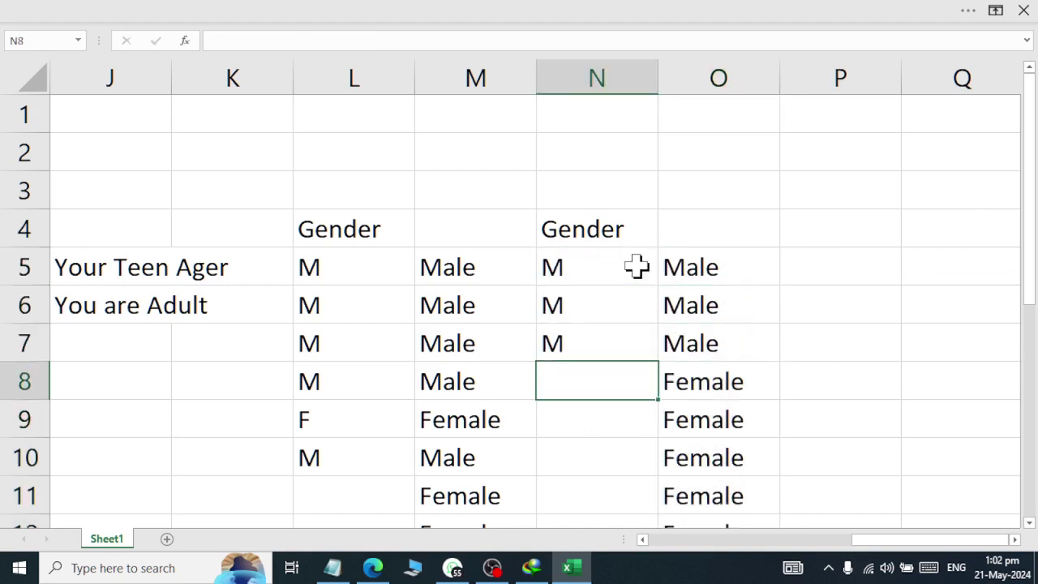
- Restore the ribbon and turn on Show Formulas from the Formulas tab
left_click(428, 16)
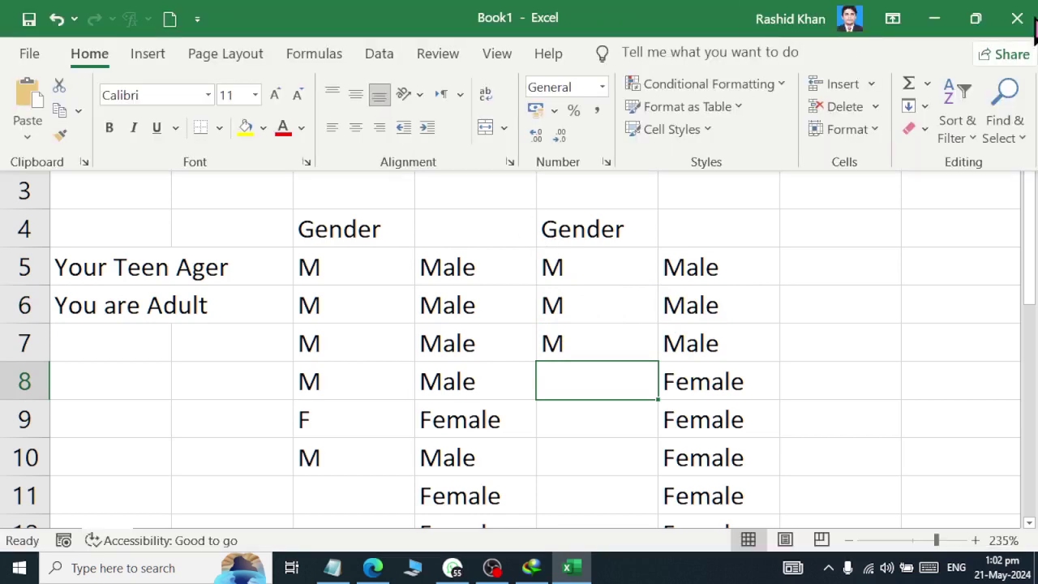
left_click(893, 22)
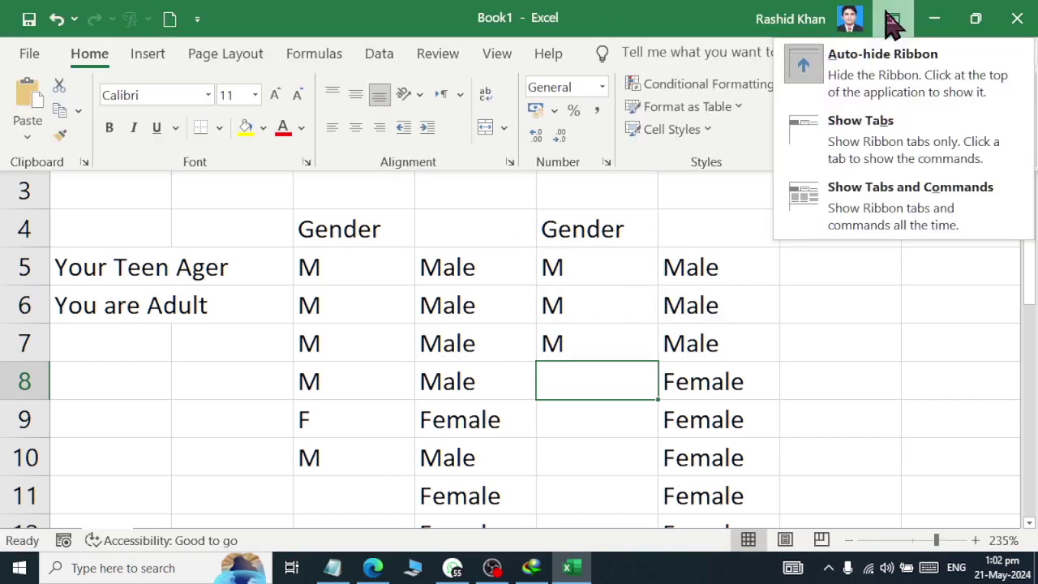
left_click(317, 55)
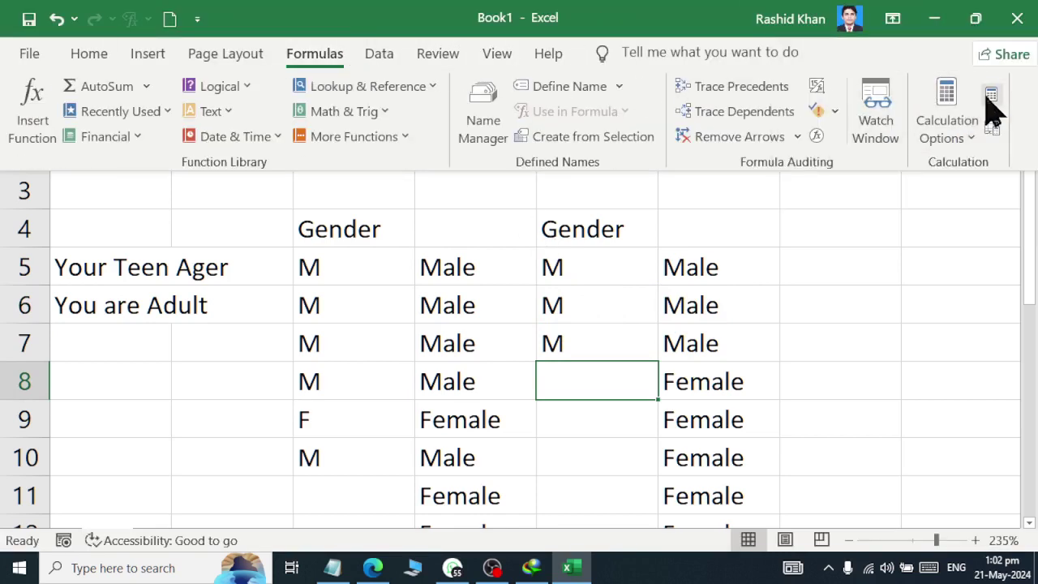
left_click(819, 84)
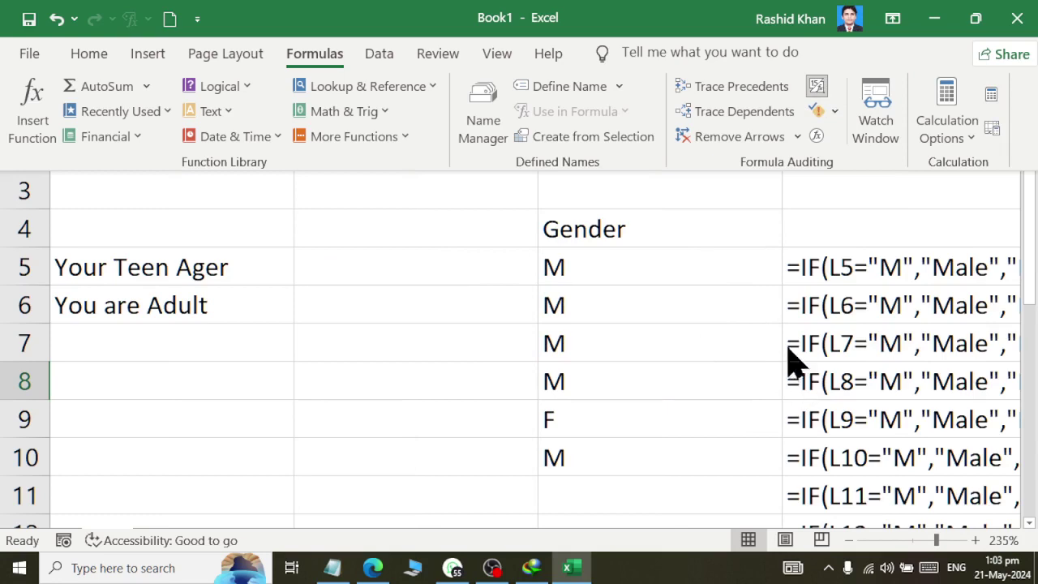
- Scroll down the sheet and collapse the ribbon again with Ctrl+Shift+F1
scroll(786, 349, "down", 2)
scroll(783, 340, "down", 1)
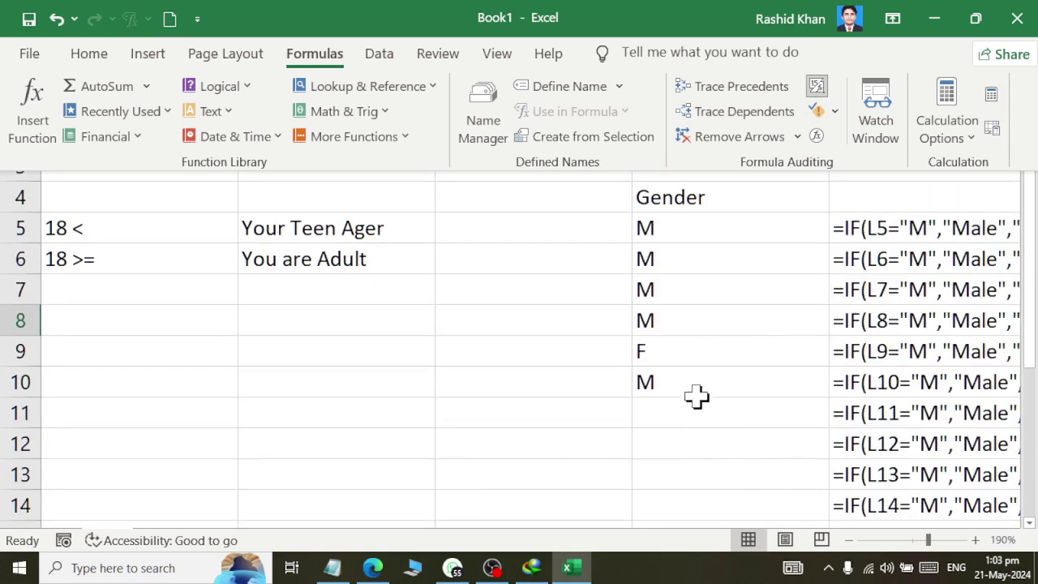
scroll(695, 395, "down", 2)
scroll(696, 396, "down", 1)
left_click(774, 459)
key("ctrl+shift+F1")
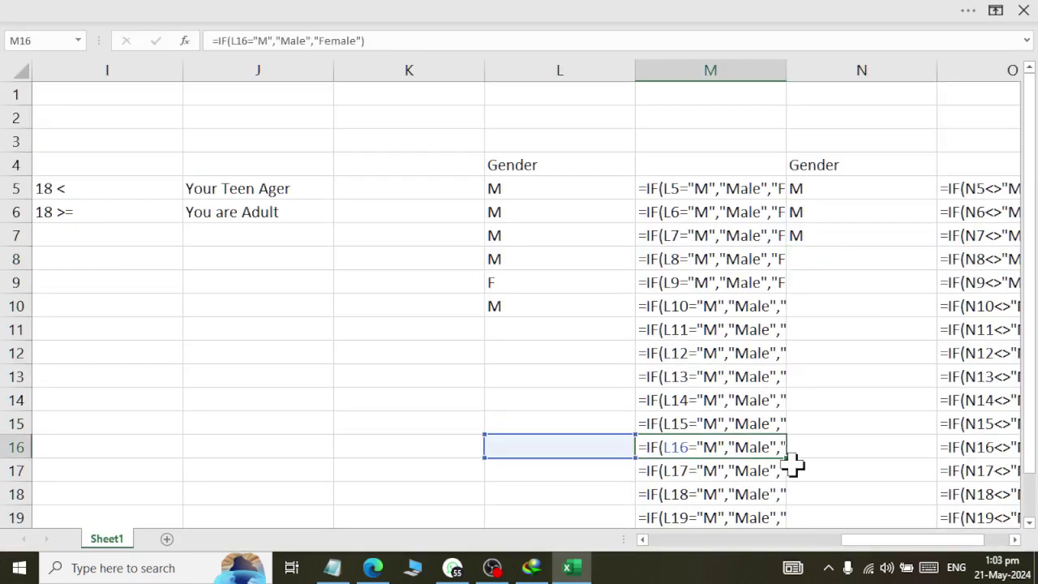
key("Right")
key("Right")
key("Right")
key("Right")
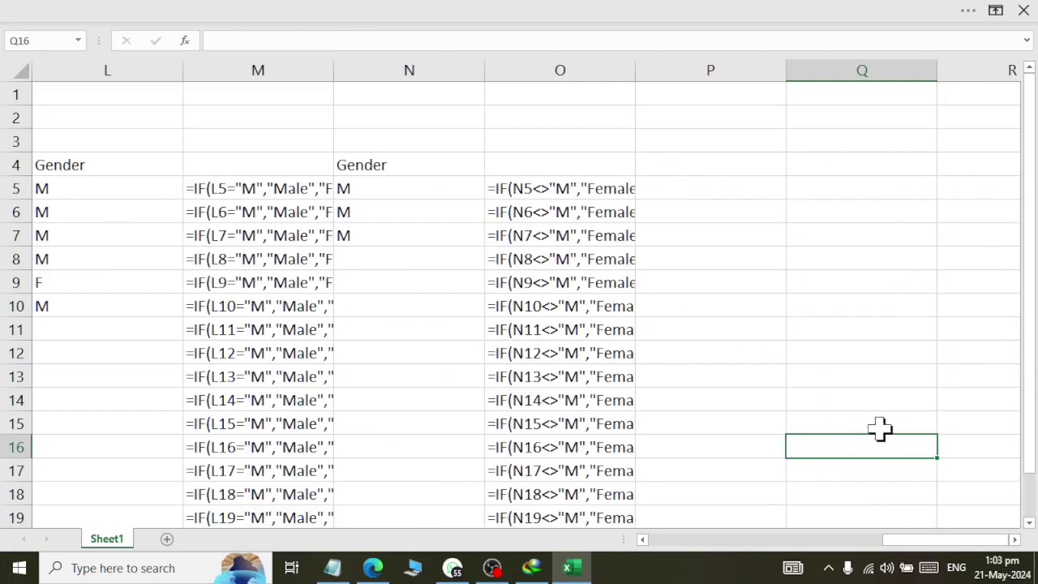
- Widen column M and autofit column O so the full IF formulas are visible
left_click_drag(333, 71, 453, 73)
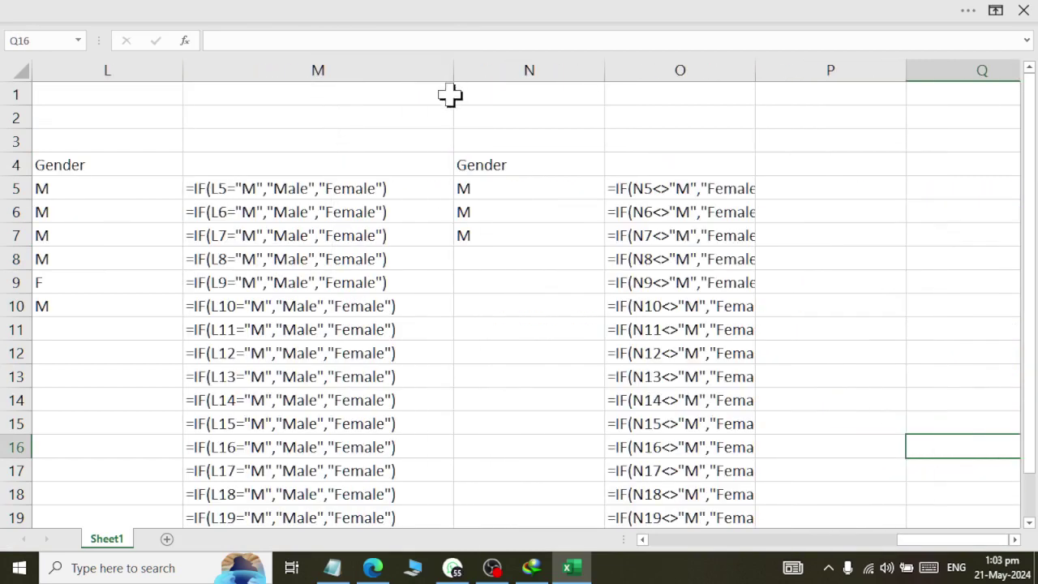
double_click(755, 71)
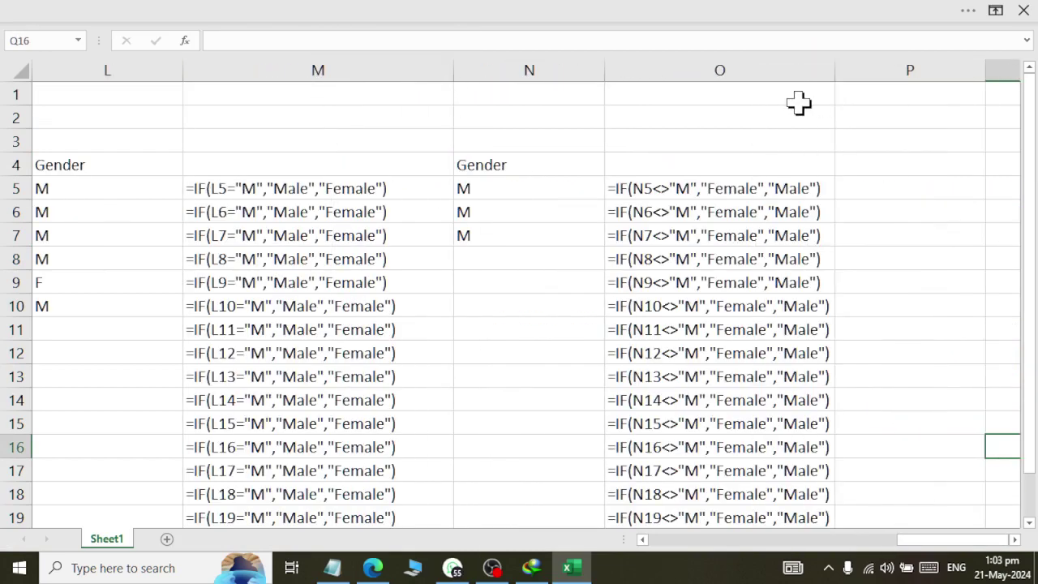
scroll(798, 102, "up", 2)
left_click(487, 243)
scroll(238, 289, "left", 3)
left_click(818, 413)
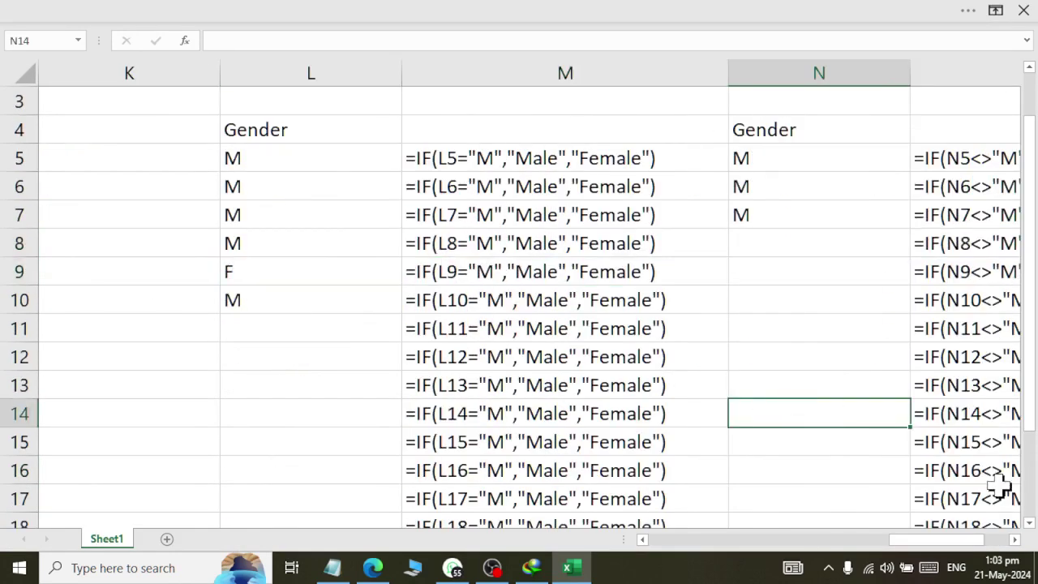
left_click(1016, 540)
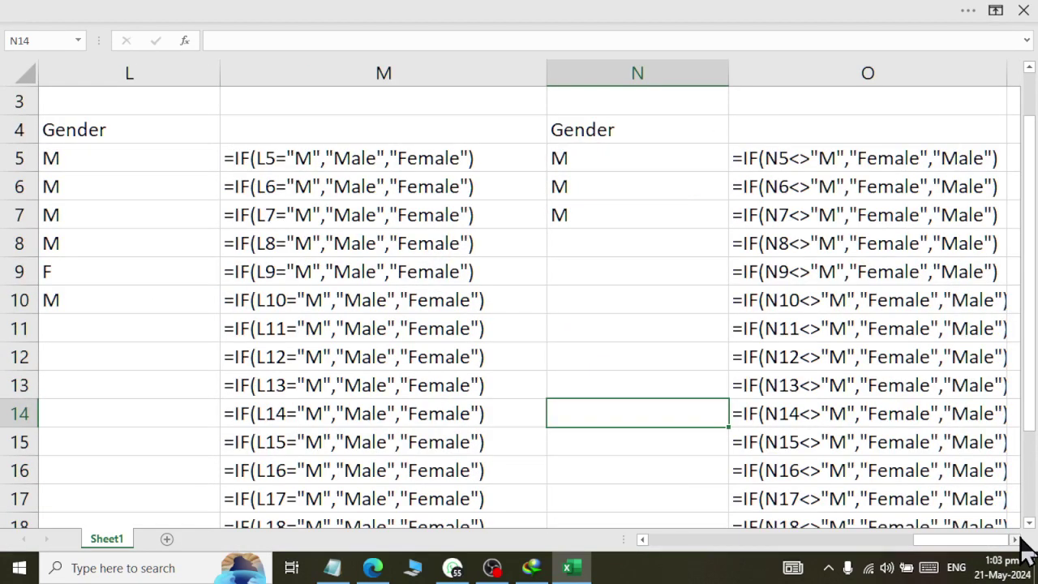
left_click(392, 159)
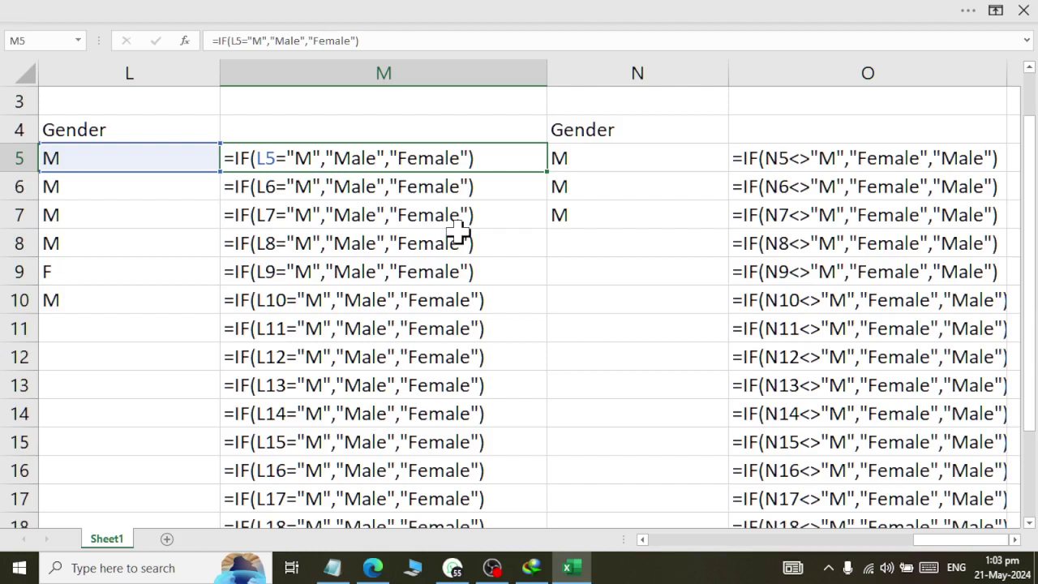
- Turn off Show Formulas so the Gender columns display Male and Female, then select Q4
key("Right")
key("Right")
key("Right")
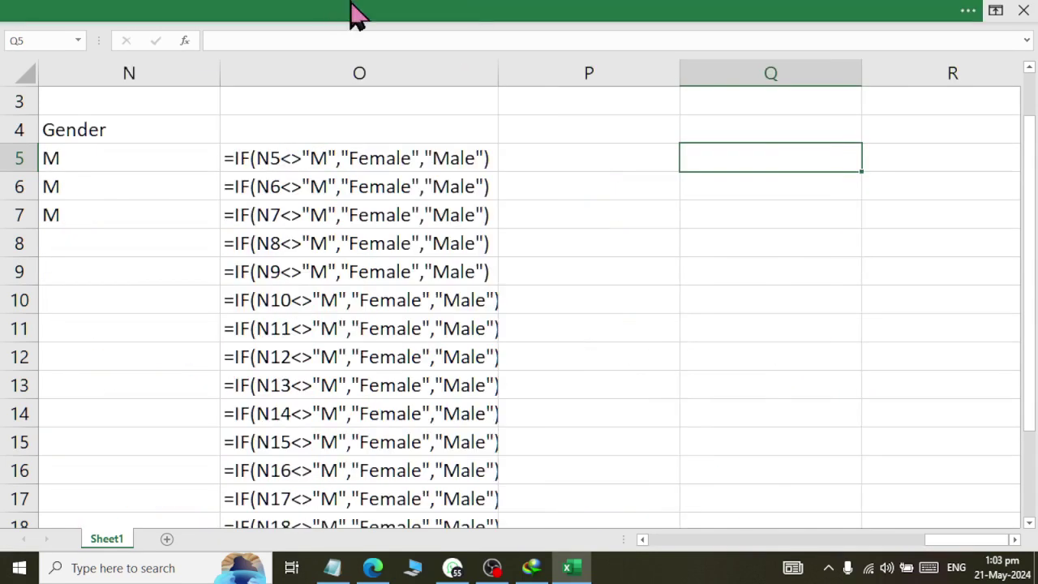
left_click(350, 12)
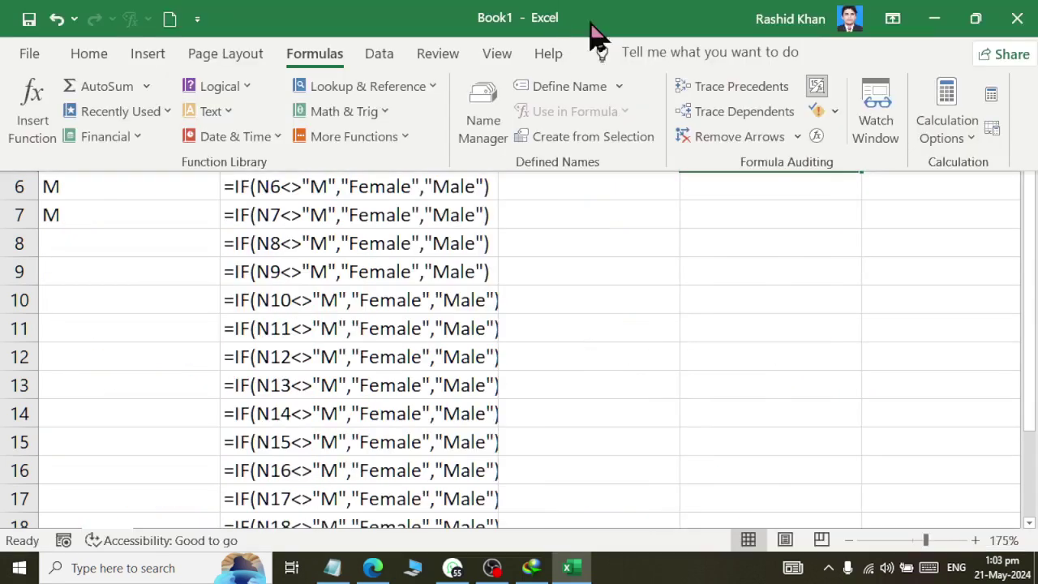
left_click(817, 86)
scroll(463, 262, "up", 1)
left_click(313, 247)
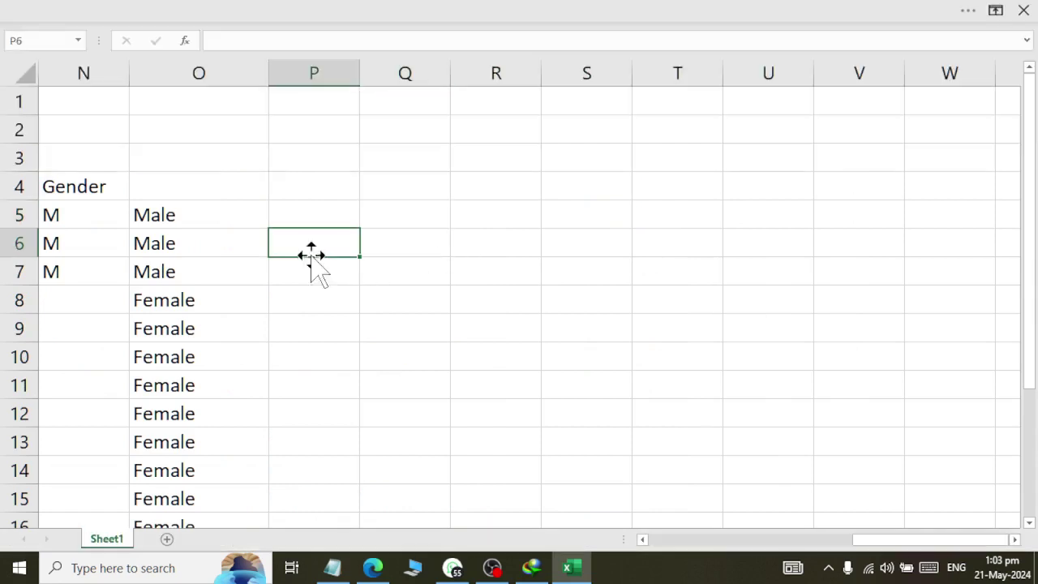
left_click(317, 185)
left_click(394, 191)
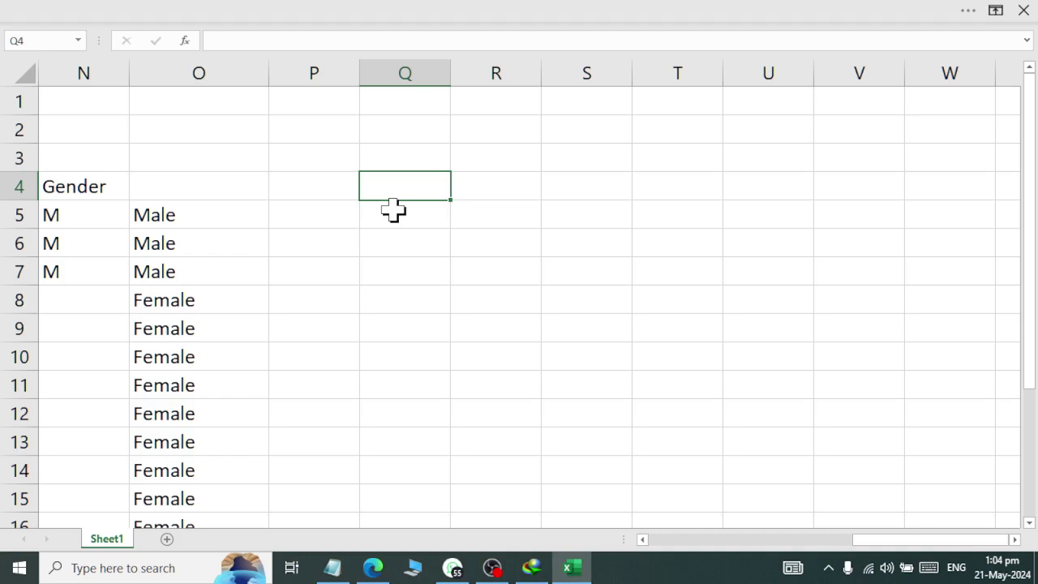
- Head Q4 'Check Number' and enter =IF(Q5>=100,100,0) in R5
type("Check")
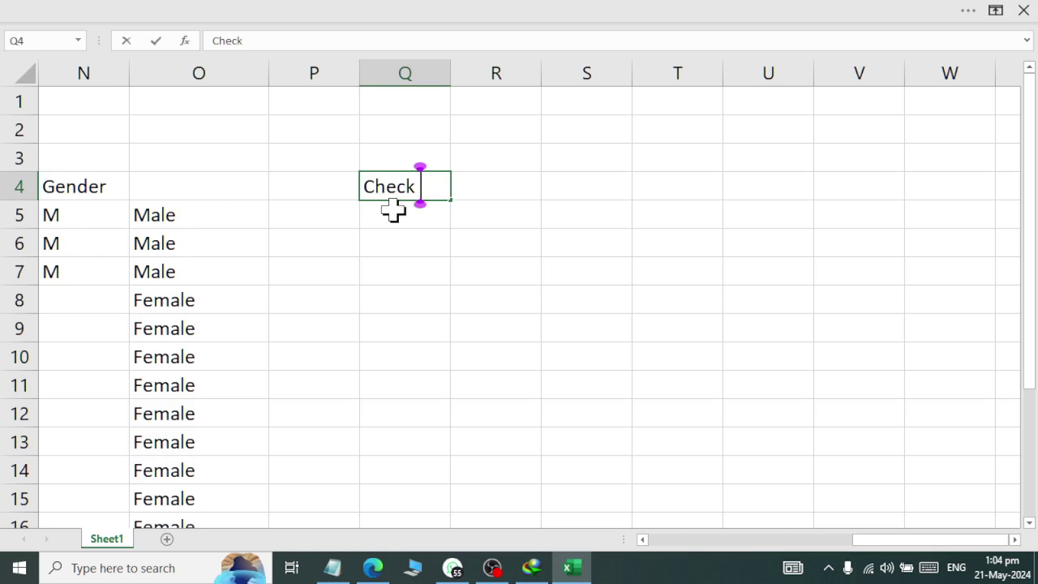
type(" Number")
key("Return")
key("Return")
left_click(393, 211)
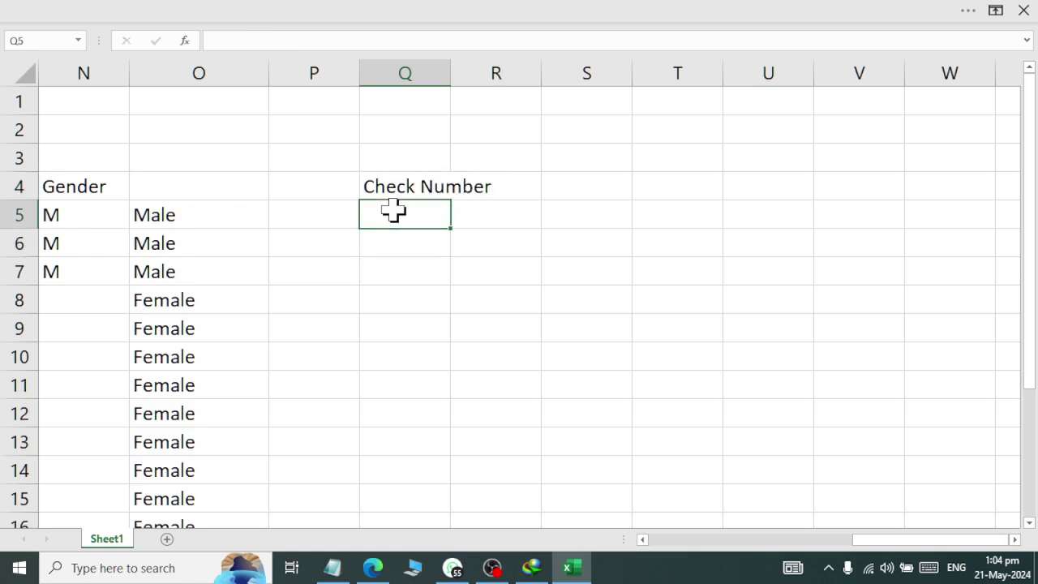
key("Tab")
type("=if")
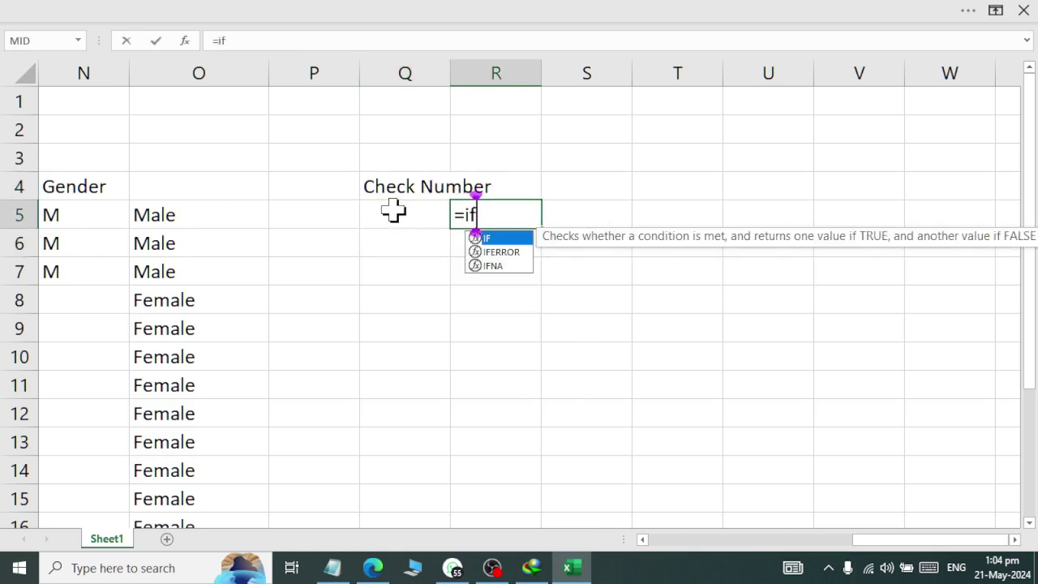
type("(")
left_click(411, 209)
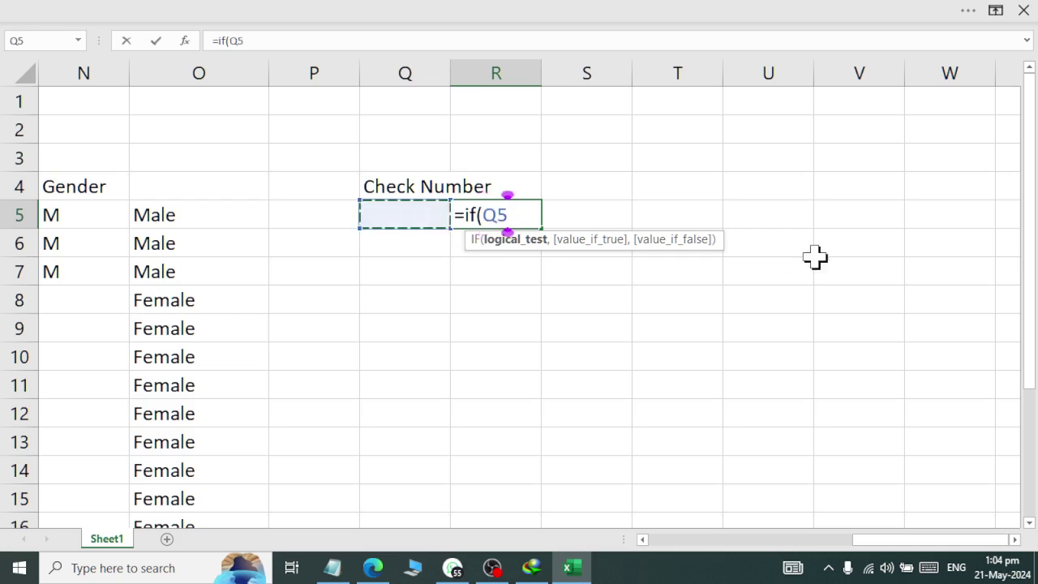
type(">")
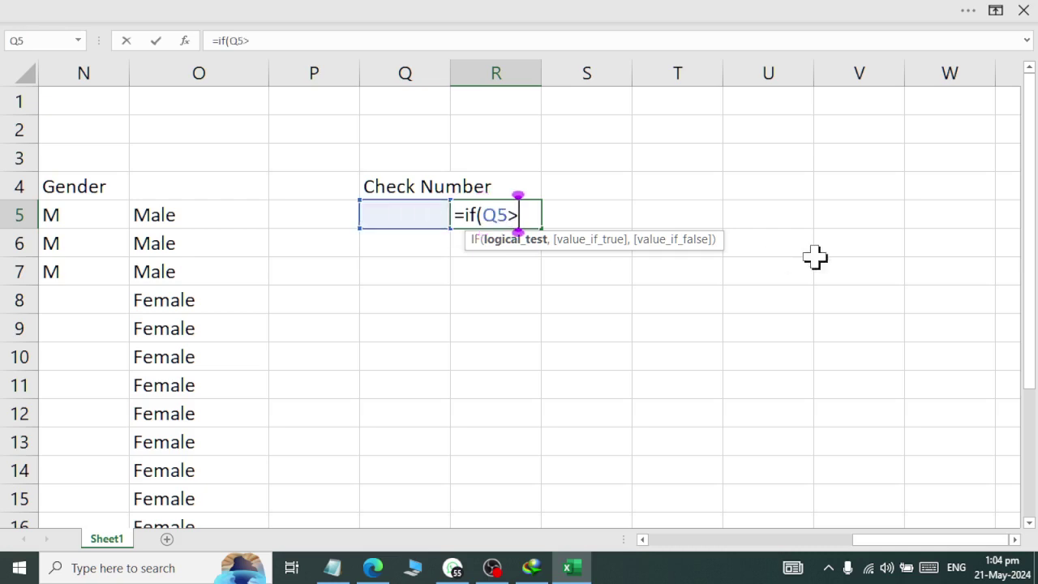
type("=")
type("100")
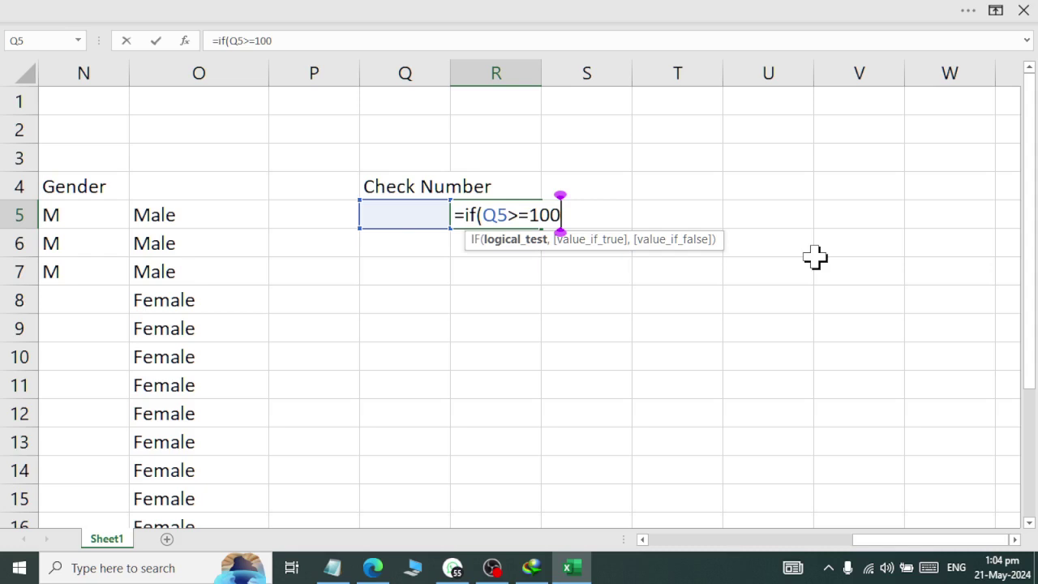
type(",")
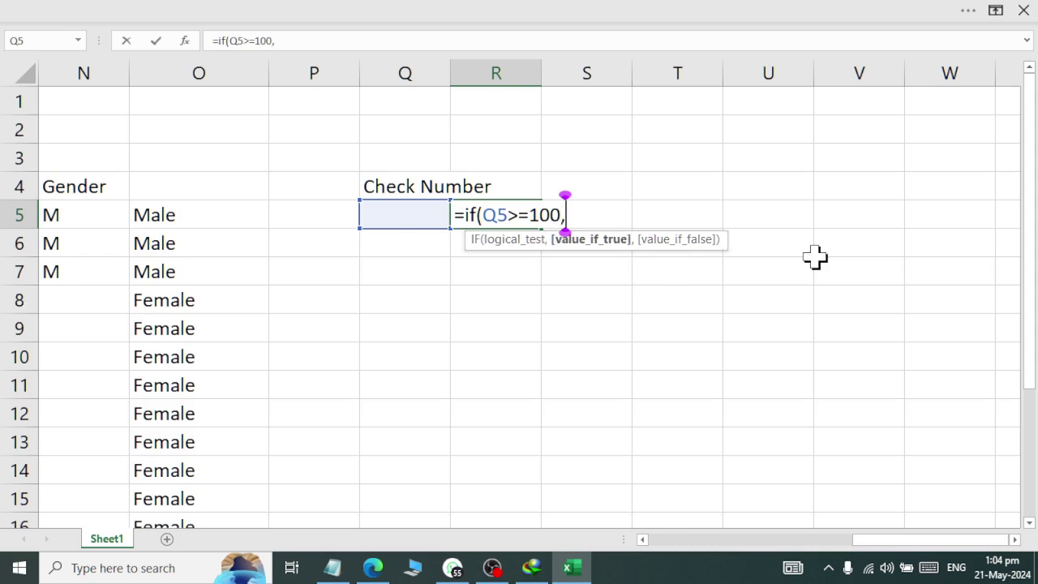
type("100")
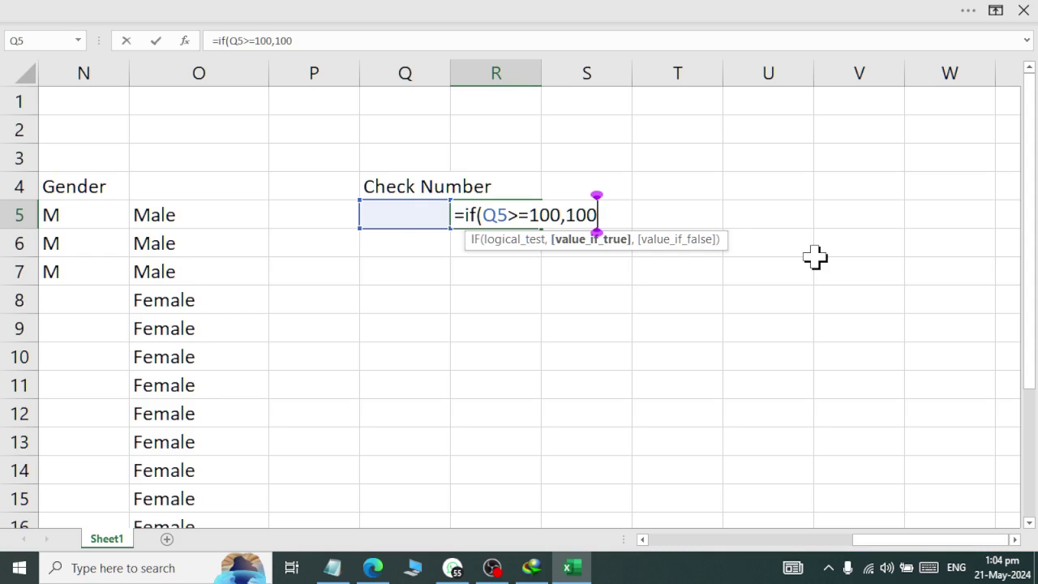
type(",0)")
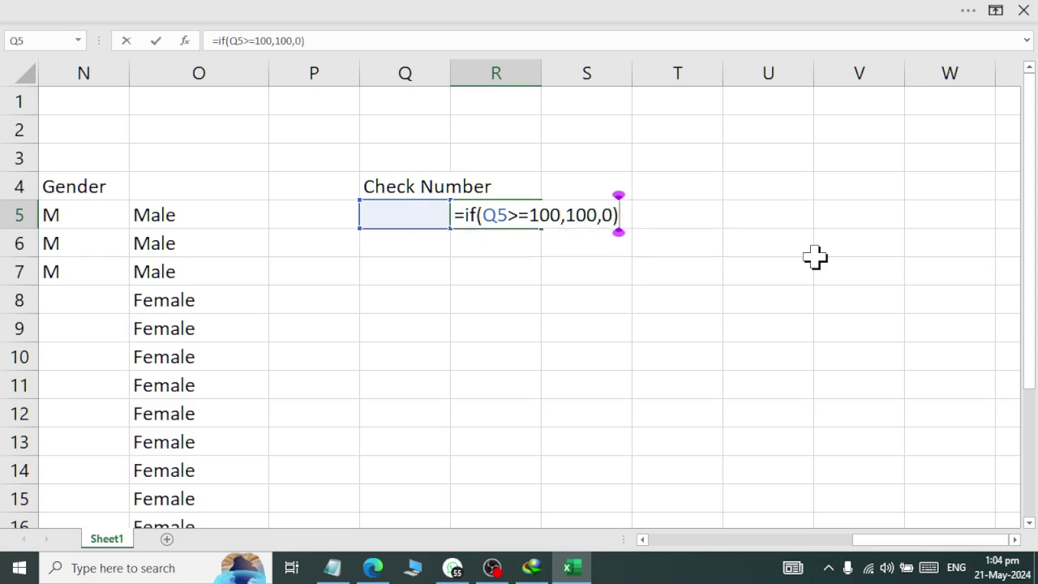
key("Return")
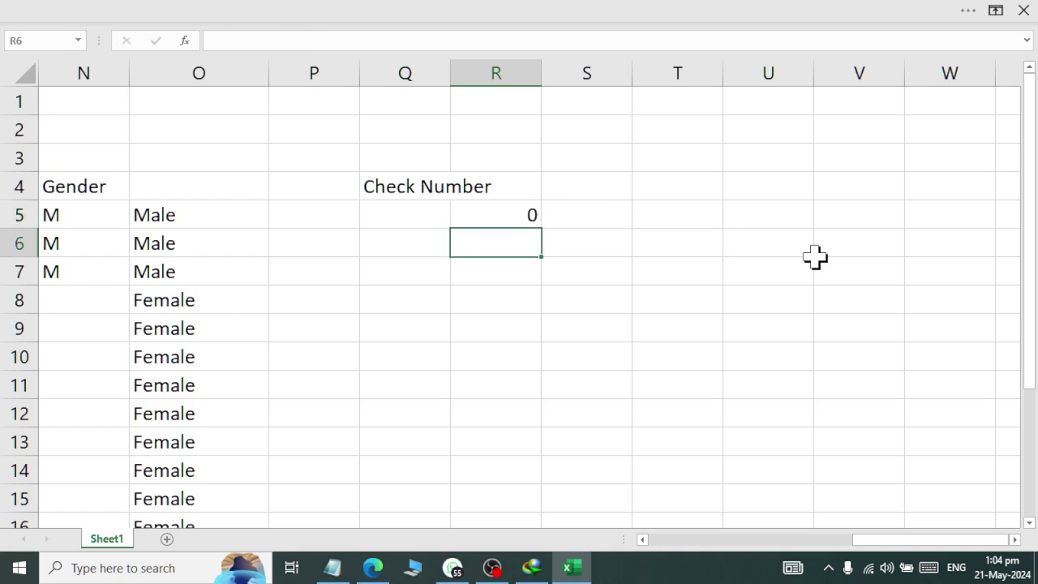
- Test R5's IF result with Q5 values 23, 234, 54, 10, 100, 123, 34 and 324
key("Left")
key("Up")
type("23")
key("Return")
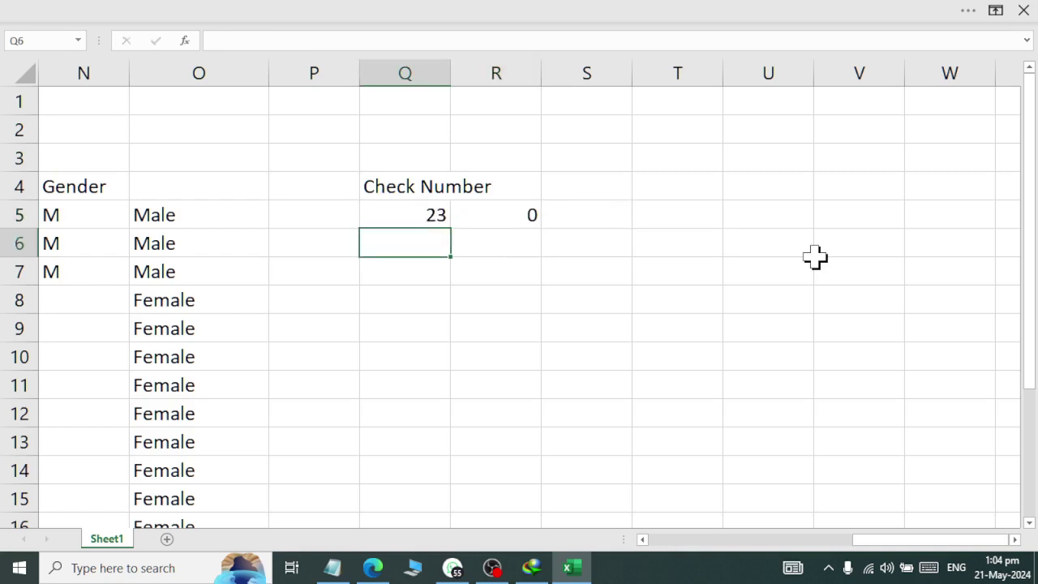
key("Up")
type("234")
key("Return")
key("Up")
type("54")
key("Return")
key("Up")
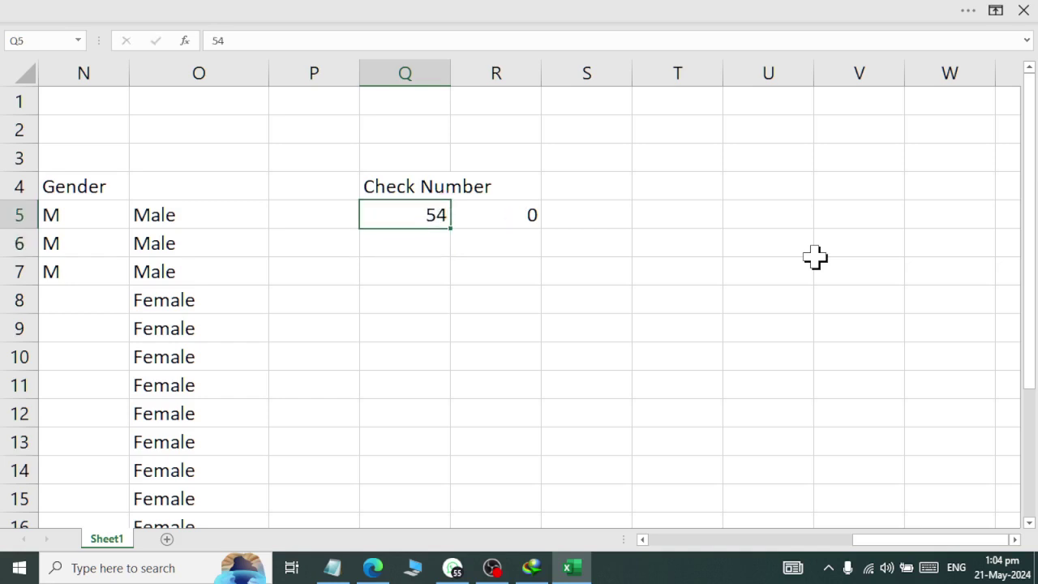
type("10")
key("Return")
key("Up")
type("100")
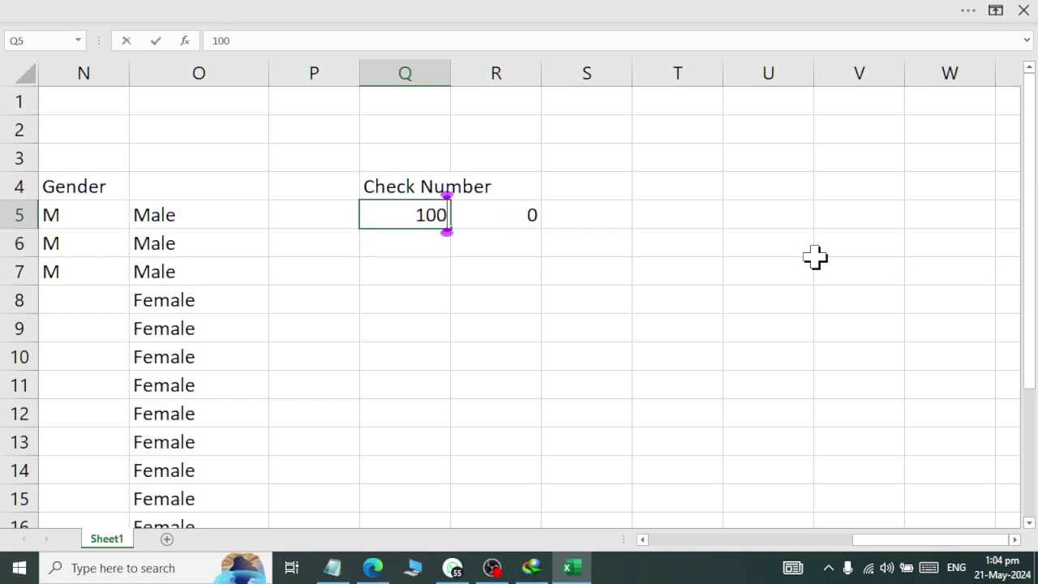
key("Return")
key("Up")
type("123")
key("Return")
key("Up")
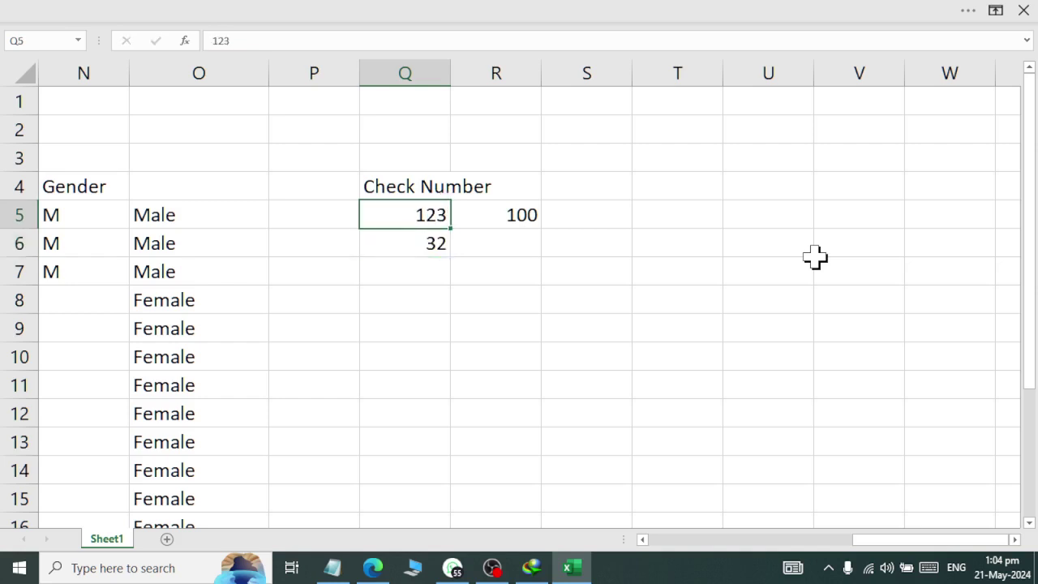
type("34")
key("Return")
key("Up")
type("324")
key("Return")
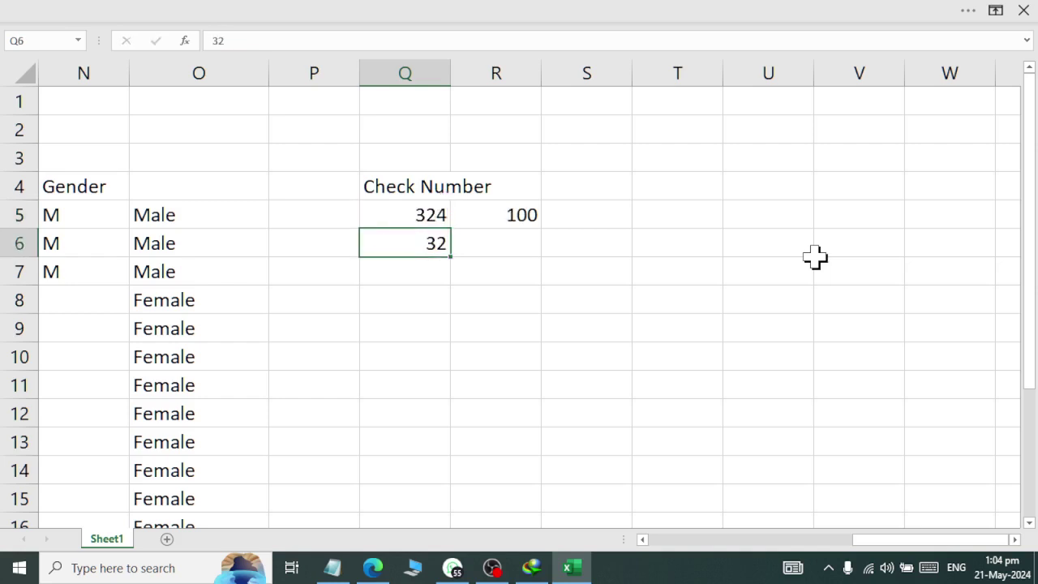
- Clear Q5 and Q6, then retest with 12, 50, 70, 100 and finally 12
key("Up")
key("Delete")
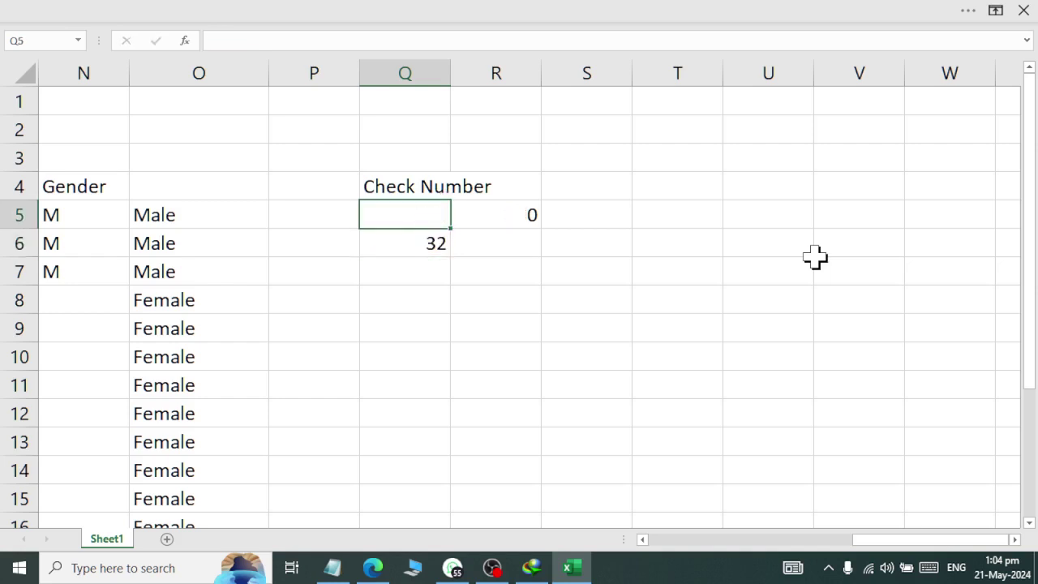
key("Down")
key("Delete")
key("Up")
type("12")
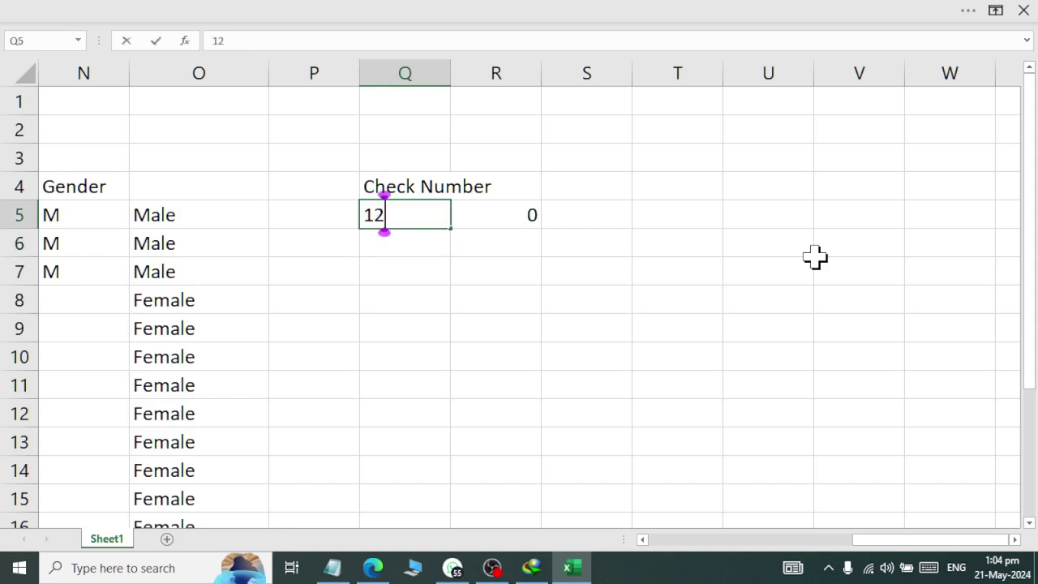
key("Up")
key("Up")
key("Down")
key("Down")
type("50")
key("Return")
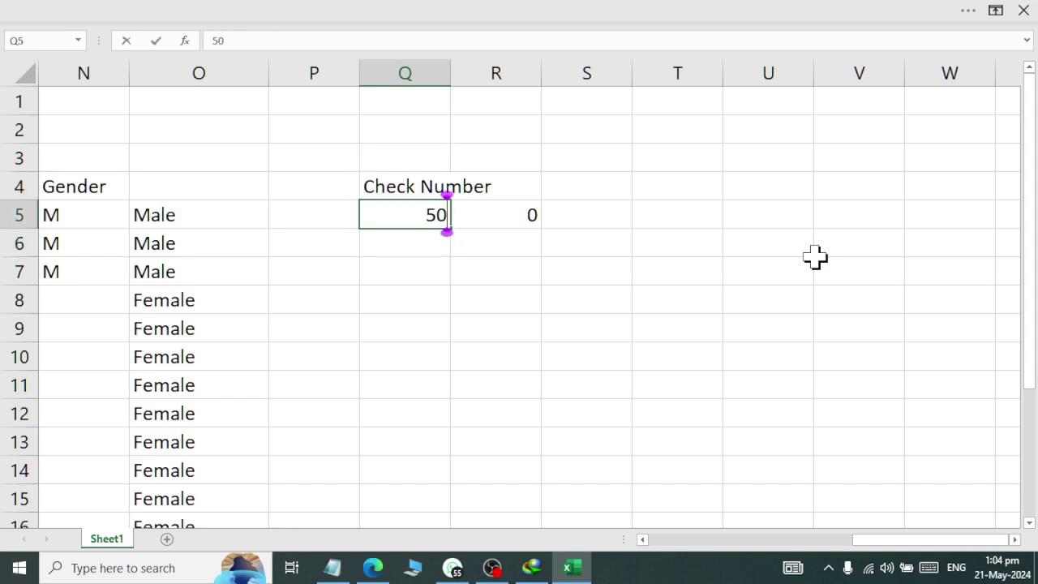
key("Down")
key("Up")
type("70")
key("Return")
key("Up")
type("100")
key("Return")
key("Up")
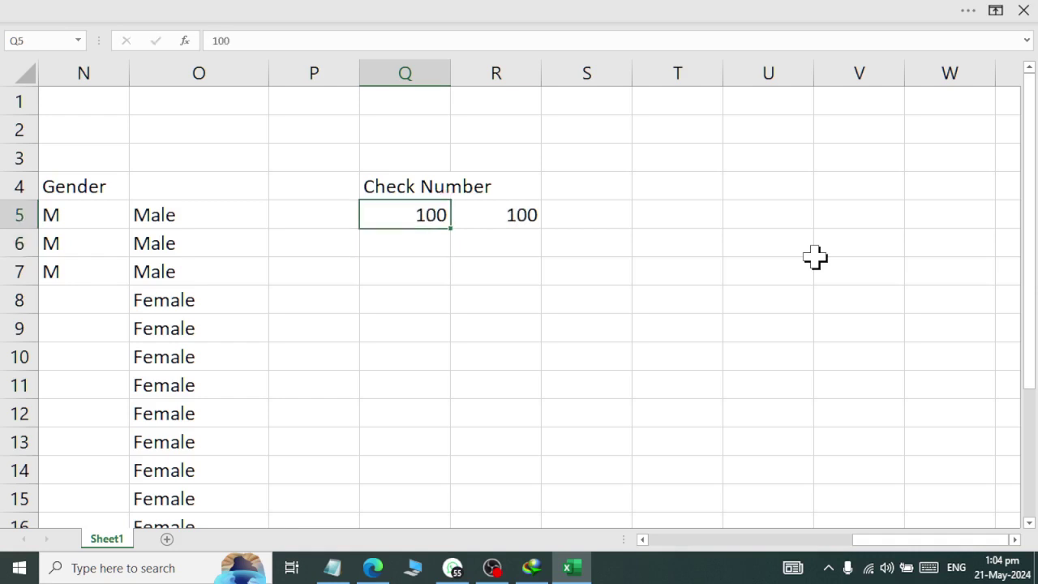
type("12")
key("Return")
key("Up")
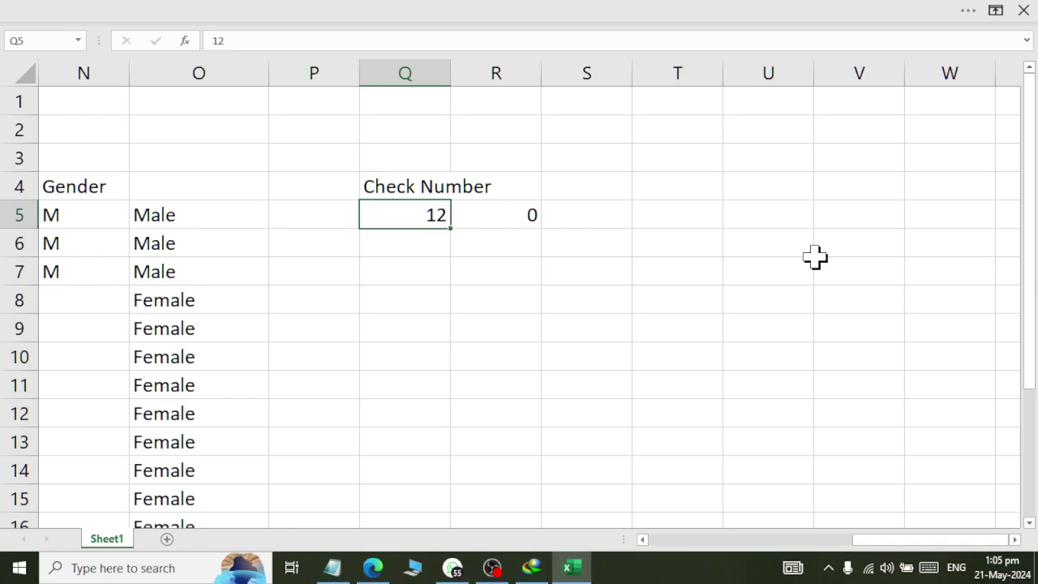
- Review R5's =IF(Q5>=100,100,0) formula in edit mode without changing it
key("Right")
key("F2")
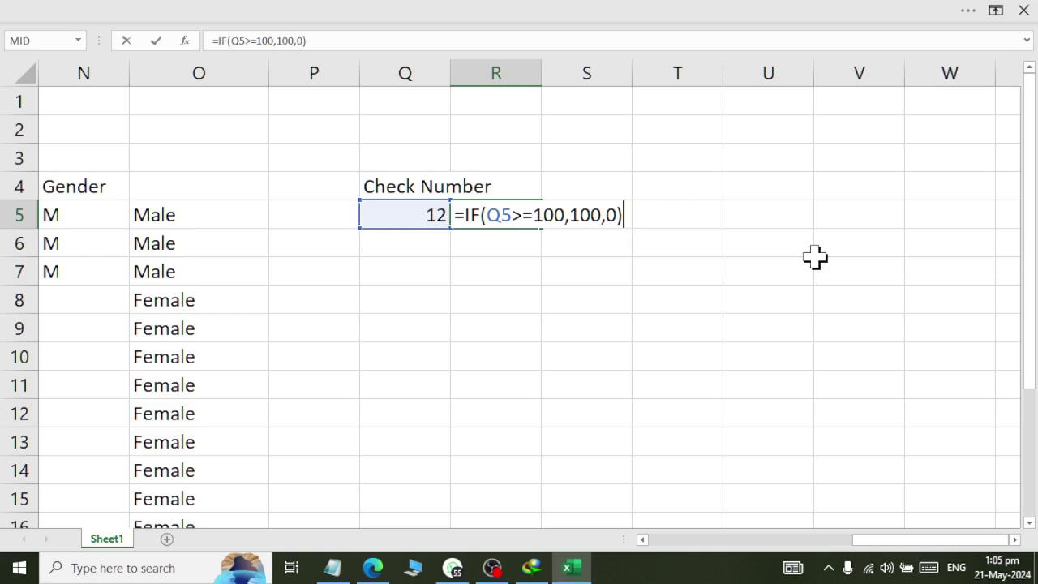
key("Return")
key("Right")
key("Up")
key("Right")
- Head T4 'Check Blank' and enter =IF(T5<>"",100,0) in U5
key("Up")
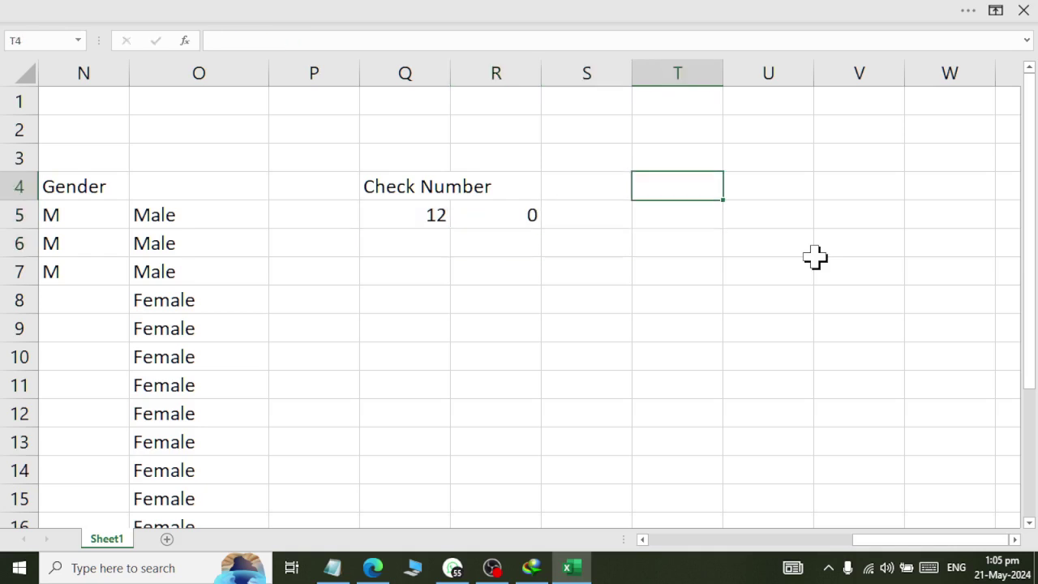
type("Check Blank")
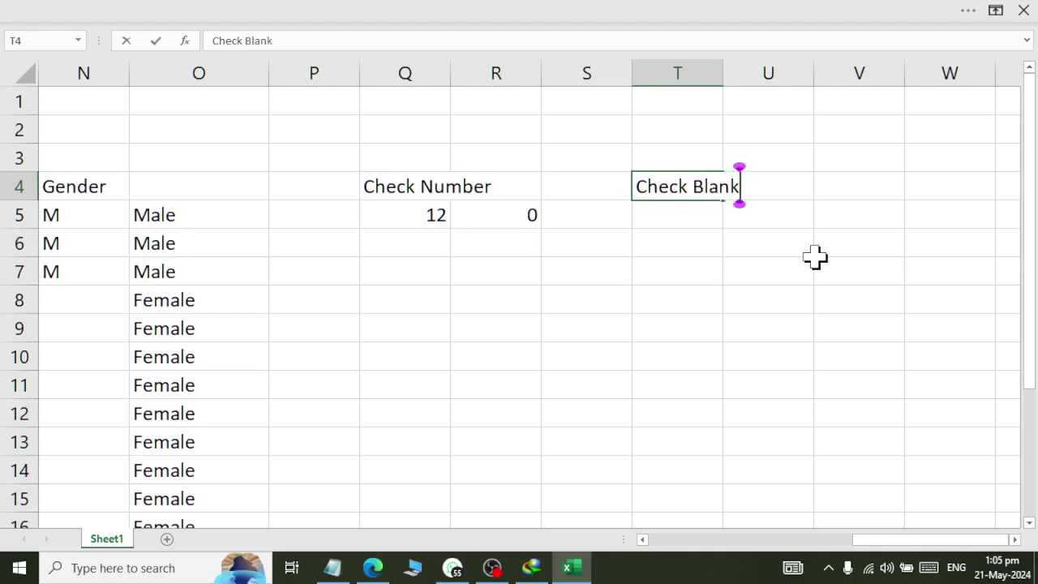
key("Return")
key("Right")
type("=")
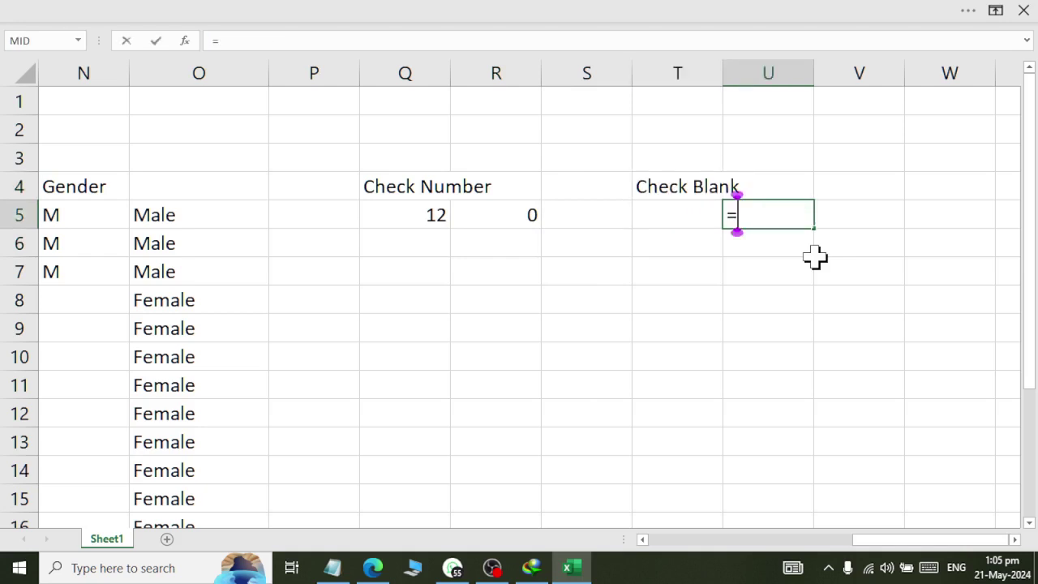
type("if(")
left_click(679, 216)
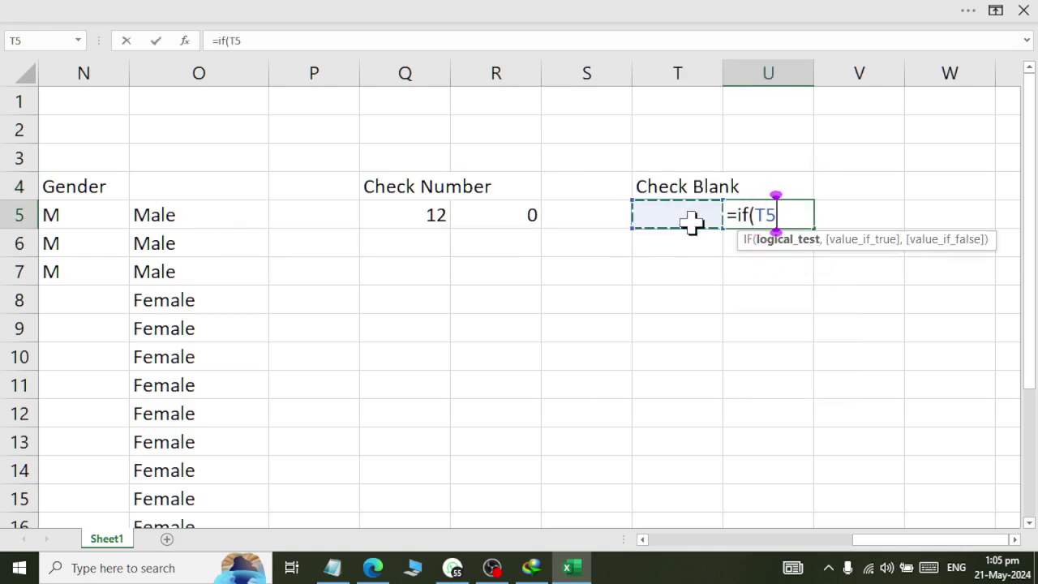
type("<>\"\"")
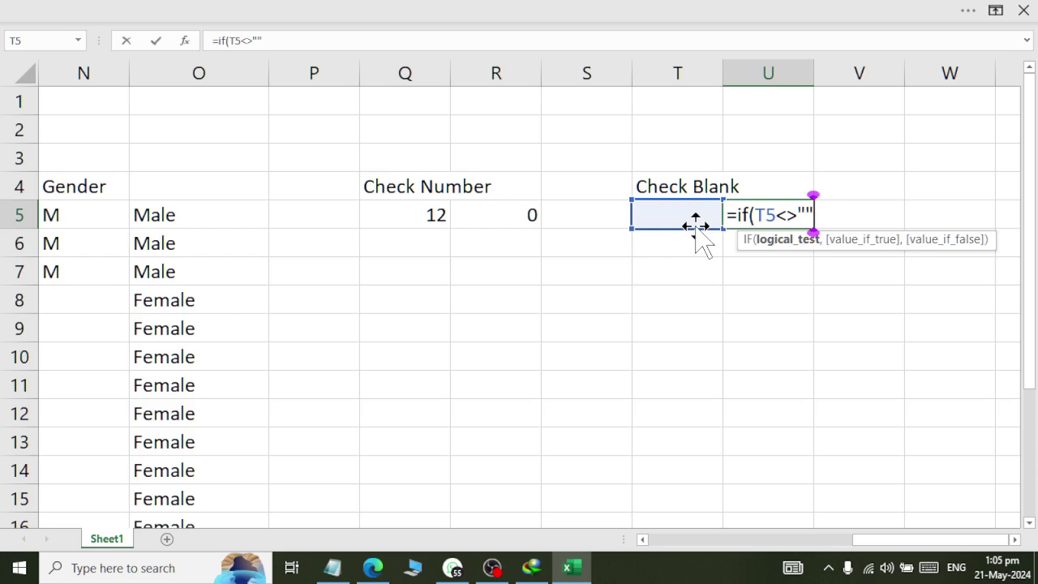
type(",")
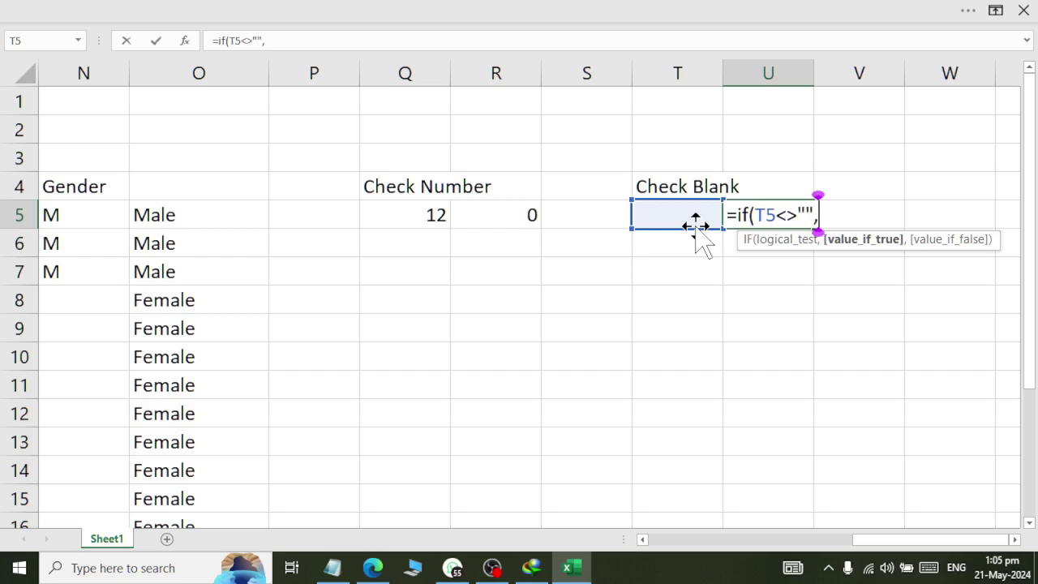
type("100")
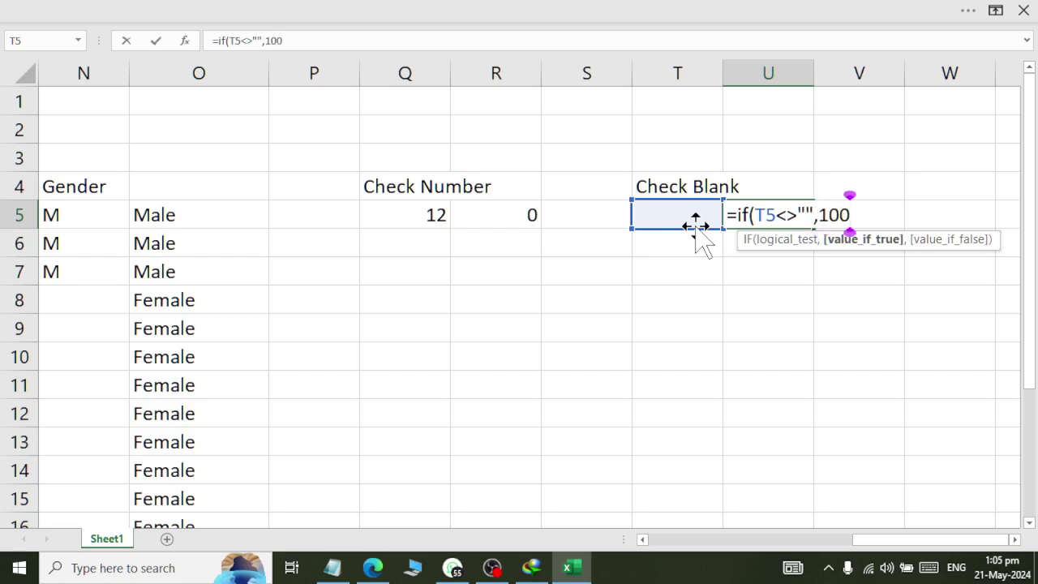
type(",0)")
key("Return")
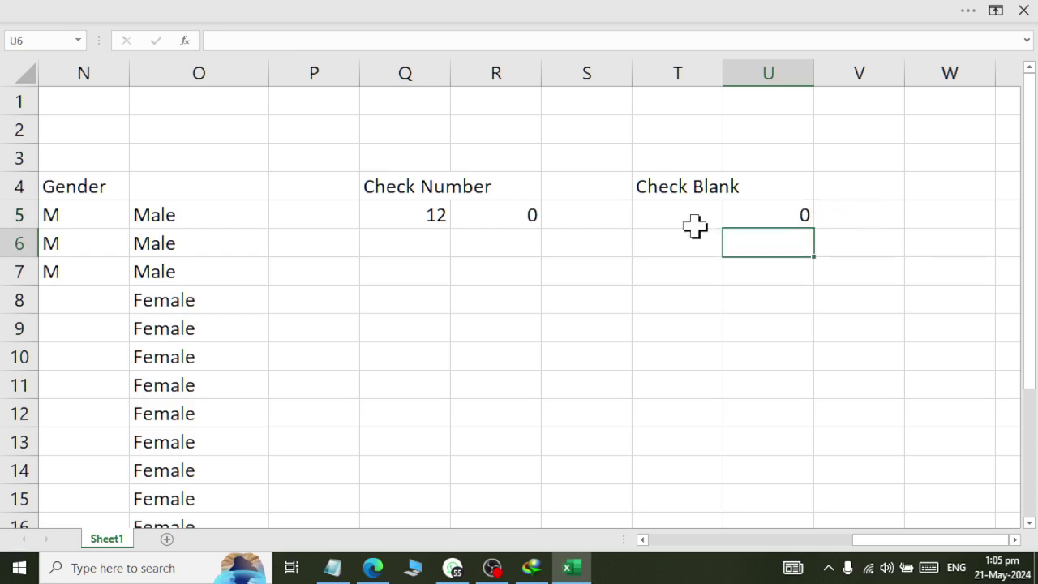
- Enter 23 in T5 so U5 returns 100
key("Up")
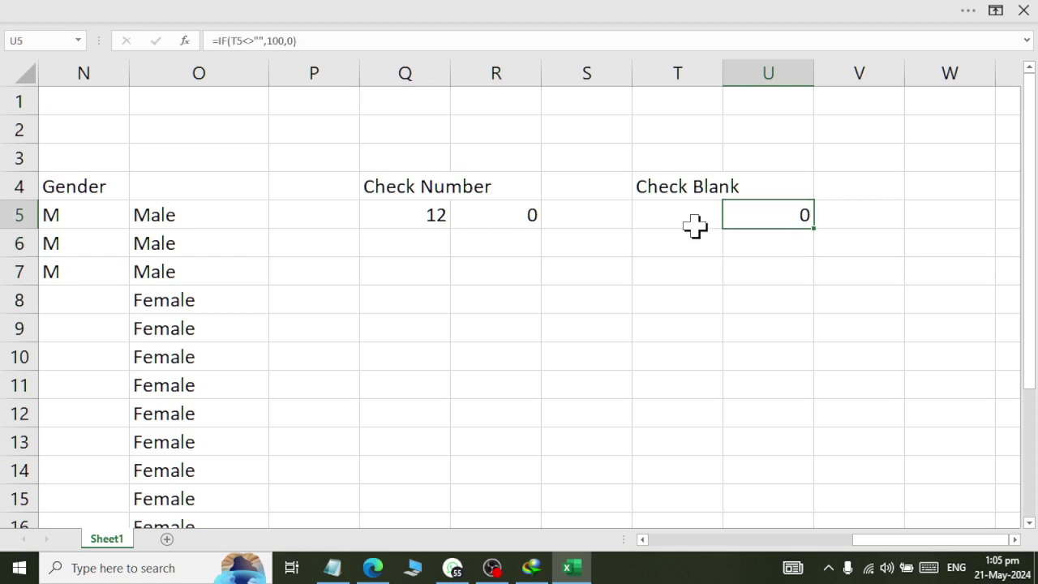
left_click(696, 227)
type("23")
key("Return")
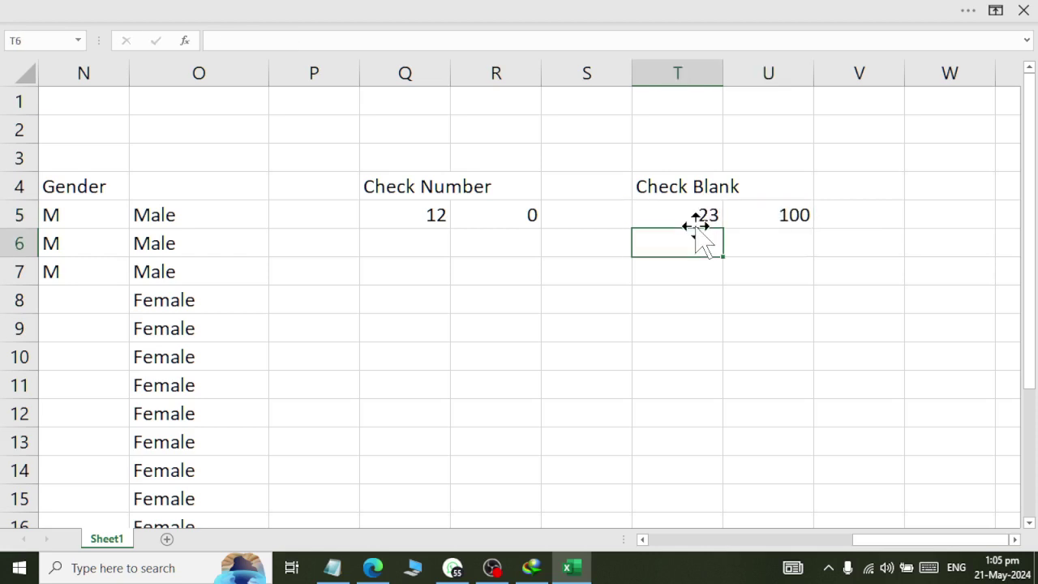
- Put 534 in T5 and change U5's true result from 100 to SUM(2+2)
key("Up")
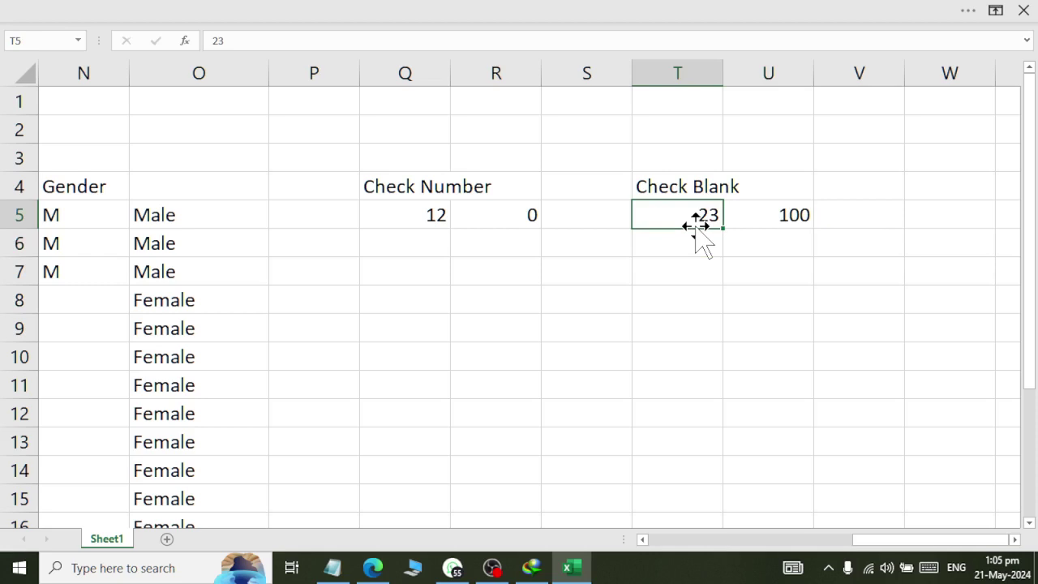
type("534")
key("Return")
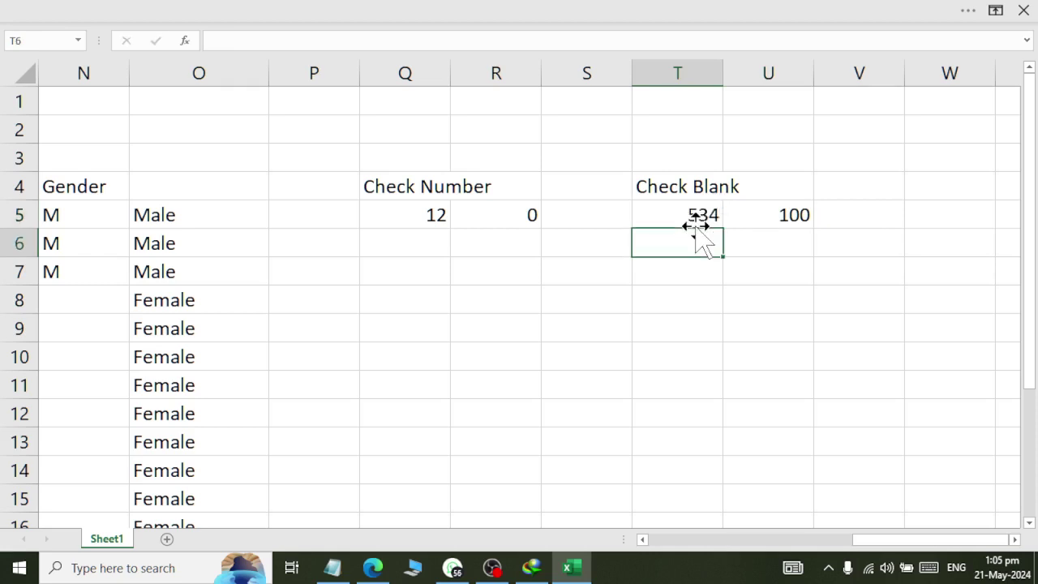
key("Up")
key("Right")
key("F2")
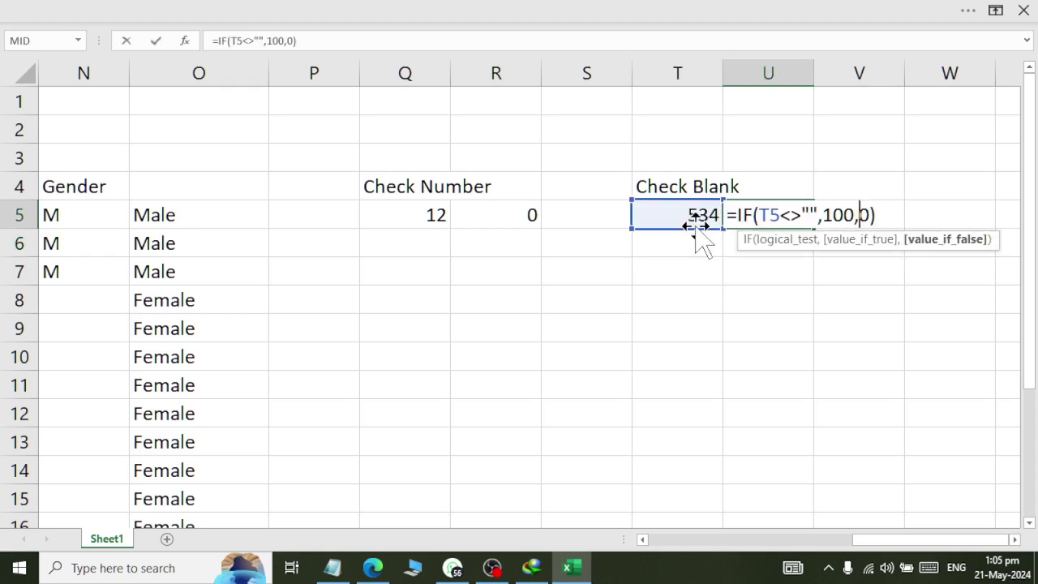
key("Left")
key("BackSpace")
key("BackSpace")
key("BackSpace")
type("sum")
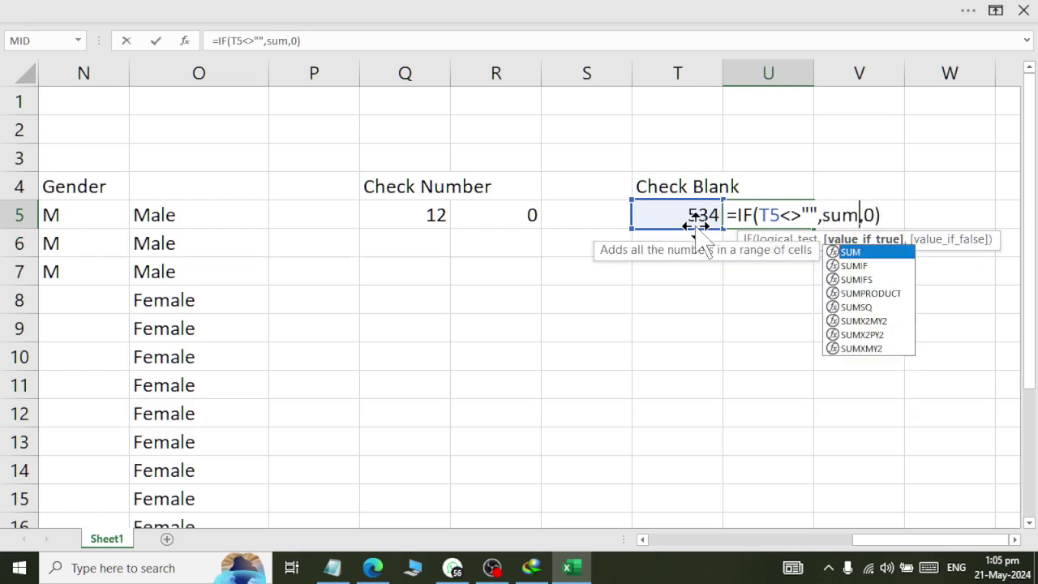
type("(2)")
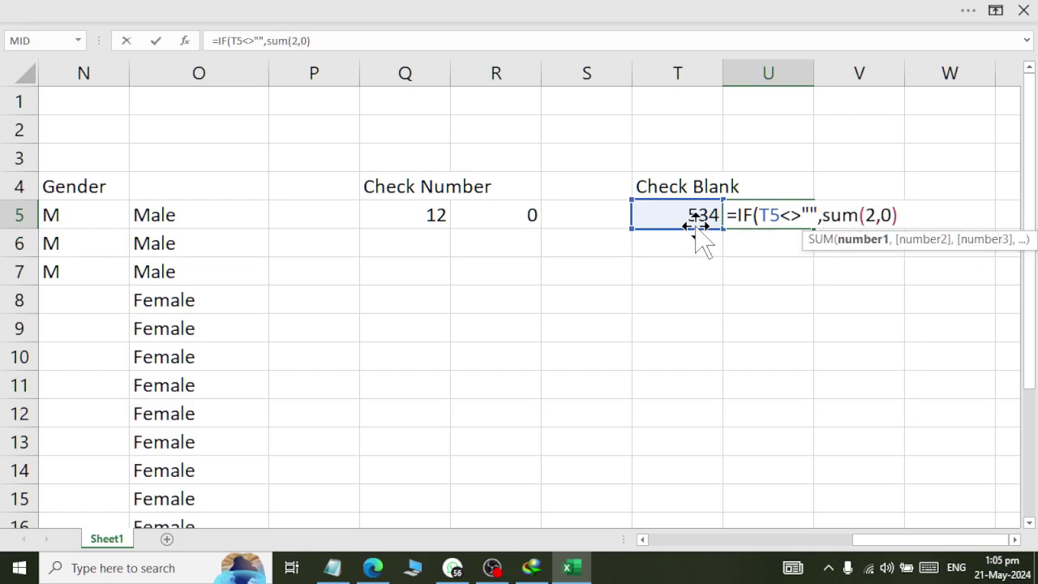
type("+2)")
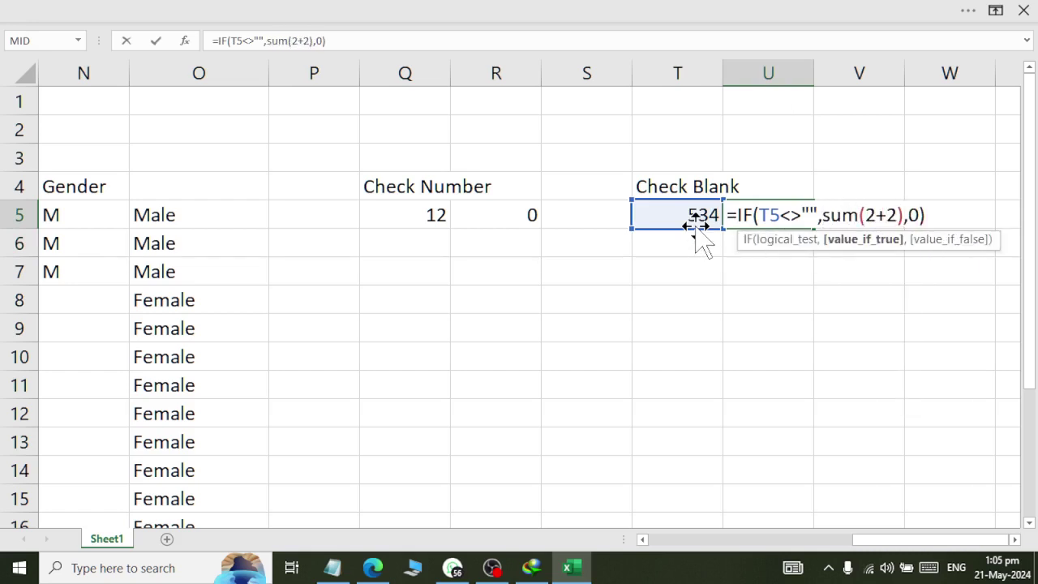
key("Return")
- Clear T5 and change U5's SUM to reference U2+V2
key("Up")
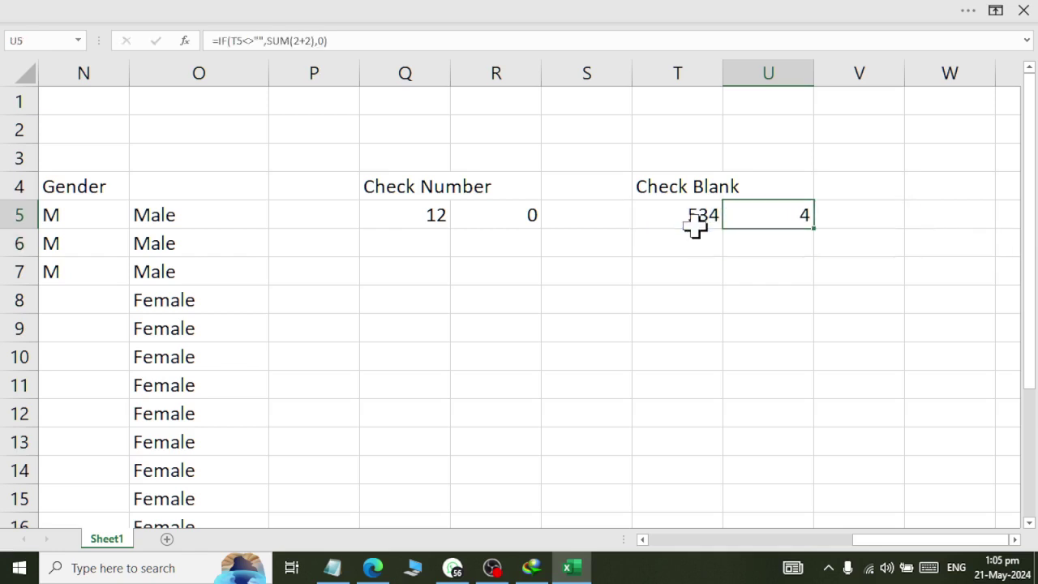
key("Left")
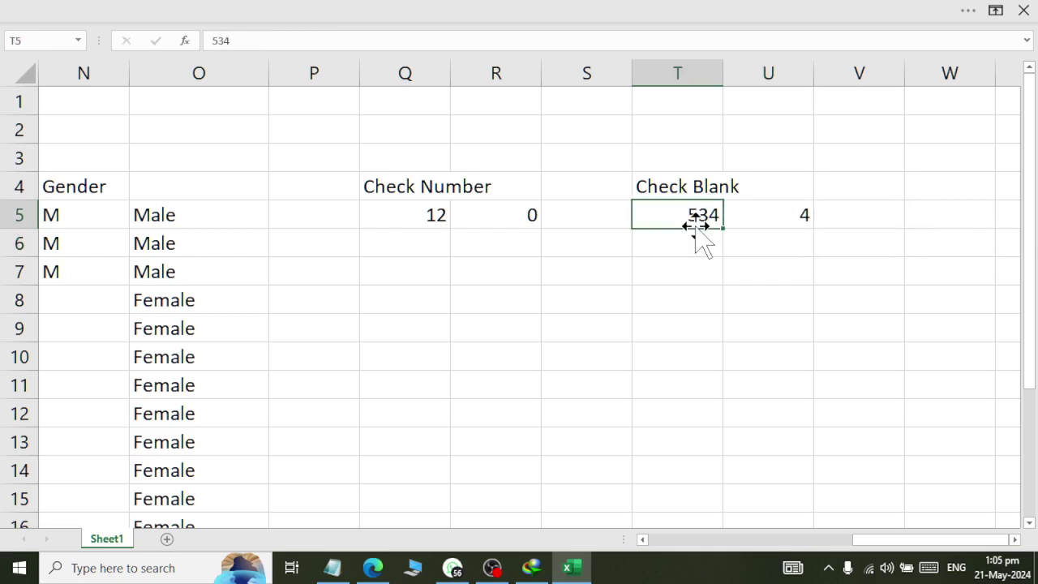
key("Delete")
key("Down")
key("Up")
key("Right")
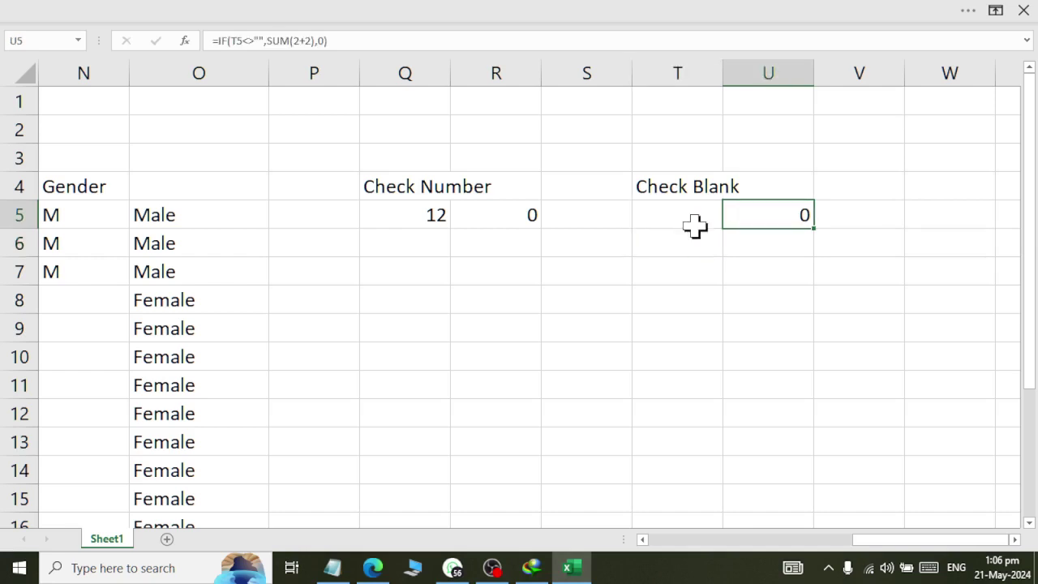
key("F2")
key("Left")
key("Left")
key("Left")
key("Left")
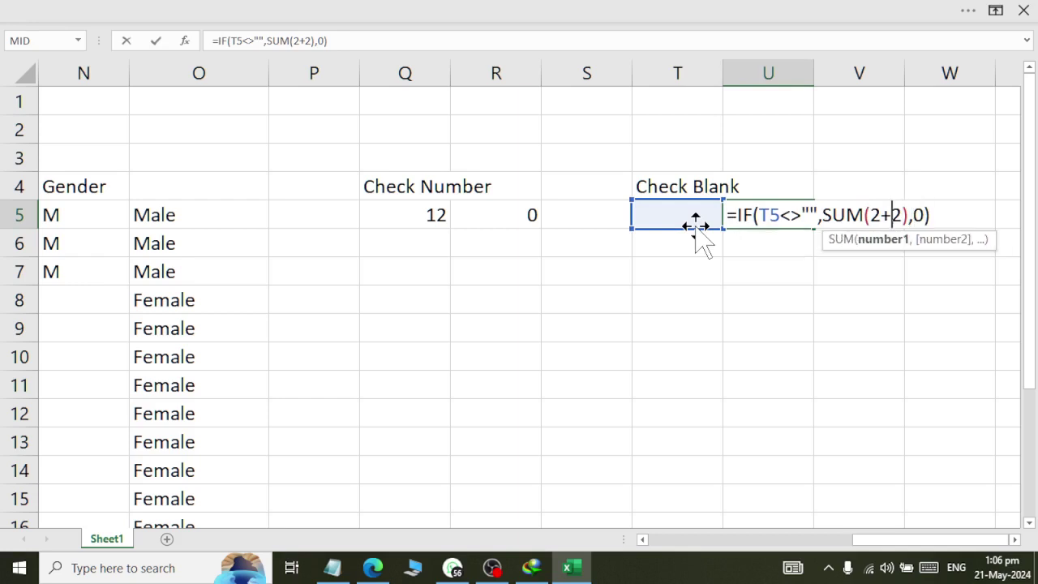
key("BackSpace")
key("BackSpace")
key("BackSpace")
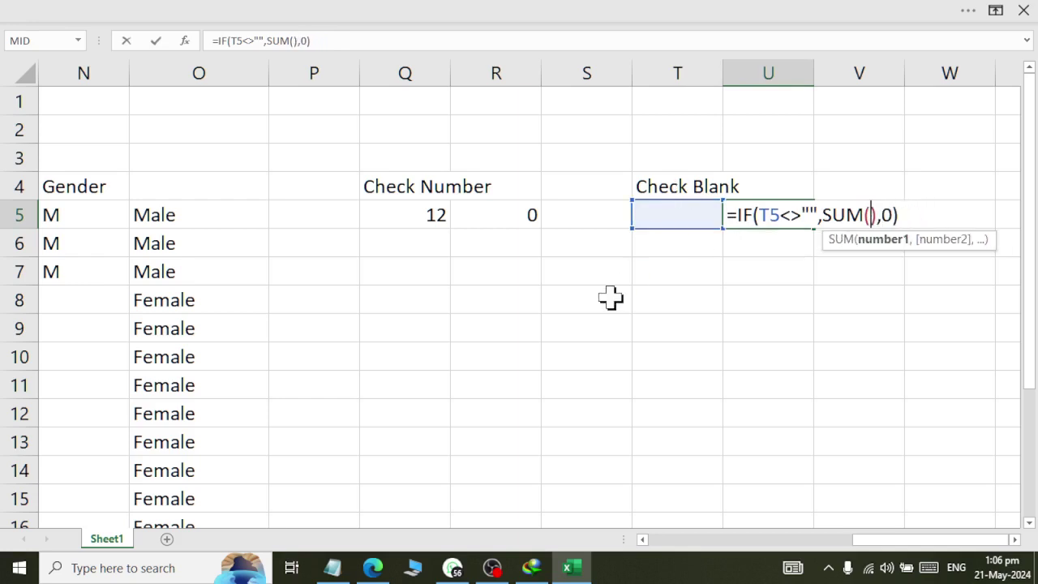
left_click(745, 129)
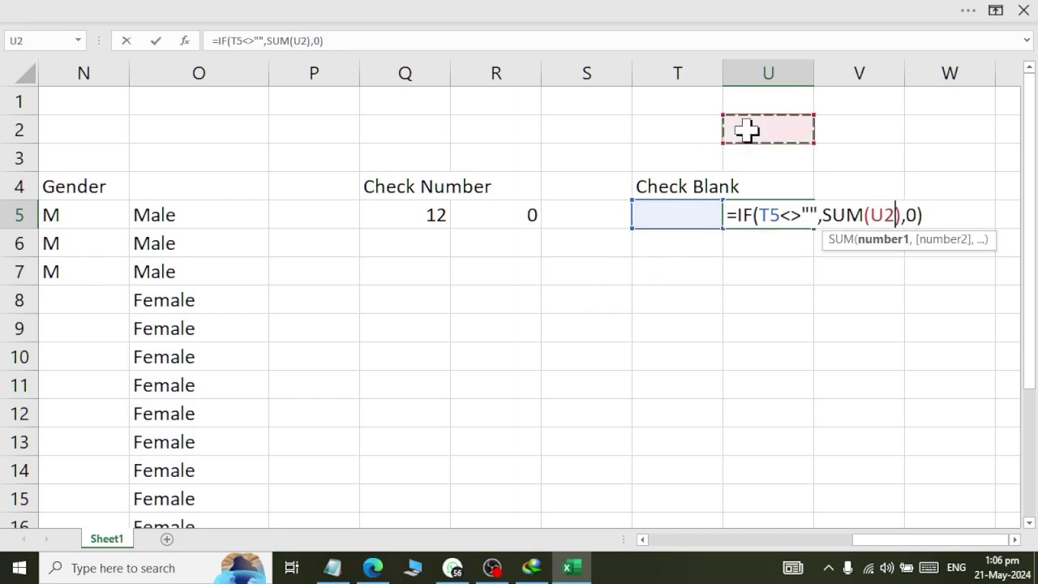
type("+")
left_click(860, 133)
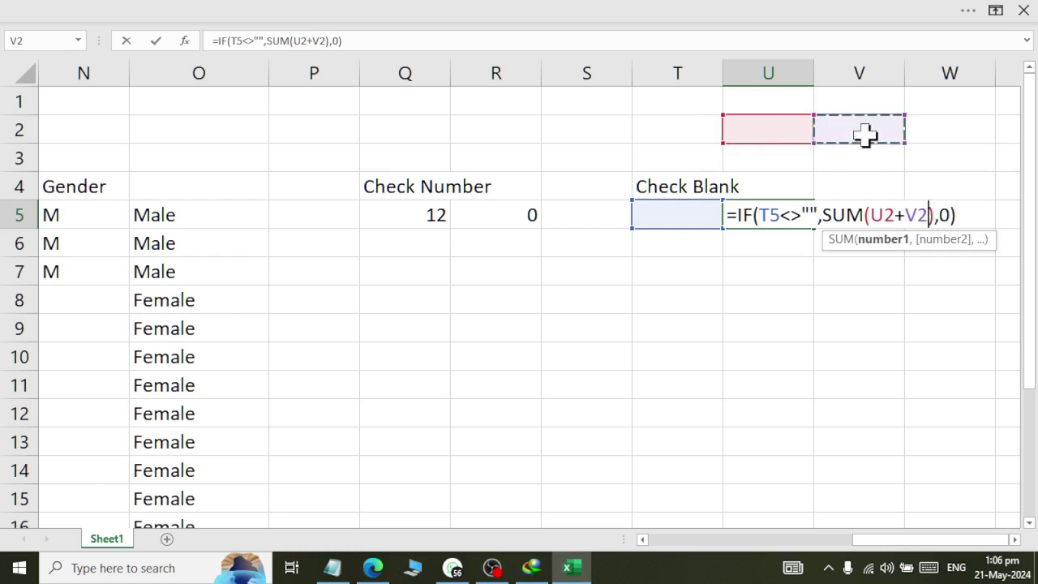
key("Return")
- Enter 234 in T5, 10 in U2 and 20 in V2
key("Left")
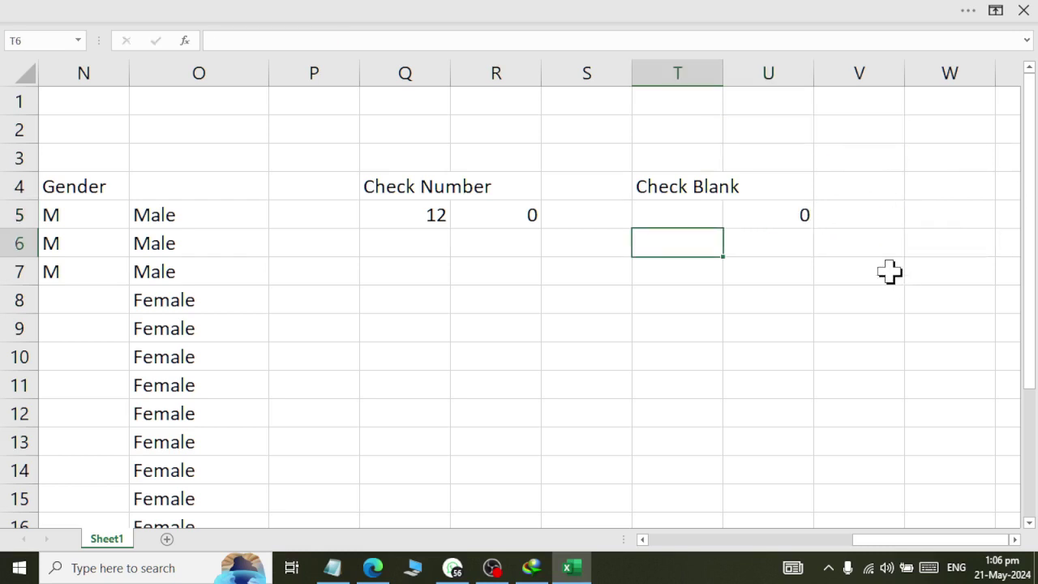
key("Up")
type("234")
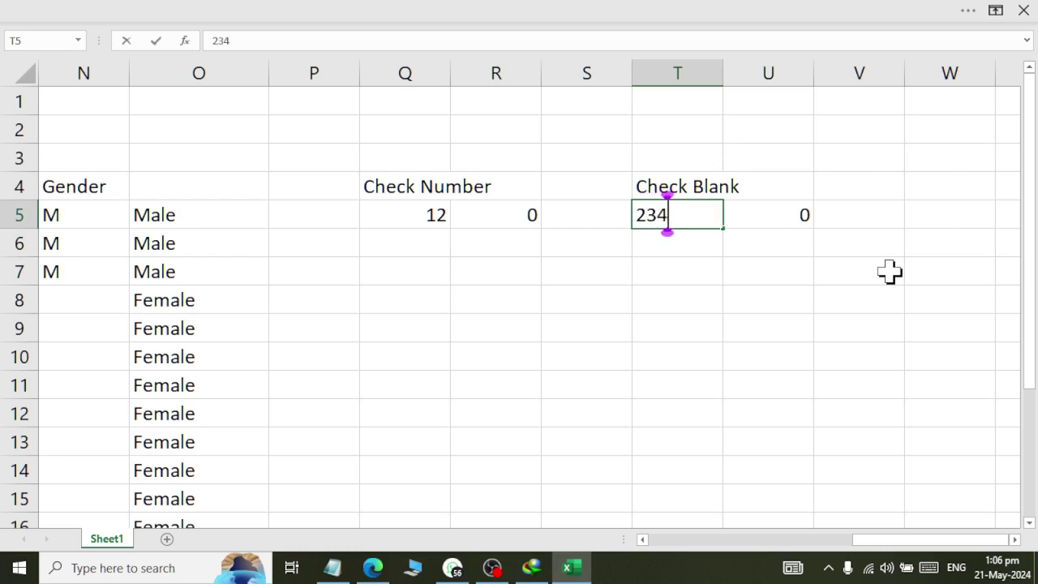
key("Return")
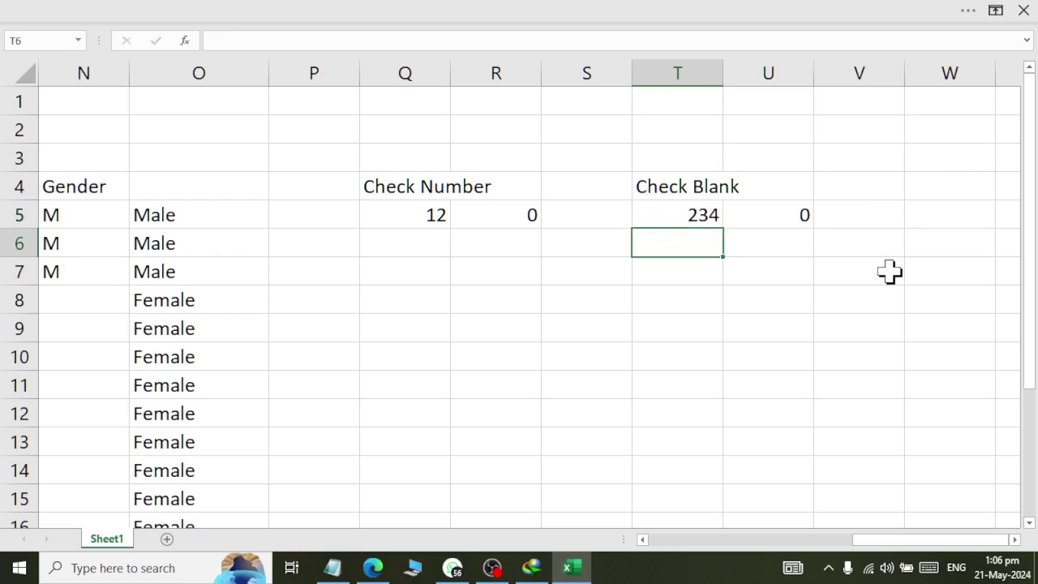
key("Up")
key("Up")
key("Up")
key("Up")
key("Right")
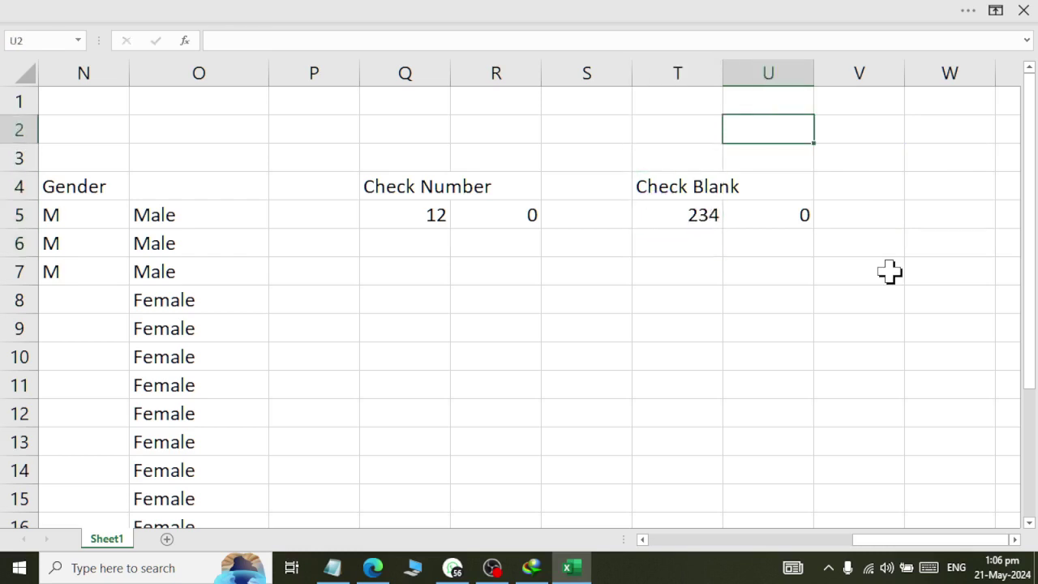
type("10")
key("Tab")
type("20")
key("Return")
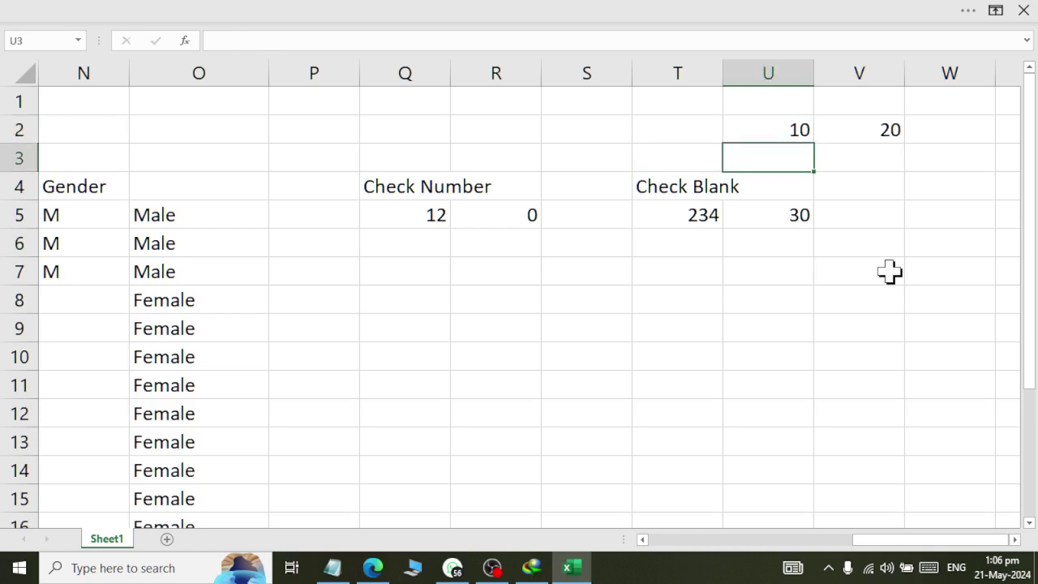
- Clear T5 and change U5's false result from 0 to ""
key("Up")
key("Left")
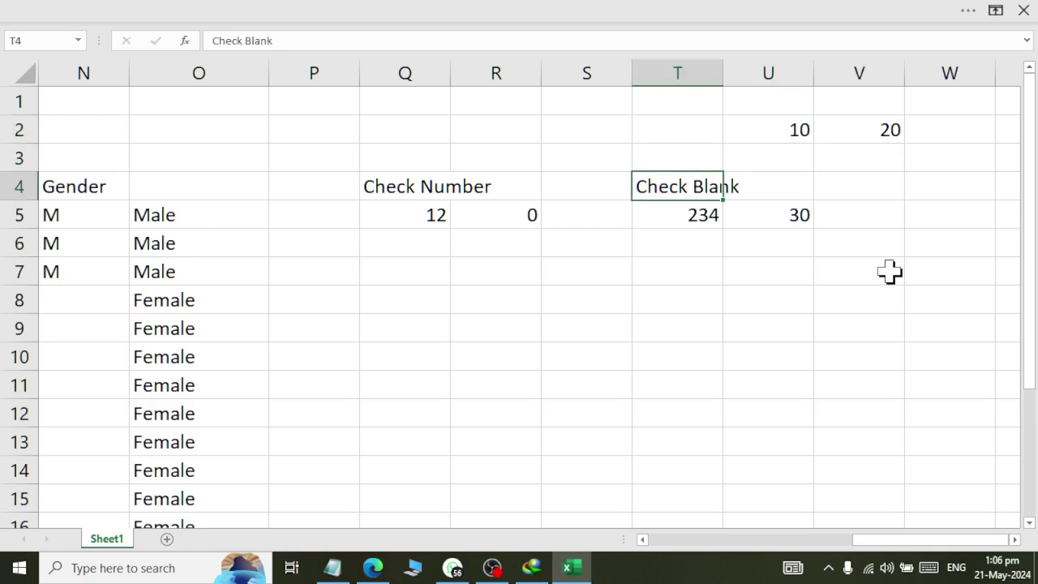
key("Down")
key("Delete")
key("Down")
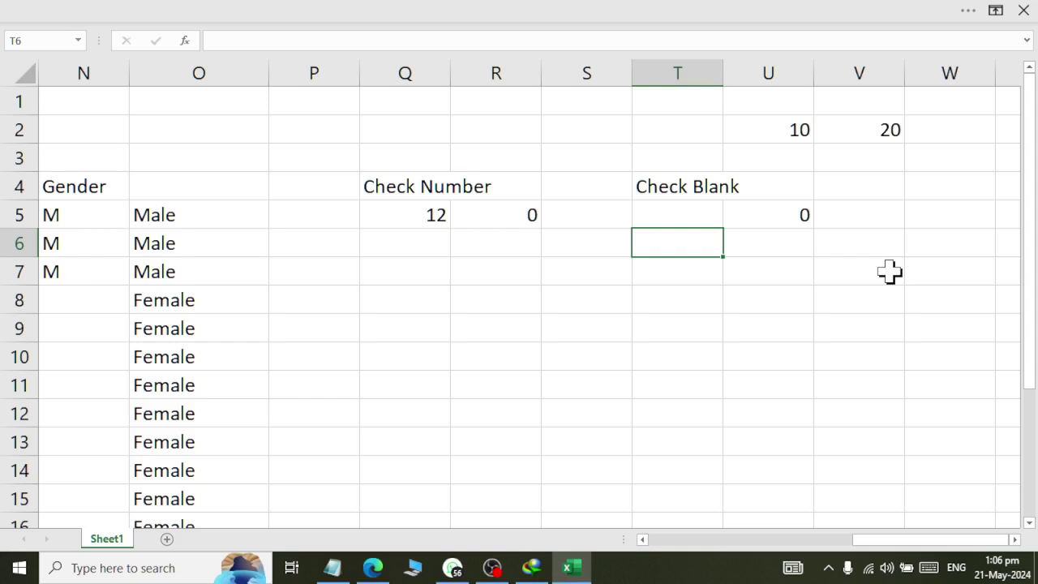
key("Up")
key("Right")
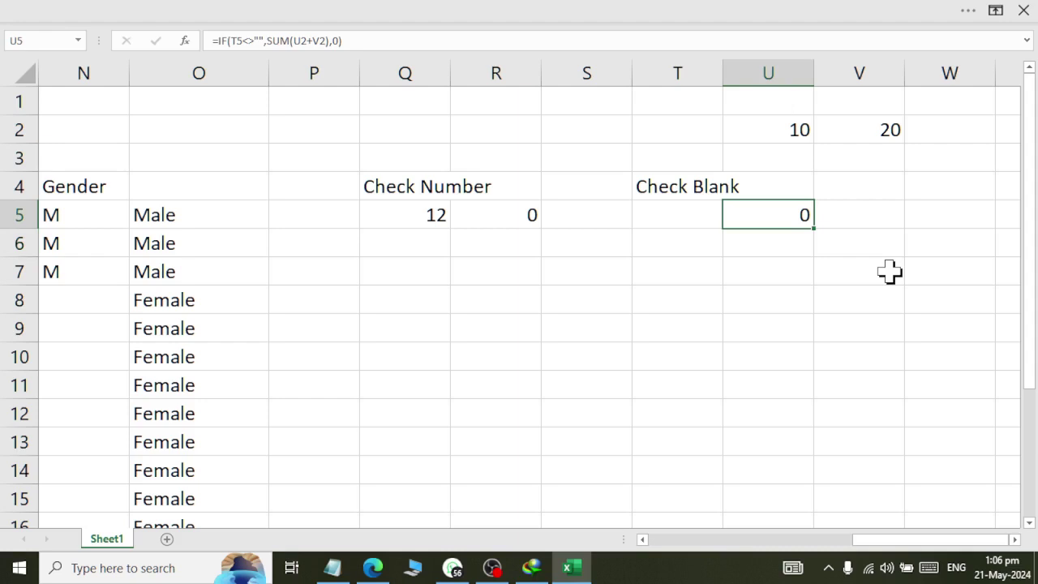
key("F2")
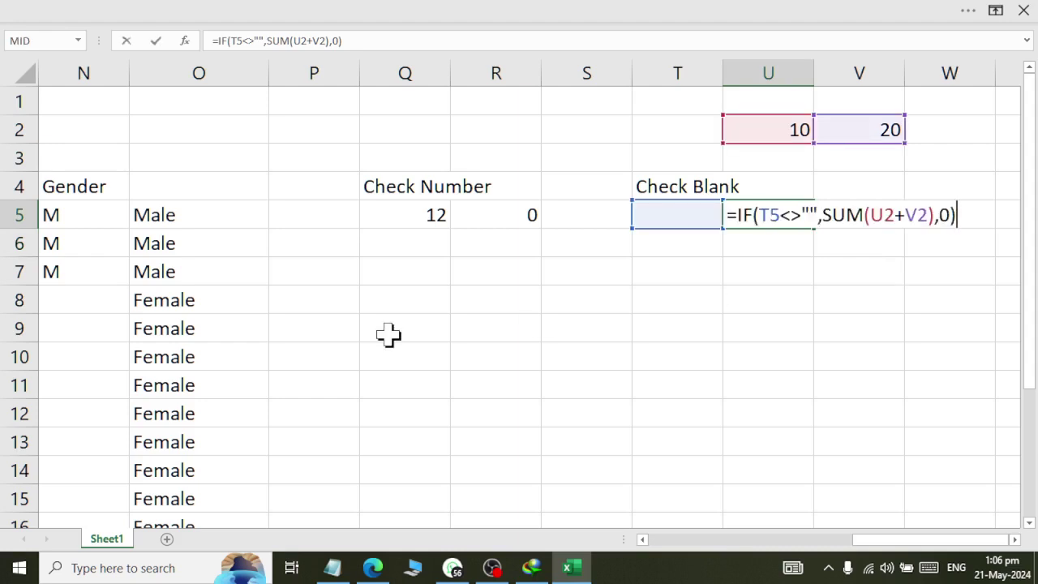
key("Left")
key("Left")
key("BackSpace")
type("\"")
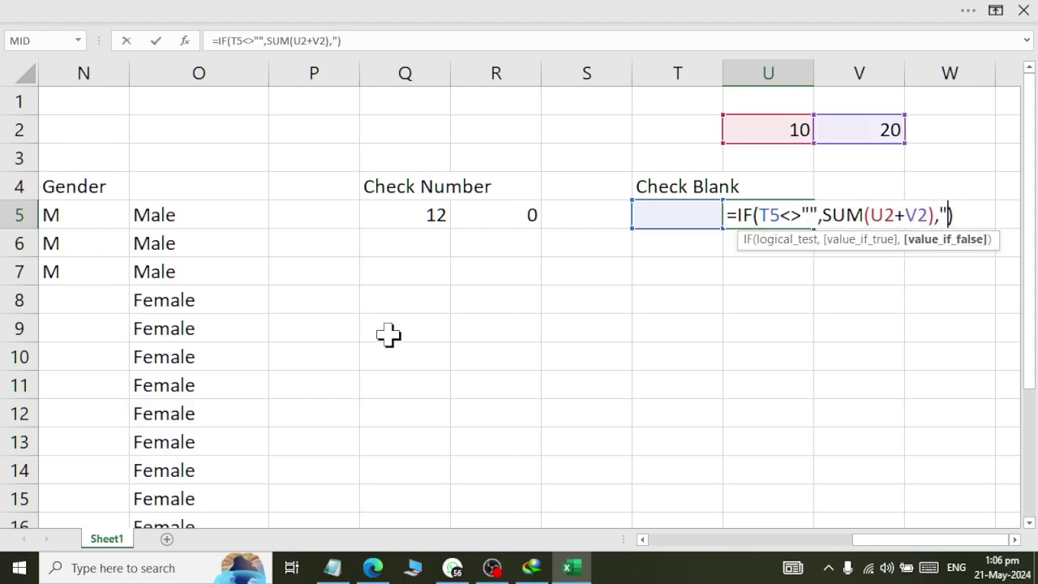
type("\"")
key("Return")
- Test the revised formula by entering 23 in T5
key("Up")
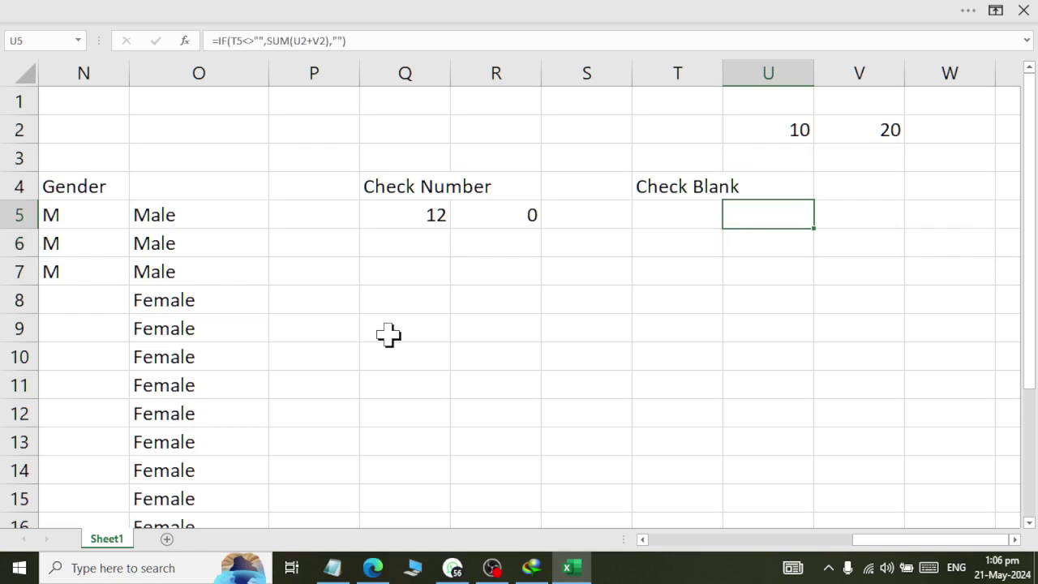
key("Left")
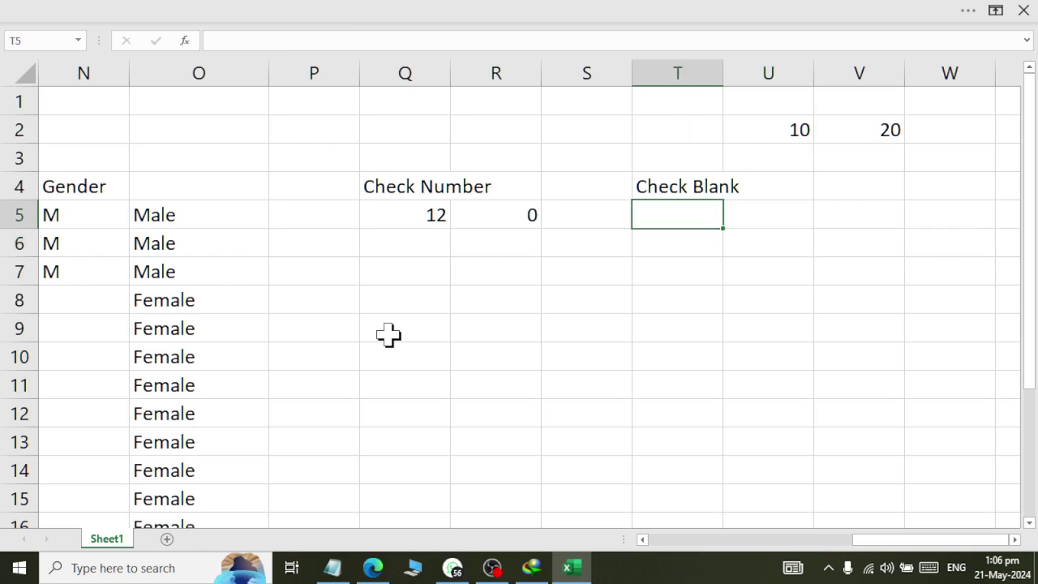
type("23")
key("Return")
key("Up")
- Clear T5 so U5 shows blank, and open the Windows Start menu
key("Delete")
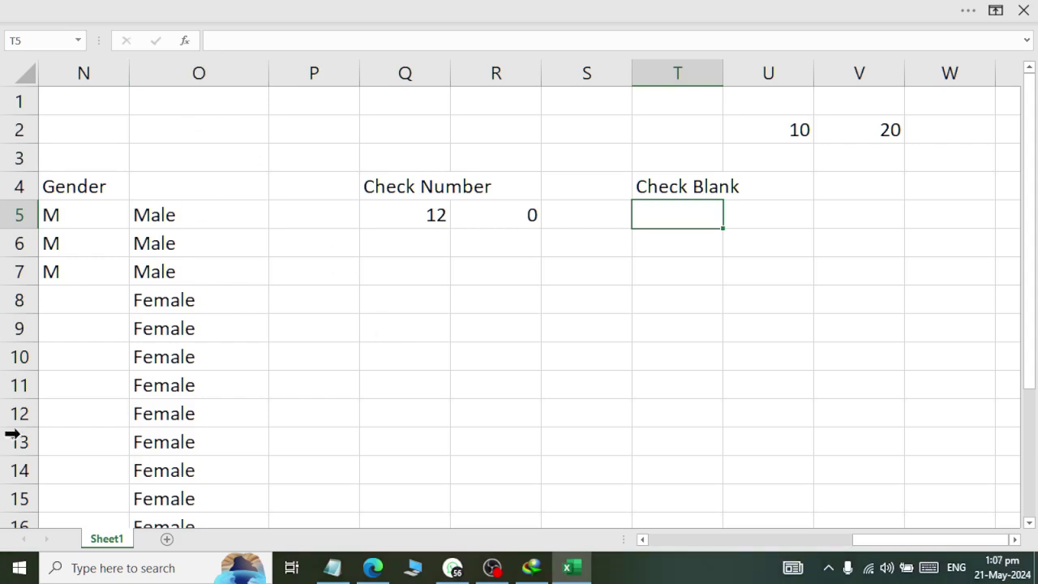
left_click(18, 567)
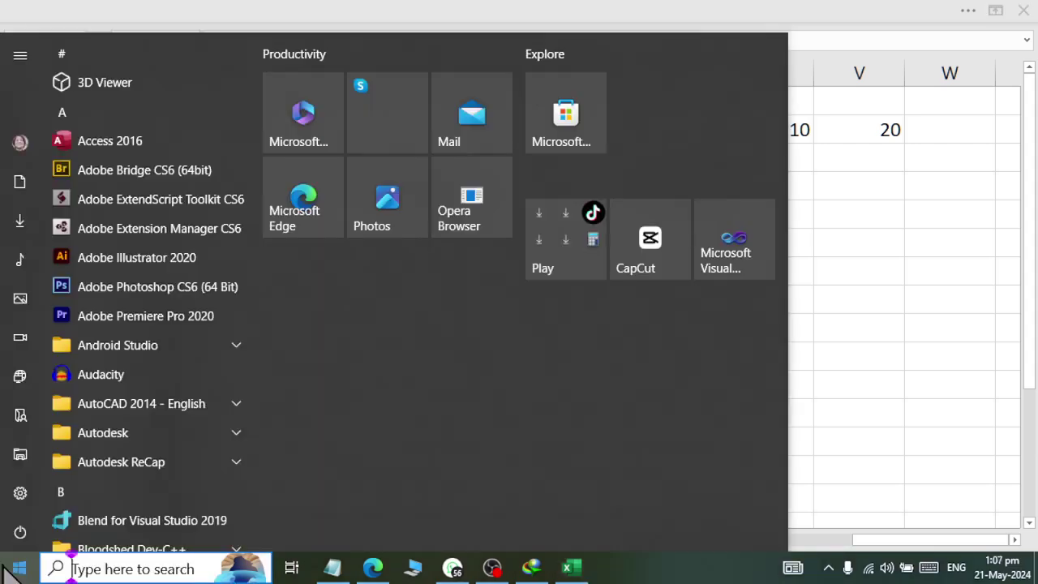
- Open the monthly payroll workbook from the ExcelFiles folder in Documents
left_click(24, 186)
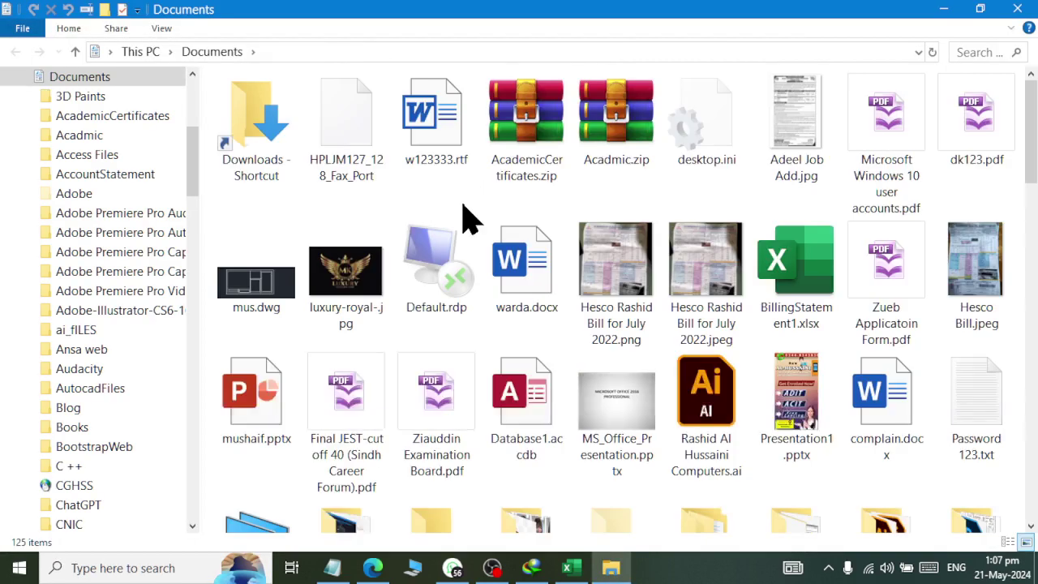
type("excel")
key("Return")
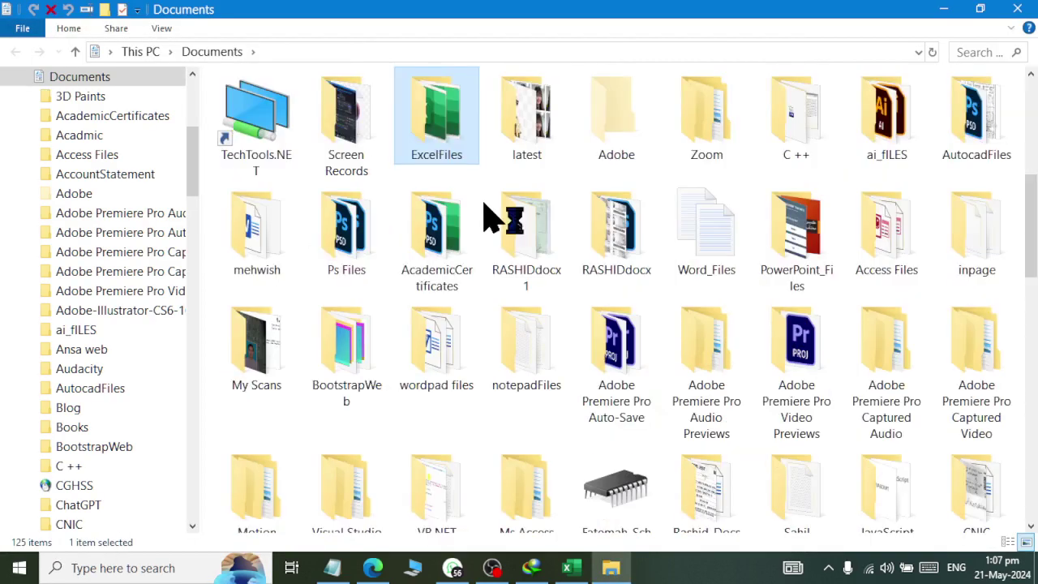
type("mon")
key("Down")
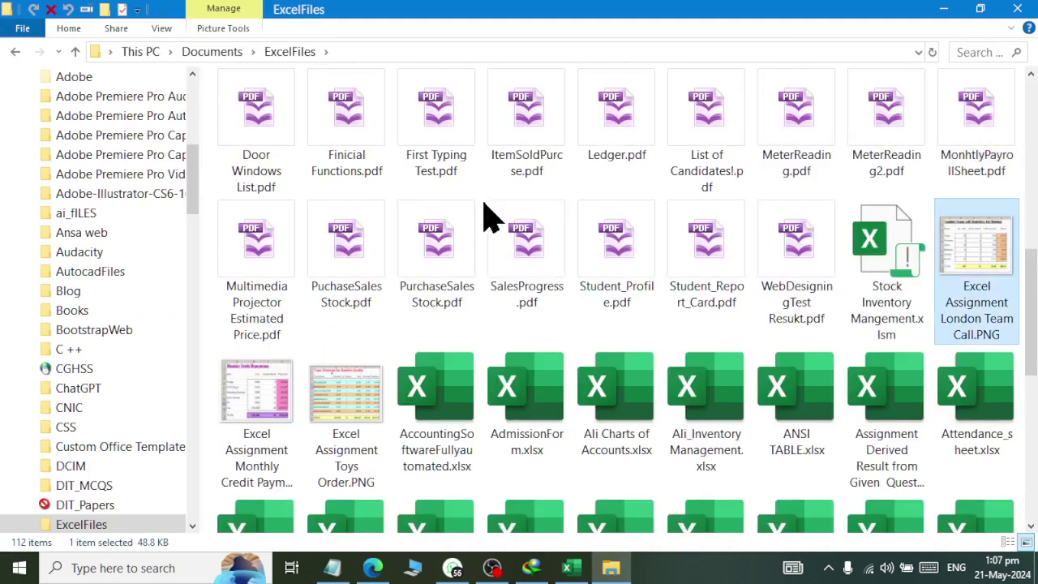
key("Down")
key("Down")
key("Up")
type("met")
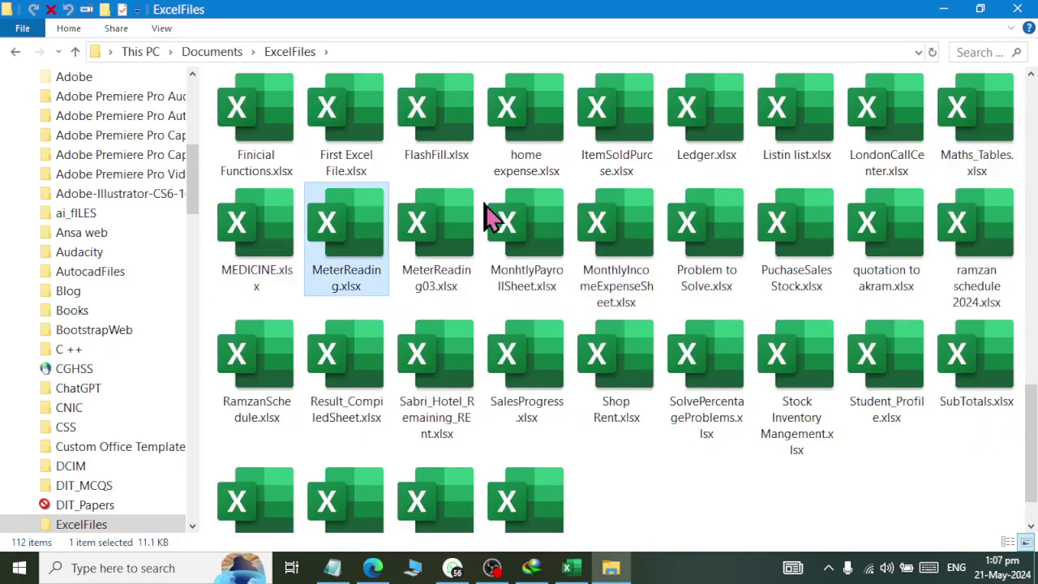
type("mon")
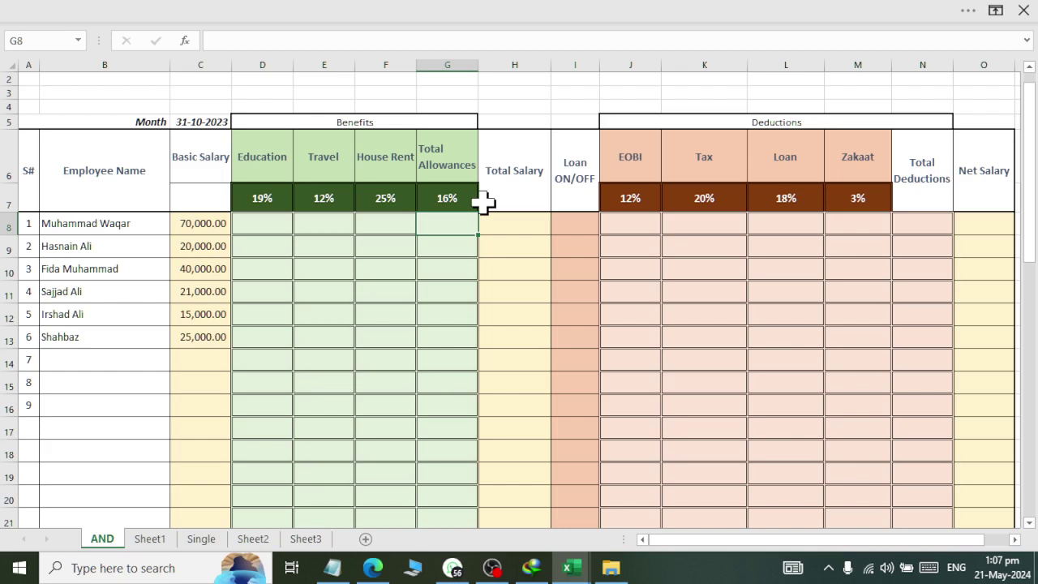
- Switch to Sheet1 and move right to the first employee's Loan Status cell
left_click(203, 539)
left_click(158, 541)
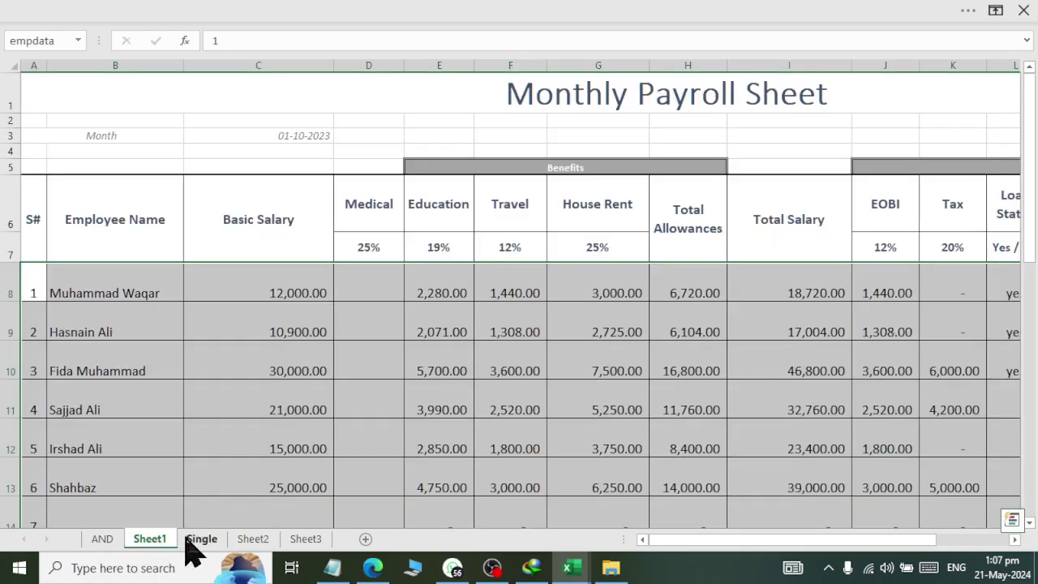
left_click(764, 227)
scroll(1005, 535, "right", 5)
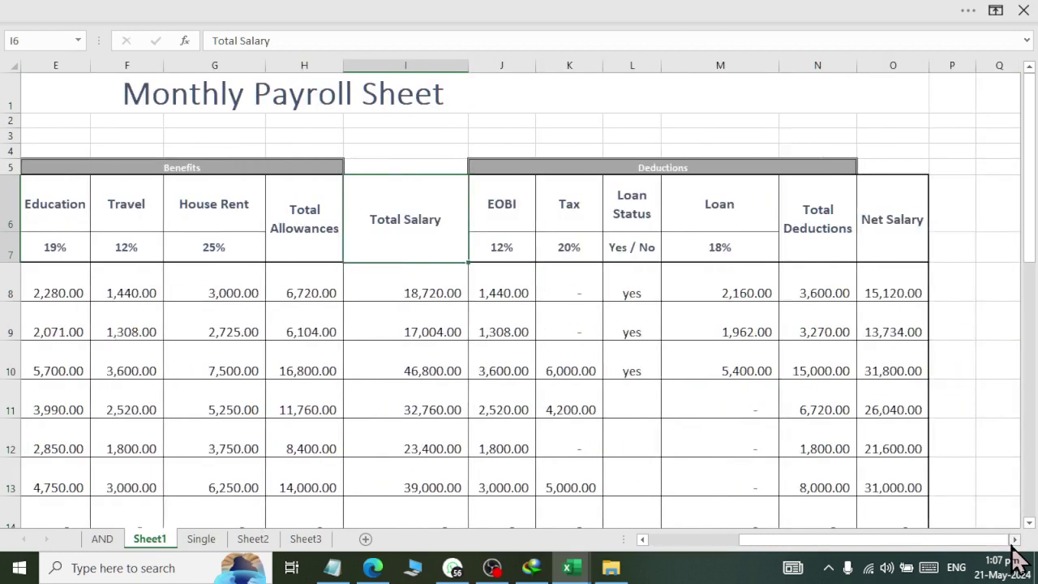
left_click(579, 299)
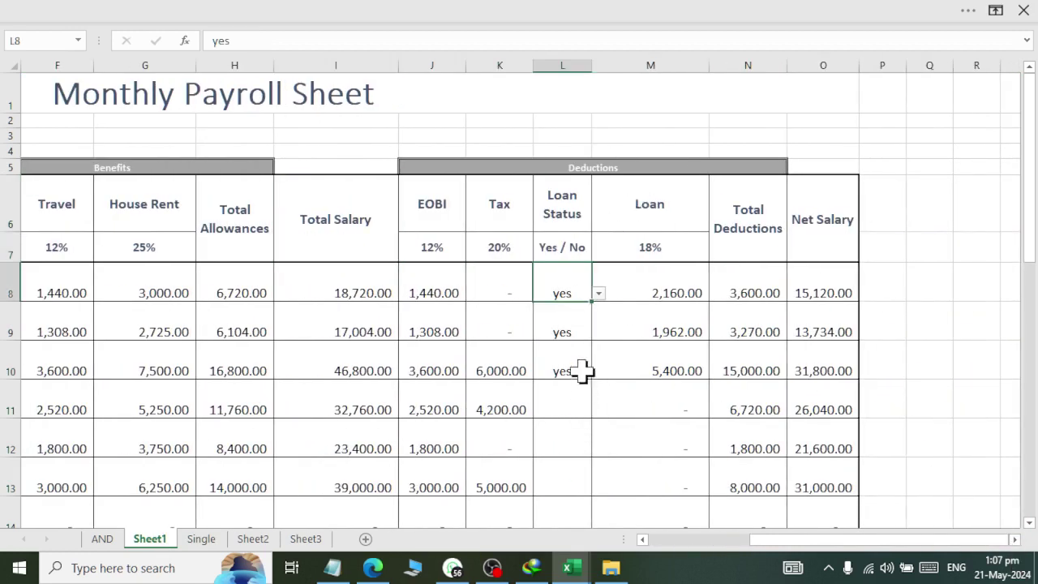
- Toggle L8's Loan Status through no and yes, leave it at no, then select L8:L12
left_click(597, 294)
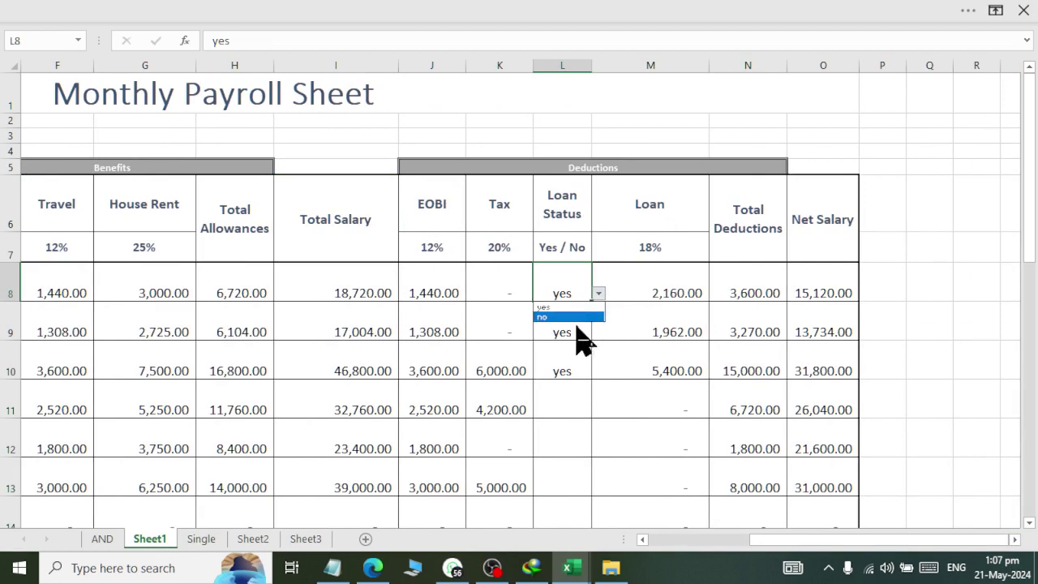
left_click(568, 316)
left_click(598, 294)
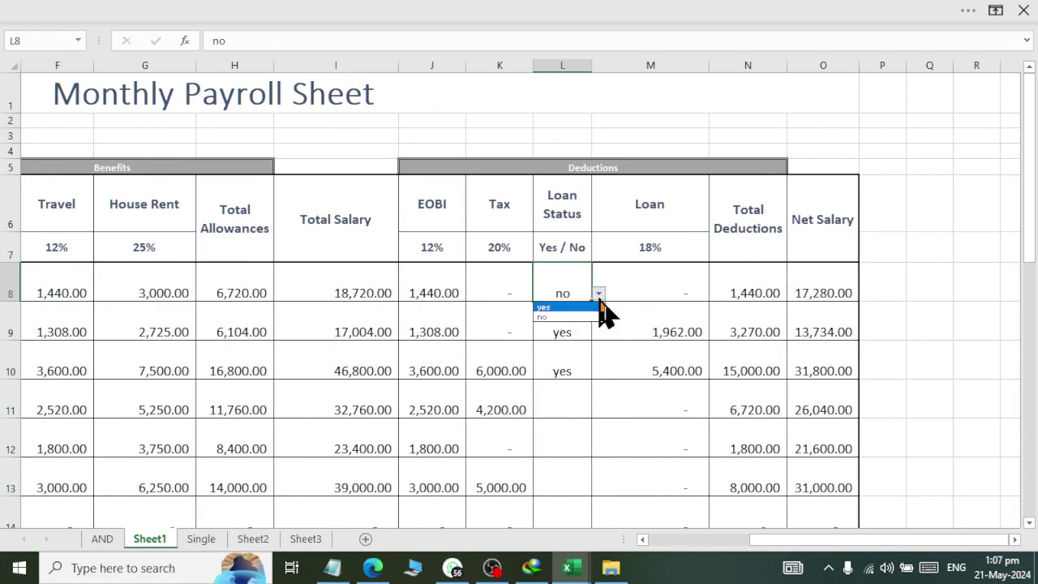
left_click(567, 305)
left_click(598, 294)
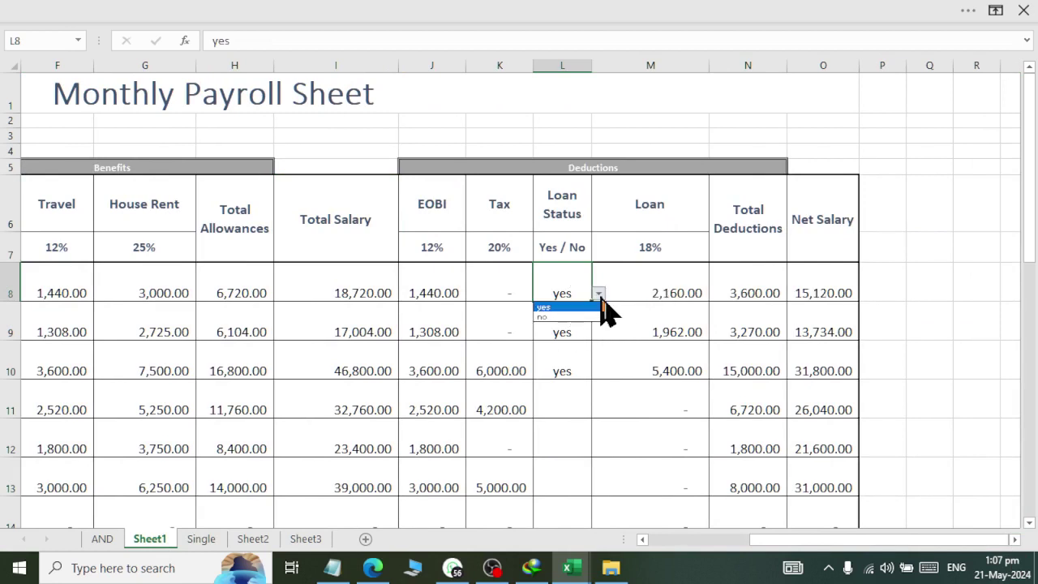
left_click(587, 317)
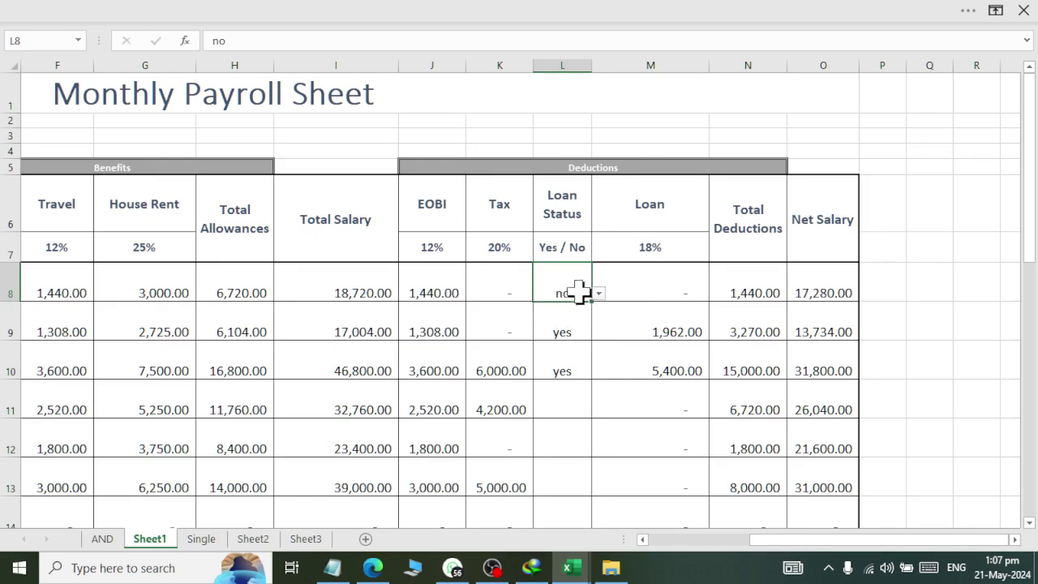
mouse_move(579, 292)
left_mouse_down()
mouse_move(544, 523)
mouse_move(575, 481)
left_mouse_up()
scroll(681, 155, "up", 5)
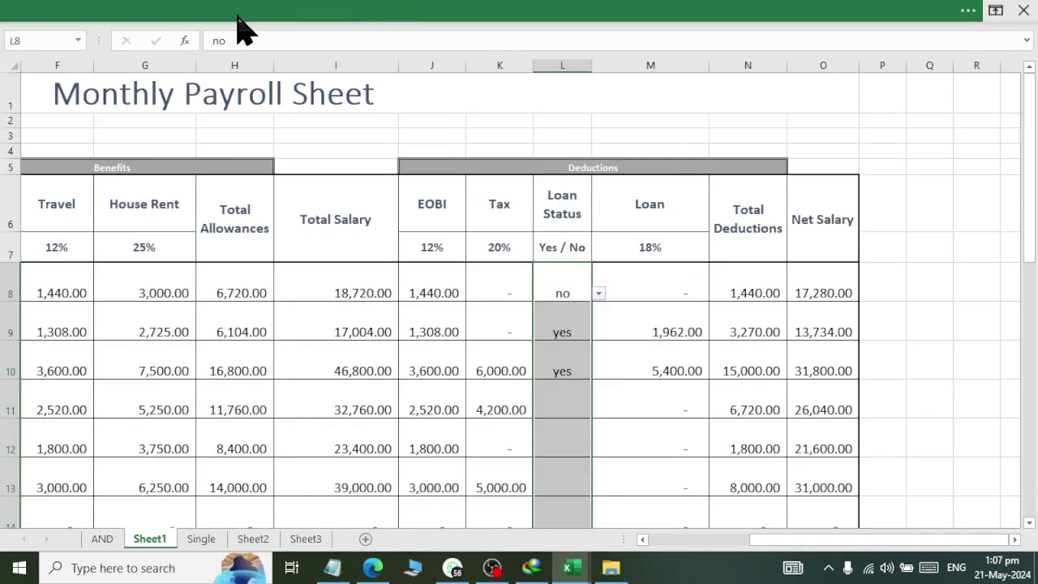
- Clear the existing yes/no data validation and delete the old Loan Status entries
left_click(259, 16)
left_click(379, 54)
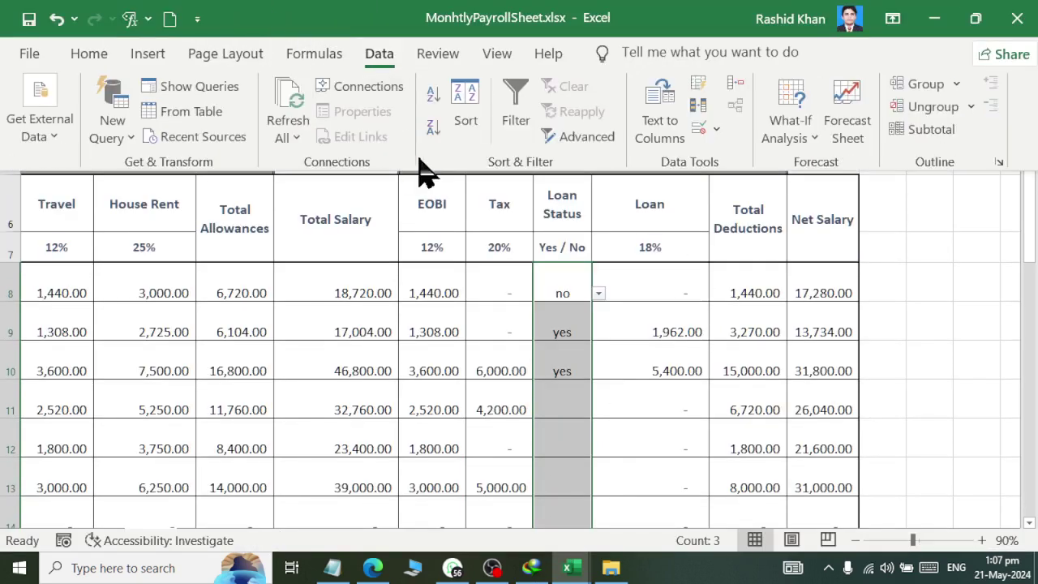
left_click(717, 132)
left_click(733, 159)
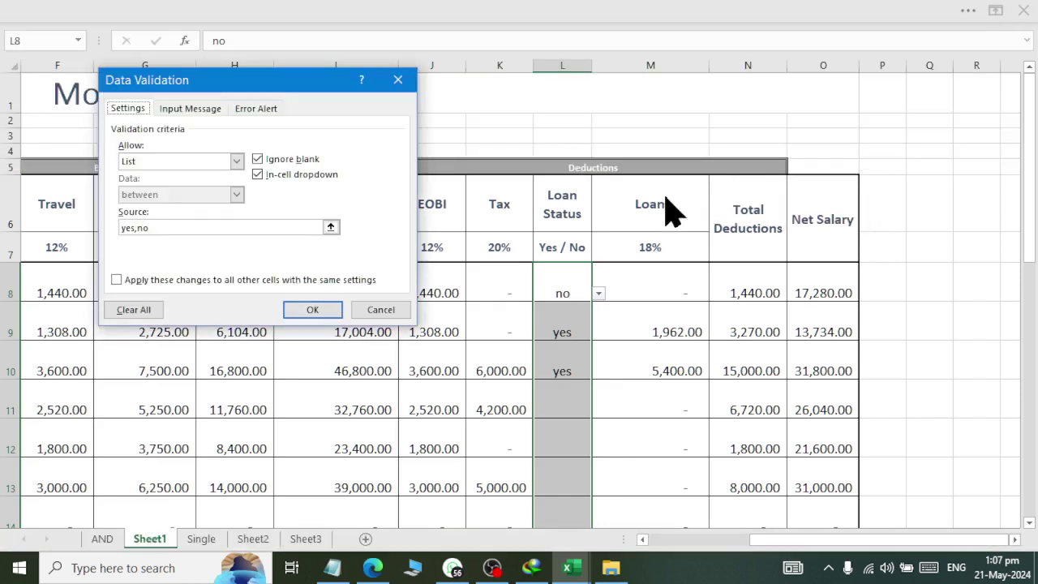
left_click(157, 227)
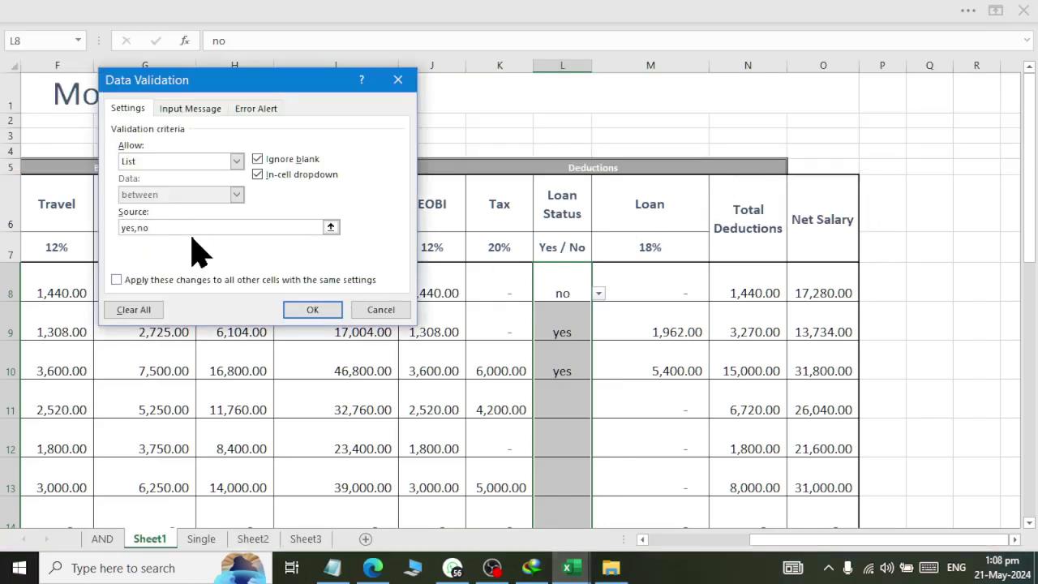
left_click(133, 310)
left_click(312, 310)
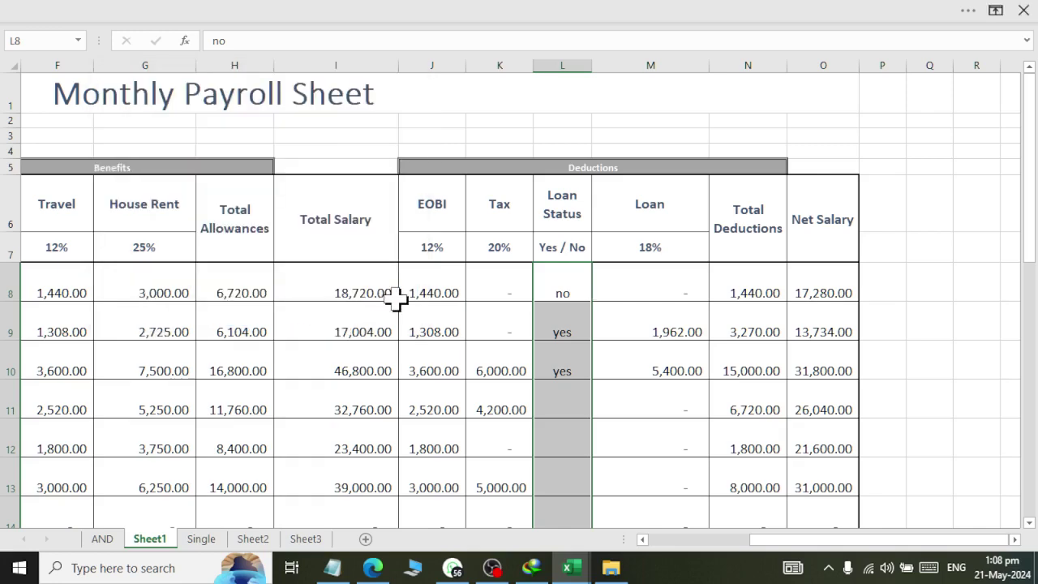
key("Delete")
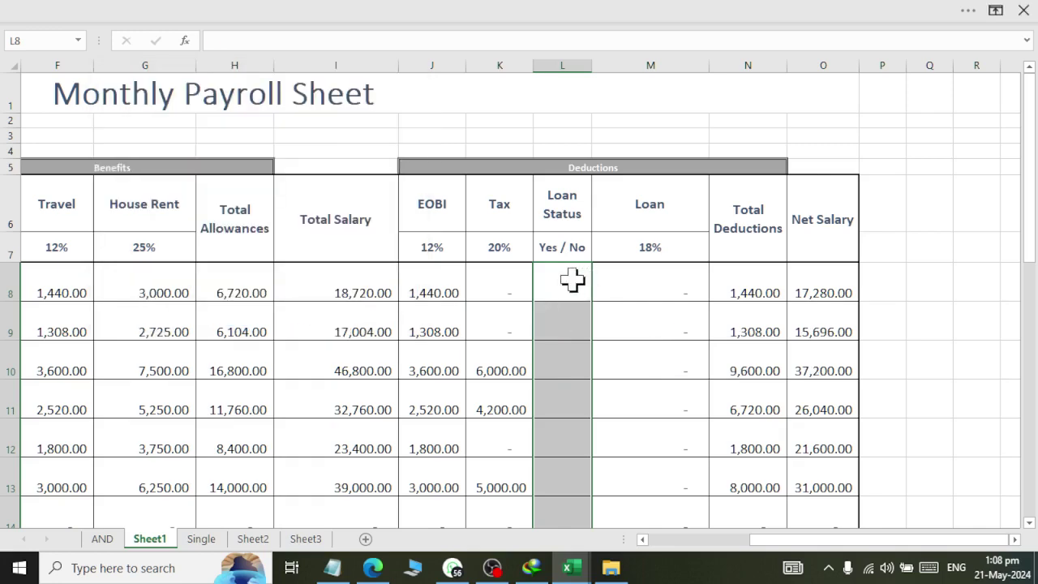
- Apply List data validation with source yes,no to the Loan Status cells in column L
mouse_move(571, 281)
left_mouse_down()
mouse_move(551, 576)
mouse_move(560, 473)
left_mouse_up()
scroll(596, 267, "up", 1)
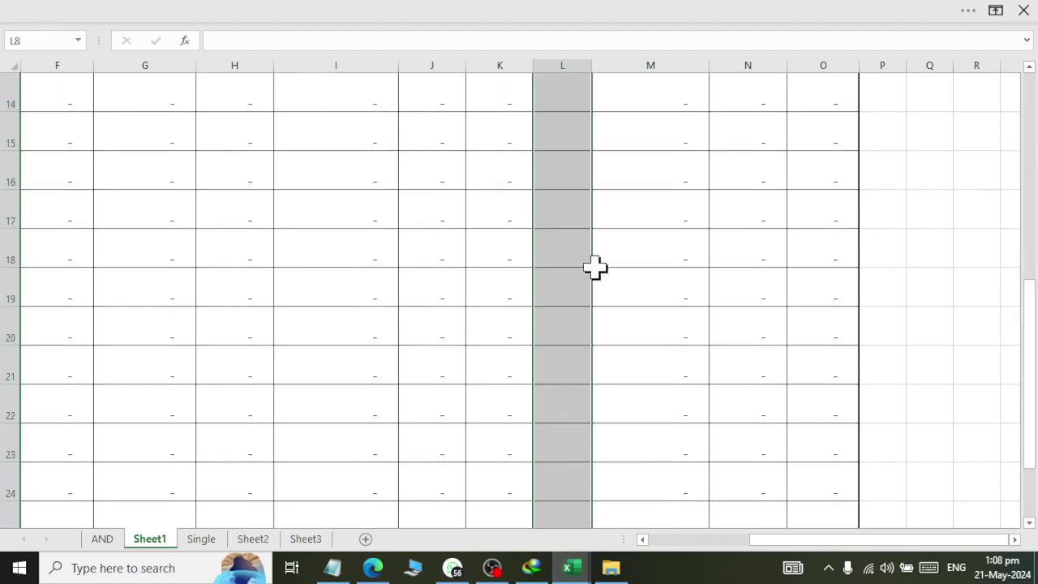
scroll(614, 149, "up", 4)
left_click(394, 13)
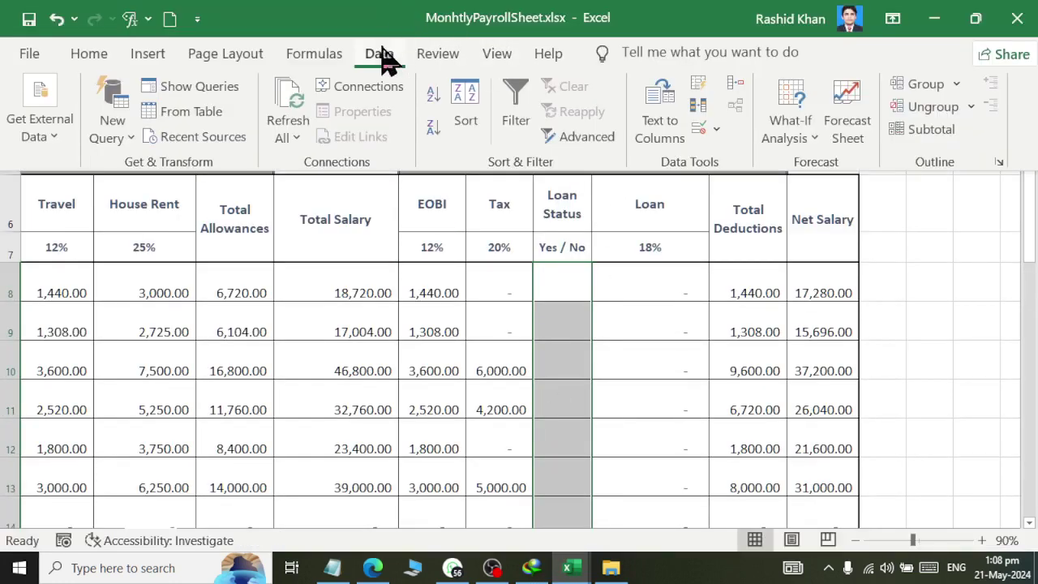
left_click(714, 132)
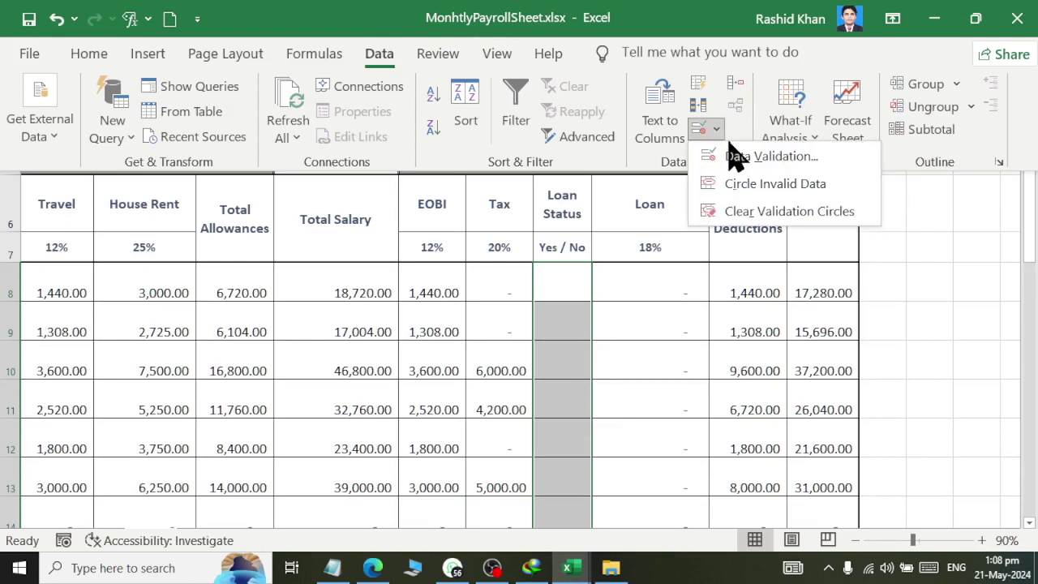
left_click(754, 157)
left_click(236, 161)
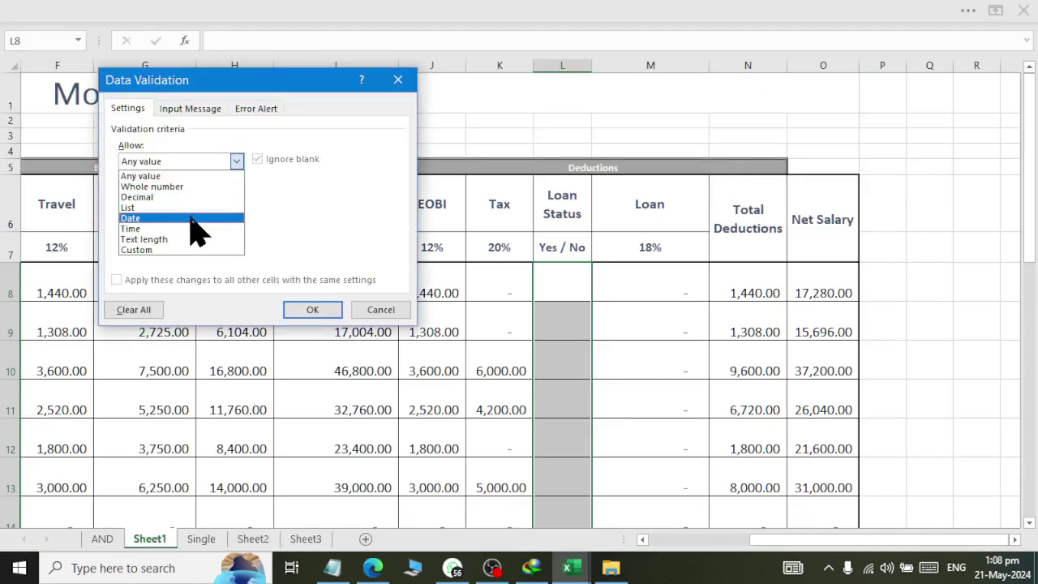
left_click(186, 208)
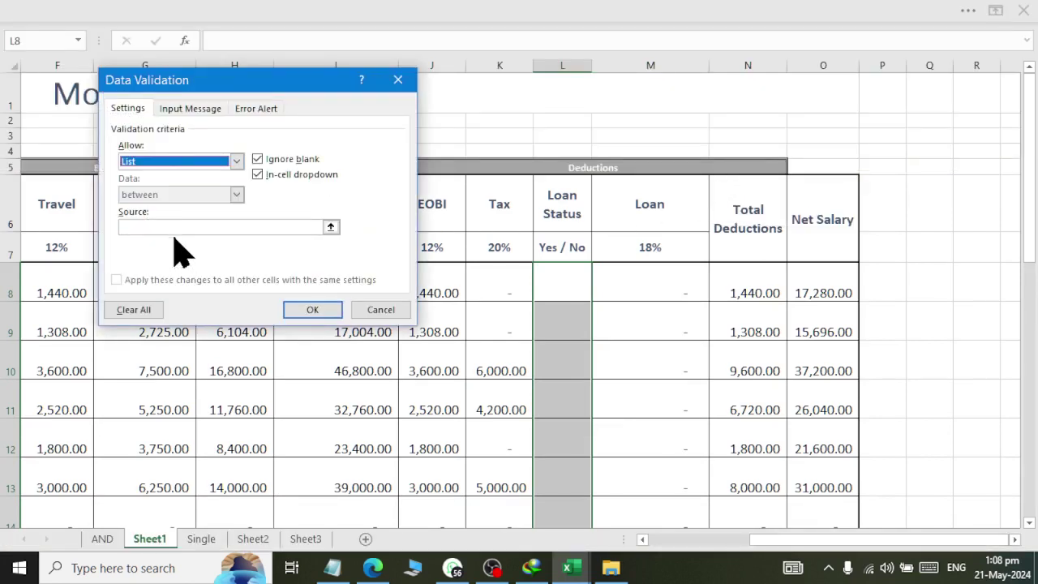
left_click(169, 228)
type("yes,no")
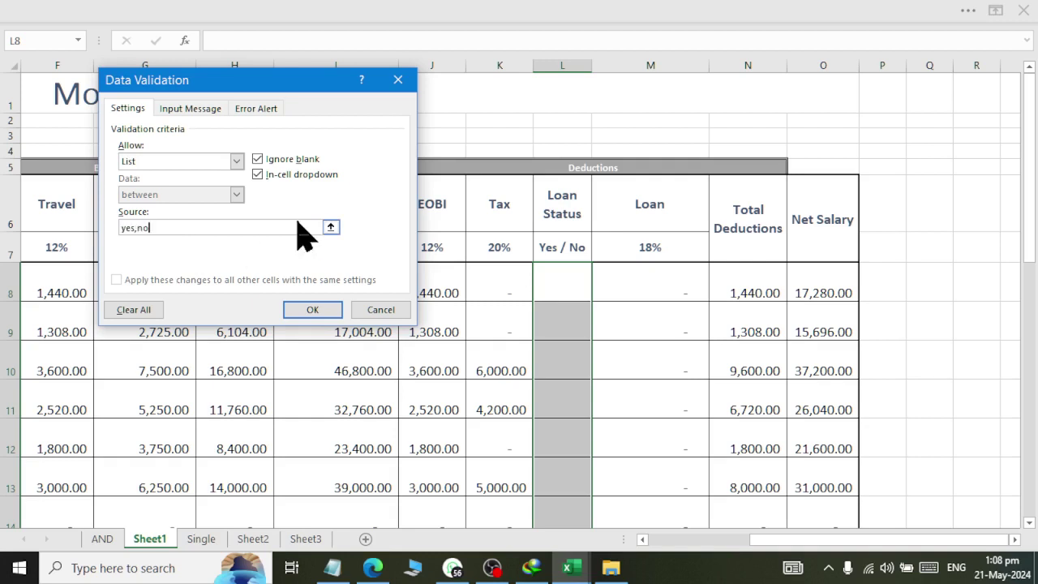
key("Return")
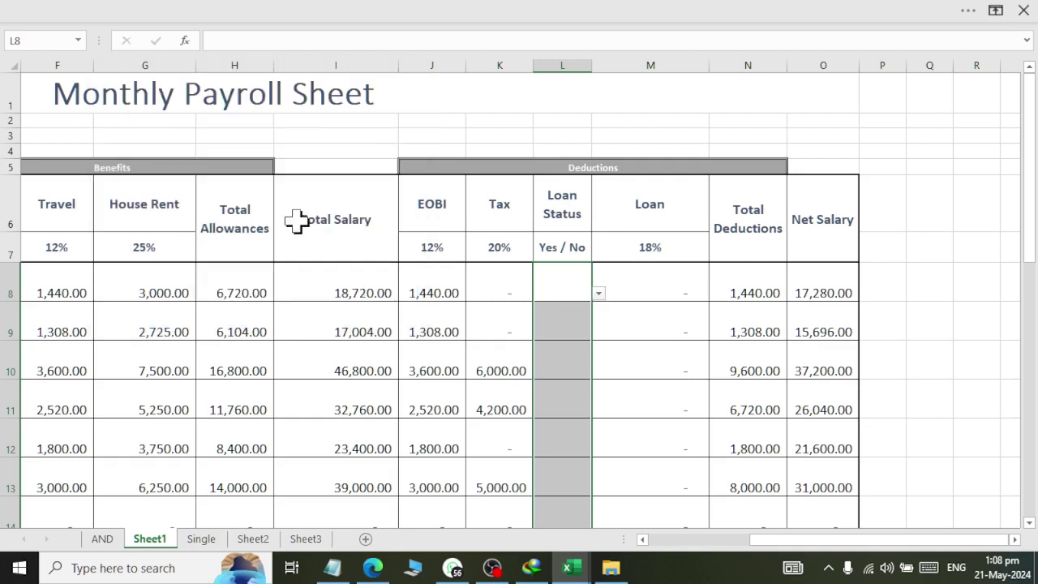
- Test L8's drop-down by choosing yes, then no, and select Loan cell M8
left_click(598, 294)
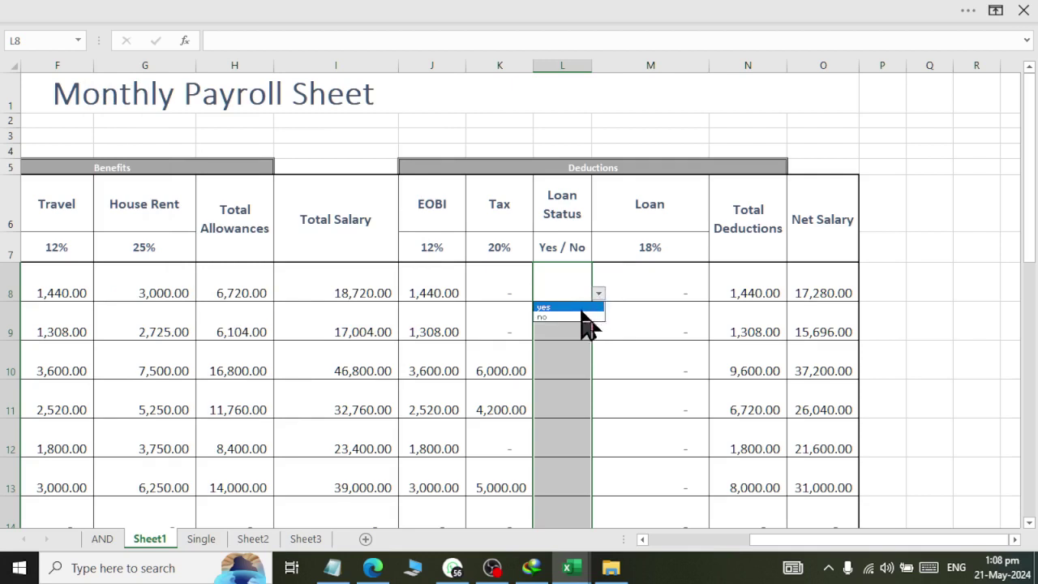
left_click(572, 304)
left_click(599, 294)
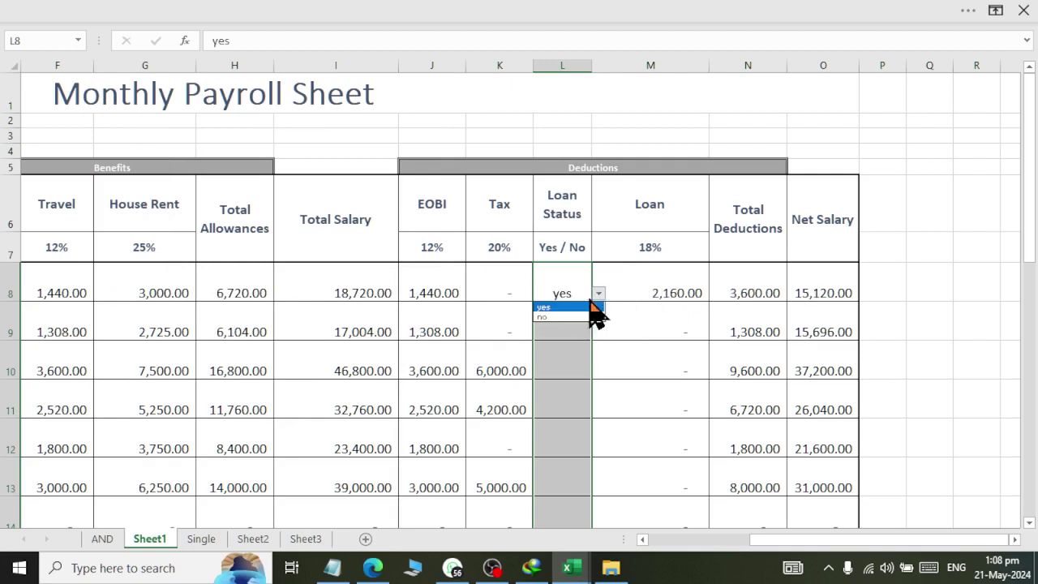
left_click(565, 317)
left_click(683, 282)
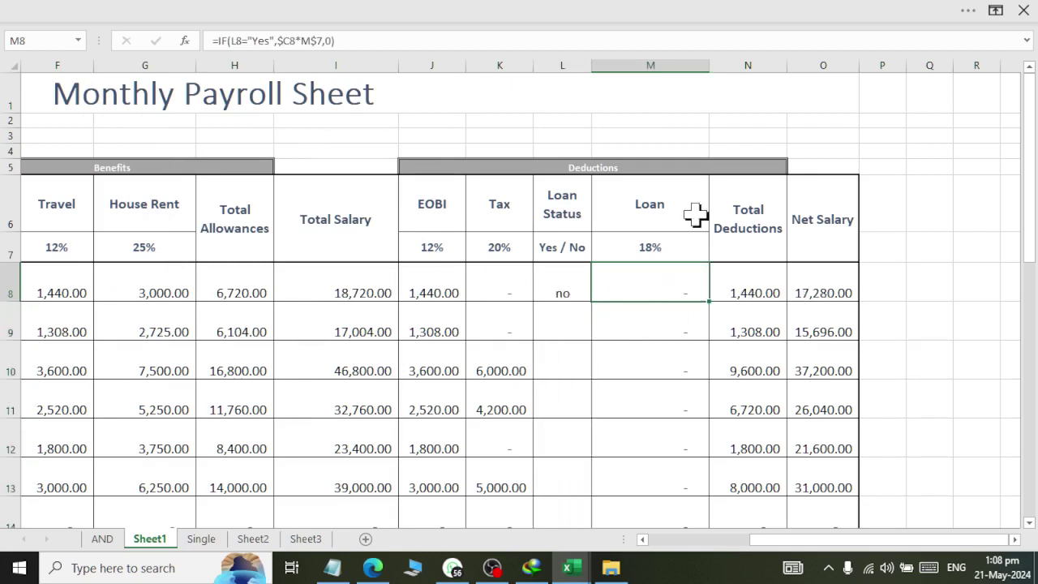
- Widen column M and review M8's formula =IF(L8="Yes",$C8*M$7,0) without changing it
left_click_drag(709, 65, 877, 66)
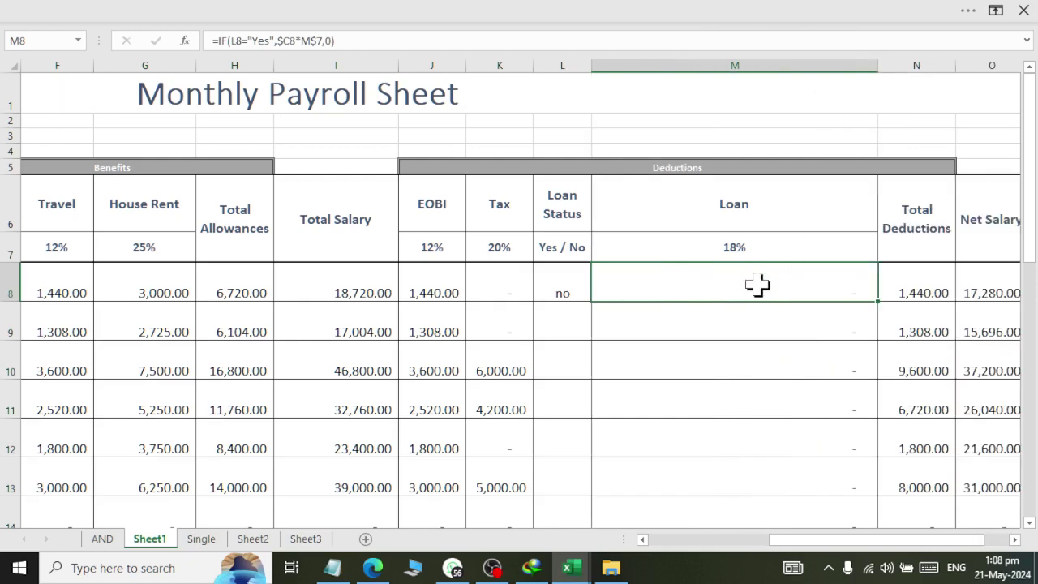
double_click(758, 290)
key("Escape")
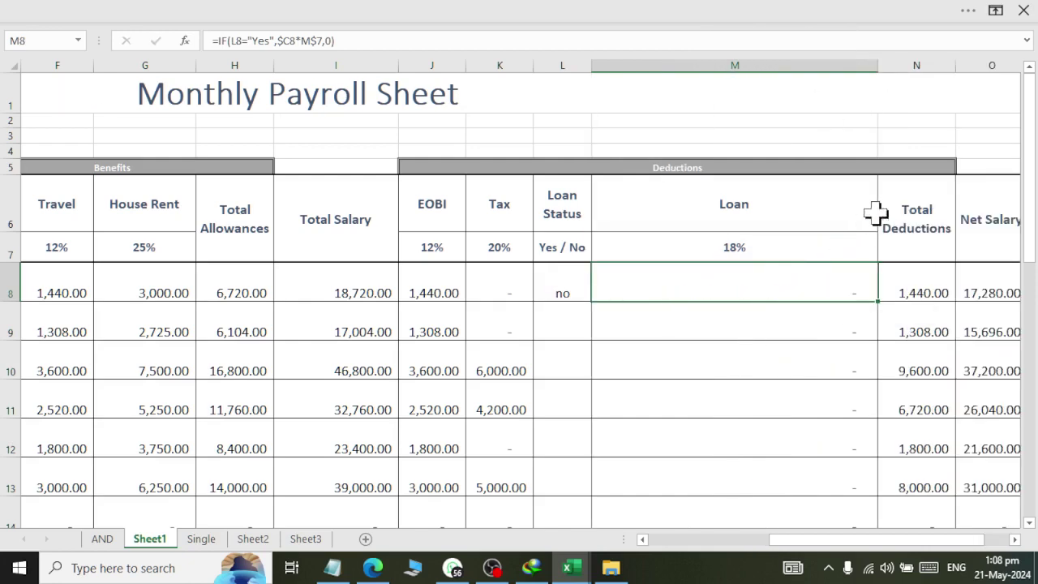
scroll(917, 225, "up", 4, "ctrl")
scroll(913, 236, "up", 2, "ctrl")
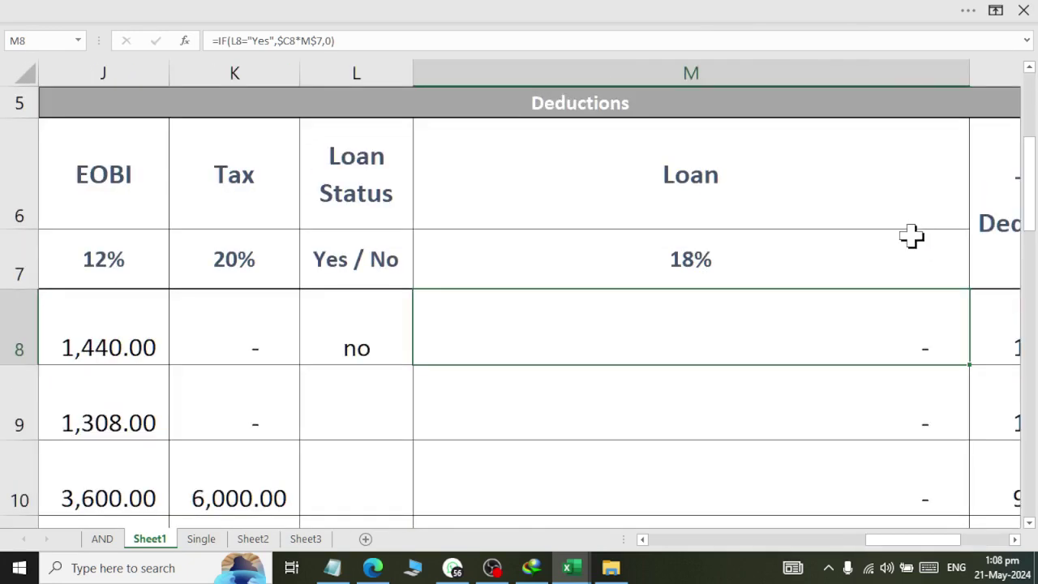
double_click(842, 335)
left_click_drag(566, 348, 679, 356)
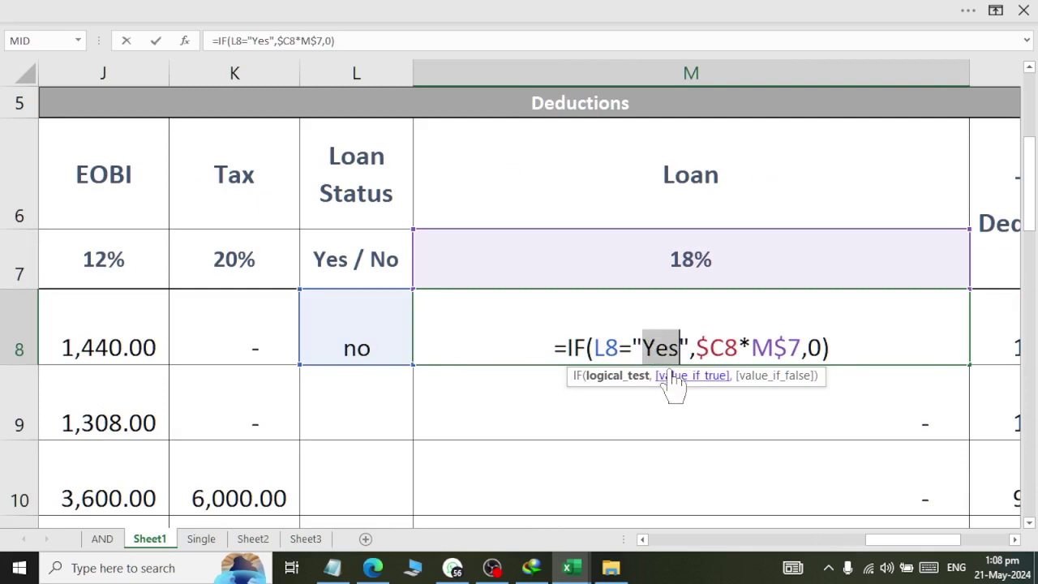
left_click(702, 346)
left_click_drag(702, 346, 822, 350)
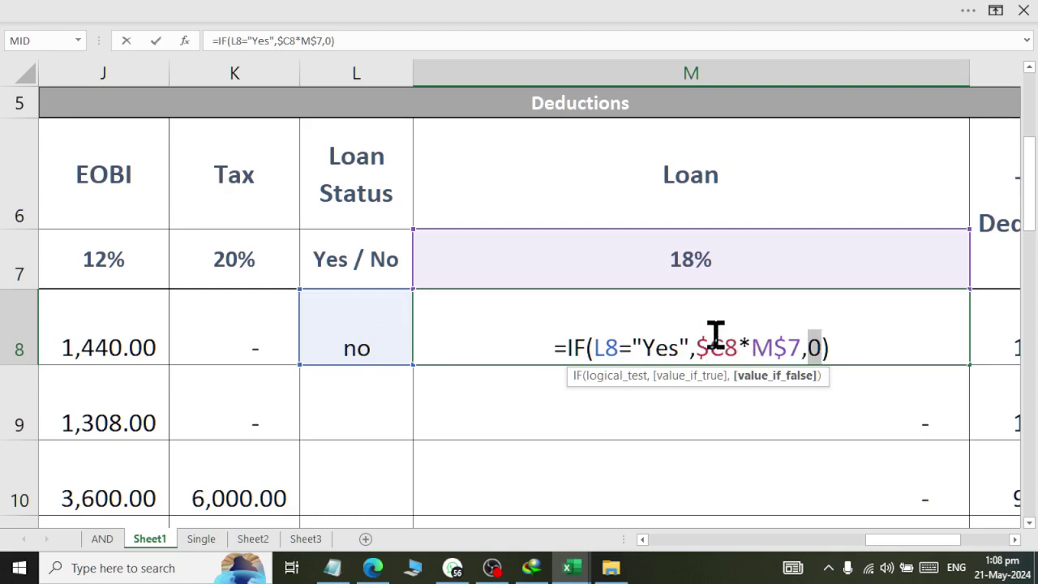
key("Return")
- Set L9's Loan Status to yes and L10's to no from their drop-downs
left_click(348, 405)
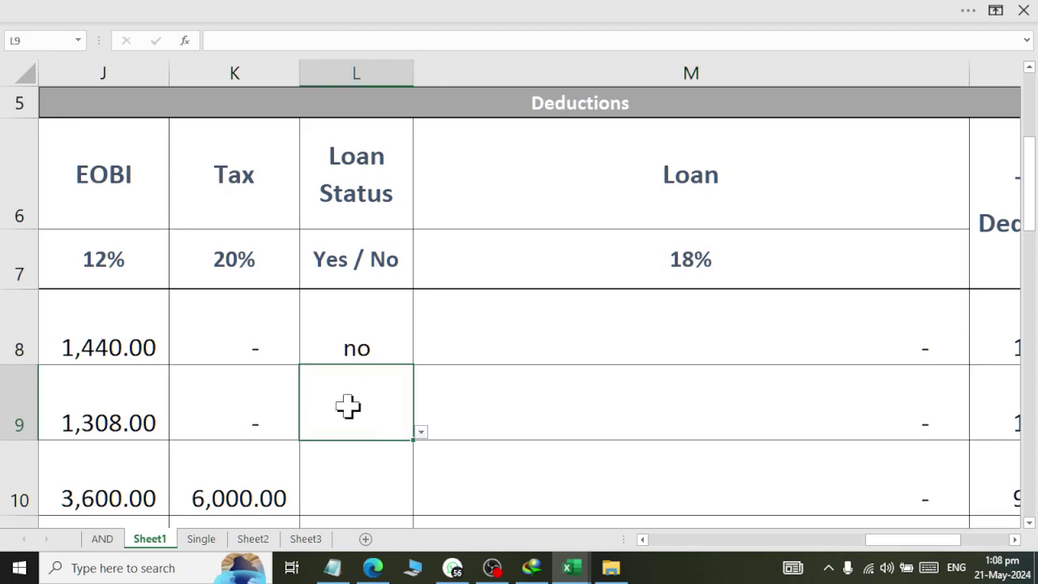
left_click(421, 432)
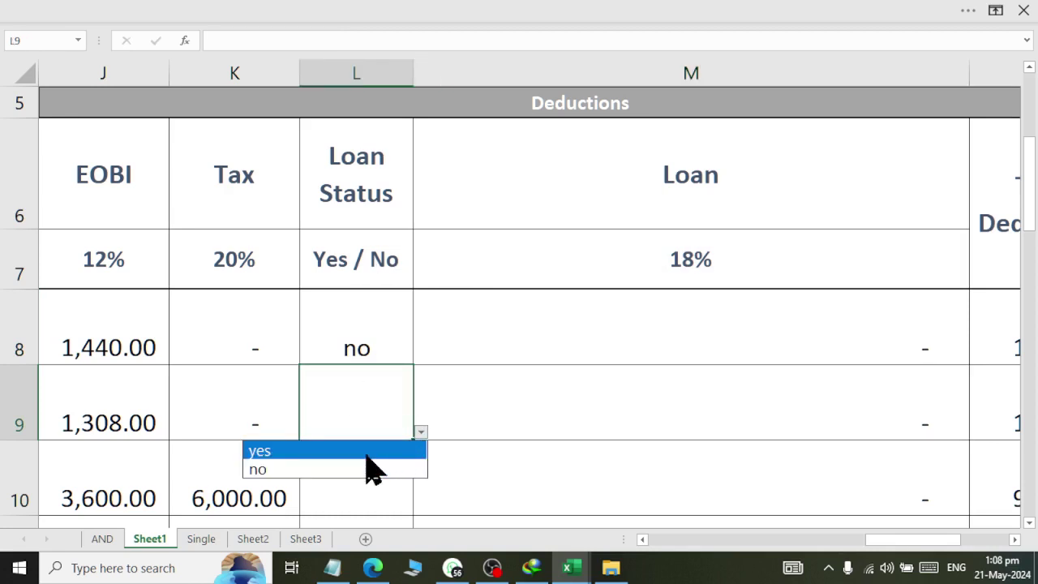
left_click(367, 456)
left_click(386, 484)
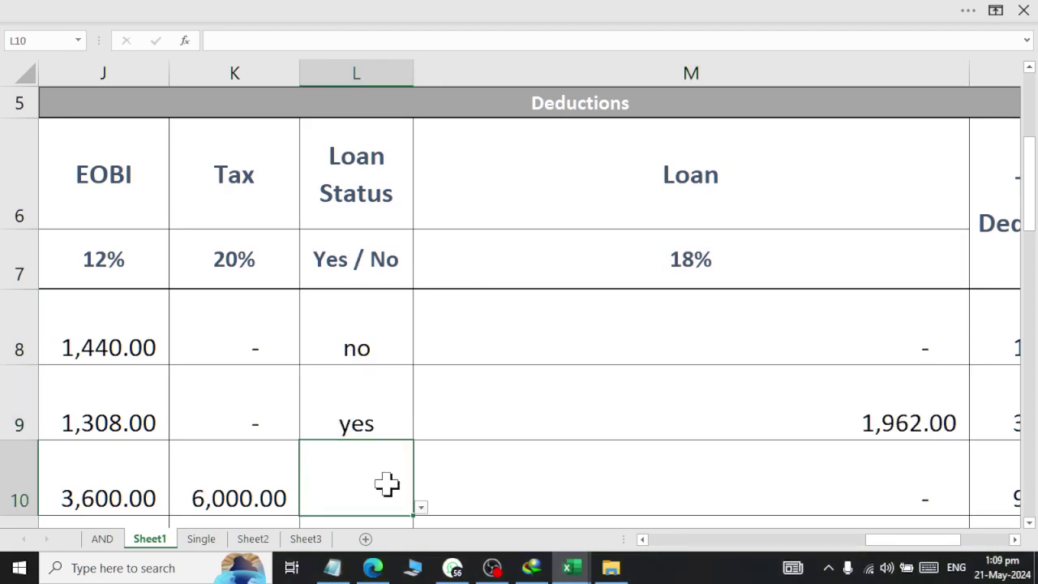
left_click(421, 509)
left_click(274, 433)
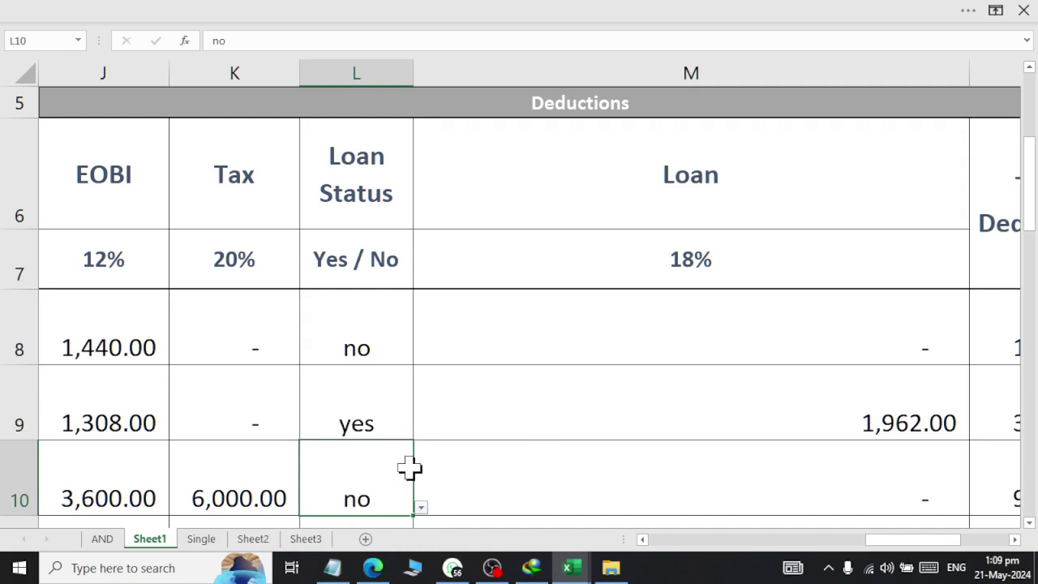
- Test validation by entering invalid text like 'kjlk' in L10, then cancel to keep no
type("kjlk")
key("Return")
left_click(457, 329)
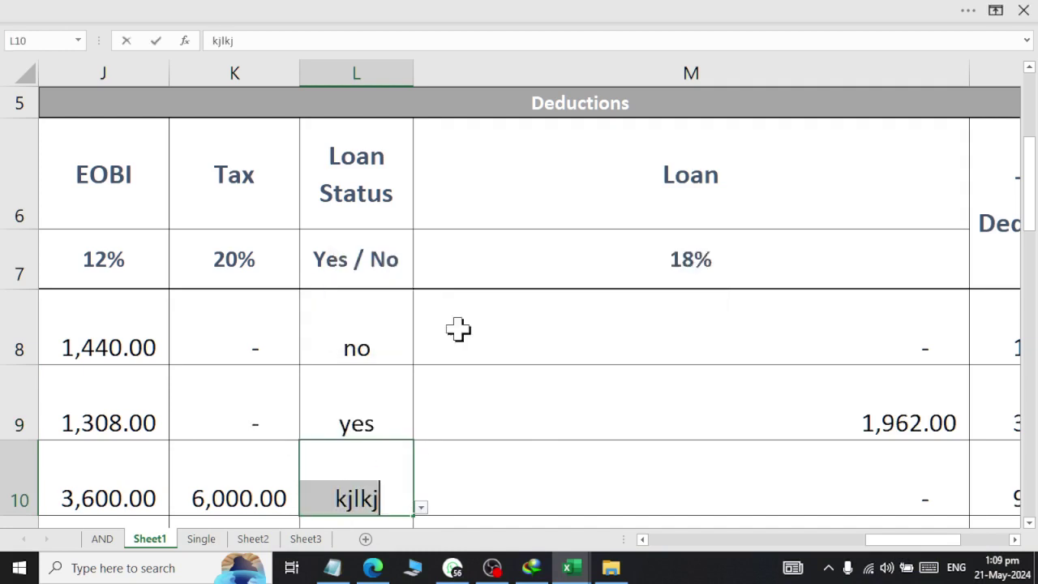
type("jhkj")
key("Return")
left_click(458, 329)
type("kjlk")
key("Return")
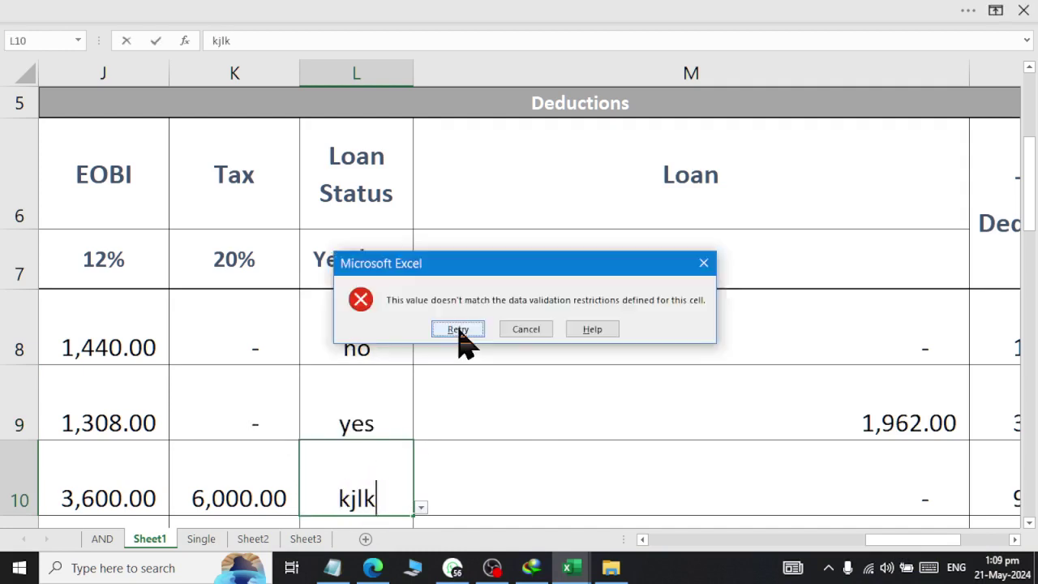
left_click(458, 329)
key("Escape")
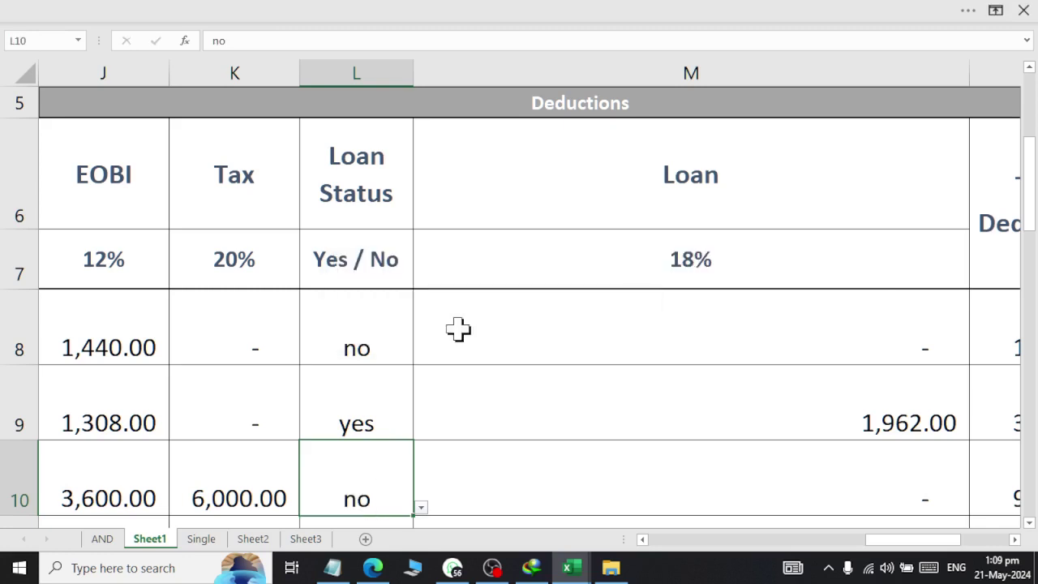